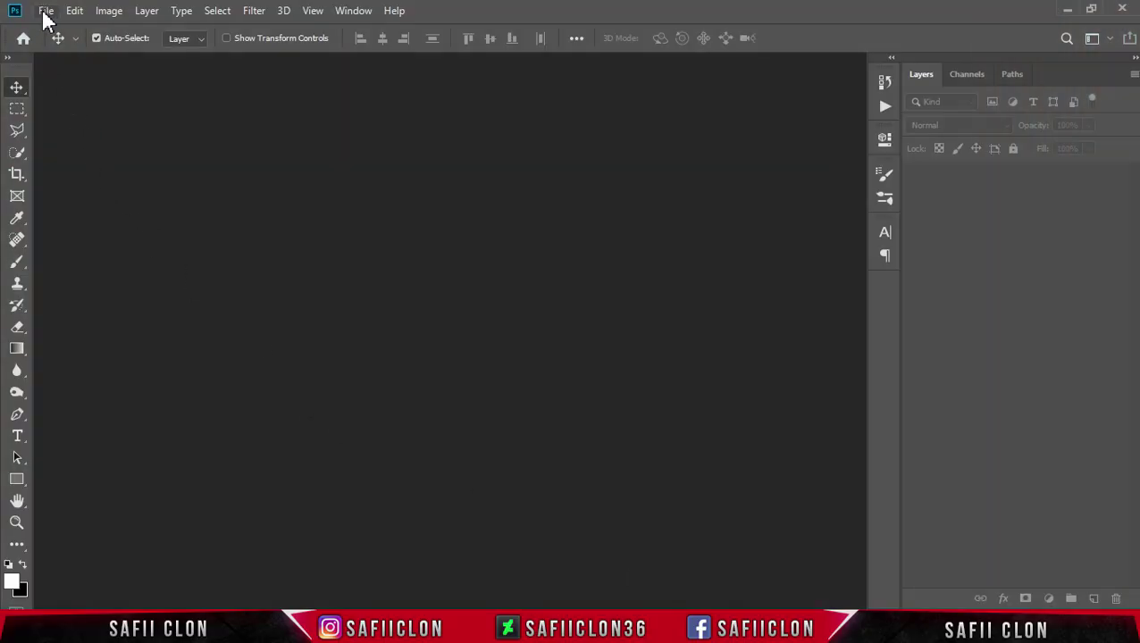
# Open yoann-boyer-WtDUoo49J-I-unsplash.jpg, the mountain portrait photo from the Fire folder.
pyautogui.click(45, 12)
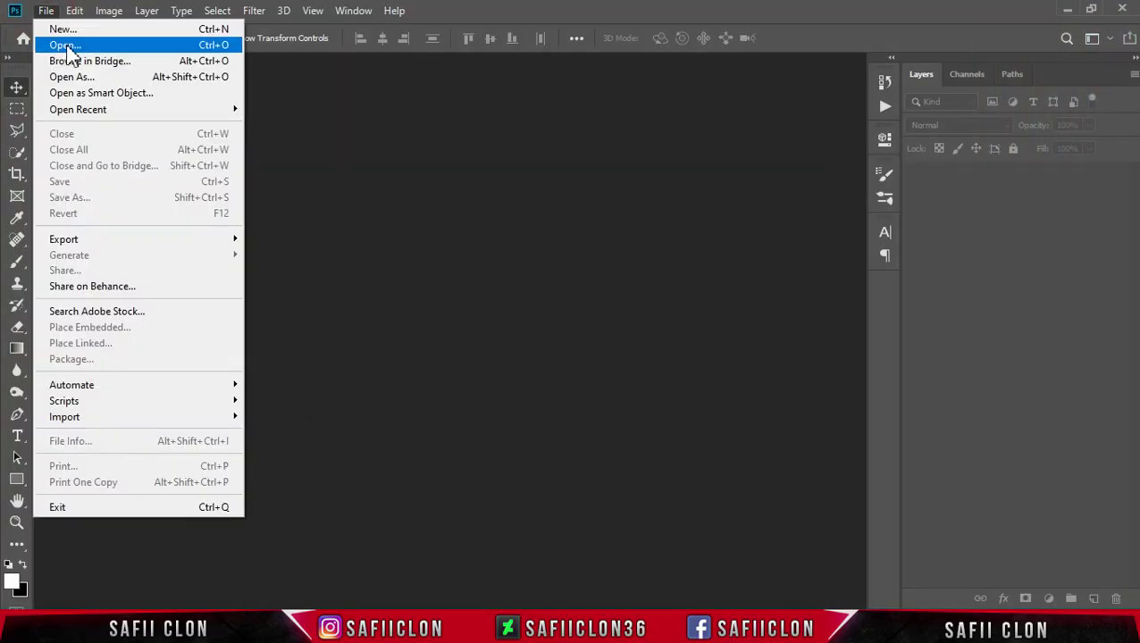
pyautogui.click(64, 46)
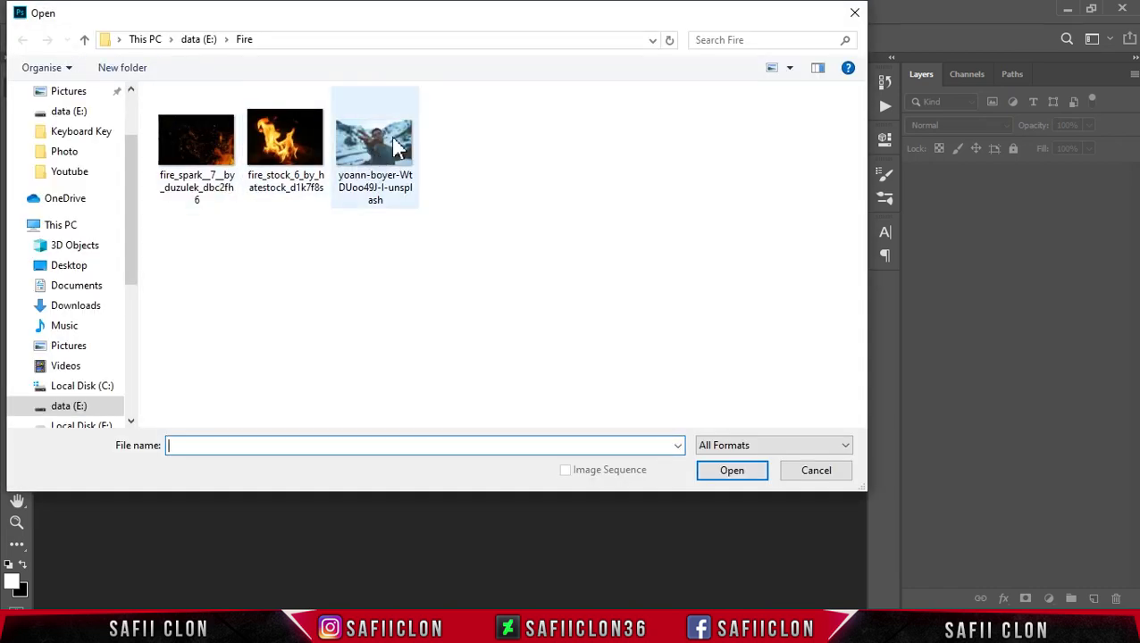
pyautogui.click(402, 157)
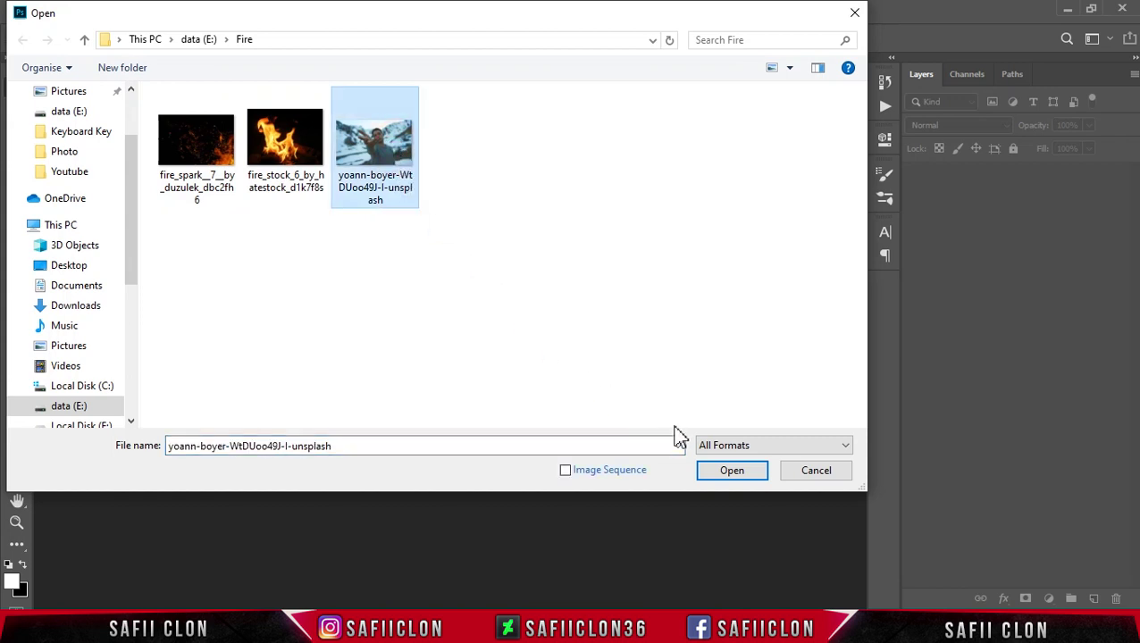
pyautogui.click(738, 473)
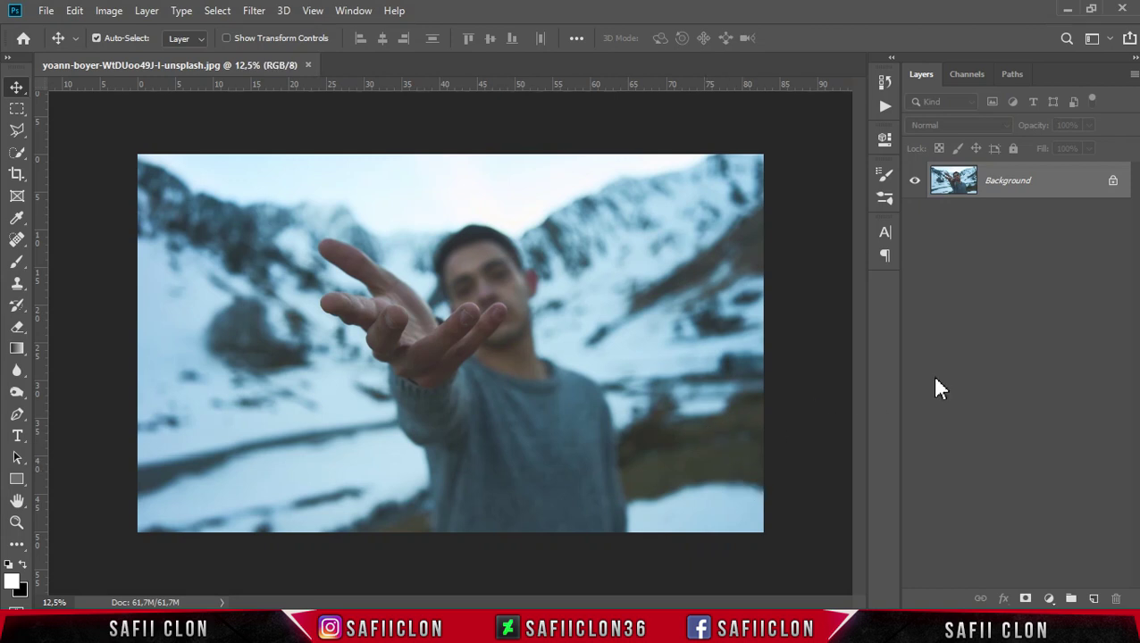
# Unlock the Background layer and duplicate it.
pyautogui.click(1112, 182)
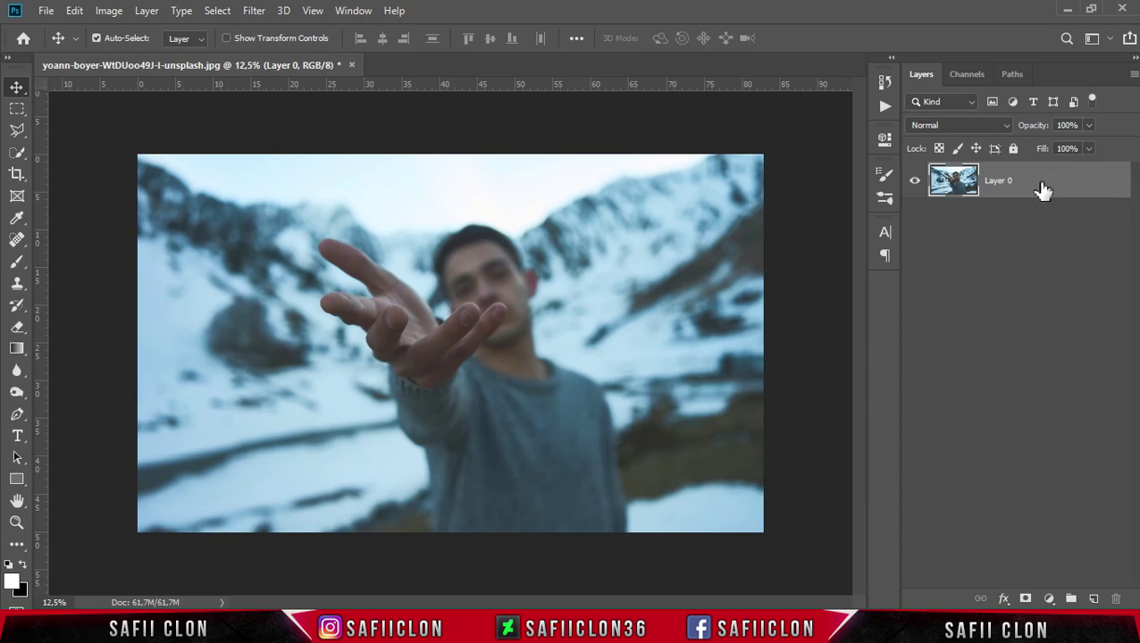
pyautogui.rightClick(1041, 186)
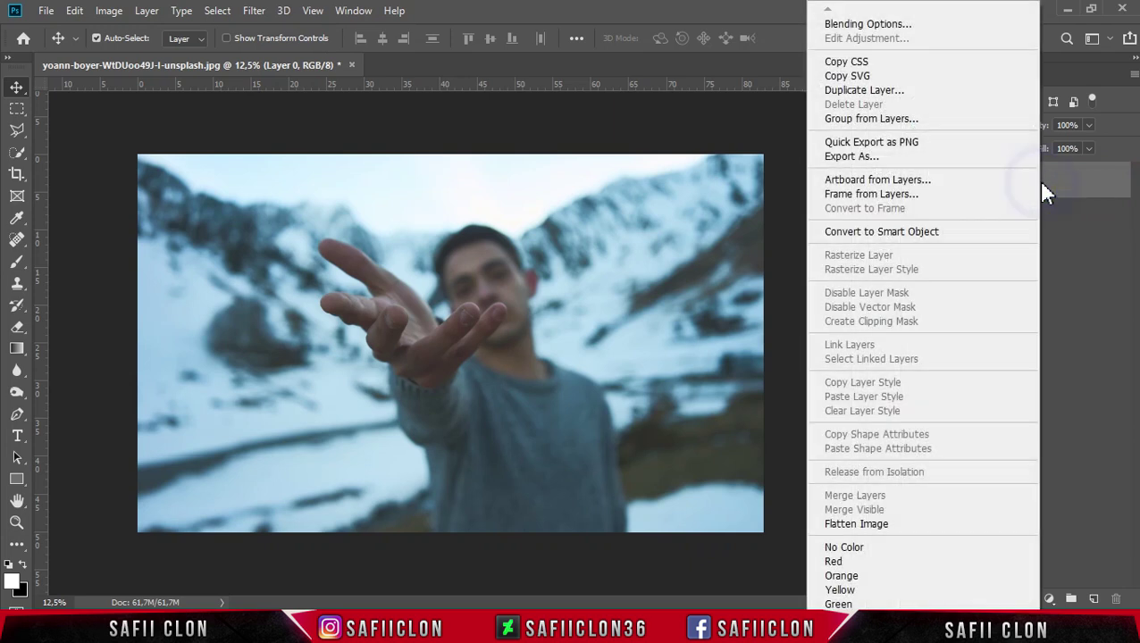
pyautogui.click(862, 92)
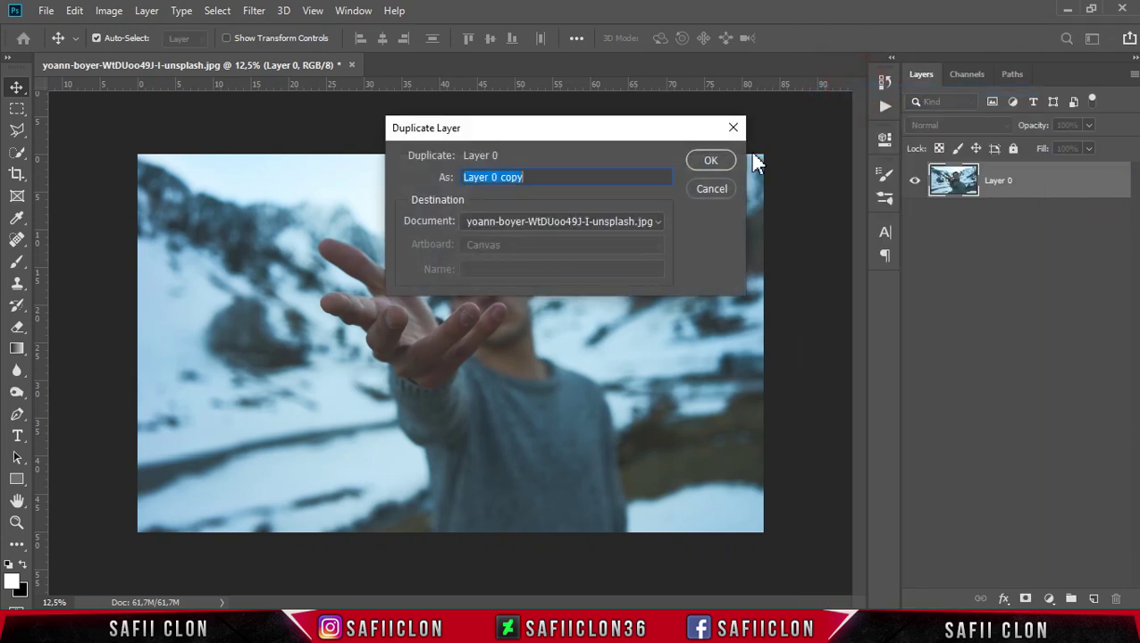
pyautogui.click(711, 160)
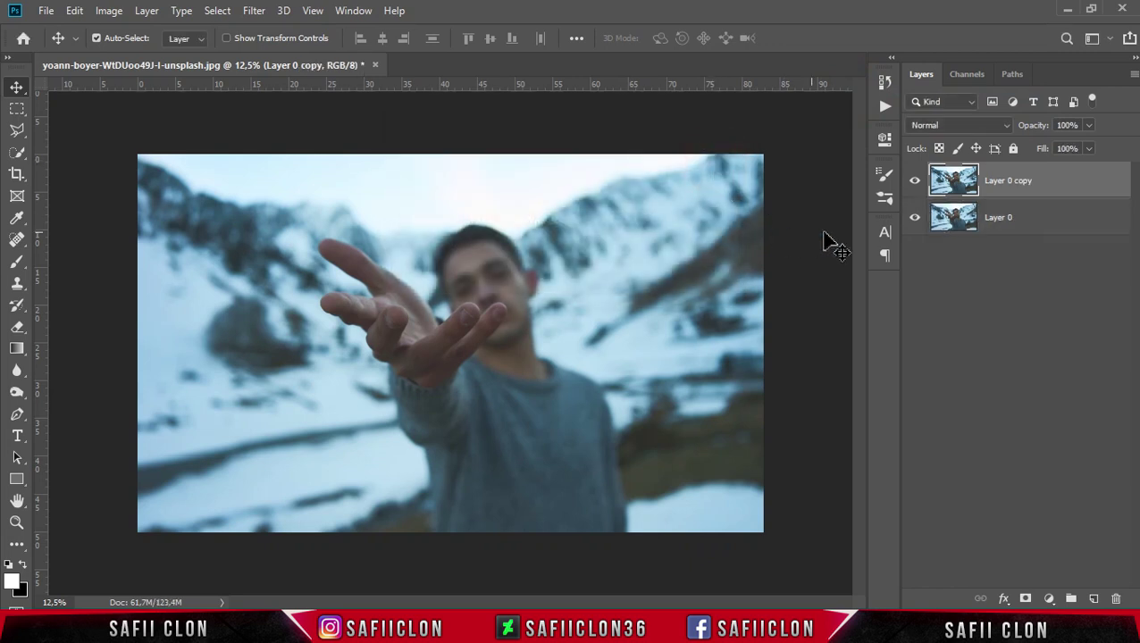
# Rename the copy HAND and the bottom layer ORIGINAL, then reselect HAND.
pyautogui.doubleClick(1011, 183)
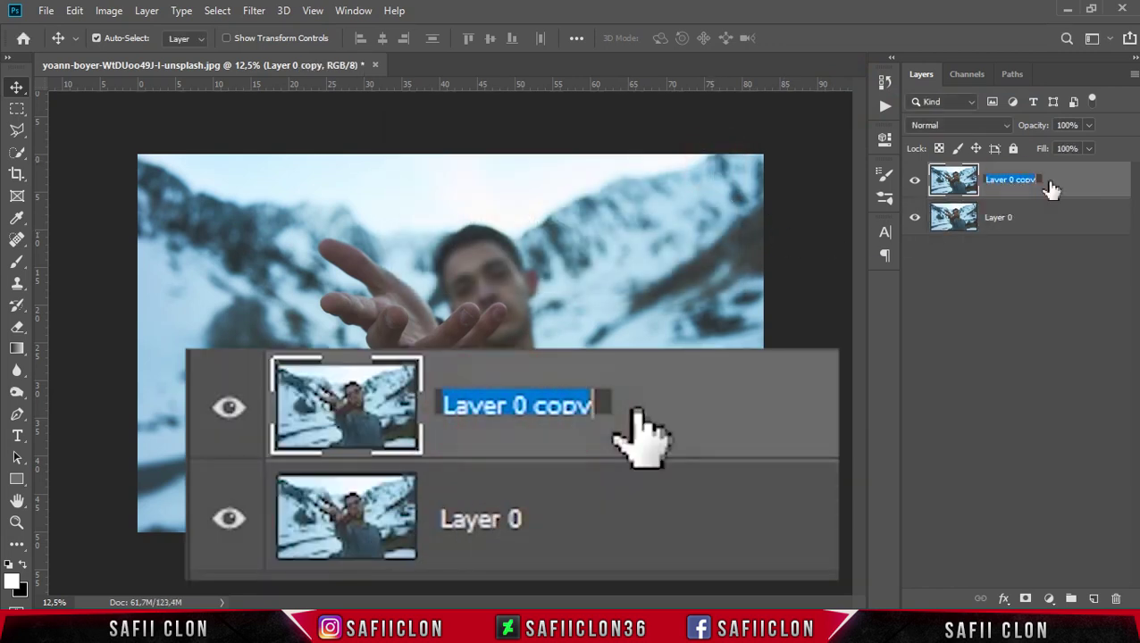
pyautogui.write('HAND')
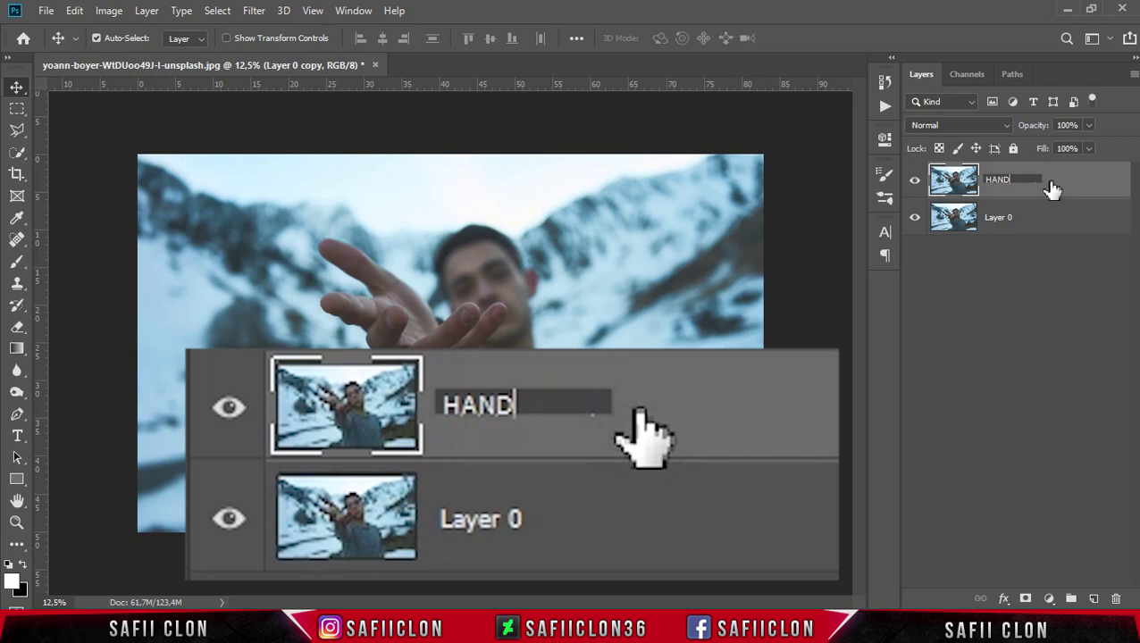
pyautogui.click(1057, 183)
pyautogui.click(1026, 220)
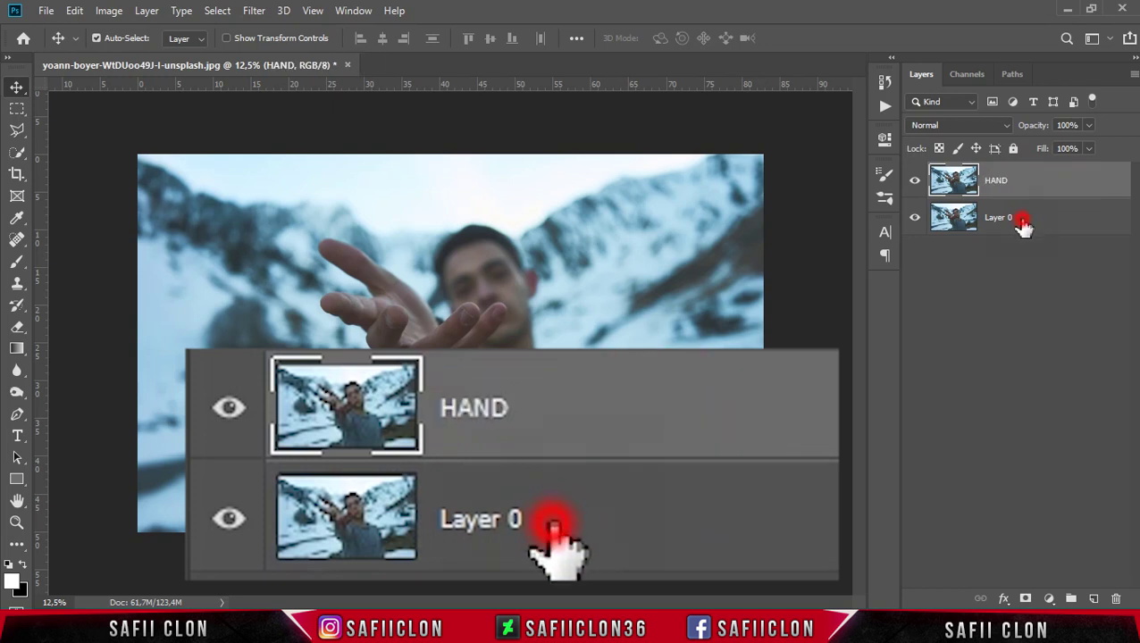
pyautogui.doubleClick(1002, 216)
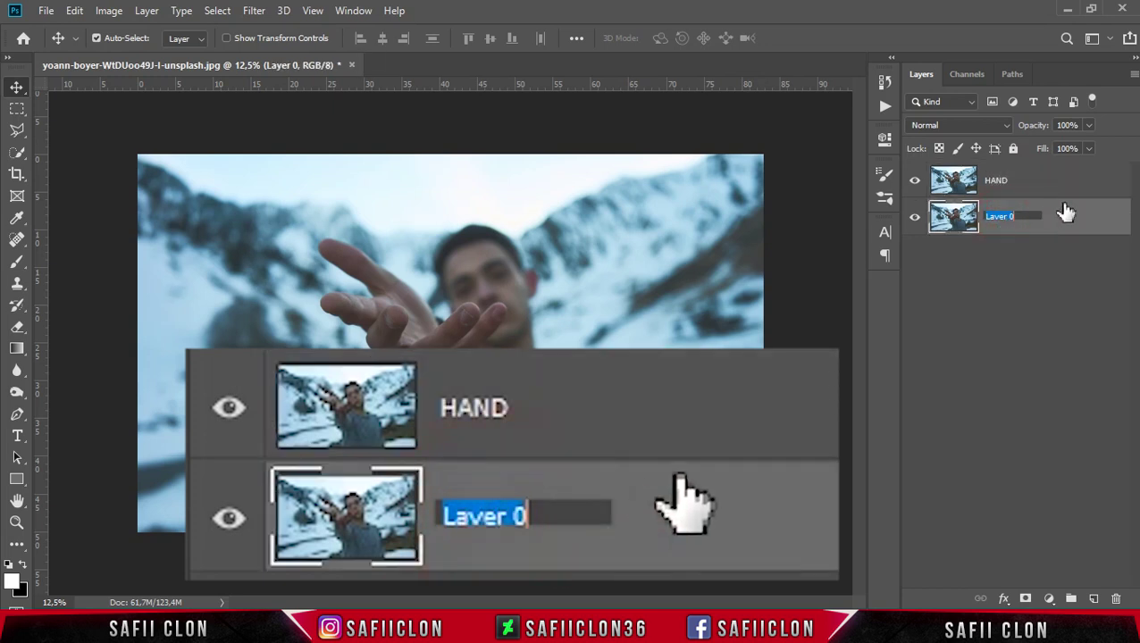
pyautogui.write('ORIGINAL')
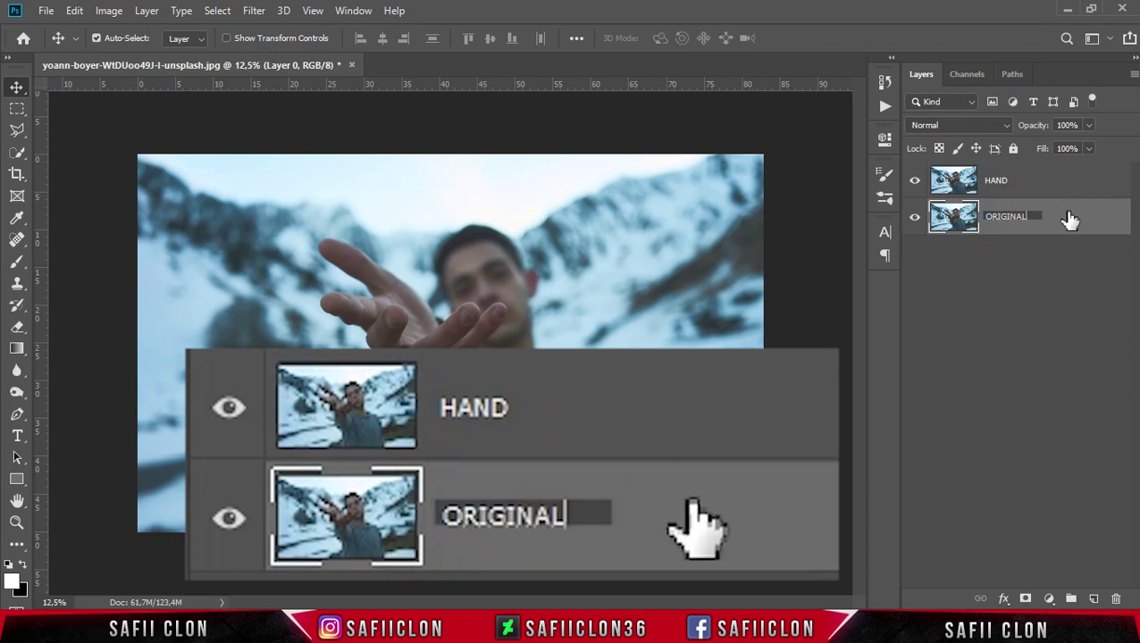
pyautogui.click(1067, 216)
pyautogui.click(1047, 186)
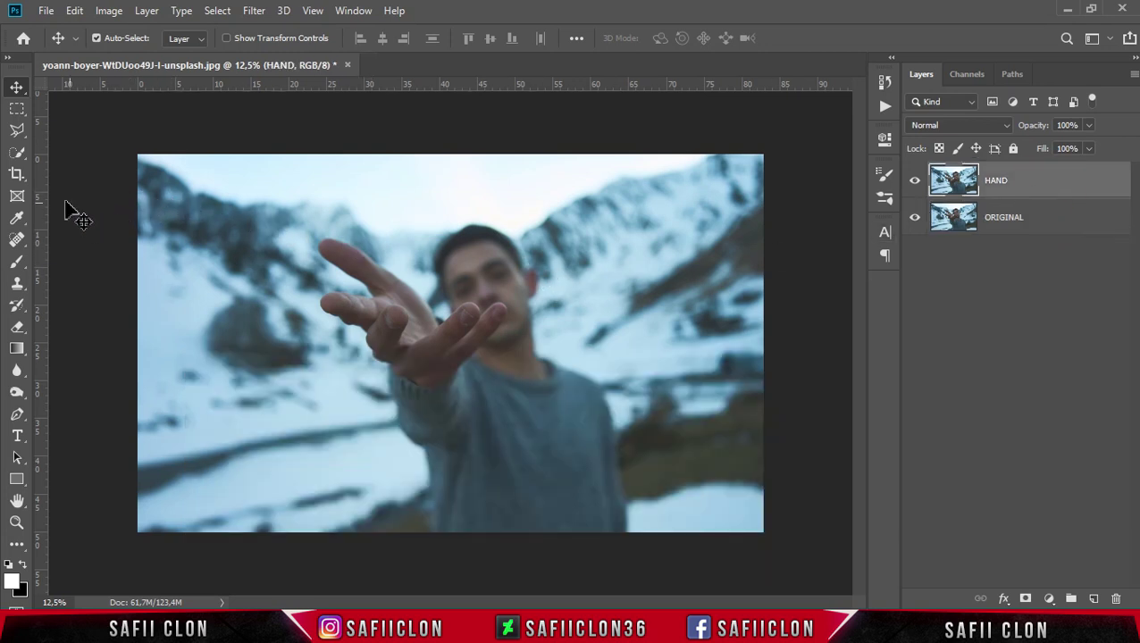
# Set up the Quick Selection Tool in Add mode with brush size 56.
pyautogui.click(17, 152)
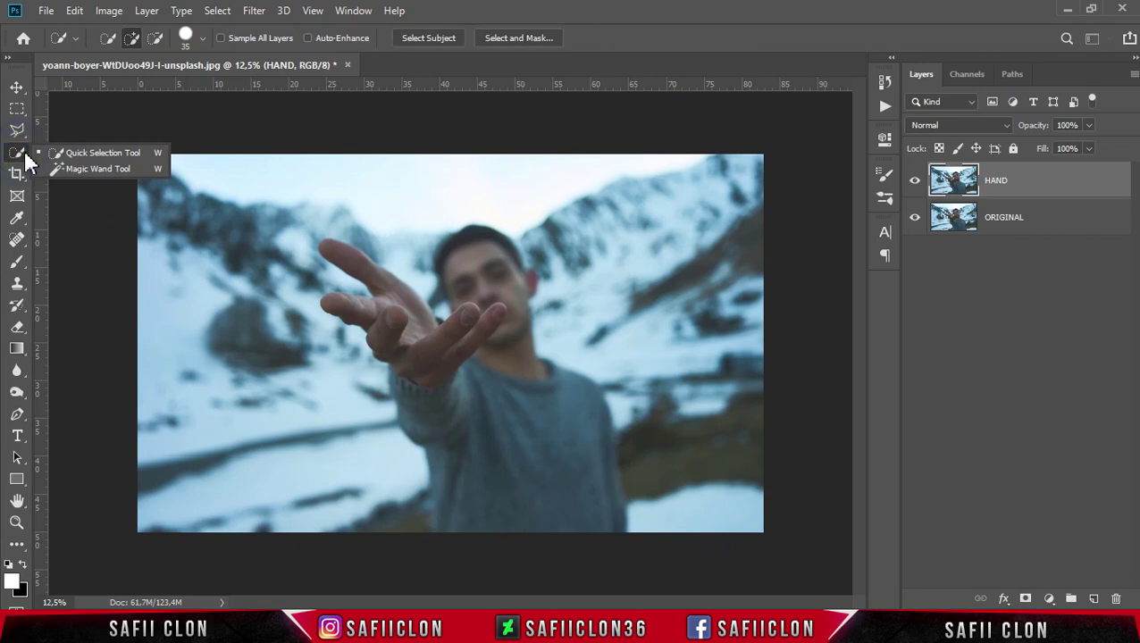
pyautogui.click(91, 155)
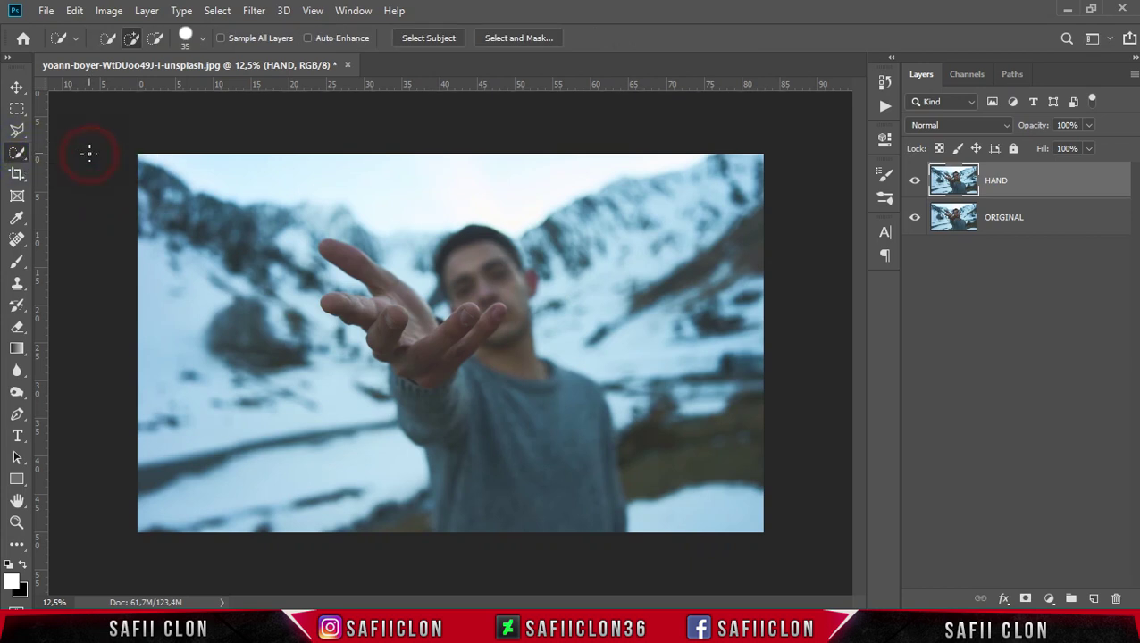
pyautogui.click(132, 38)
pyautogui.click(200, 37)
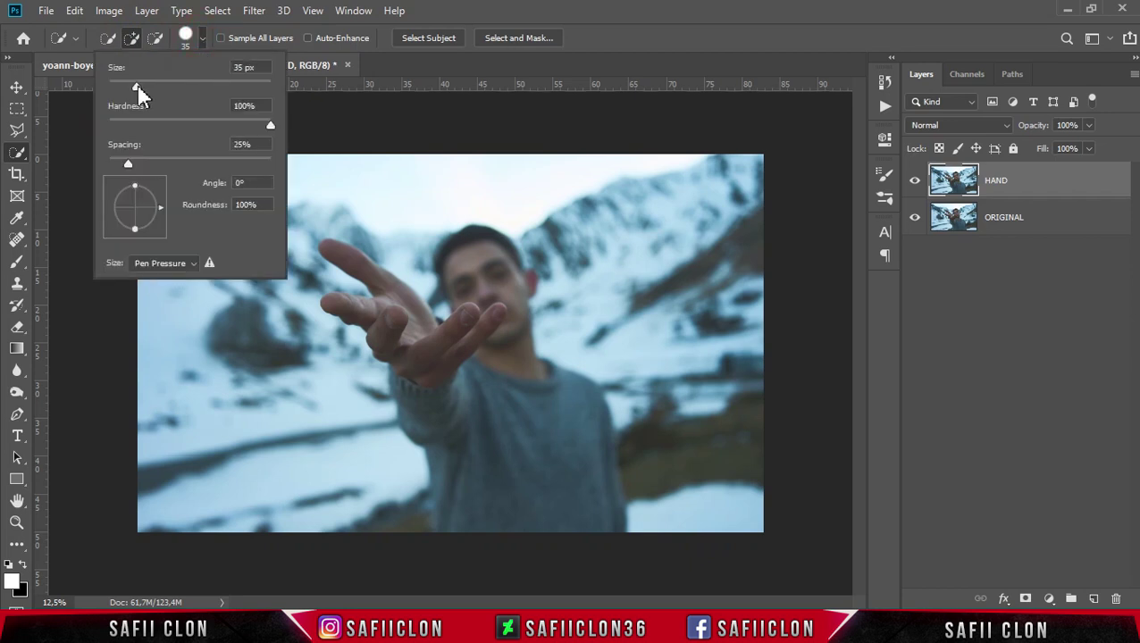
pyautogui.click(455, 13)
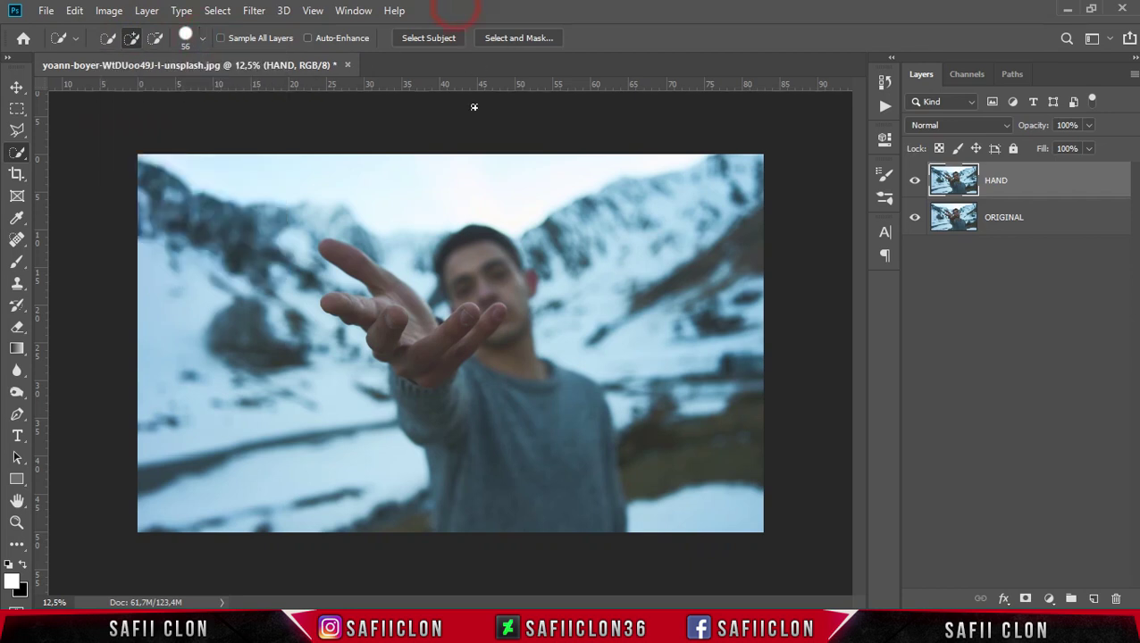
# At 25% zoom, select the hand and forearm, then mask HAND to that selection.
pyautogui.hotkey('ctrl', '+')
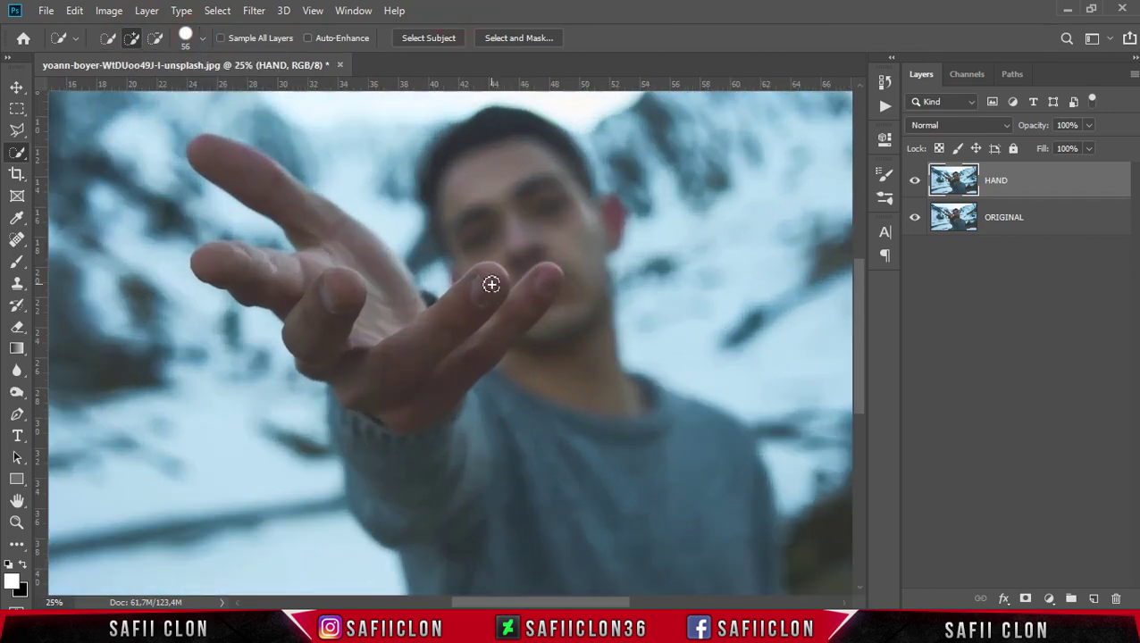
pyautogui.moveTo(364, 341)
pyautogui.mouseDown()
pyautogui.moveTo(339, 297)
pyautogui.moveTo(360, 272)
pyautogui.mouseUp()
pyautogui.scroll(-2, 367, 277)
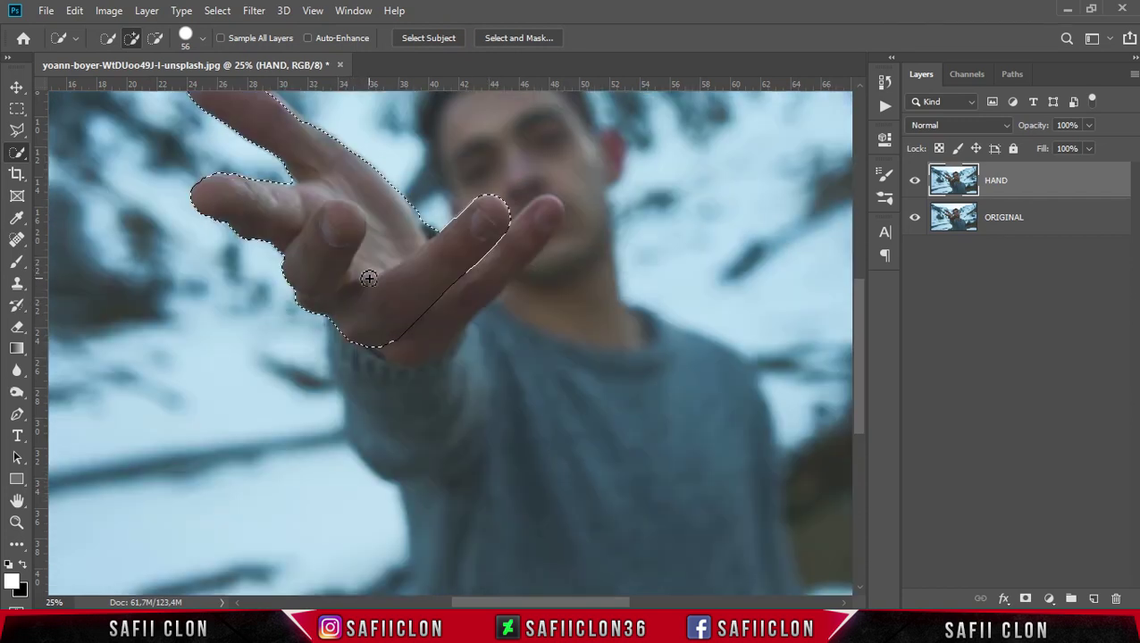
pyautogui.scroll(-1, 374, 272)
pyautogui.moveTo(437, 296); pyautogui.dragTo(422, 277)
pyautogui.press('[')
pyautogui.press('[')
pyautogui.press('[')
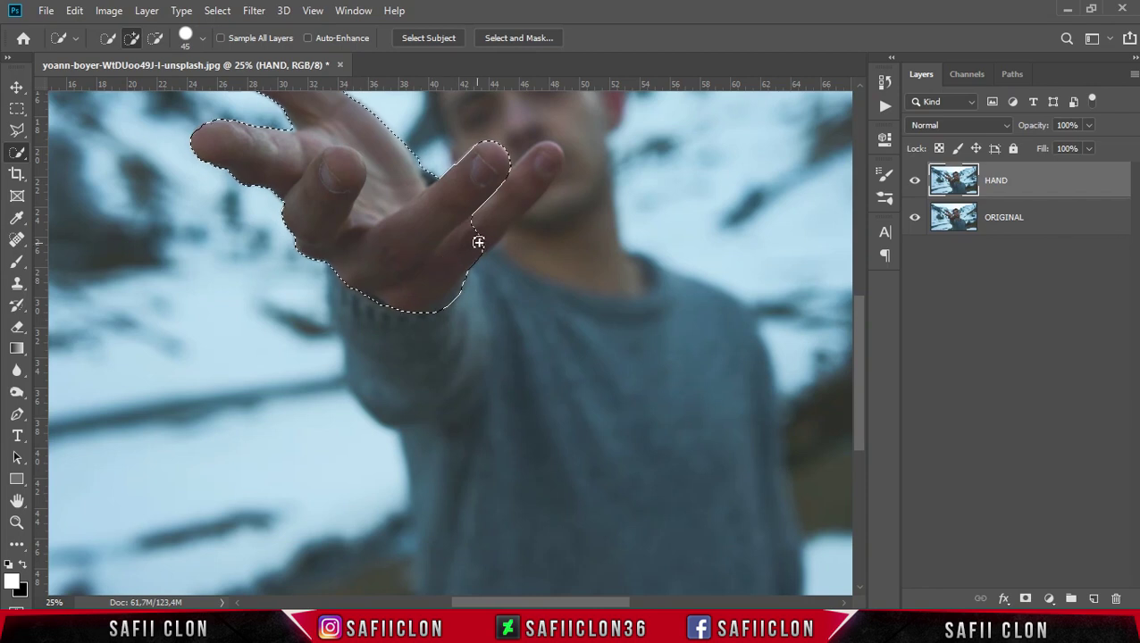
pyautogui.moveTo(491, 211); pyautogui.dragTo(542, 158)
pyautogui.scroll(-1, 488, 222)
pyautogui.moveTo(393, 250); pyautogui.dragTo(454, 342)
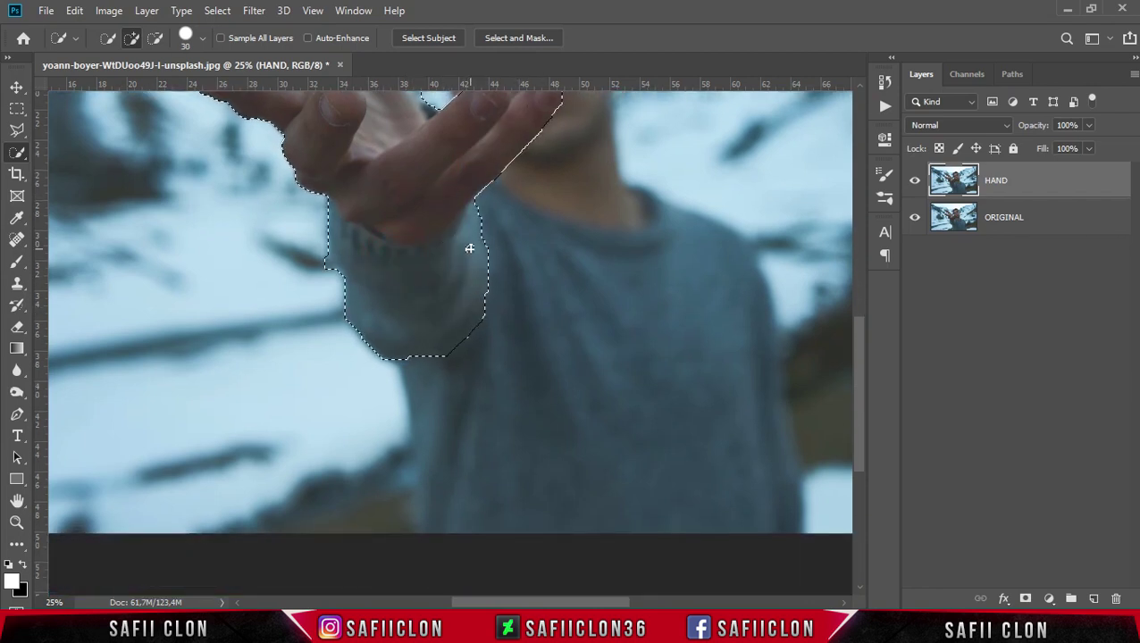
pyautogui.scroll(3, 461, 298)
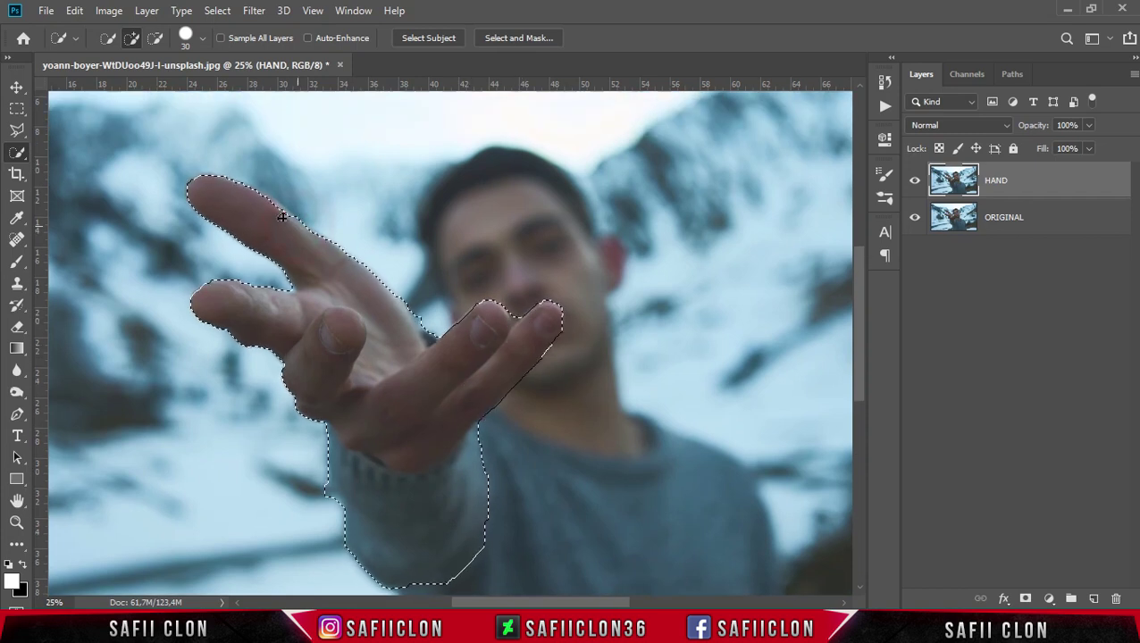
pyautogui.click(258, 193)
pyautogui.scroll(-2, 387, 300)
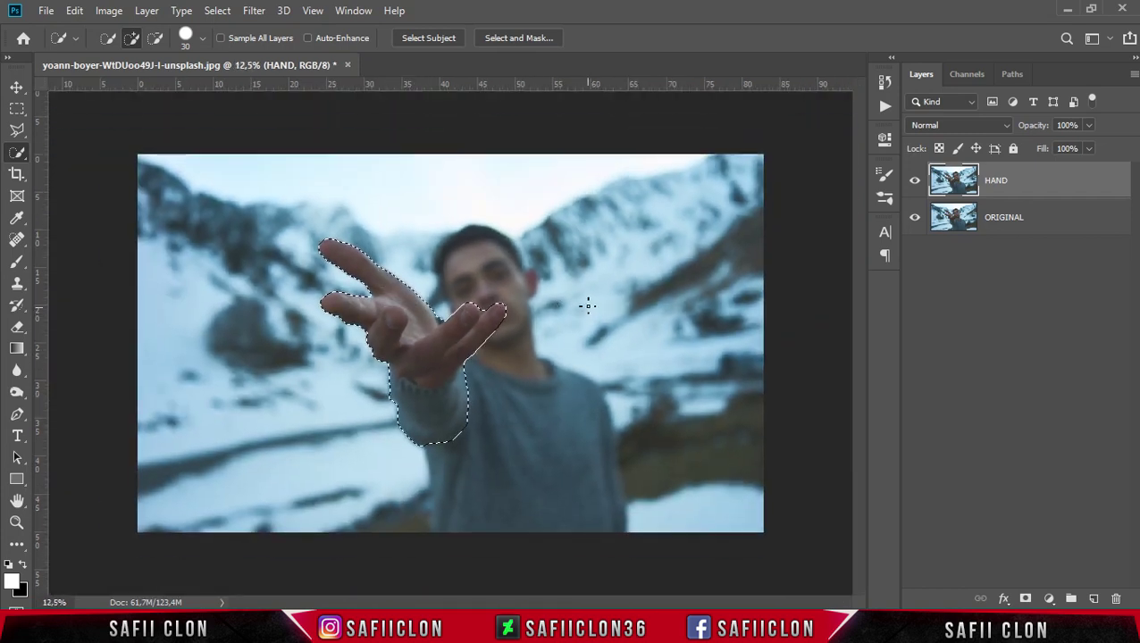
pyautogui.click(1055, 198)
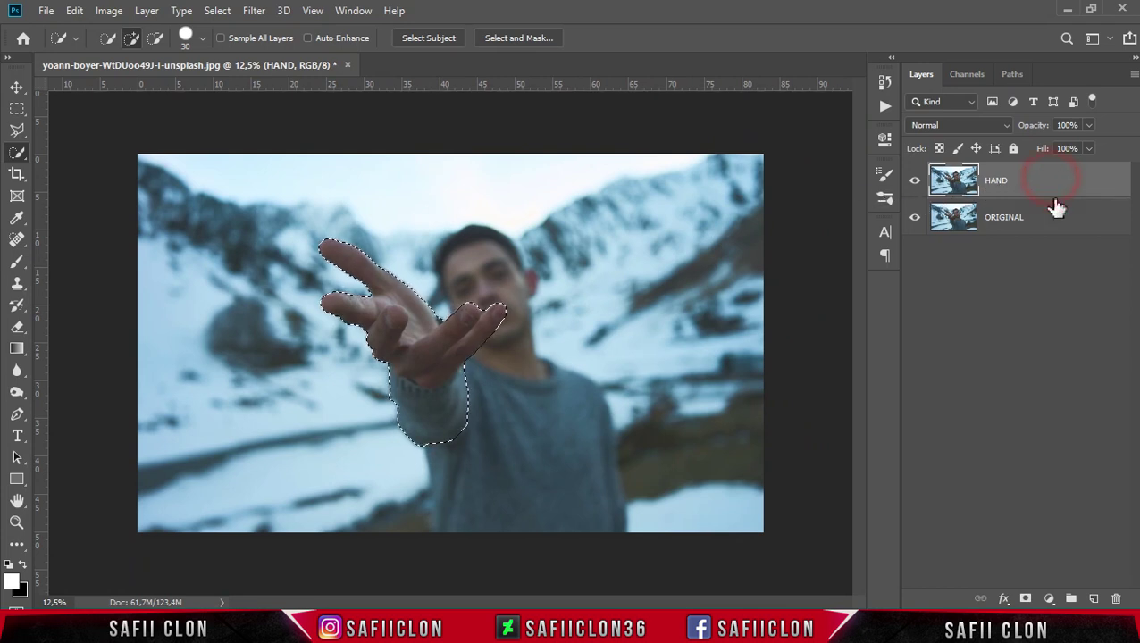
pyautogui.click(1025, 600)
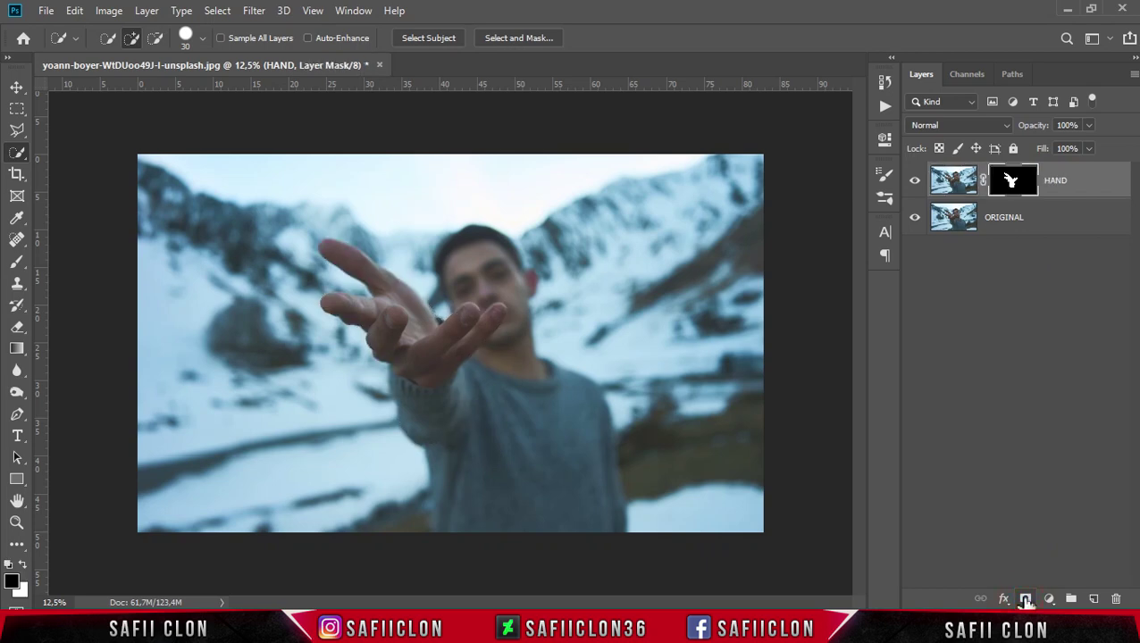
# Toggle ORIGINAL's visibility to check the masked hand, then select ORIGINAL.
pyautogui.click(915, 223)
pyautogui.click(914, 221)
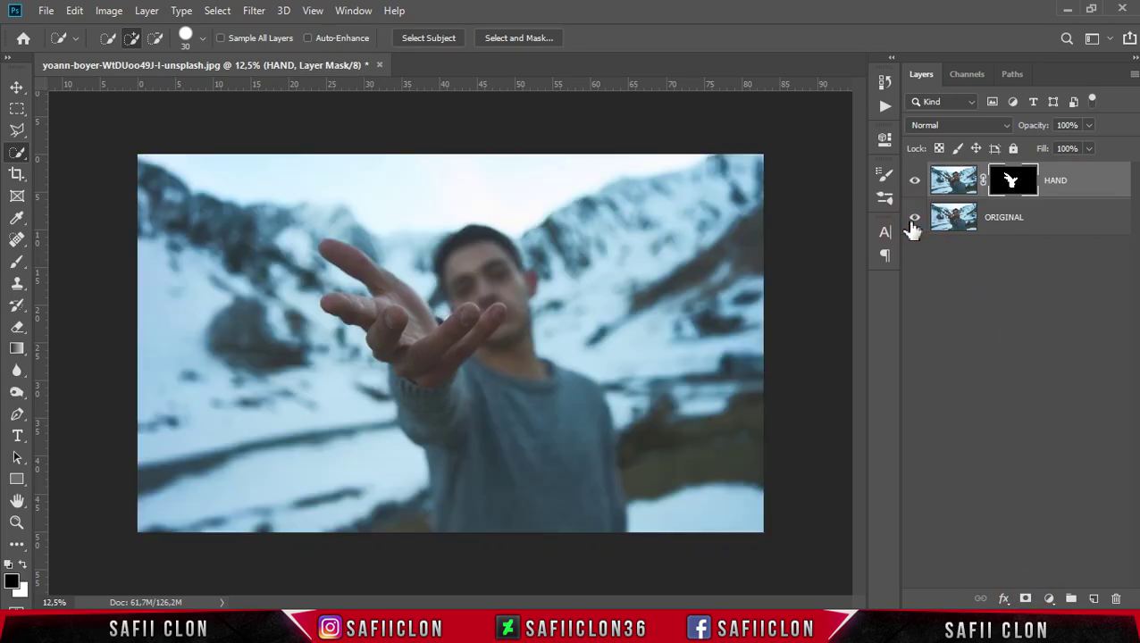
pyautogui.click(1054, 224)
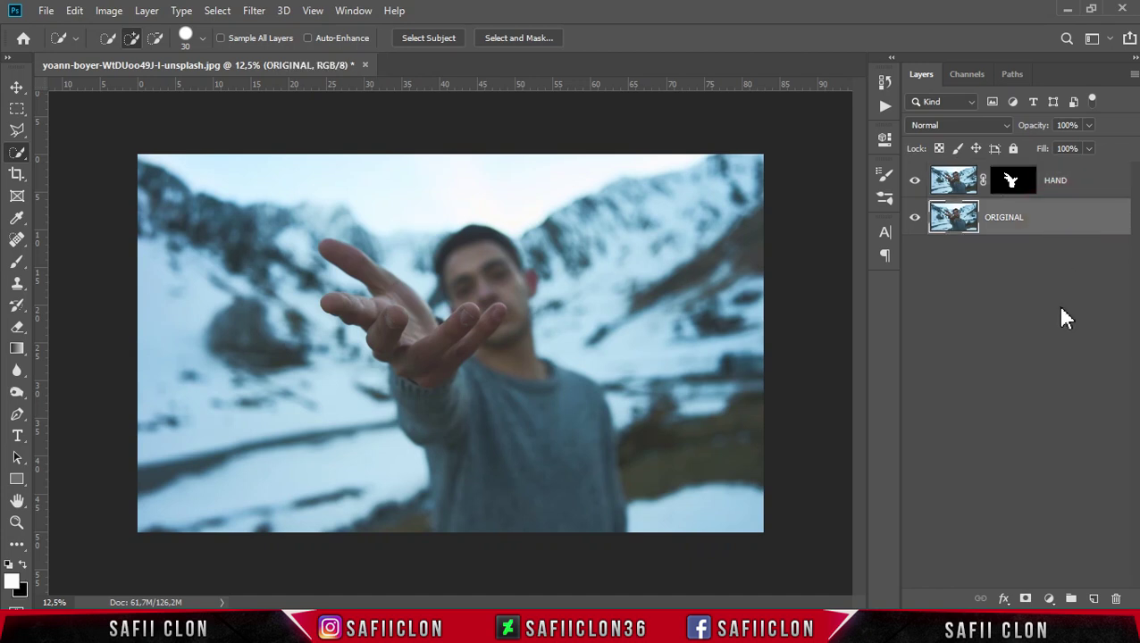
pyautogui.click(1049, 600)
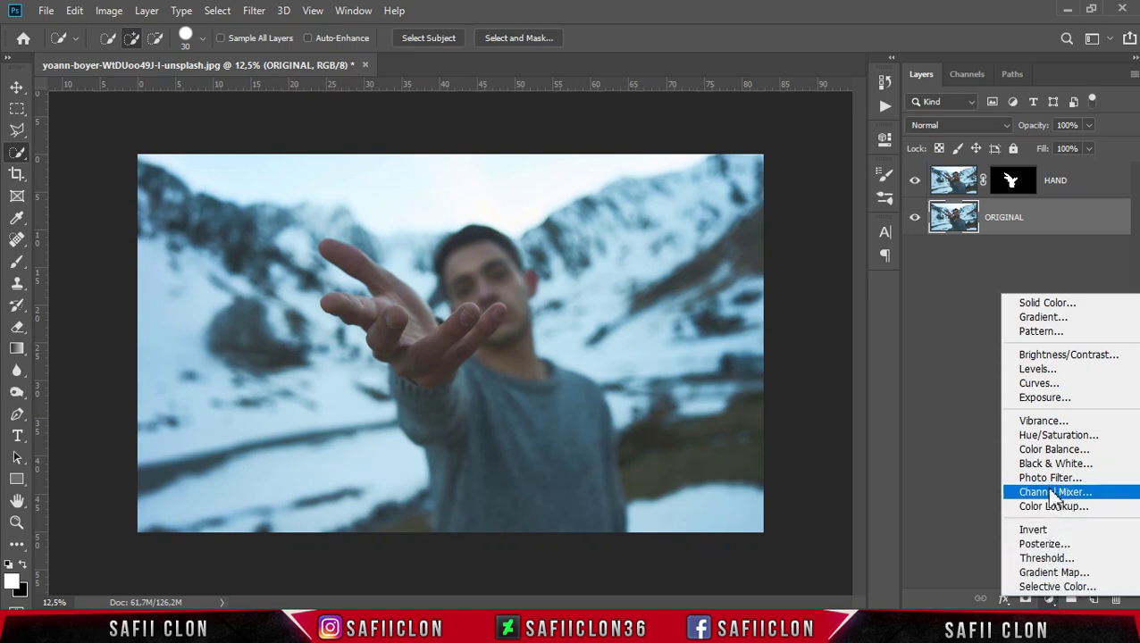
# Add a Brightness/Contrast adjustment with Brightness -63 above ORIGINAL and compare it.
pyautogui.click(1064, 357)
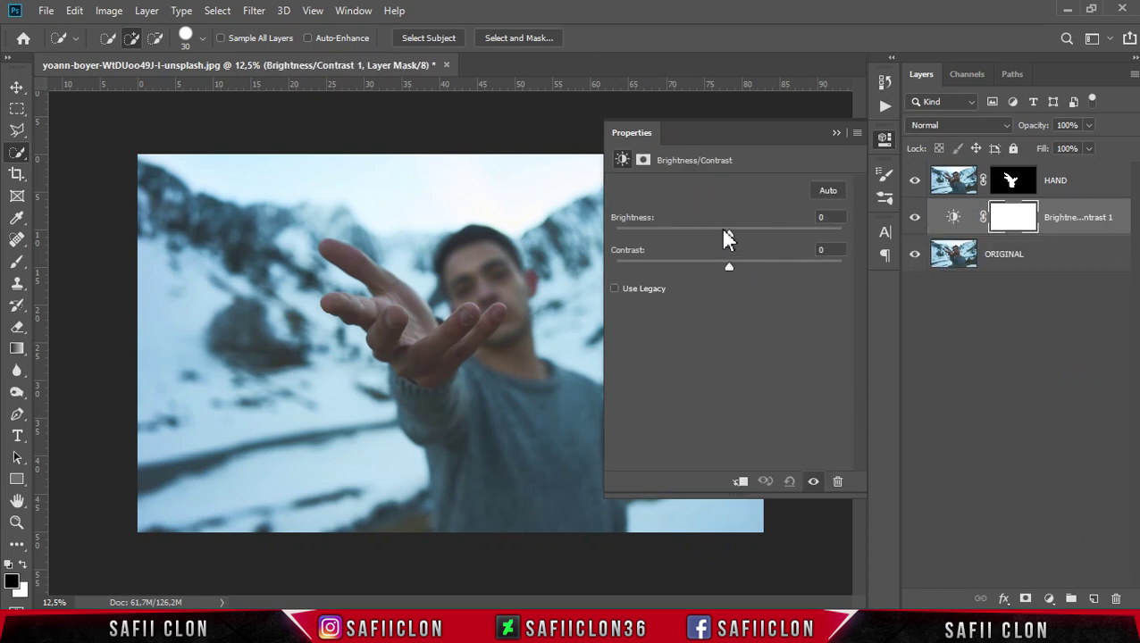
pyautogui.moveTo(727, 230); pyautogui.dragTo(679, 241)
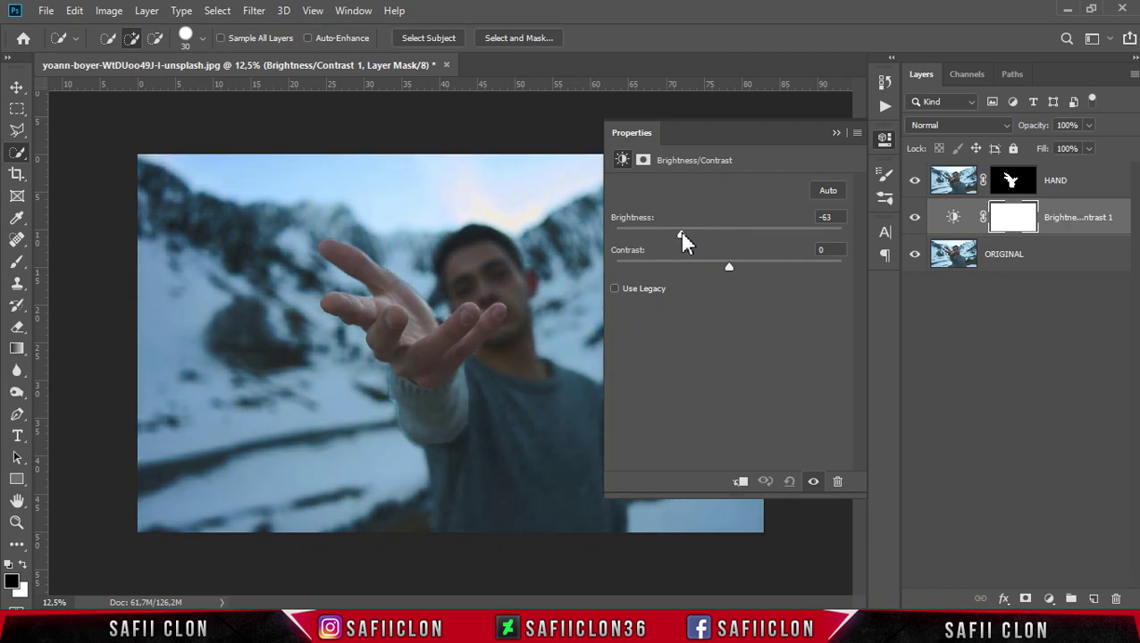
pyautogui.click(836, 134)
pyautogui.click(917, 219)
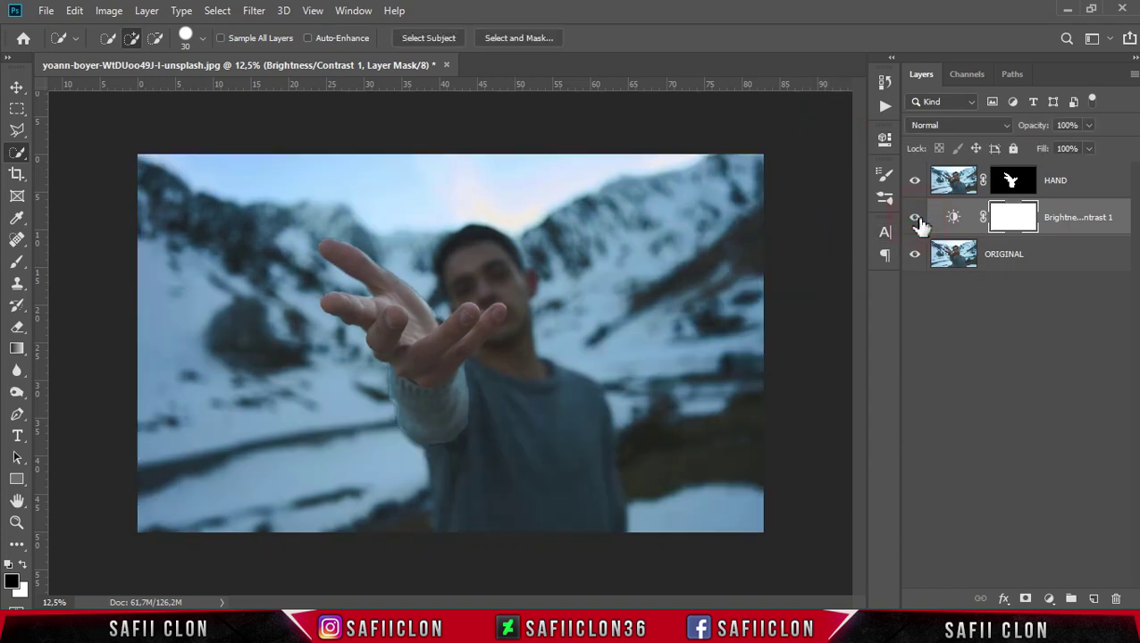
pyautogui.click(917, 219)
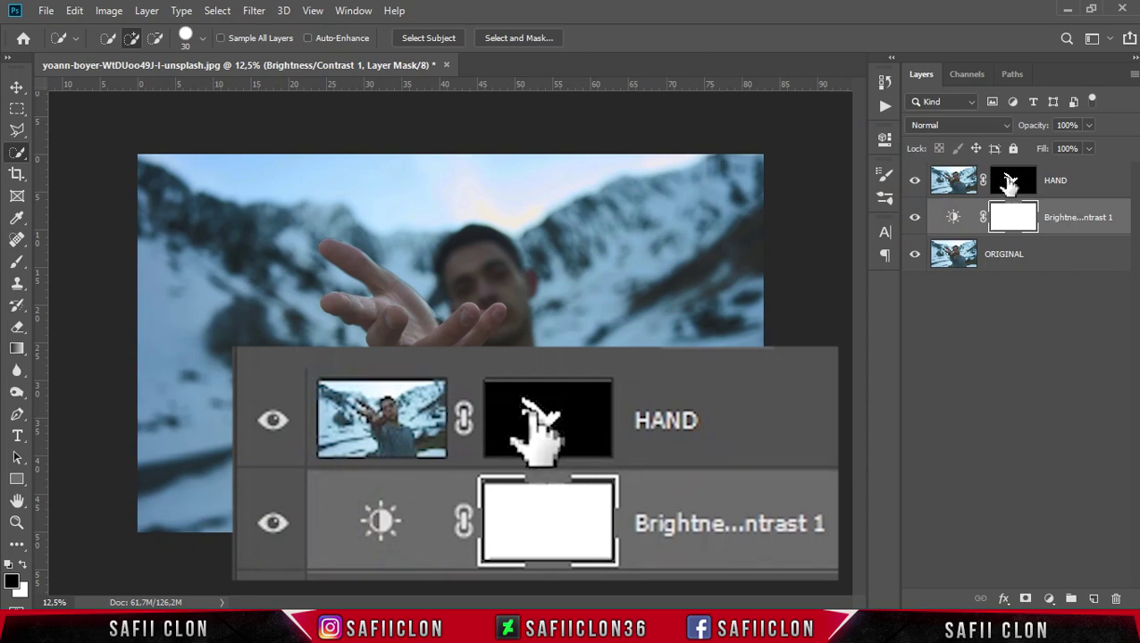
# Target HAND's mask and set the Brush to a Soft Round 228 px tip at 17% opacity.
pyautogui.click(1012, 181)
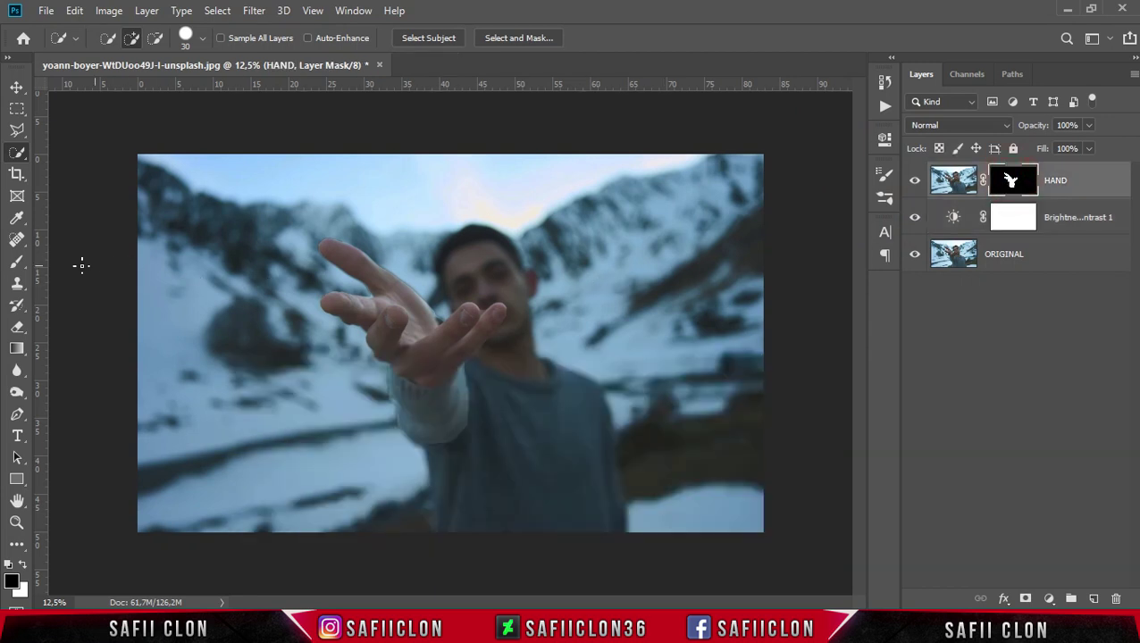
pyautogui.click(17, 262)
pyautogui.click(95, 263)
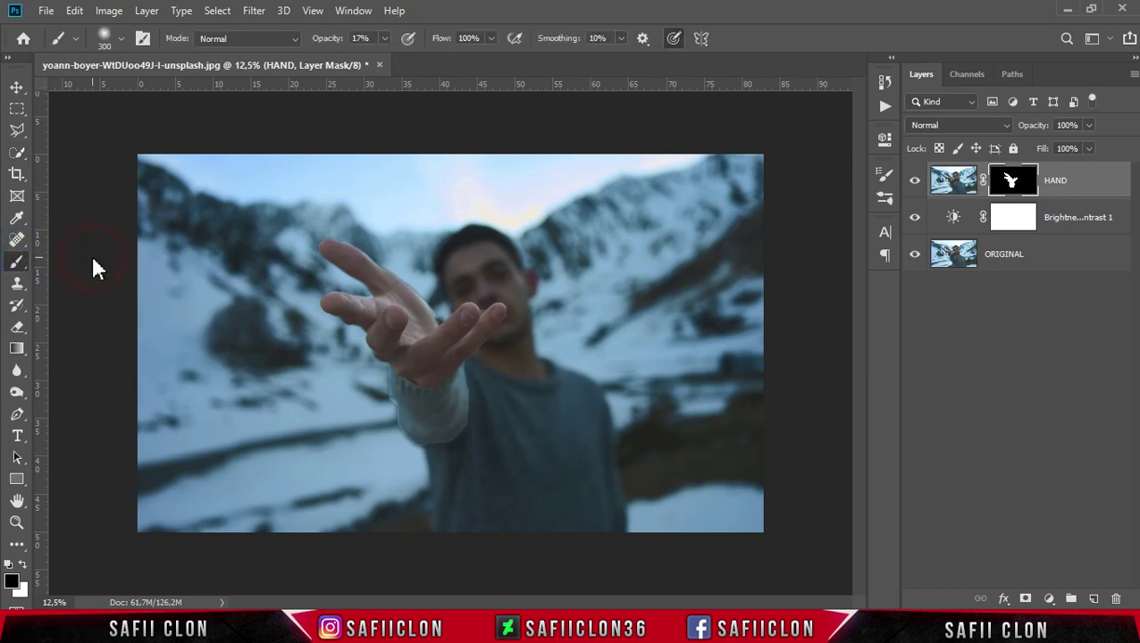
pyautogui.click(119, 40)
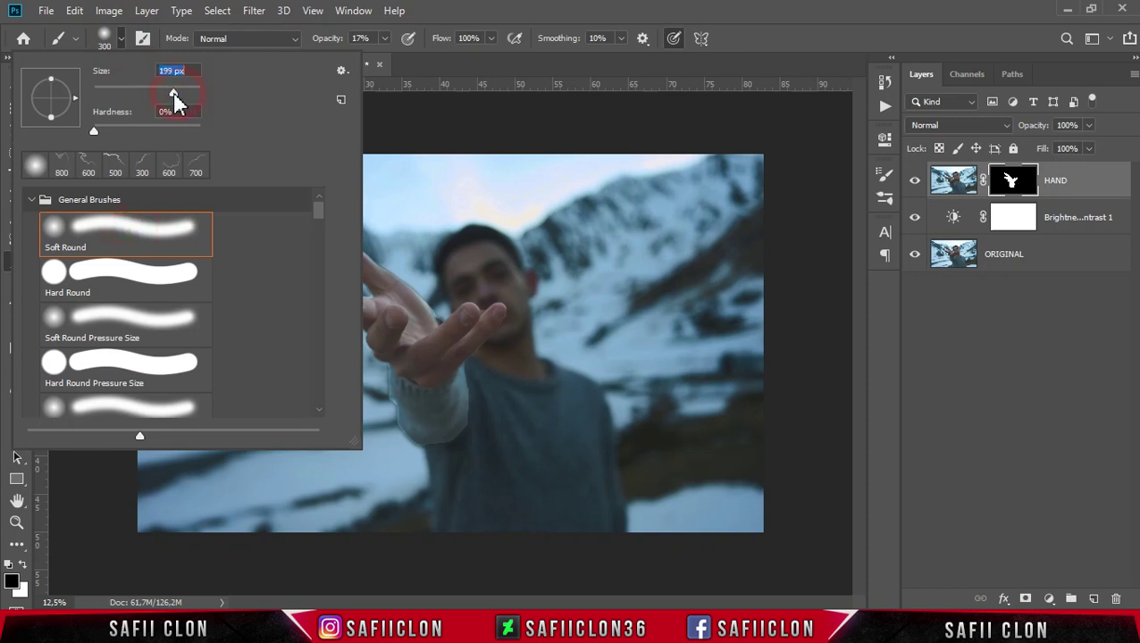
pyautogui.click(122, 41)
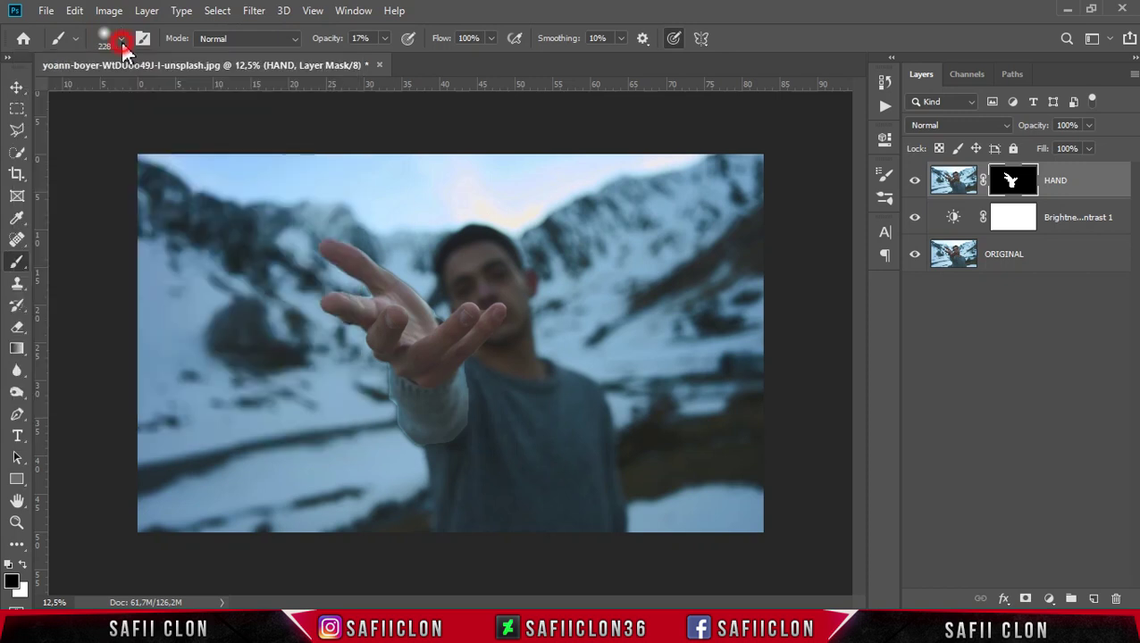
pyautogui.click(386, 39)
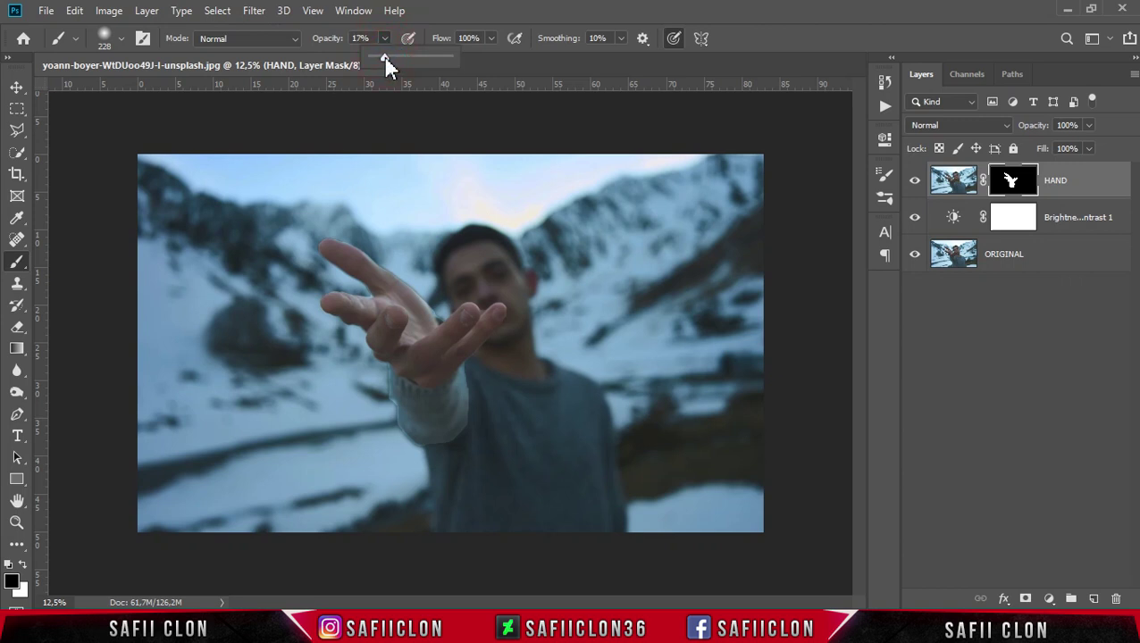
pyautogui.click(478, 15)
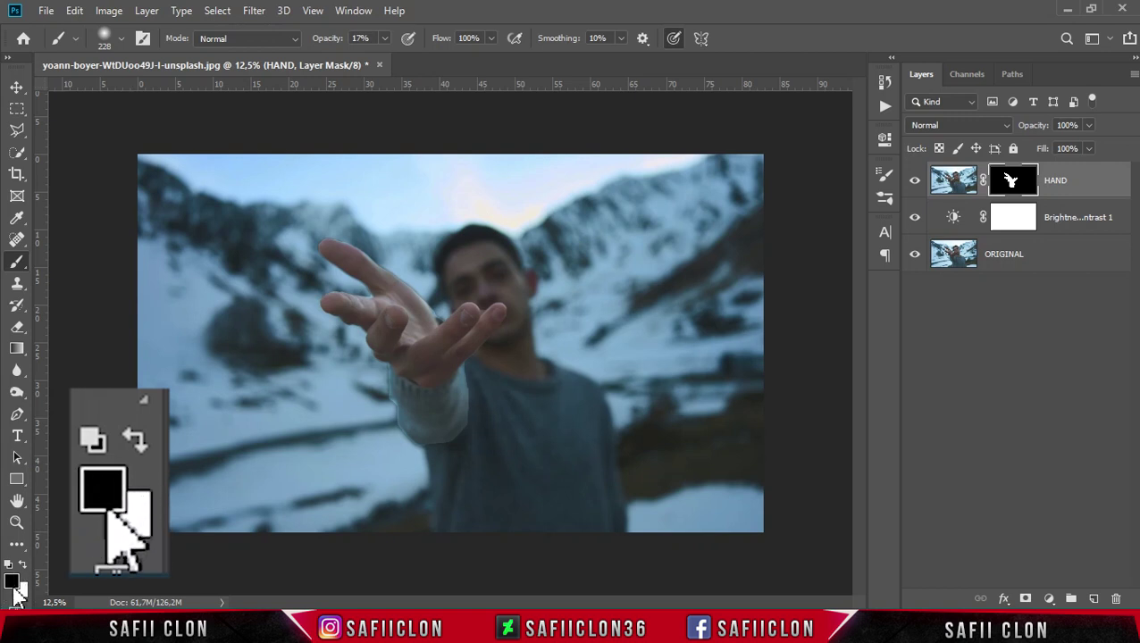
pyautogui.scroll(2, 499, 366)
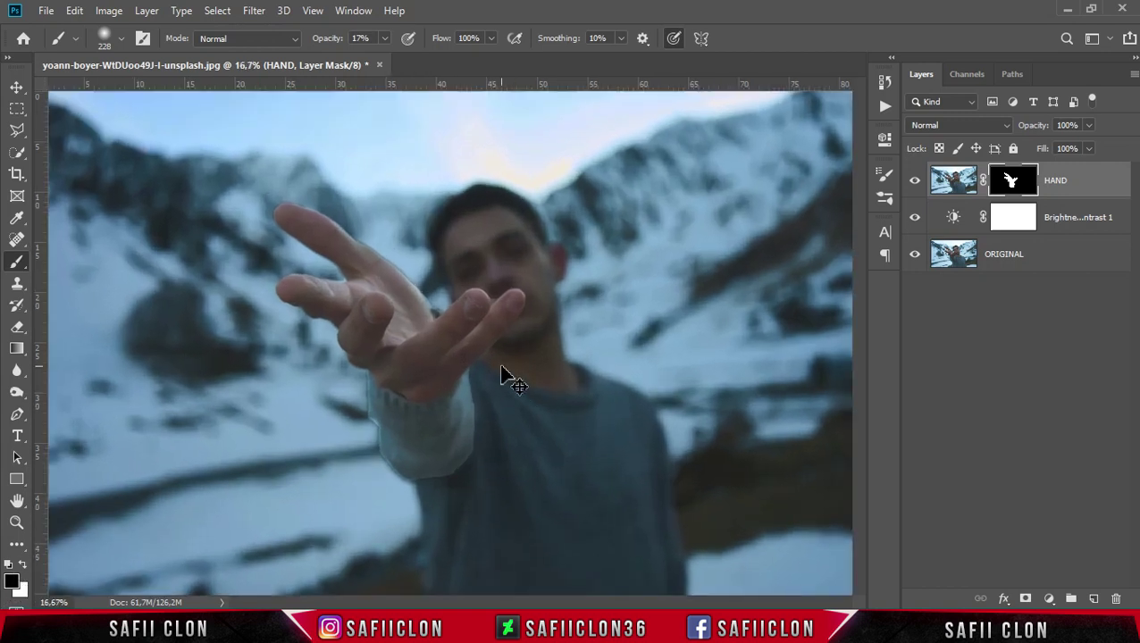
# Softly paint the HAND mask along the sleeve edges.
pyautogui.scroll(-2, 503, 365)
pyautogui.scroll(-2, 515, 374)
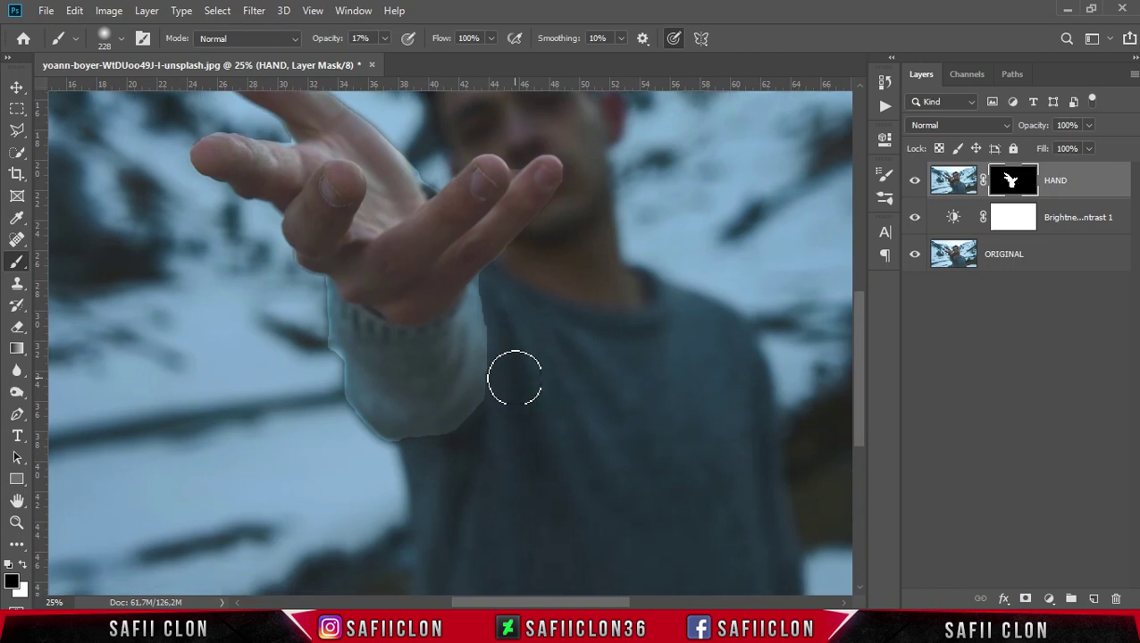
pyautogui.press(']')
pyautogui.press(']')
pyautogui.press(']')
pyautogui.moveTo(500, 356)
pyautogui.mouseDown()
pyautogui.moveTo(492, 338)
pyautogui.moveTo(498, 351)
pyautogui.mouseUp()
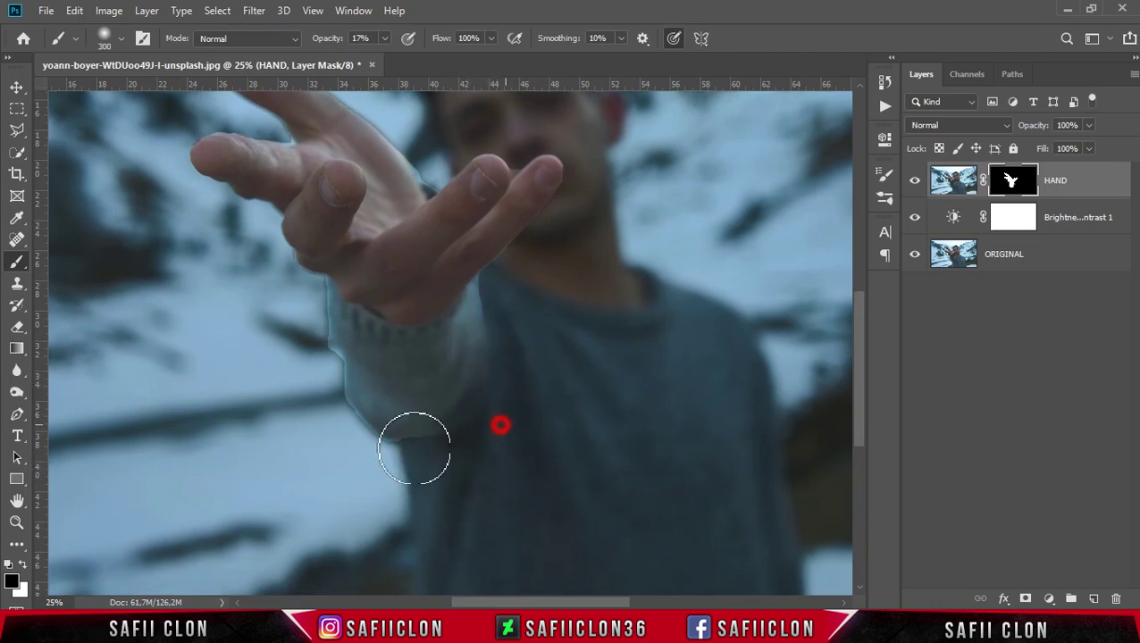
pyautogui.moveTo(376, 458)
pyautogui.mouseDown()
pyautogui.moveTo(340, 373)
pyautogui.moveTo(395, 458)
pyautogui.mouseUp()
pyautogui.moveTo(326, 385); pyautogui.dragTo(308, 303)
pyautogui.press('[')
pyautogui.press('[')
pyautogui.press('[')
pyautogui.press(']')
pyautogui.moveTo(499, 307)
pyautogui.mouseDown()
pyautogui.moveTo(545, 232)
pyautogui.moveTo(483, 293)
pyautogui.mouseUp()
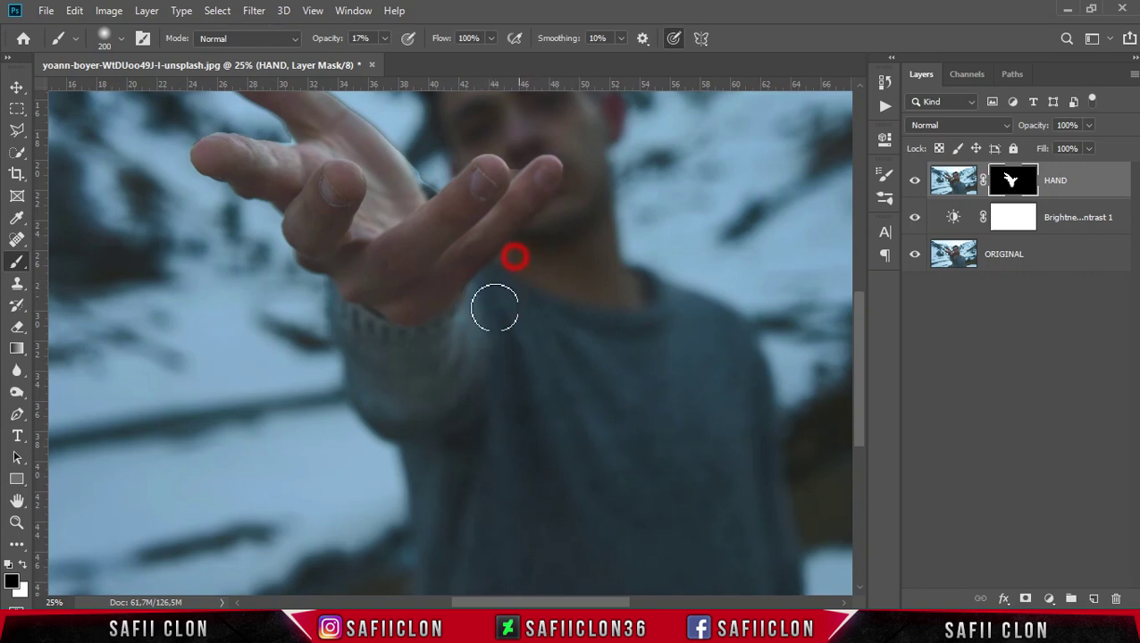
# Blend the mask around the hand and finger edges with a smaller brush.
pyautogui.scroll(3, 496, 309)
pyautogui.press('[')
pyautogui.moveTo(351, 407)
pyautogui.mouseDown()
pyautogui.moveTo(275, 344)
pyautogui.moveTo(262, 310)
pyautogui.moveTo(217, 288)
pyautogui.moveTo(178, 228)
pyautogui.moveTo(277, 220)
pyautogui.moveTo(170, 139)
pyautogui.moveTo(315, 191)
pyautogui.moveTo(260, 154)
pyautogui.moveTo(381, 247)
pyautogui.moveTo(433, 315)
pyautogui.mouseUp()
pyautogui.press('[')
pyautogui.press('[')
pyautogui.press('[')
pyautogui.press(']')
pyautogui.press(']')
pyautogui.press(']')
pyautogui.scroll(1, 158, 153)
pyautogui.press('[')
pyautogui.press('[')
pyautogui.press('[')
pyautogui.press(']')
pyautogui.press(']')
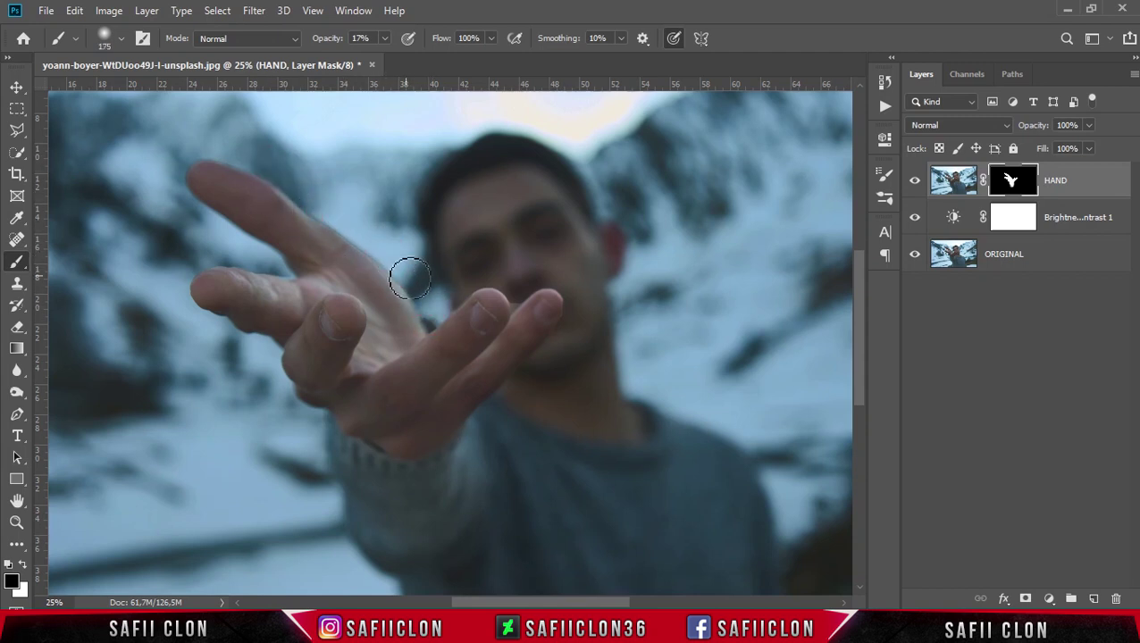
pyautogui.moveTo(395, 272)
pyautogui.mouseDown()
pyautogui.moveTo(427, 301)
pyautogui.moveTo(467, 281)
pyautogui.mouseUp()
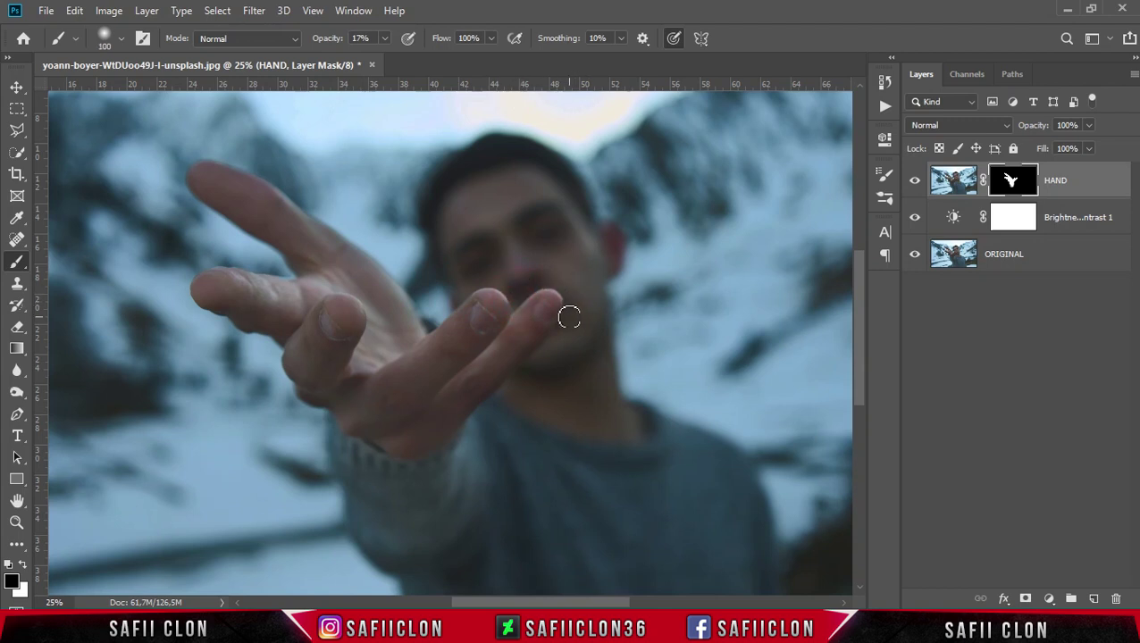
pyautogui.moveTo(566, 307)
pyautogui.mouseDown()
pyautogui.moveTo(513, 394)
pyautogui.moveTo(544, 364)
pyautogui.mouseUp()
pyautogui.scroll(-1, 587, 393)
pyautogui.scroll(1, 587, 393)
pyautogui.moveTo(432, 312); pyautogui.dragTo(473, 273)
# Zoom out, compare with HAND hidden and shown, and target HAND's image thumbnail.
pyautogui.hotkey('ctrl', '-')
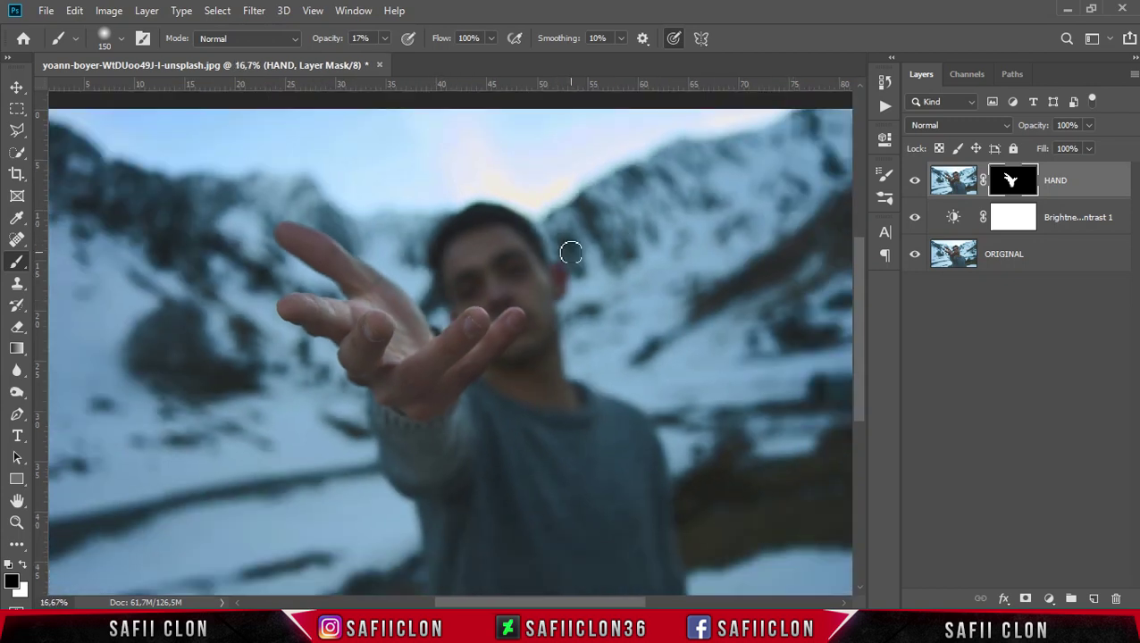
pyautogui.click(915, 182)
pyautogui.click(915, 182)
pyautogui.click(1102, 184)
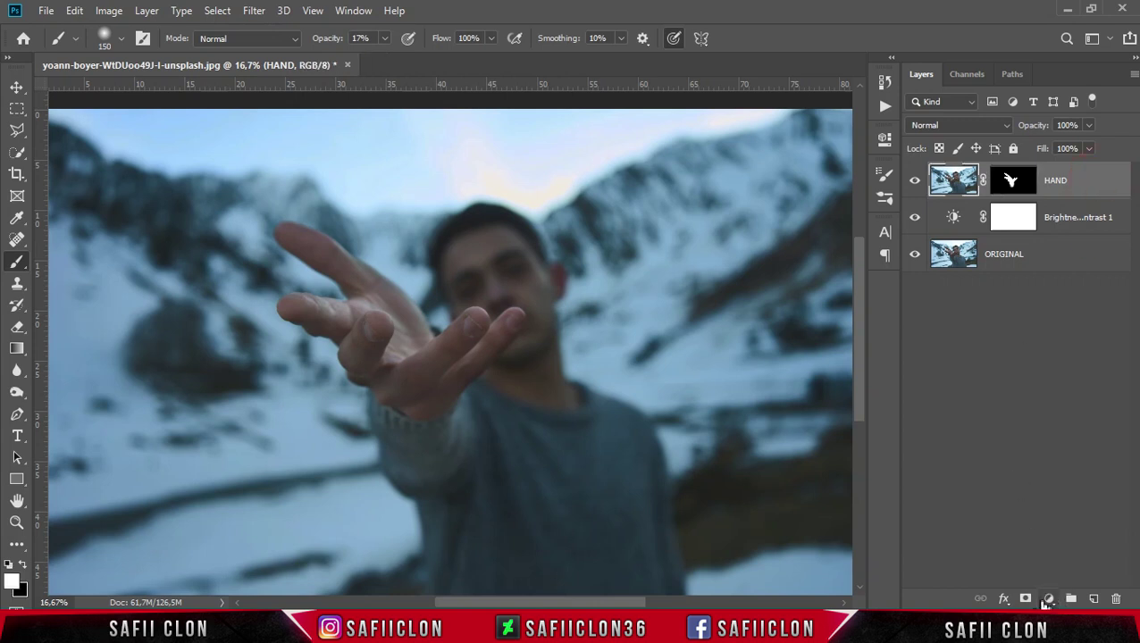
pyautogui.click(1049, 599)
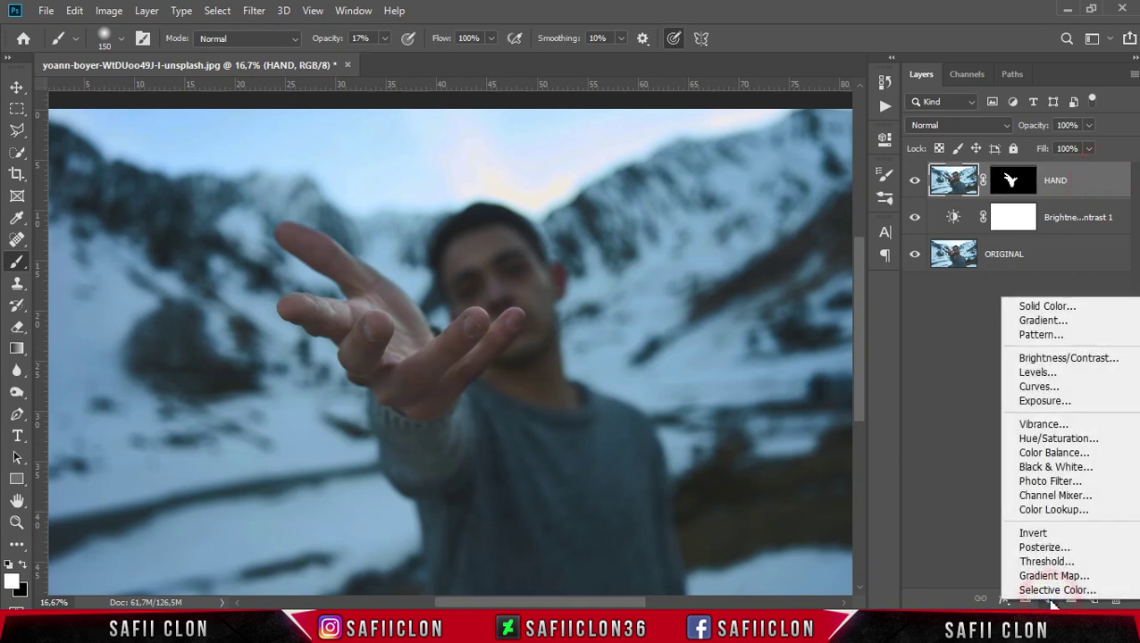
# Add a Curves adjustment clipped to HAND with a point at input 73, output 52.
pyautogui.click(1036, 387)
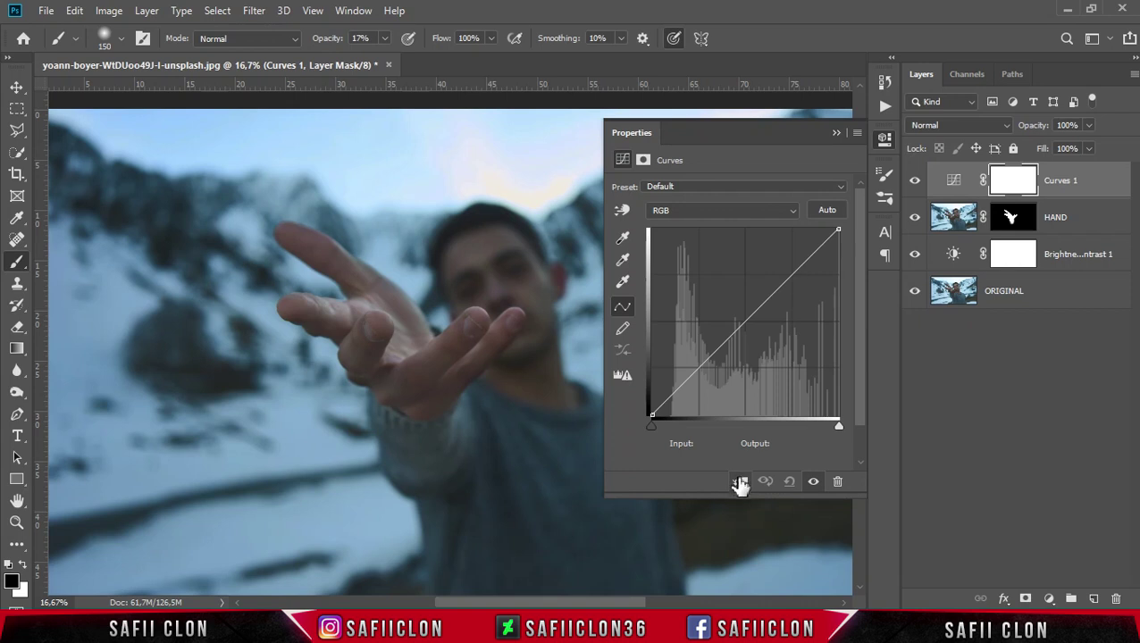
pyautogui.click(740, 484)
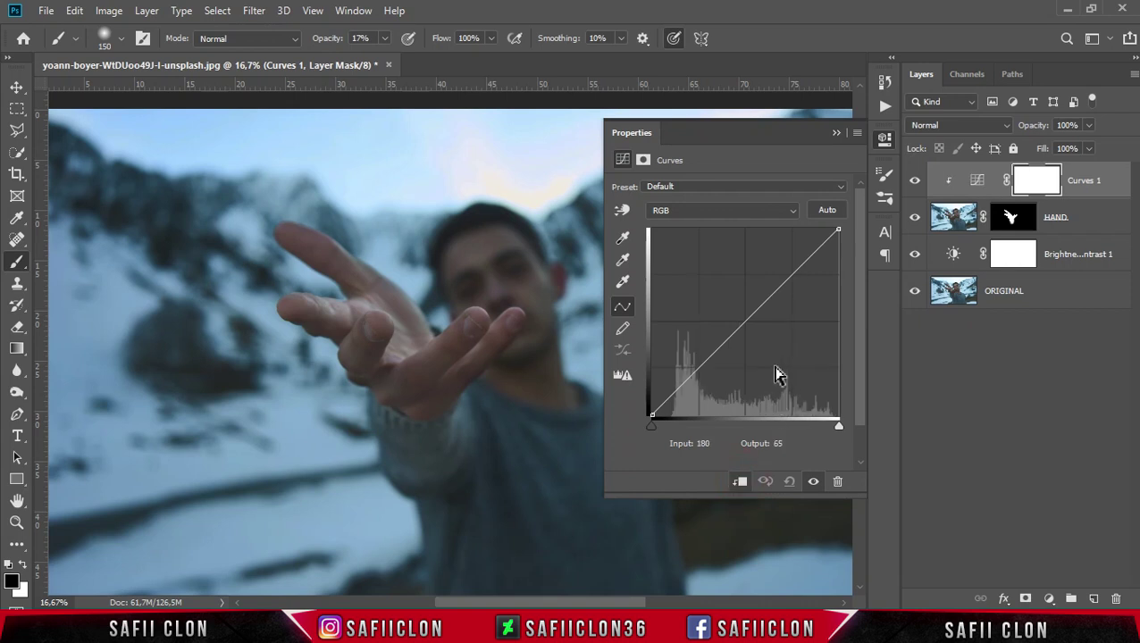
pyautogui.click(711, 354)
pyautogui.click(705, 443)
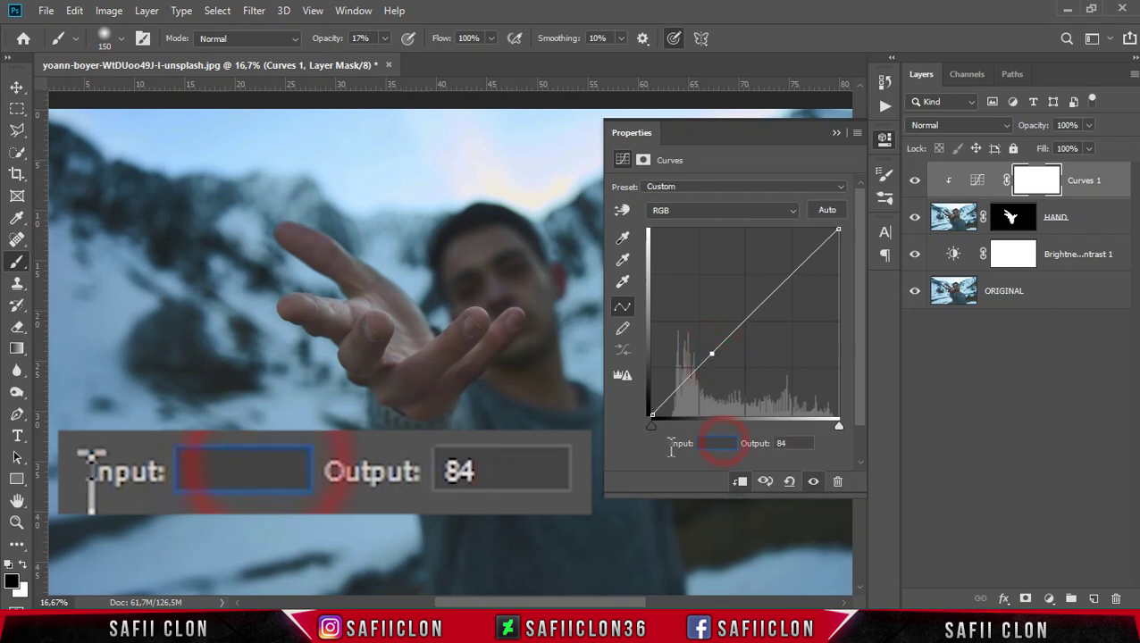
pyautogui.write('73')
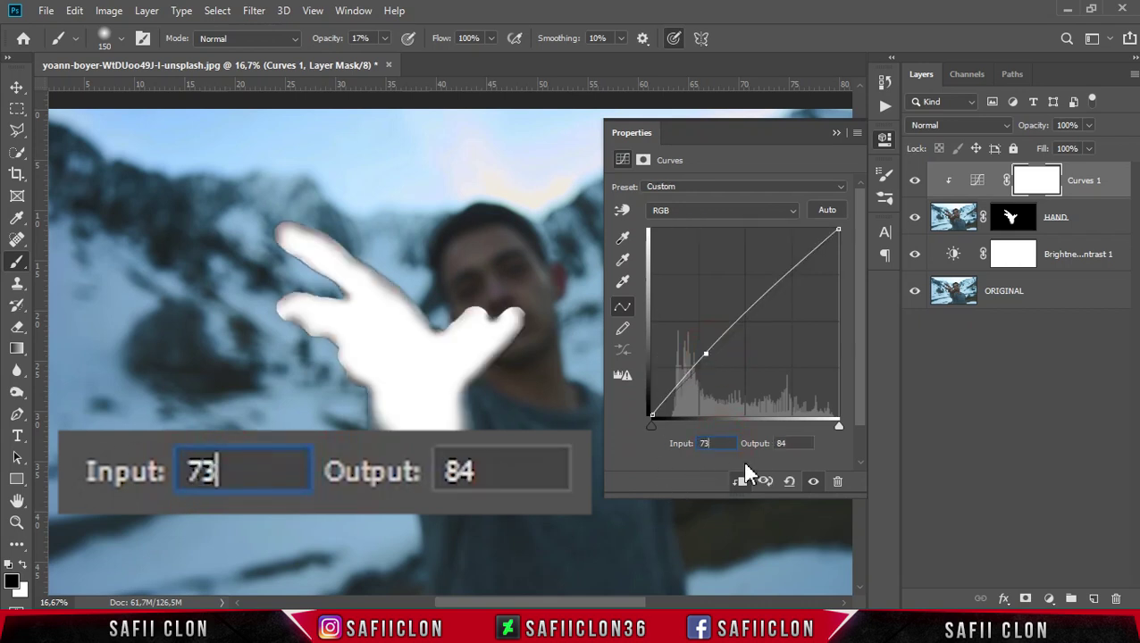
pyautogui.click(798, 443)
pyautogui.write('52')
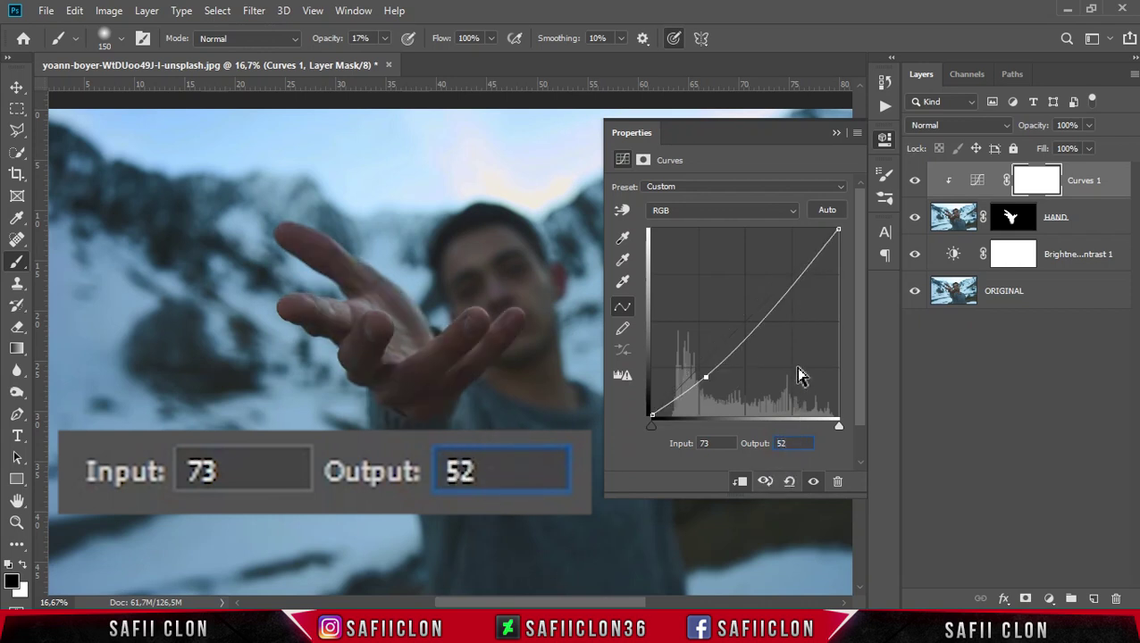
# Add a second curve point at input 189, output 216, then compare the hand.
pyautogui.click(794, 286)
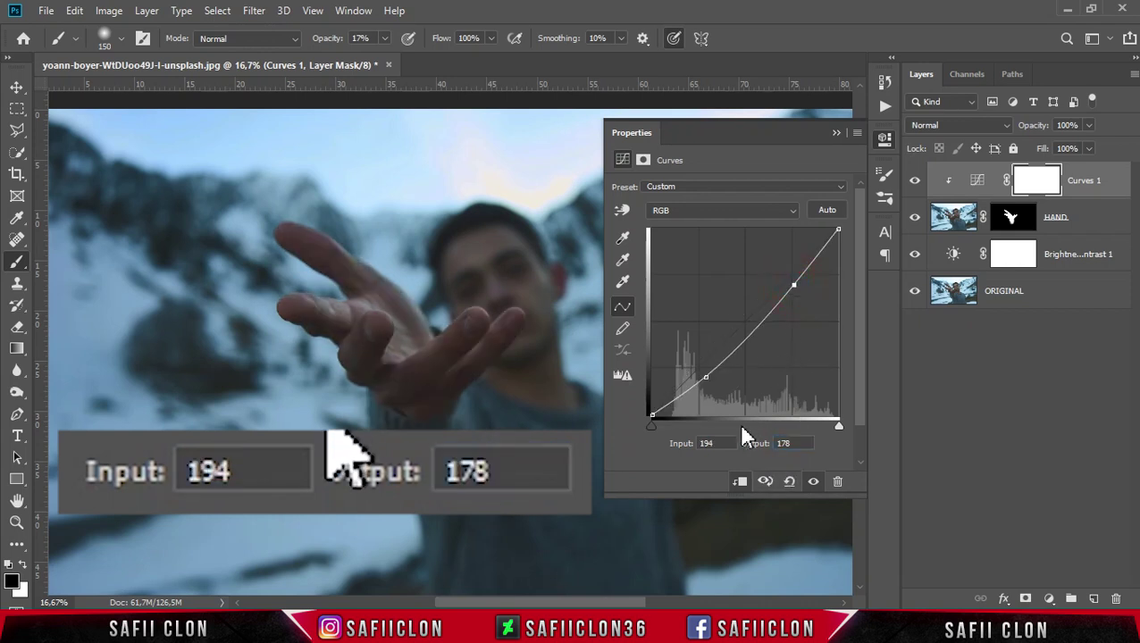
pyautogui.click(715, 444)
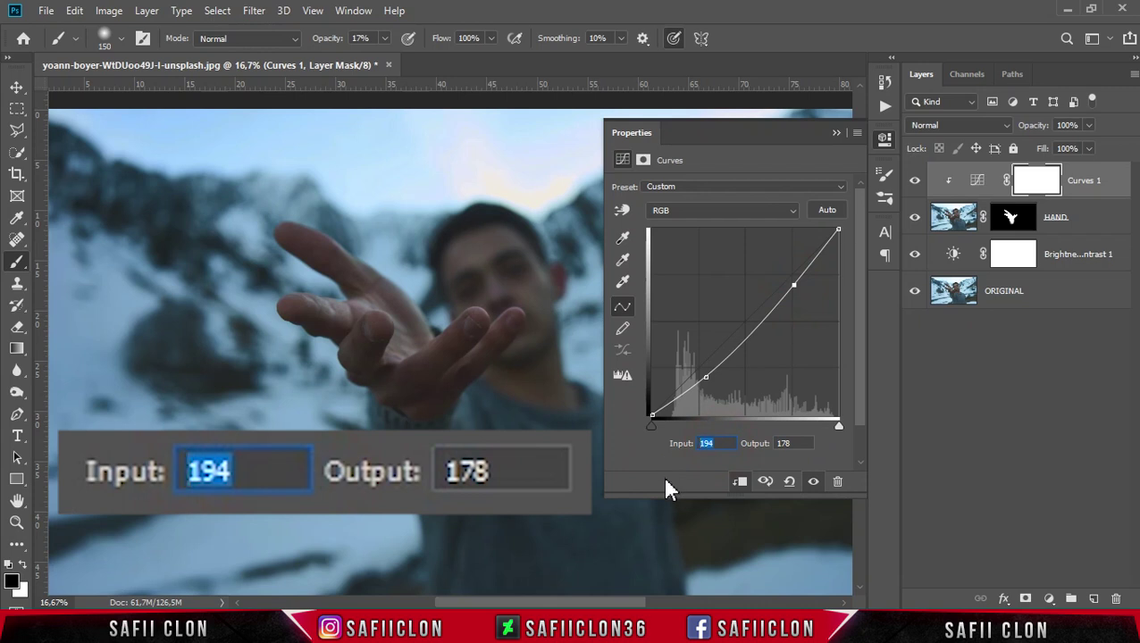
pyautogui.write('18')
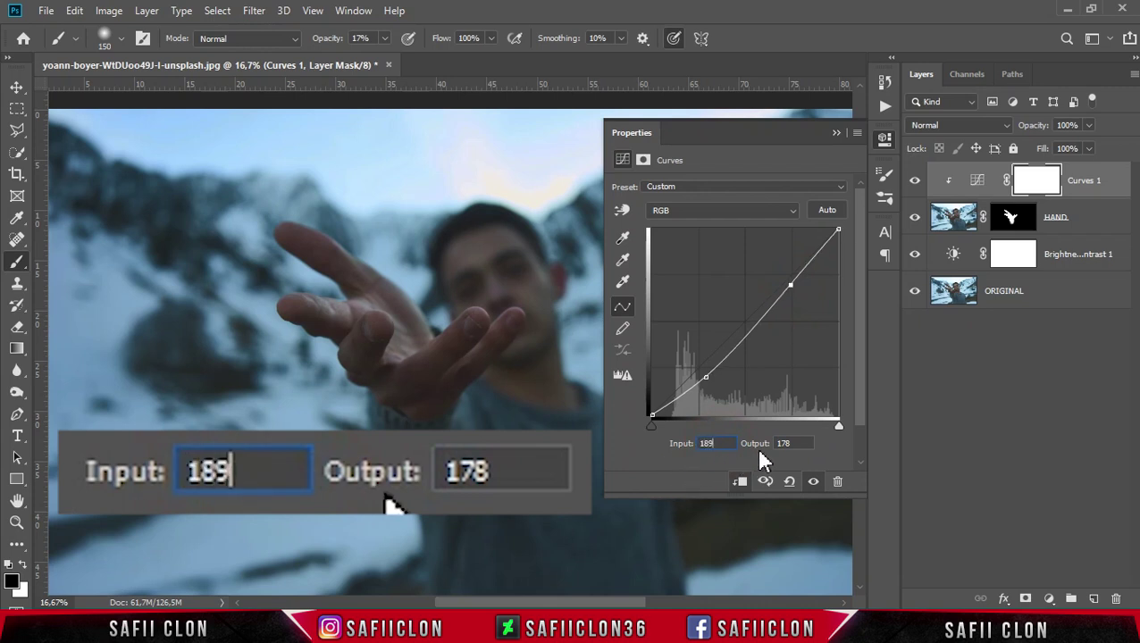
pyautogui.click(785, 443)
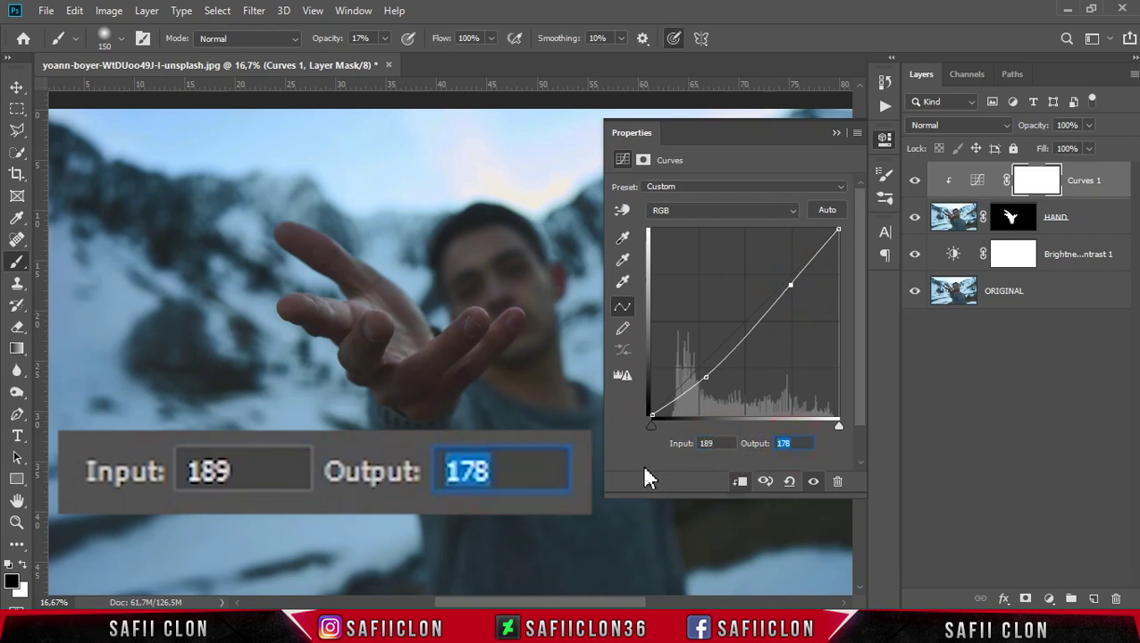
pyautogui.write('216')
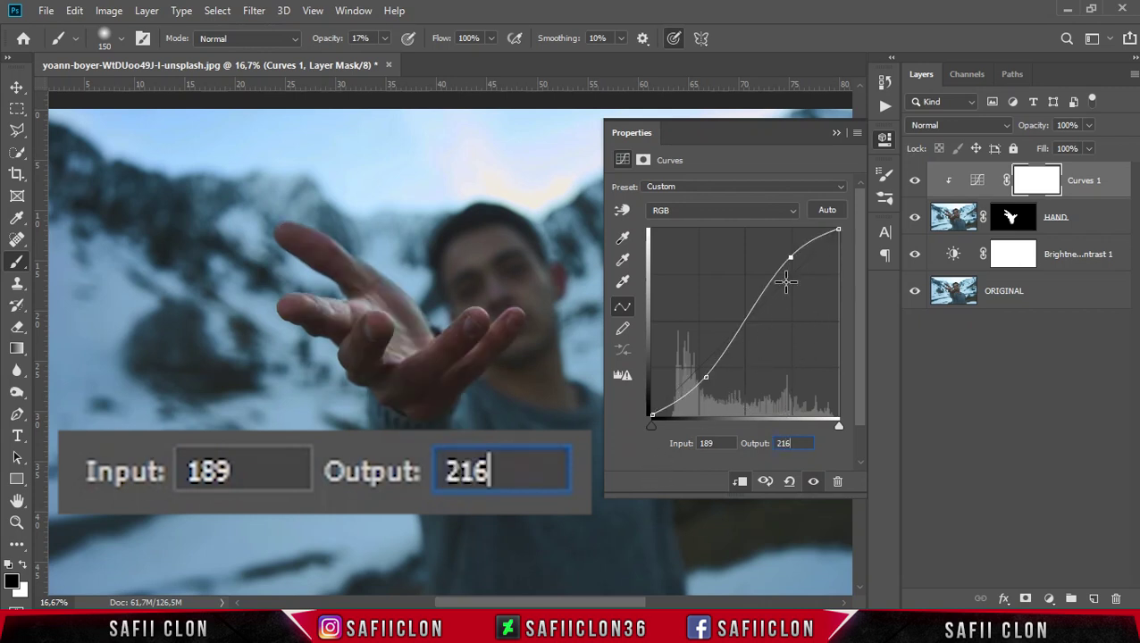
pyautogui.click(836, 132)
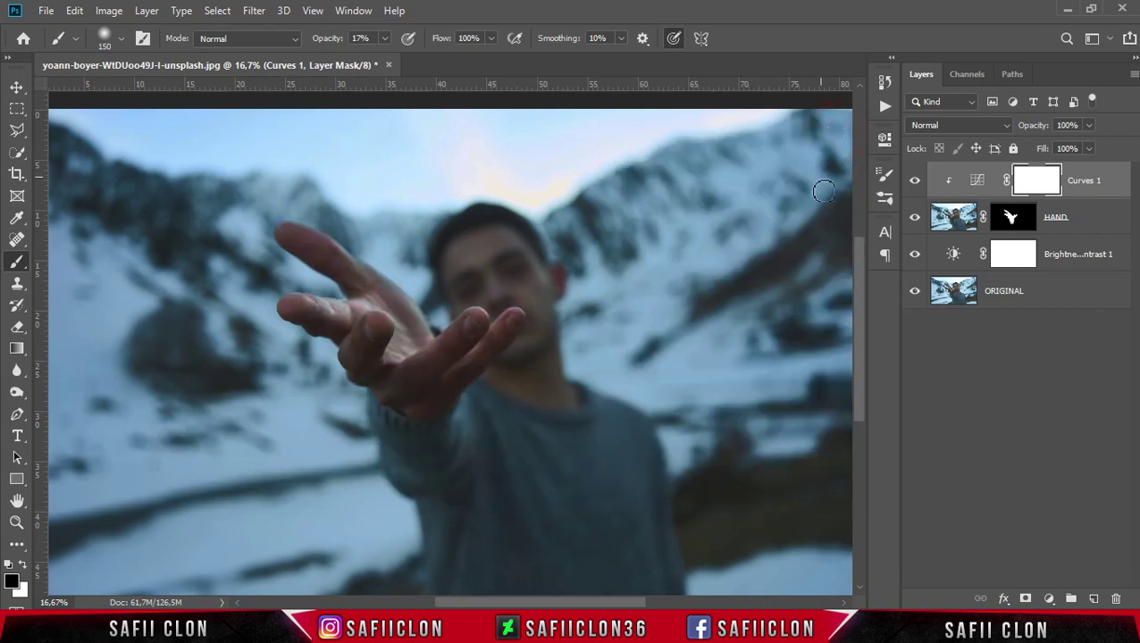
pyautogui.click(915, 182)
pyautogui.click(915, 182)
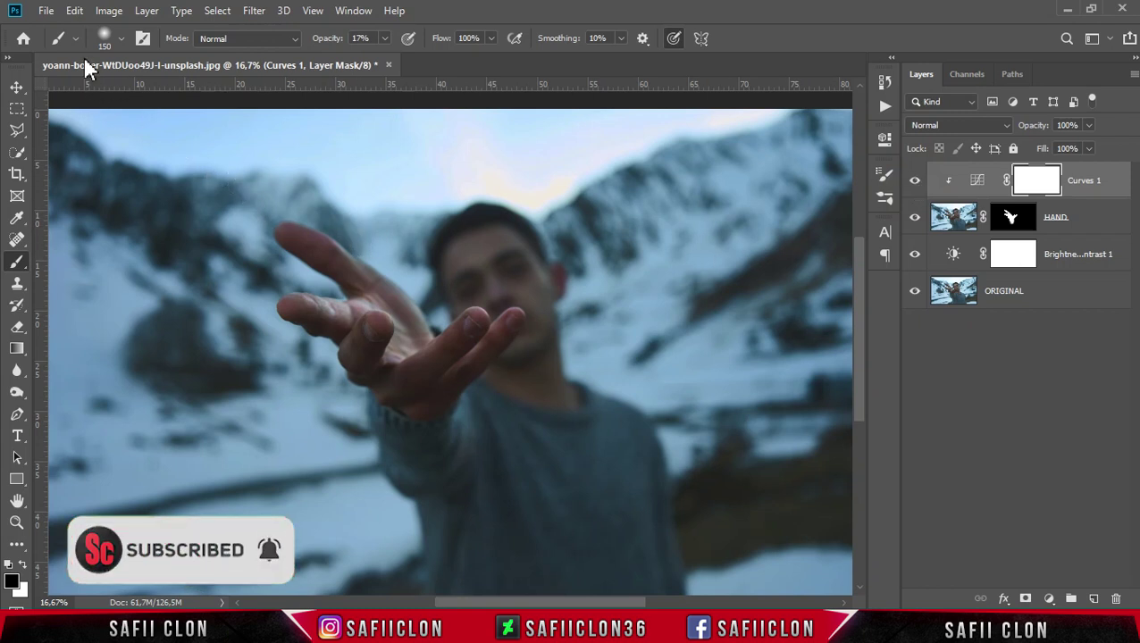
pyautogui.click(47, 12)
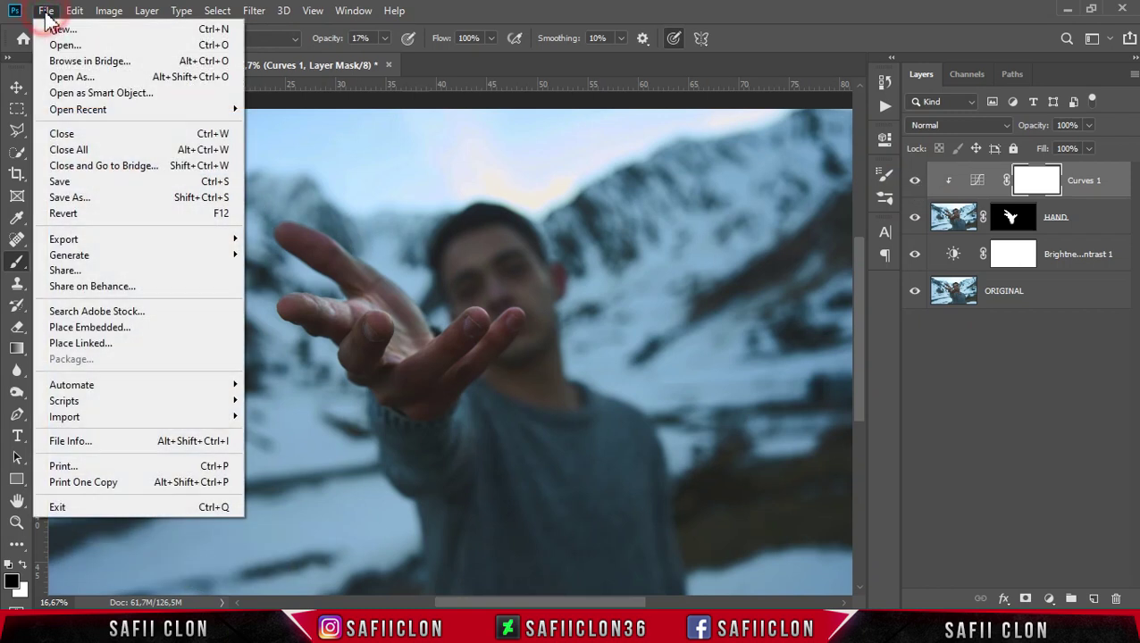
pyautogui.click(76, 46)
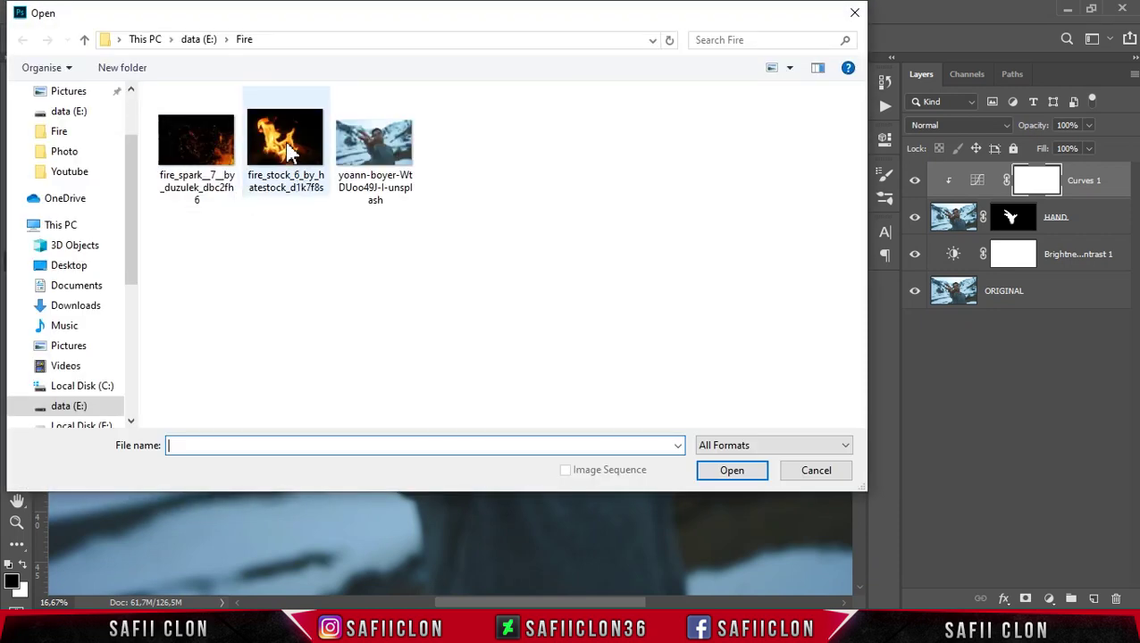
pyautogui.click(293, 150)
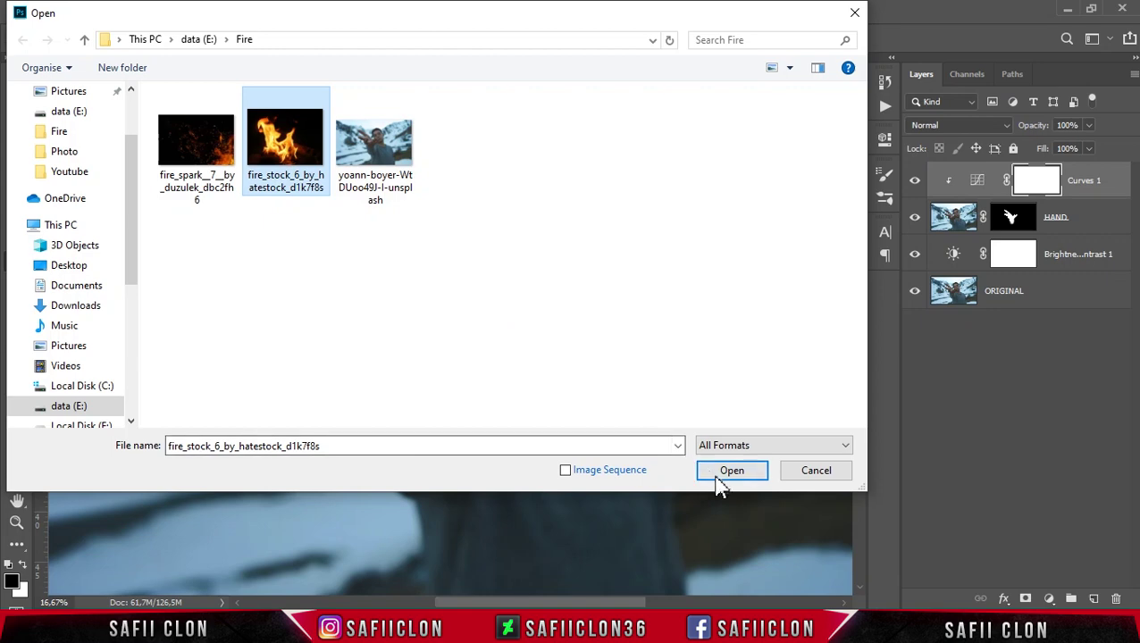
pyautogui.click(736, 473)
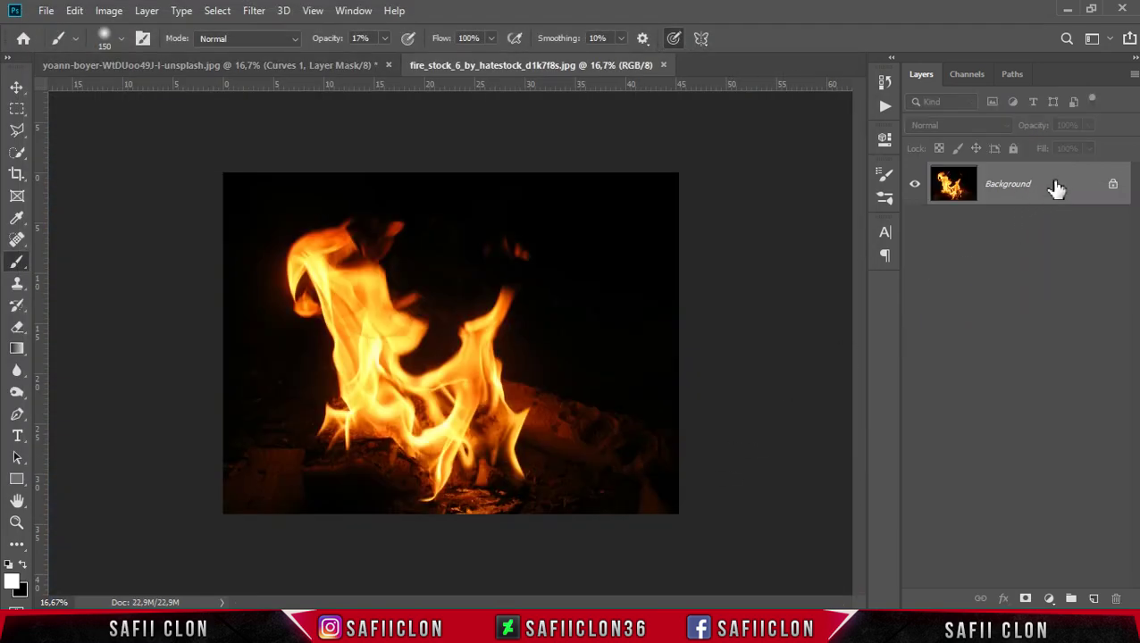
pyautogui.moveTo(1056, 187); pyautogui.dragTo(280, 66)
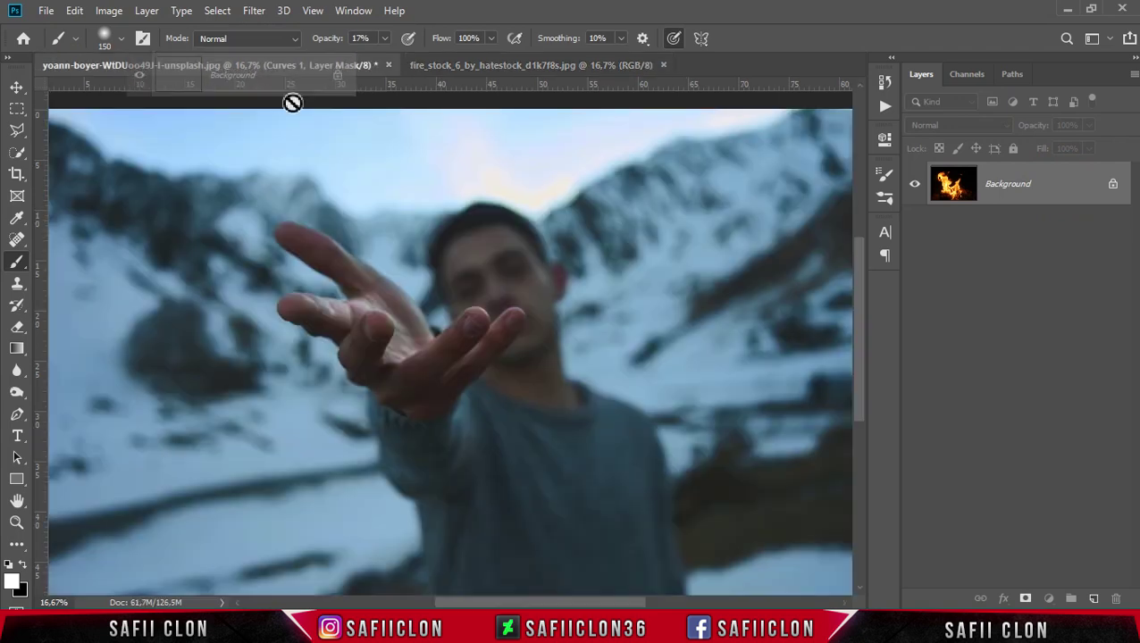
# Drop the fire image into the portrait as Layer 1 with Screen blend mode.
pyautogui.moveTo(280, 65); pyautogui.dragTo(436, 314)
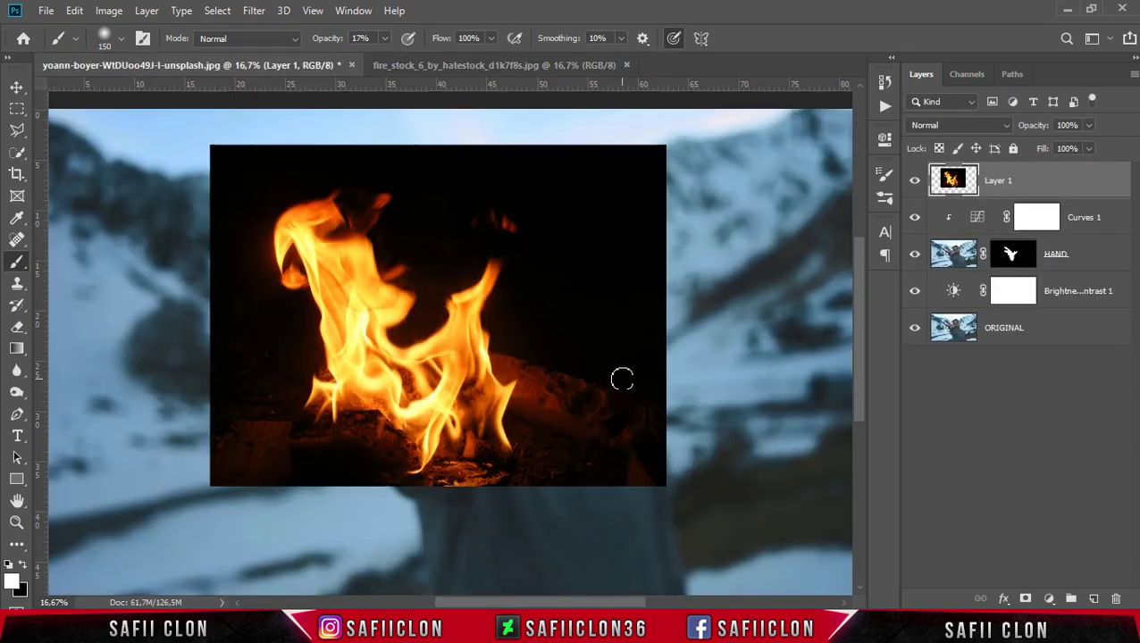
pyautogui.click(963, 128)
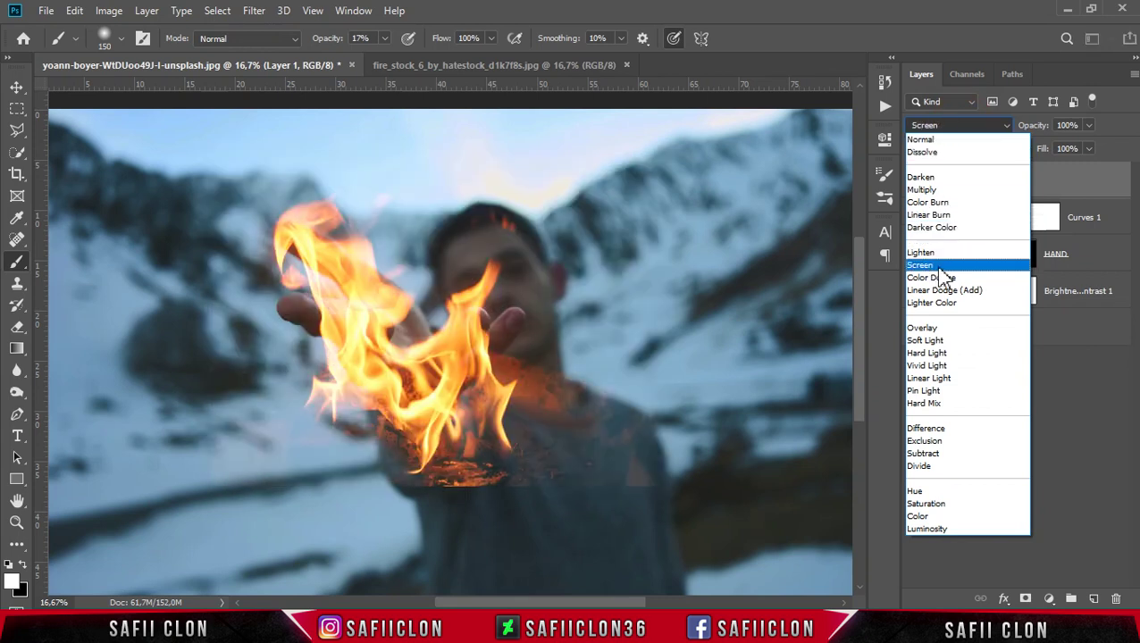
pyautogui.click(928, 267)
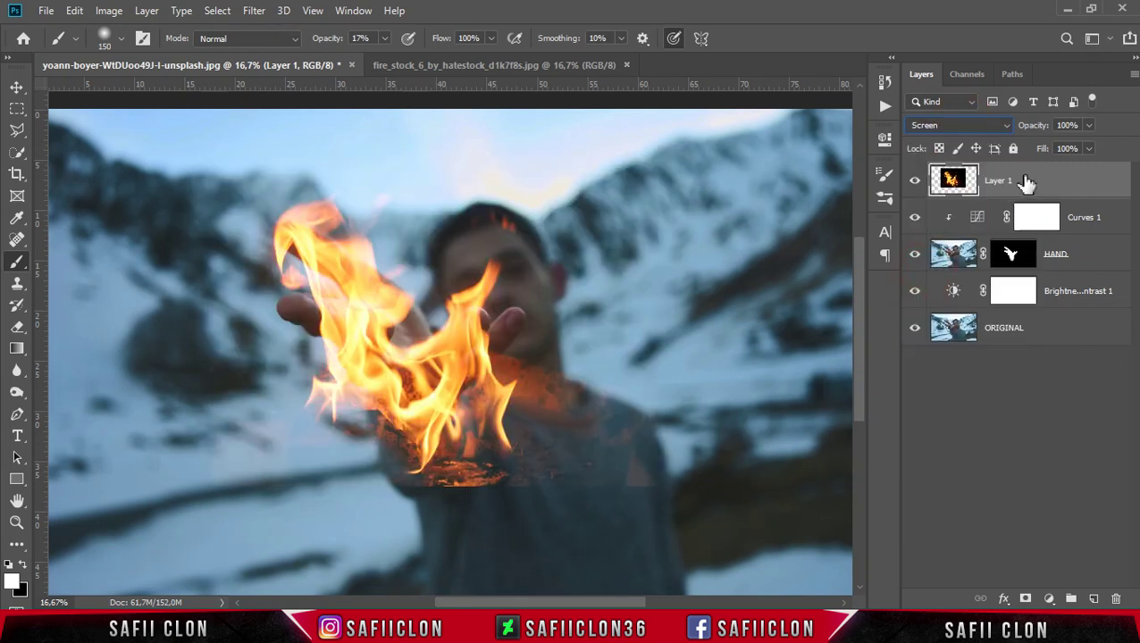
pyautogui.hotkey('ctrl', 't')
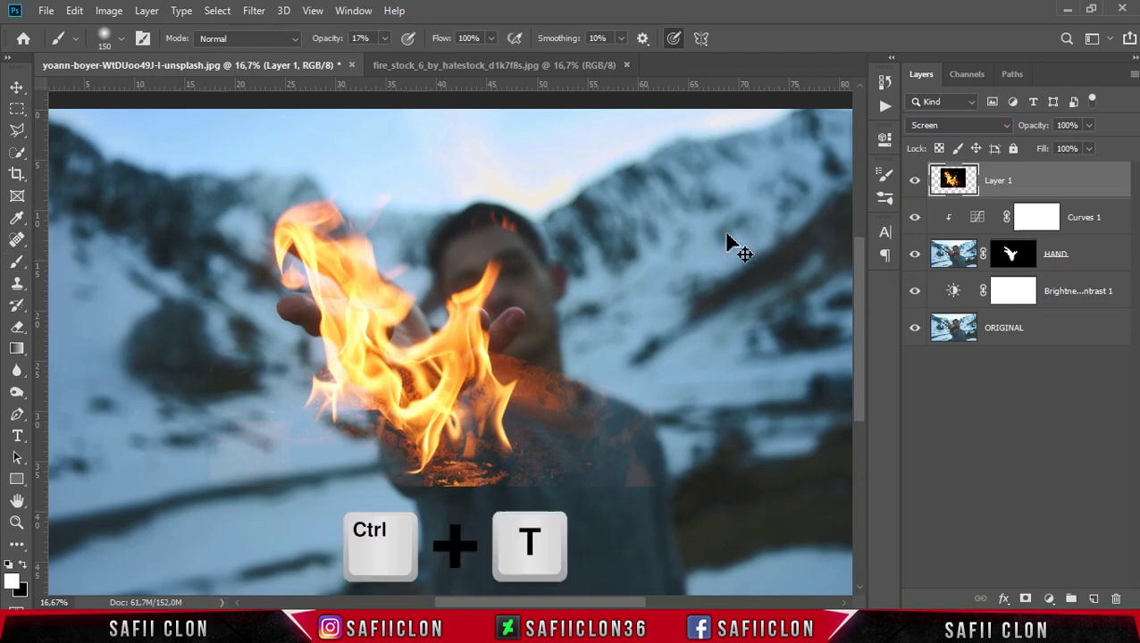
# Scale the flames to about 75%, rotate them about 41°, and place them on the palm.
pyautogui.moveTo(669, 490)
pyautogui.mouseDown()
pyautogui.moveTo(626, 446)
pyautogui.moveTo(577, 500)
pyautogui.mouseUp()
pyautogui.moveTo(490, 379)
pyautogui.mouseDown()
pyautogui.moveTo(548, 351)
pyautogui.moveTo(542, 363)
pyautogui.mouseUp()
pyautogui.moveTo(617, 474); pyautogui.dragTo(516, 534)
pyautogui.moveTo(464, 340)
pyautogui.mouseDown()
pyautogui.moveTo(570, 343)
pyautogui.moveTo(505, 342)
pyautogui.mouseUp()
pyautogui.hotkey('ctrl', '-')
pyautogui.moveTo(495, 384); pyautogui.dragTo(484, 357)
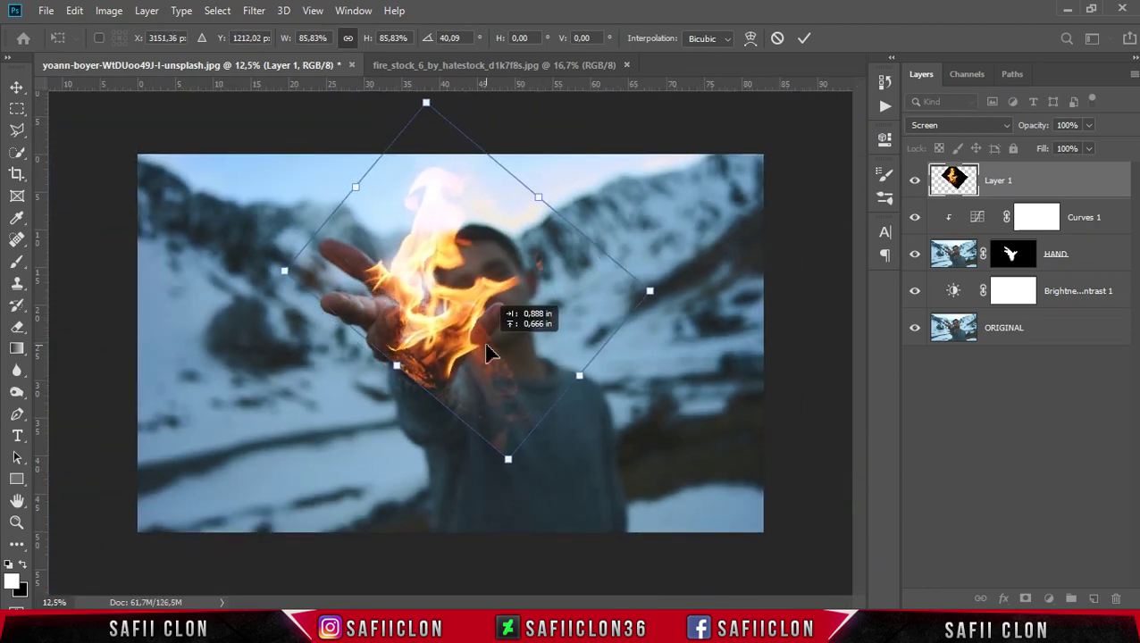
pyautogui.moveTo(425, 102); pyautogui.dragTo(432, 144)
pyautogui.moveTo(482, 286); pyautogui.dragTo(498, 288)
pyautogui.moveTo(636, 329); pyautogui.dragTo(651, 315)
pyautogui.moveTo(581, 332)
pyautogui.mouseDown()
pyautogui.moveTo(534, 339)
pyautogui.moveTo(546, 351)
pyautogui.mouseUp()
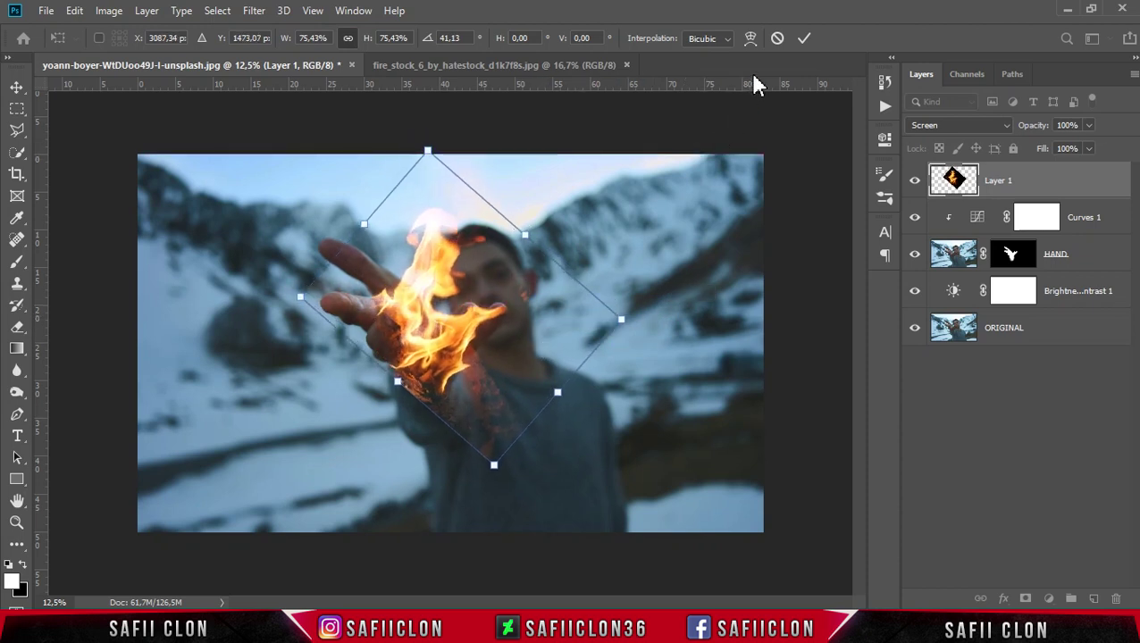
pyautogui.click(802, 39)
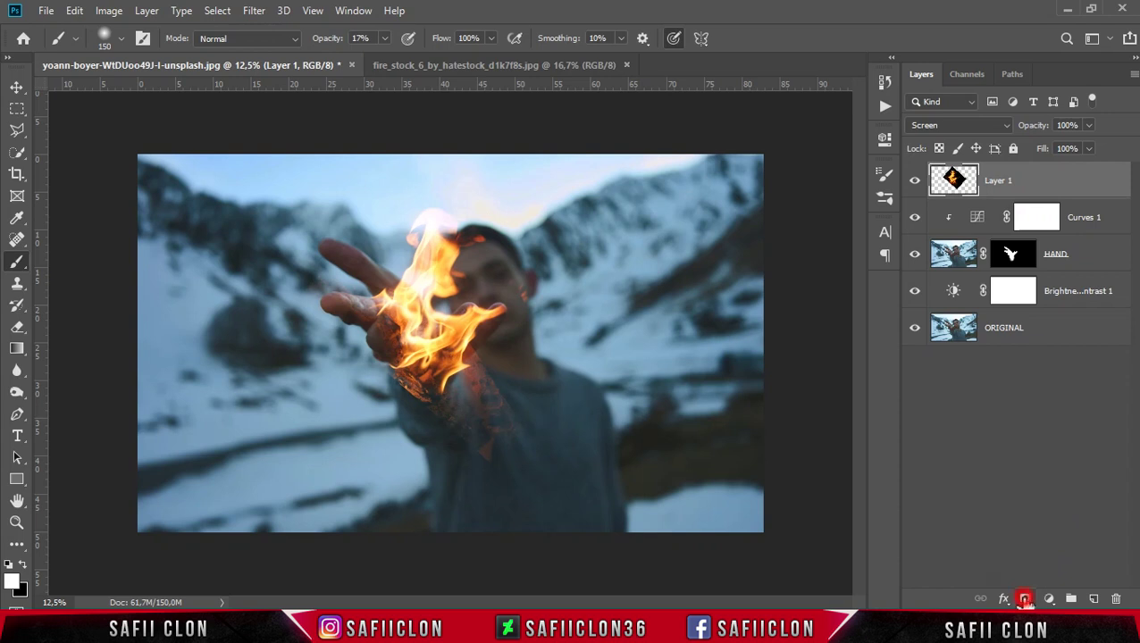
# Add a white mask to the fire layer and paint with a Soft Round brush at 100% opacity.
pyautogui.click(1025, 599)
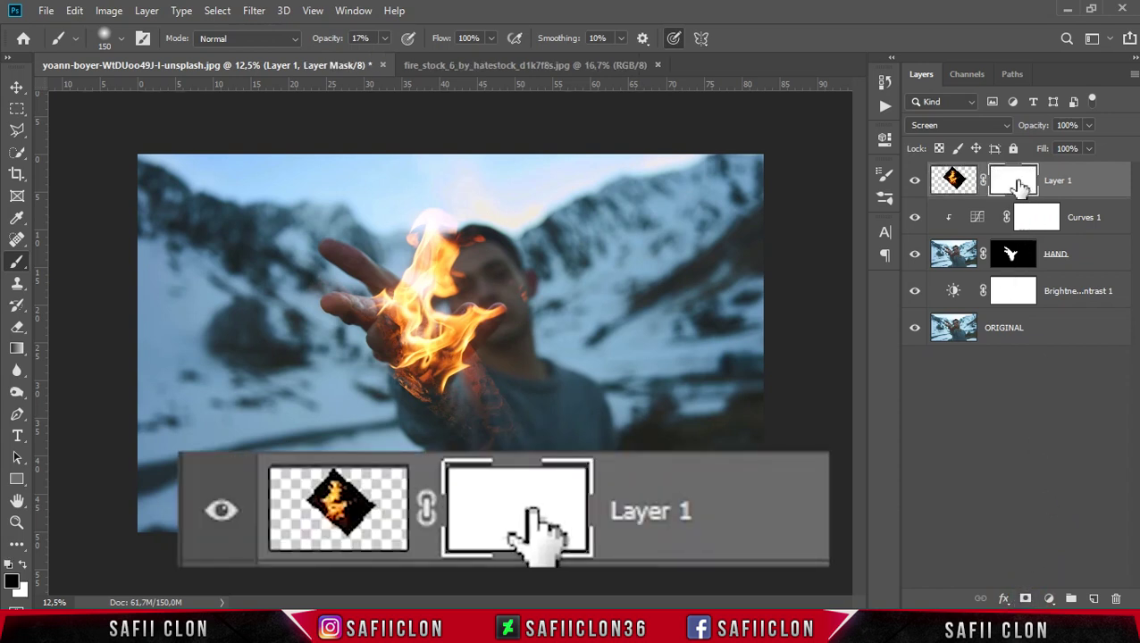
pyautogui.click(1018, 184)
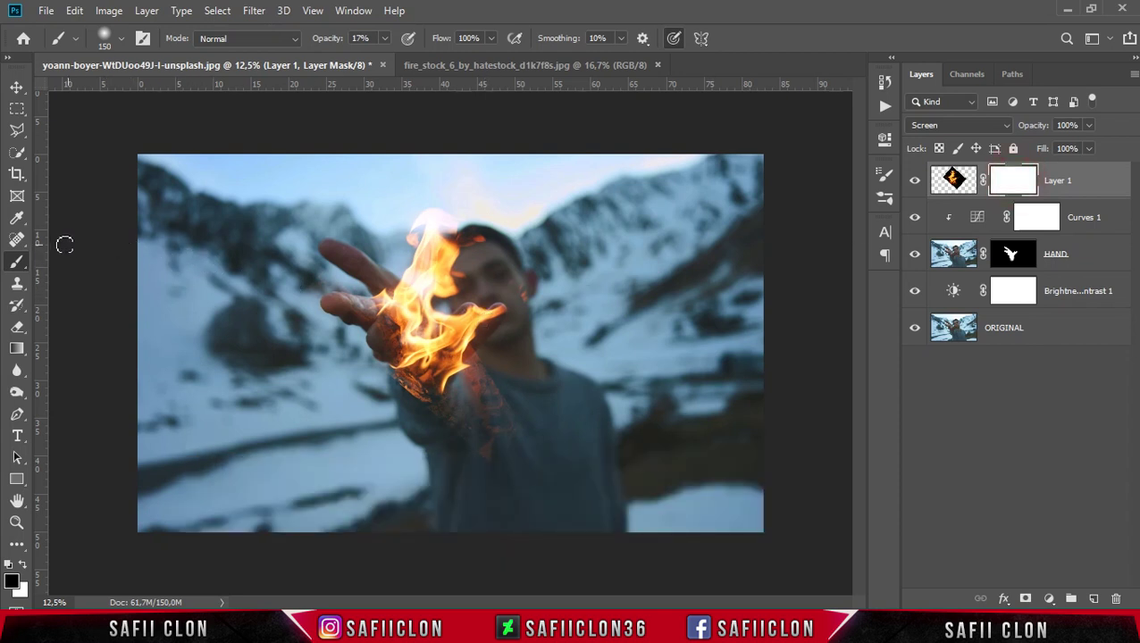
pyautogui.rightClick(18, 264)
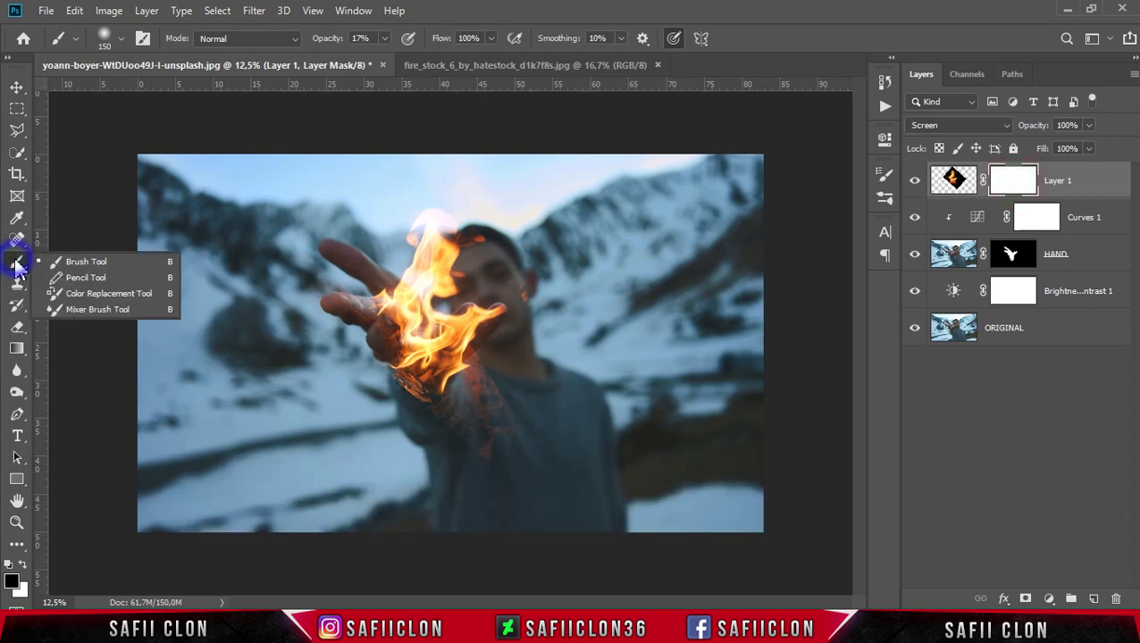
pyautogui.click(83, 262)
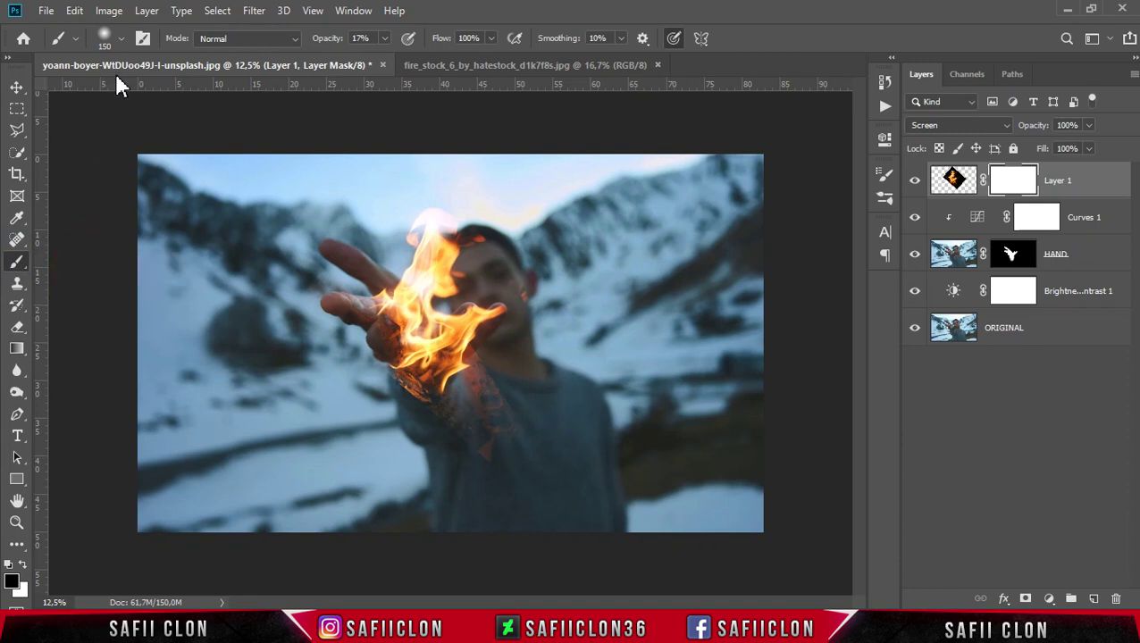
pyautogui.click(122, 38)
pyautogui.click(132, 230)
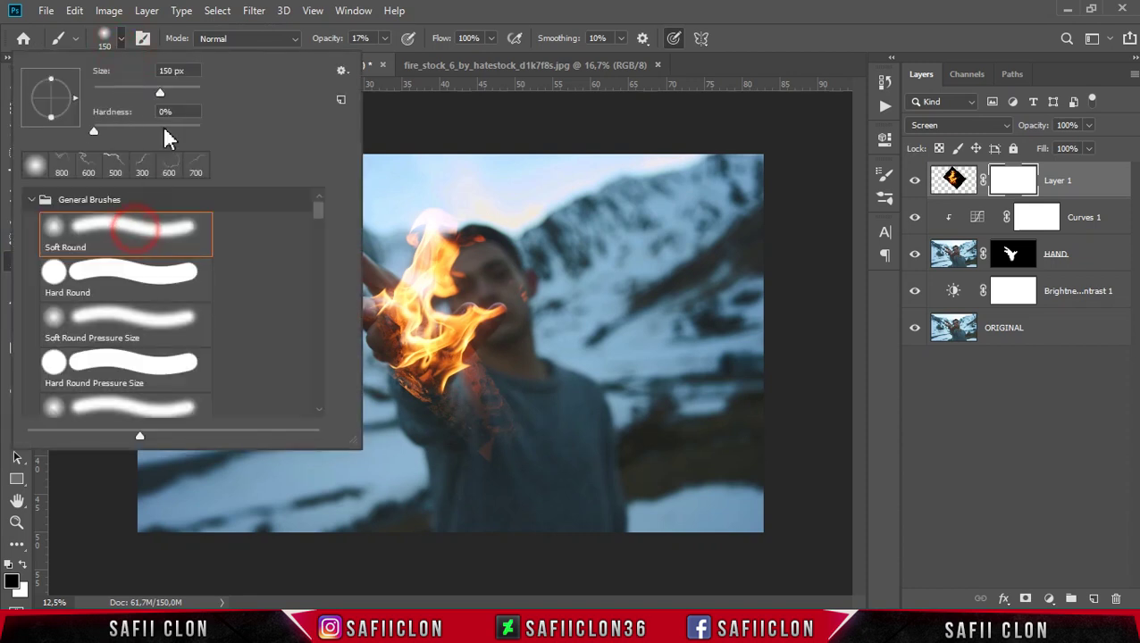
pyautogui.click(384, 39)
pyautogui.moveTo(384, 58)
pyautogui.mouseDown()
pyautogui.moveTo(438, 60)
pyautogui.moveTo(448, 28)
pyautogui.mouseUp()
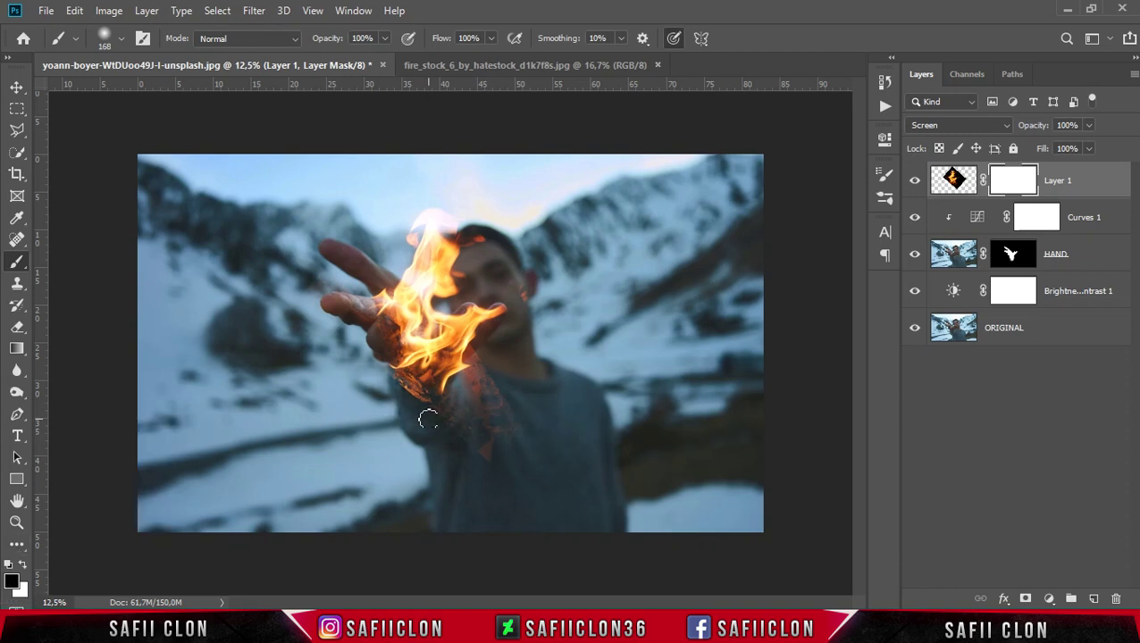
pyautogui.scroll(3, 433, 432)
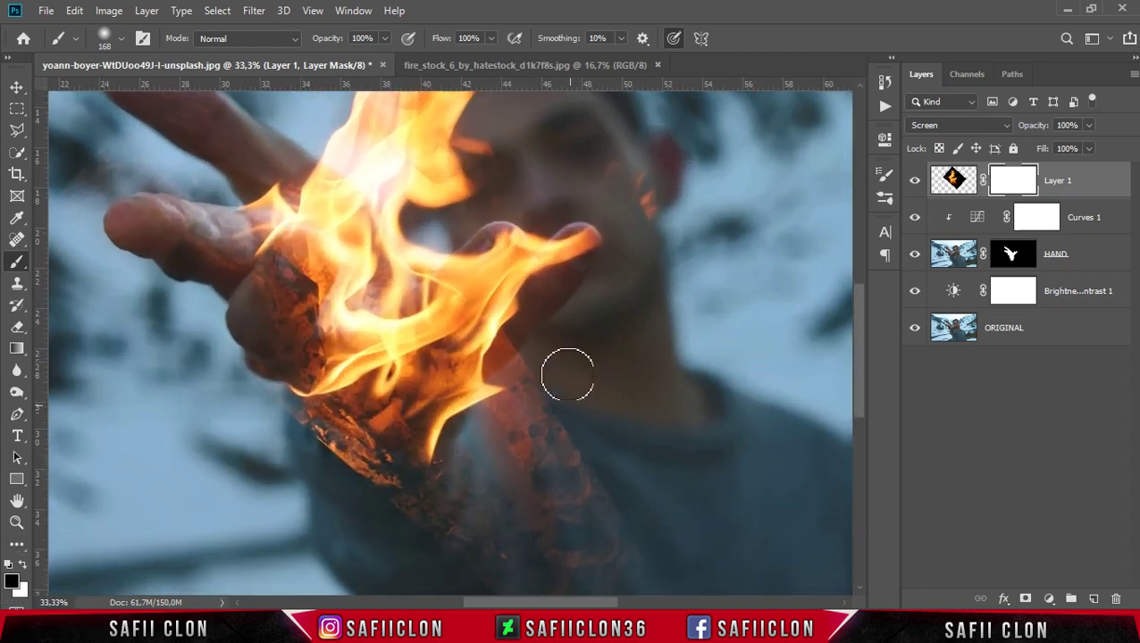
# Paint black on the fire mask over the wrist with a 200 px brush.
pyautogui.scroll(-3, 571, 384)
pyautogui.scroll(-3, 625, 437)
pyautogui.press(']')
pyautogui.press(']')
pyautogui.press(']')
pyautogui.scroll(4, 492, 354)
pyautogui.press('[')
pyautogui.press('[')
pyautogui.press('[')
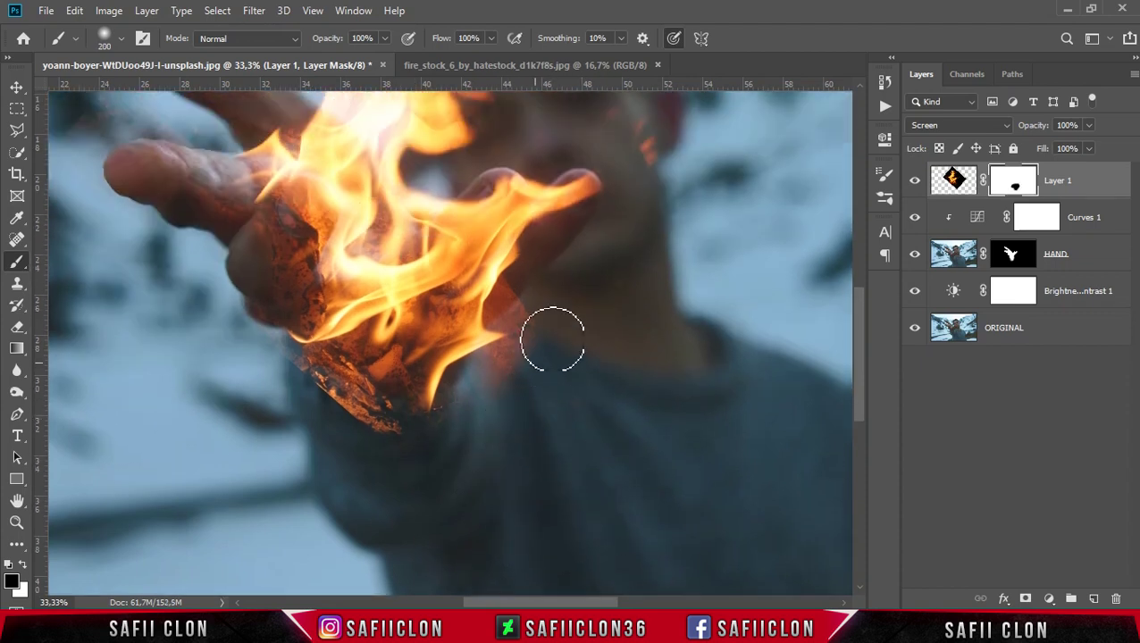
pyautogui.moveTo(407, 449); pyautogui.dragTo(351, 404)
pyautogui.scroll(2, 350, 404)
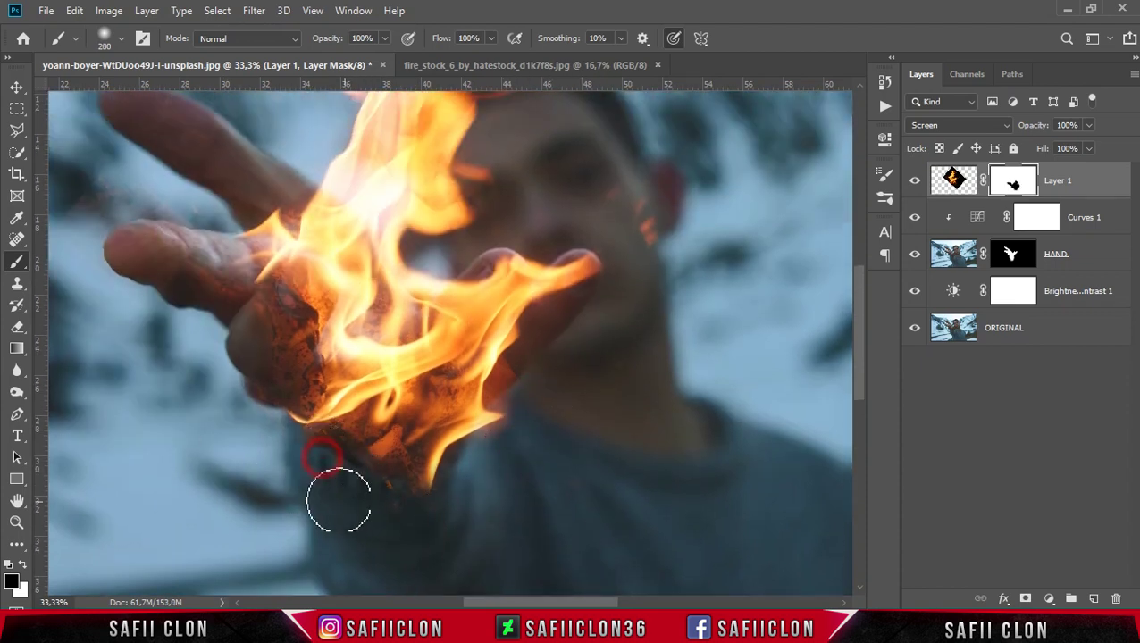
# At 21% opacity, mask the flame over the palm with brush sizes 125–250 px.
pyautogui.moveTo(320, 63); pyautogui.dragTo(324, 61)
pyautogui.press('[')
pyautogui.press('[')
pyautogui.moveTo(485, 287); pyautogui.dragTo(498, 268)
pyautogui.moveTo(384, 38)
pyautogui.mouseDown()
pyautogui.moveTo(390, 70)
pyautogui.moveTo(407, 64)
pyautogui.mouseUp()
pyautogui.press('[')
pyautogui.moveTo(489, 272)
pyautogui.mouseDown()
pyautogui.moveTo(420, 344)
pyautogui.moveTo(499, 280)
pyautogui.moveTo(458, 331)
pyautogui.moveTo(404, 375)
pyautogui.mouseUp()
pyautogui.press(']')
pyautogui.press(']')
pyautogui.press(']')
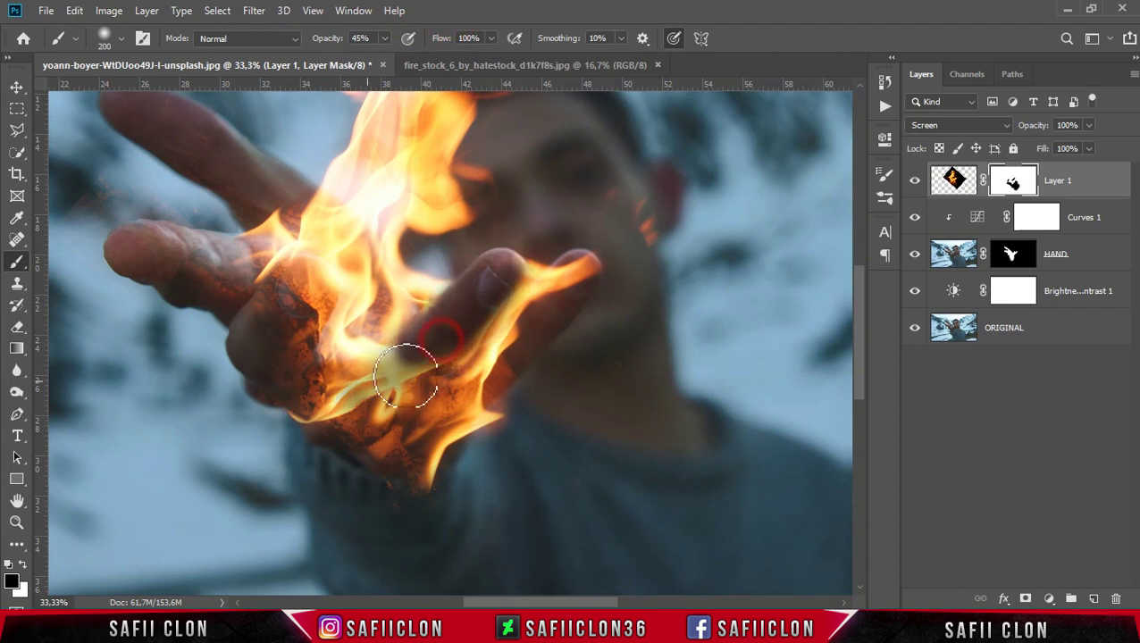
pyautogui.moveTo(428, 330)
pyautogui.mouseDown()
pyautogui.moveTo(389, 381)
pyautogui.moveTo(350, 402)
pyautogui.mouseUp()
pyautogui.press('[')
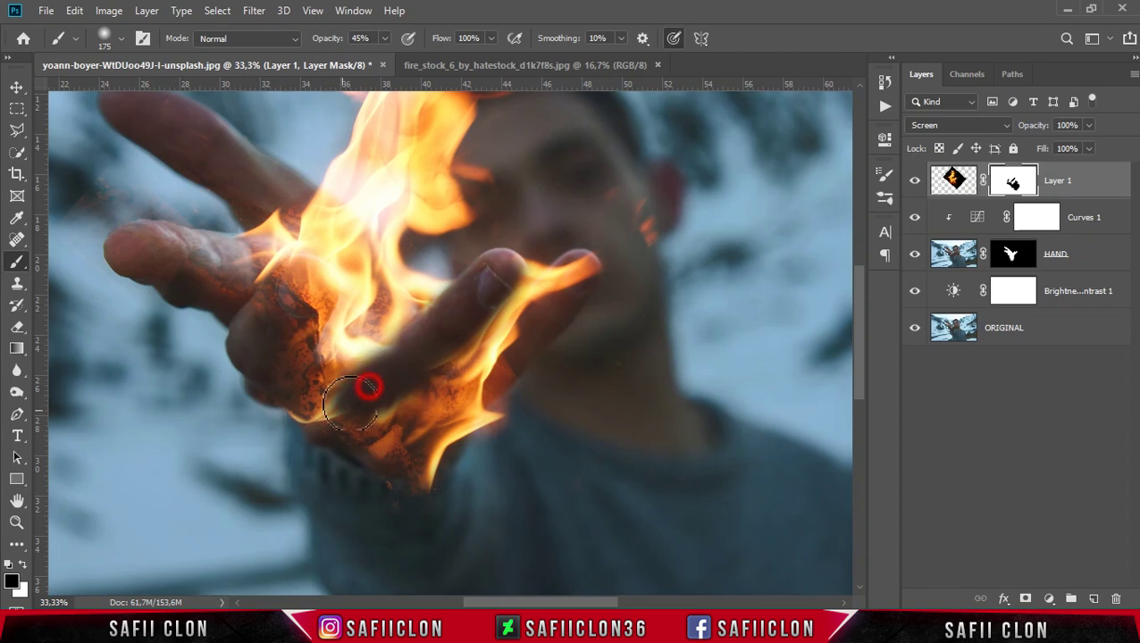
pyautogui.press(']')
pyautogui.press(']')
pyautogui.press(']')
pyautogui.moveTo(378, 494)
pyautogui.mouseDown()
pyautogui.moveTo(382, 411)
pyautogui.moveTo(447, 321)
pyautogui.mouseUp()
pyautogui.press('[')
pyautogui.press('[')
# Lower opacity to 16% and mask the flame off the knuckle and right fingers.
pyautogui.moveTo(348, 405)
pyautogui.mouseDown()
pyautogui.moveTo(271, 370)
pyautogui.moveTo(377, 376)
pyautogui.mouseUp()
pyautogui.moveTo(285, 402)
pyautogui.mouseDown()
pyautogui.moveTo(272, 310)
pyautogui.moveTo(300, 321)
pyautogui.moveTo(298, 310)
pyautogui.mouseUp()
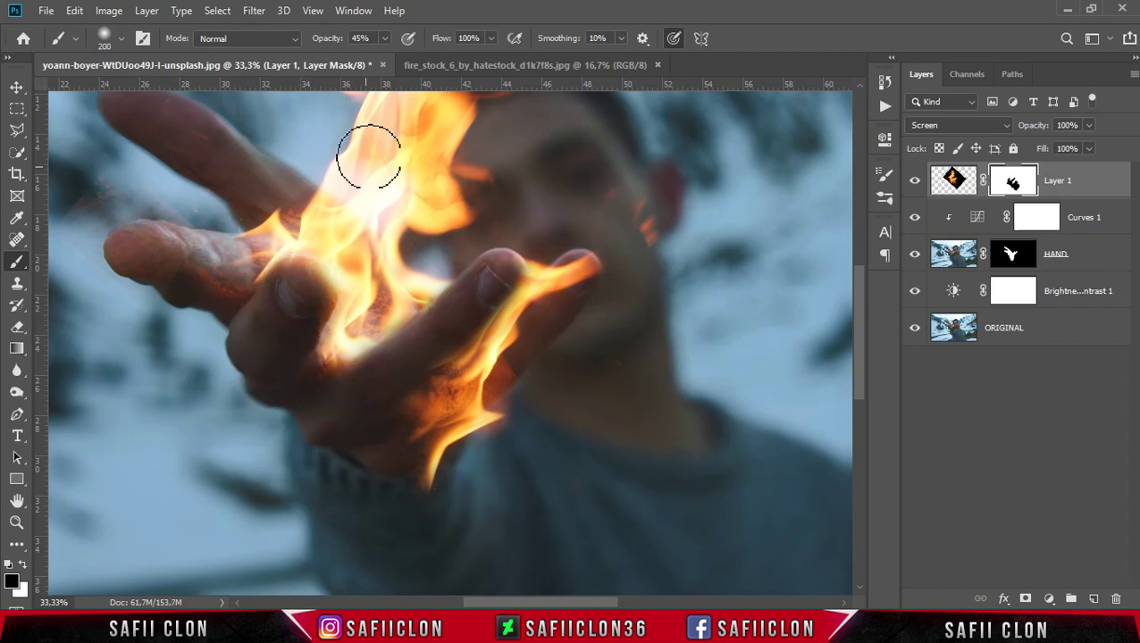
pyautogui.moveTo(368, 59); pyautogui.dragTo(361, 59)
pyautogui.moveTo(357, 224)
pyautogui.mouseDown()
pyautogui.moveTo(300, 310)
pyautogui.moveTo(230, 308)
pyautogui.moveTo(300, 305)
pyautogui.mouseUp()
pyautogui.press('[')
pyautogui.moveTo(501, 275)
pyautogui.mouseDown()
pyautogui.moveTo(493, 311)
pyautogui.moveTo(457, 340)
pyautogui.moveTo(493, 288)
pyautogui.moveTo(500, 295)
pyautogui.moveTo(467, 337)
pyautogui.moveTo(415, 387)
pyautogui.mouseUp()
pyautogui.press(']')
pyautogui.moveTo(461, 333)
pyautogui.mouseDown()
pyautogui.moveTo(513, 287)
pyautogui.moveTo(492, 306)
pyautogui.moveTo(504, 294)
pyautogui.mouseUp()
pyautogui.press(']')
pyautogui.moveTo(525, 381); pyautogui.dragTo(506, 375)
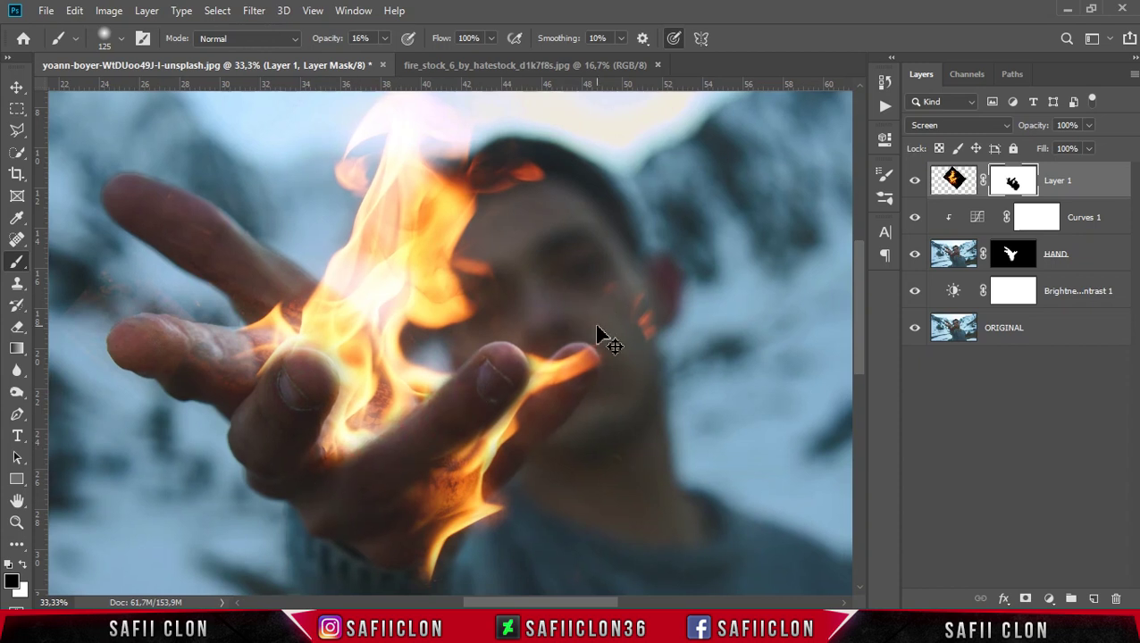
pyautogui.hotkey('ctrl', '-')
pyautogui.press(']')
pyautogui.press(']')
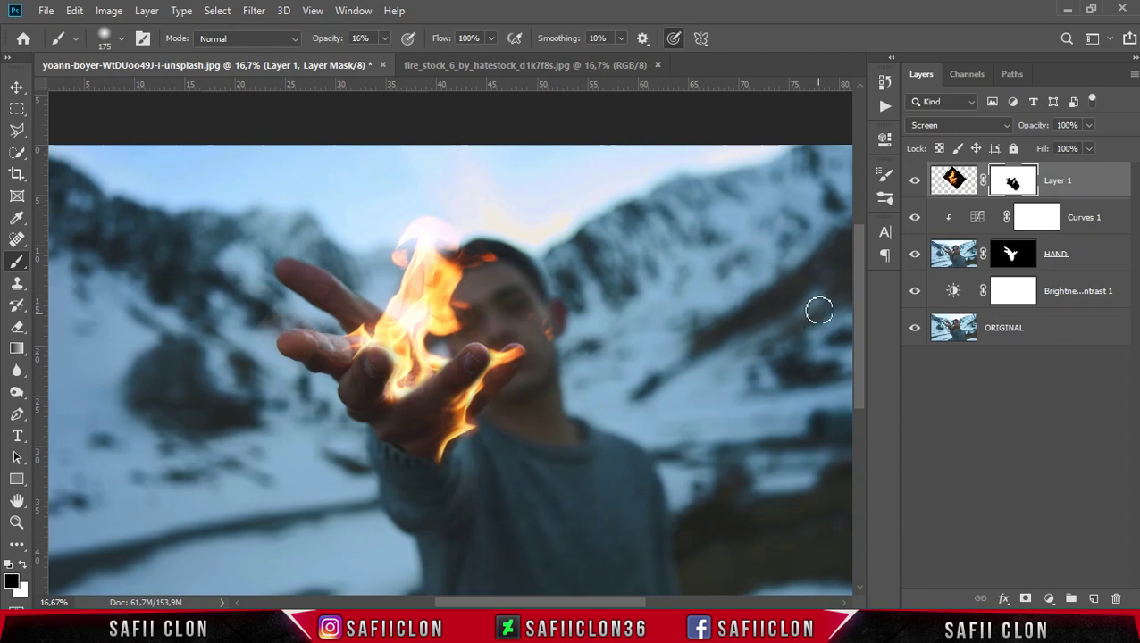
# Compare the fire layer on and off, then mask more flame off the fingers and face.
pyautogui.click(915, 181)
pyautogui.click(916, 182)
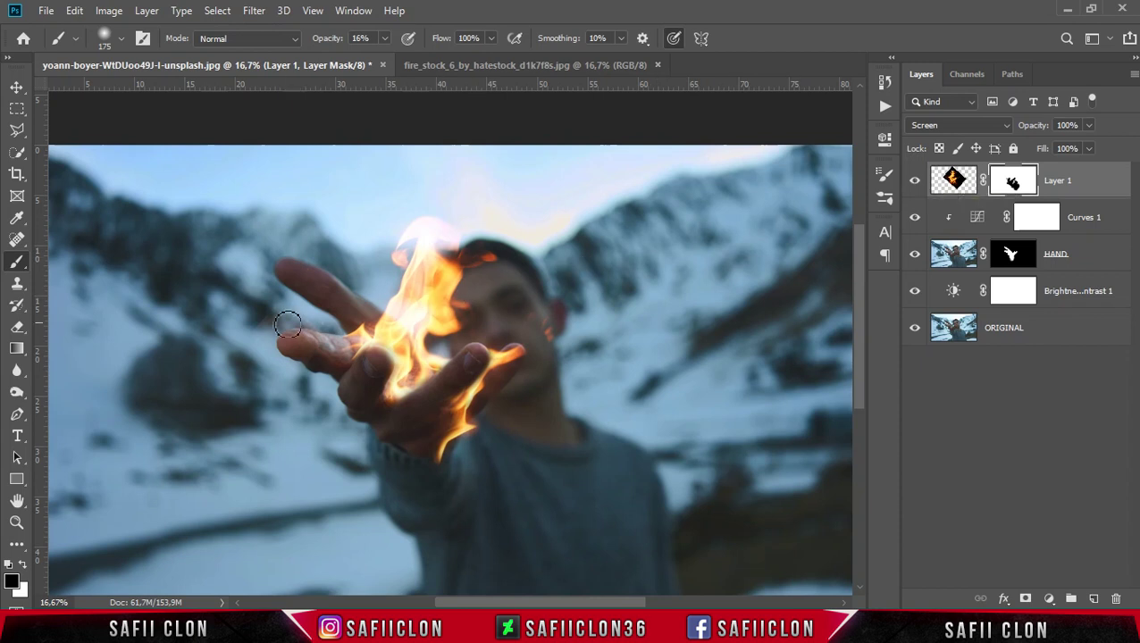
pyautogui.moveTo(259, 323)
pyautogui.mouseDown()
pyautogui.moveTo(272, 310)
pyautogui.moveTo(284, 343)
pyautogui.moveTo(323, 246)
pyautogui.moveTo(297, 309)
pyautogui.moveTo(327, 369)
pyautogui.moveTo(288, 402)
pyautogui.mouseUp()
pyautogui.press(']')
pyautogui.press('[')
pyautogui.press('[')
pyautogui.click(548, 332)
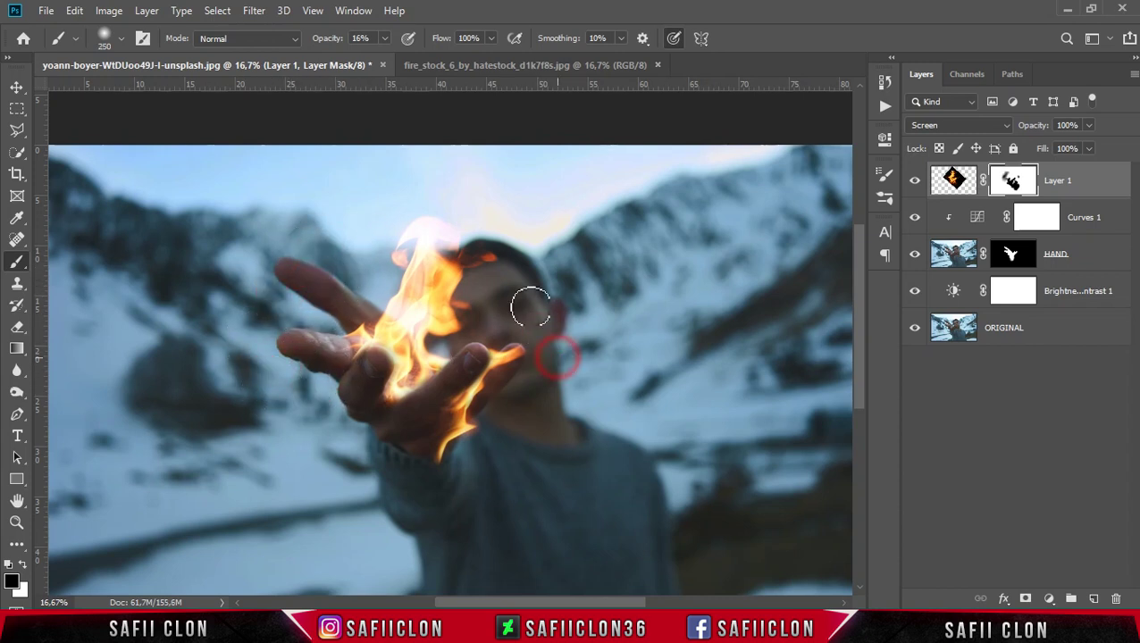
# Recheck the fire layer's visibility, then select the HAND layer.
pyautogui.click(915, 183)
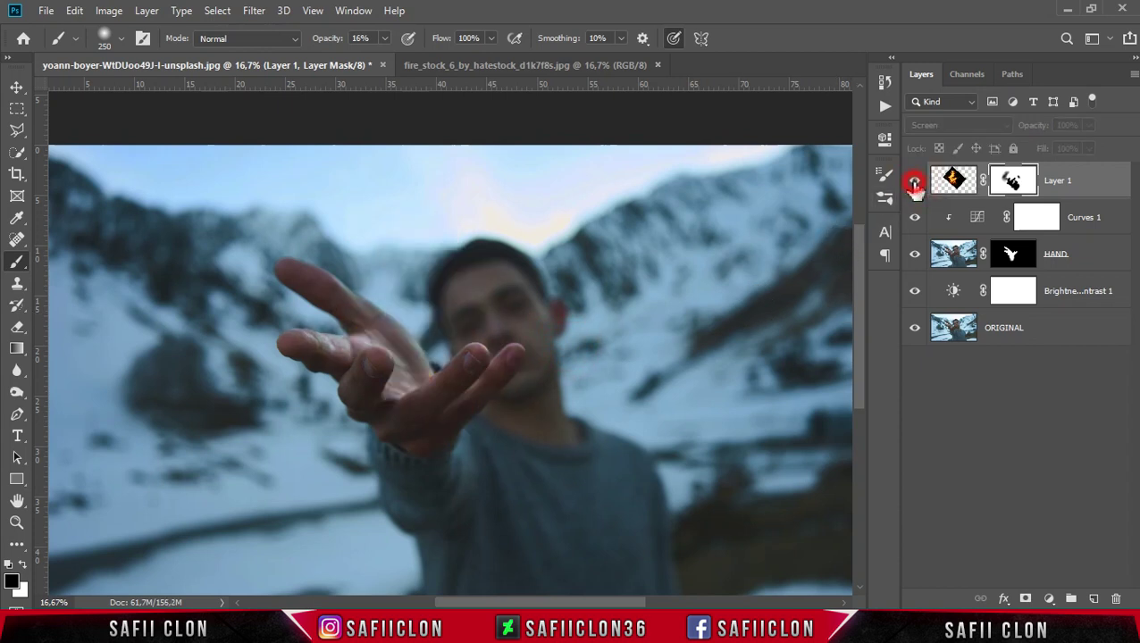
pyautogui.click(914, 184)
pyautogui.click(914, 183)
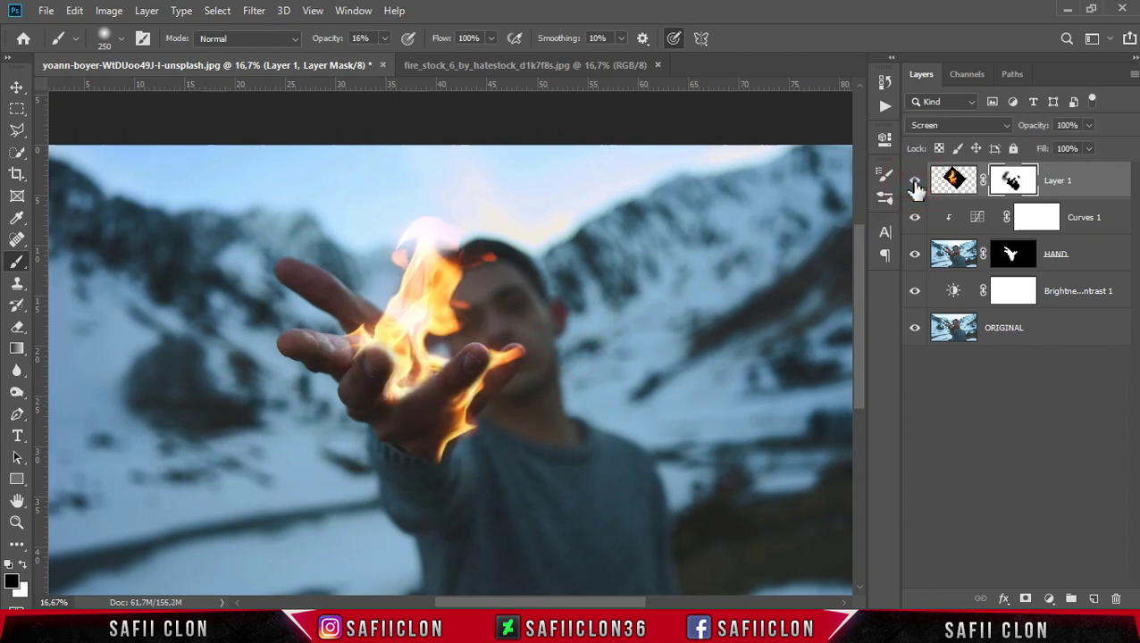
pyautogui.click(1098, 262)
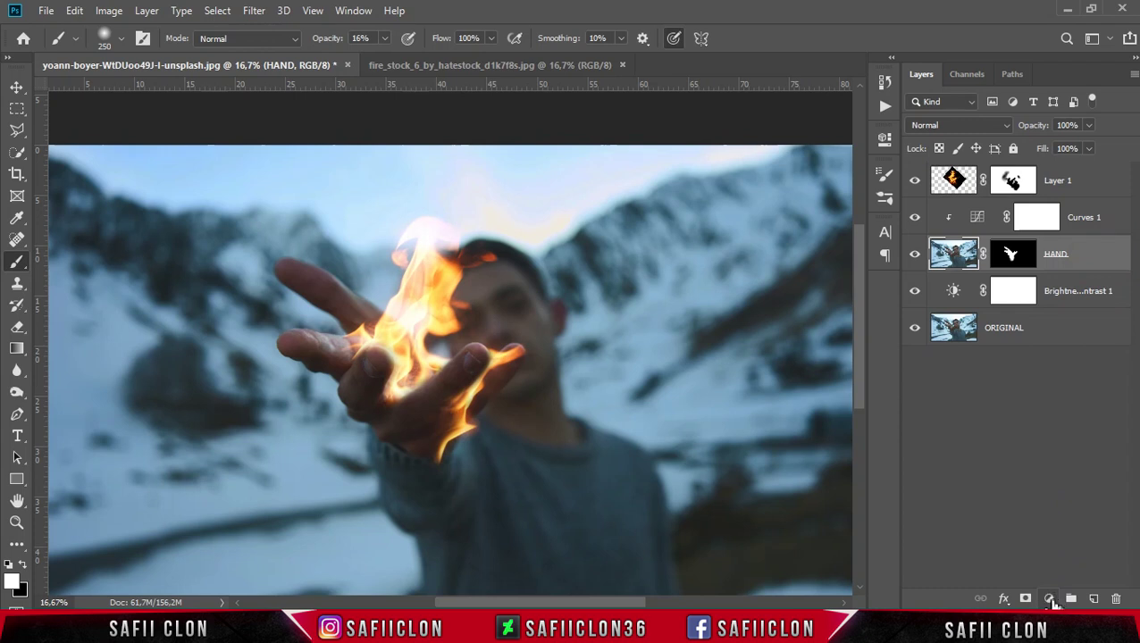
pyautogui.click(1048, 599)
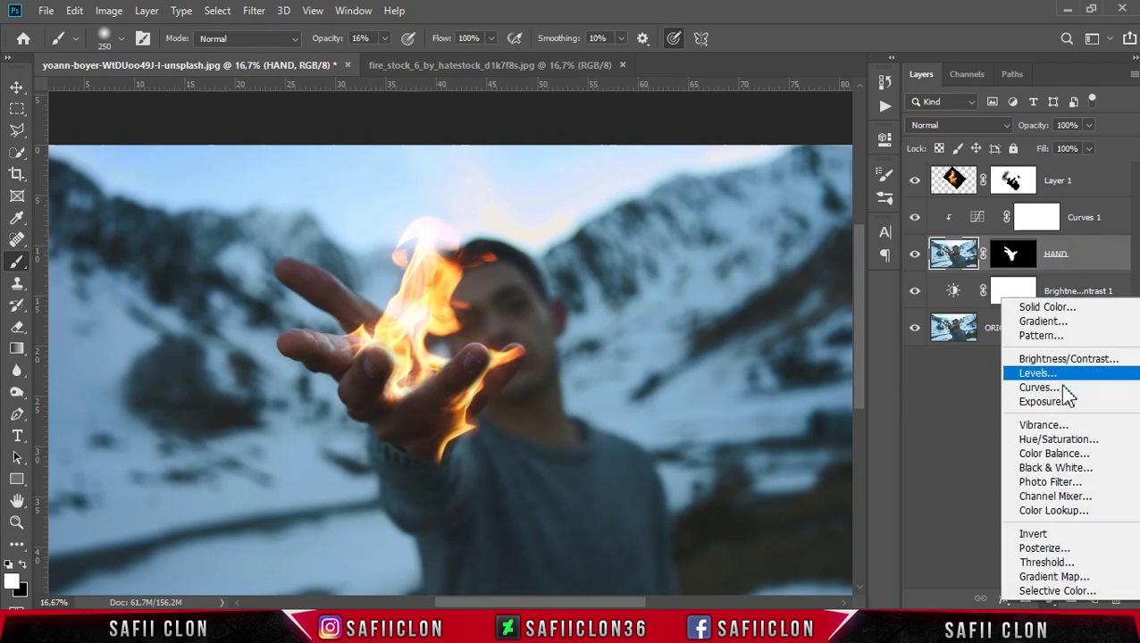
# Add a Color Balance layer above Curves 1 and shift its shadows toward yellow (-69).
pyautogui.click(1075, 456)
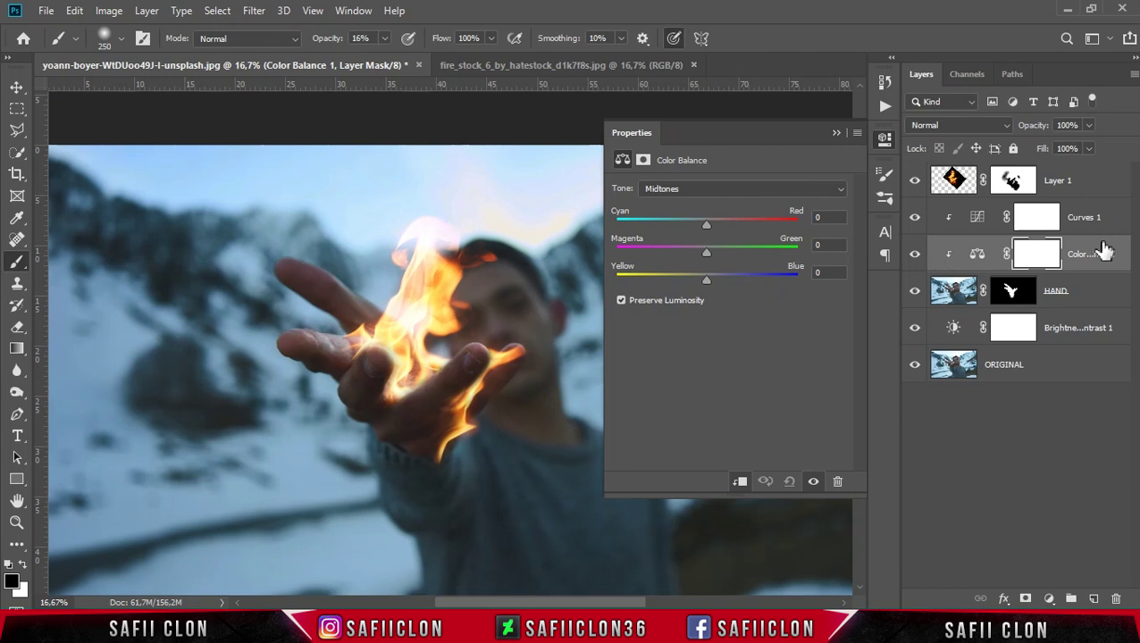
pyautogui.moveTo(1105, 252); pyautogui.dragTo(1100, 210)
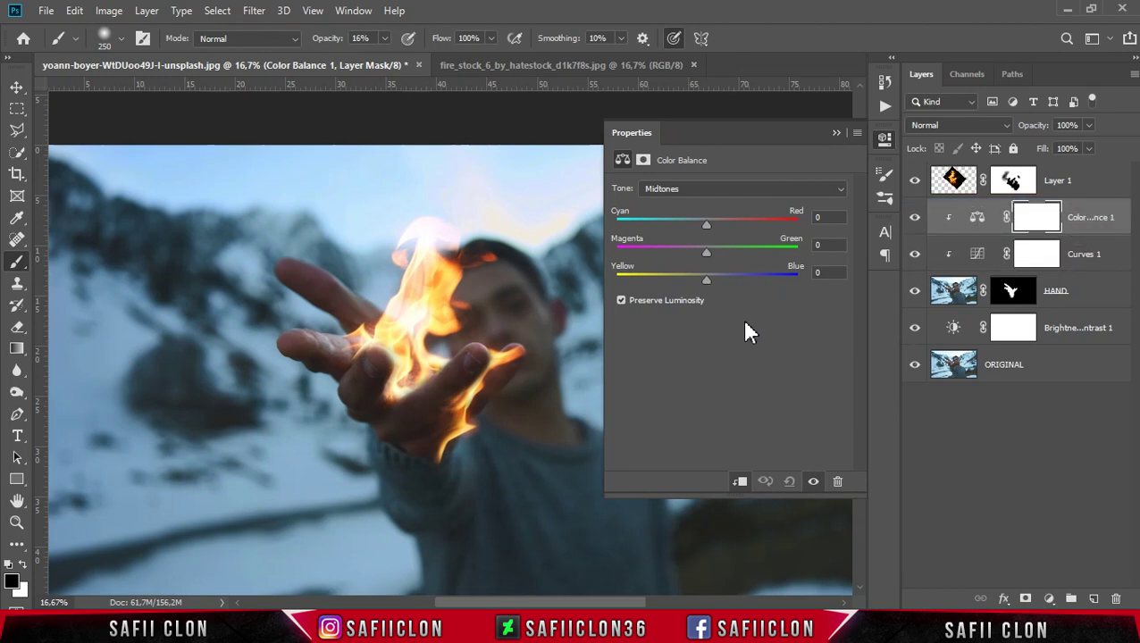
pyautogui.click(723, 190)
pyautogui.click(683, 205)
pyautogui.moveTo(706, 275)
pyautogui.mouseDown()
pyautogui.moveTo(769, 275)
pyautogui.moveTo(650, 284)
pyautogui.moveTo(701, 280)
pyautogui.mouseUp()
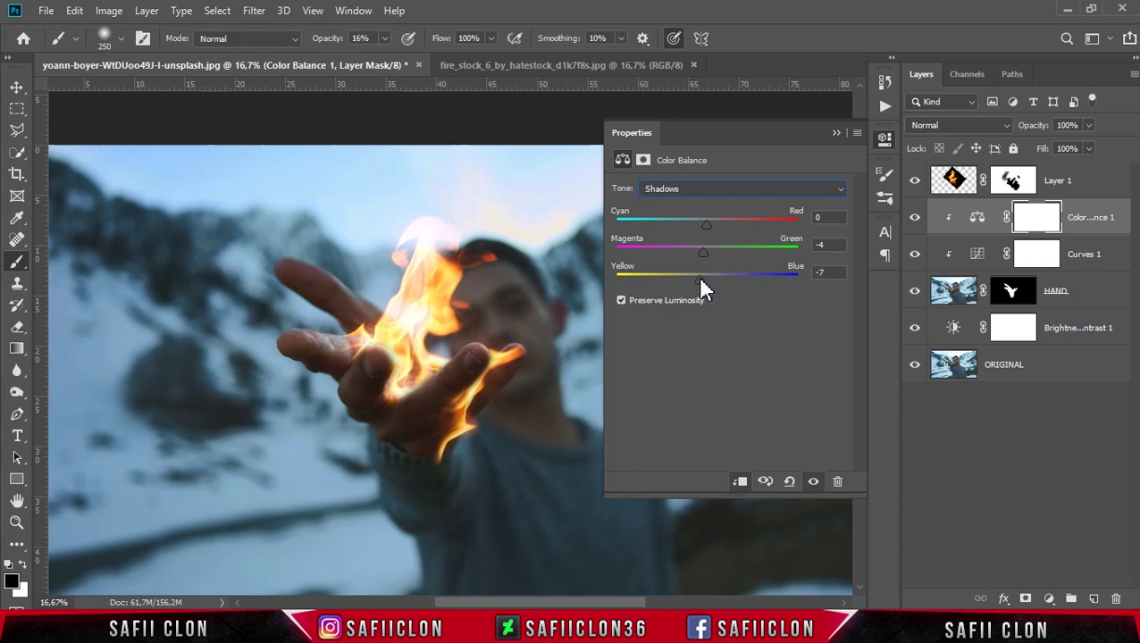
# Leave the midtones at 0 and set the highlights to Red +34, Magenta -13, Yellow -24.
pyautogui.click(730, 187)
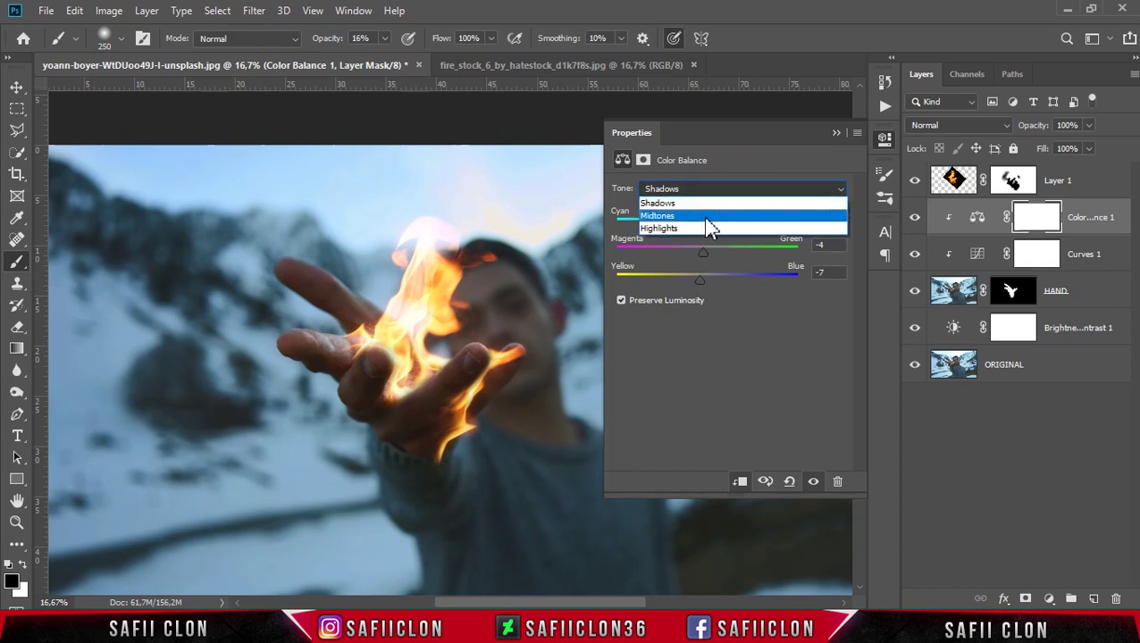
pyautogui.click(703, 217)
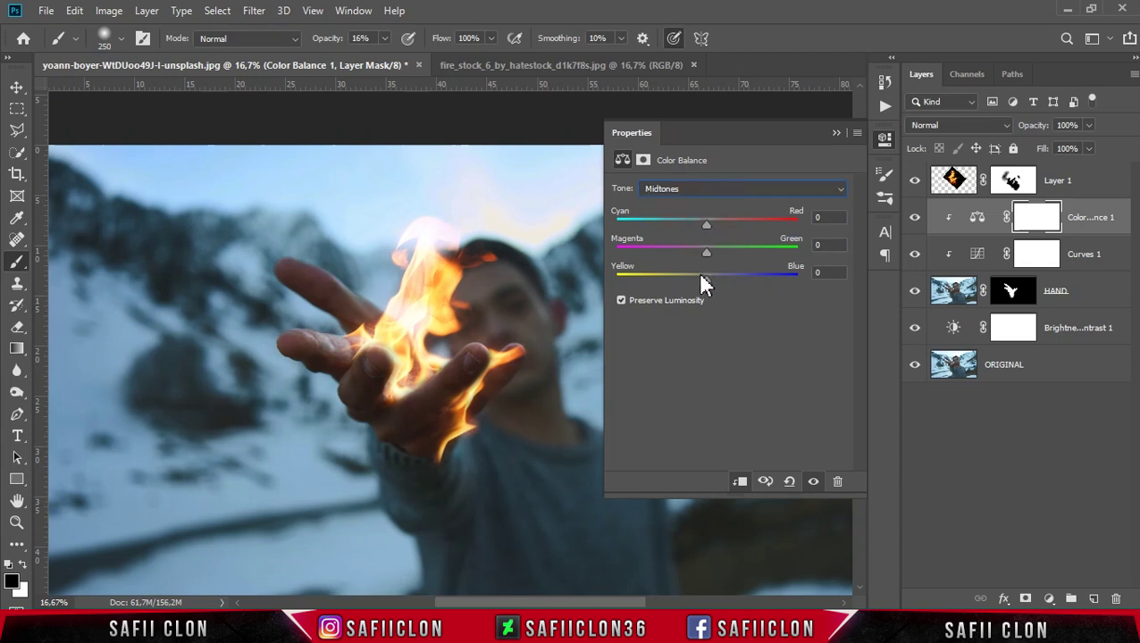
pyautogui.moveTo(703, 270); pyautogui.dragTo(686, 280)
pyautogui.click(729, 189)
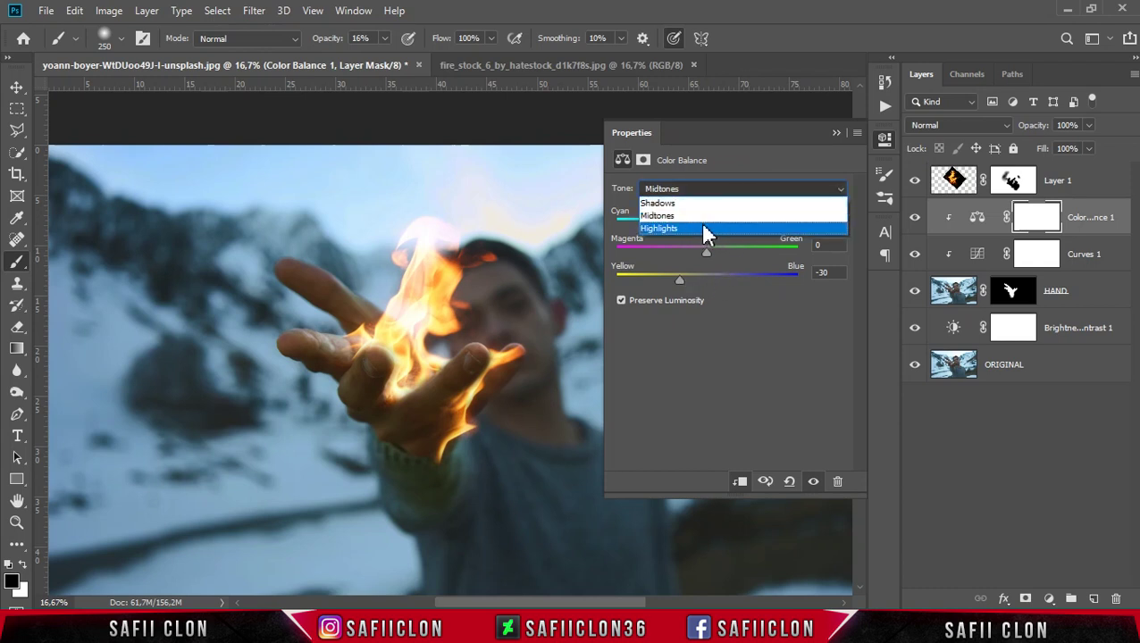
pyautogui.click(703, 229)
pyautogui.moveTo(706, 224); pyautogui.dragTo(725, 223)
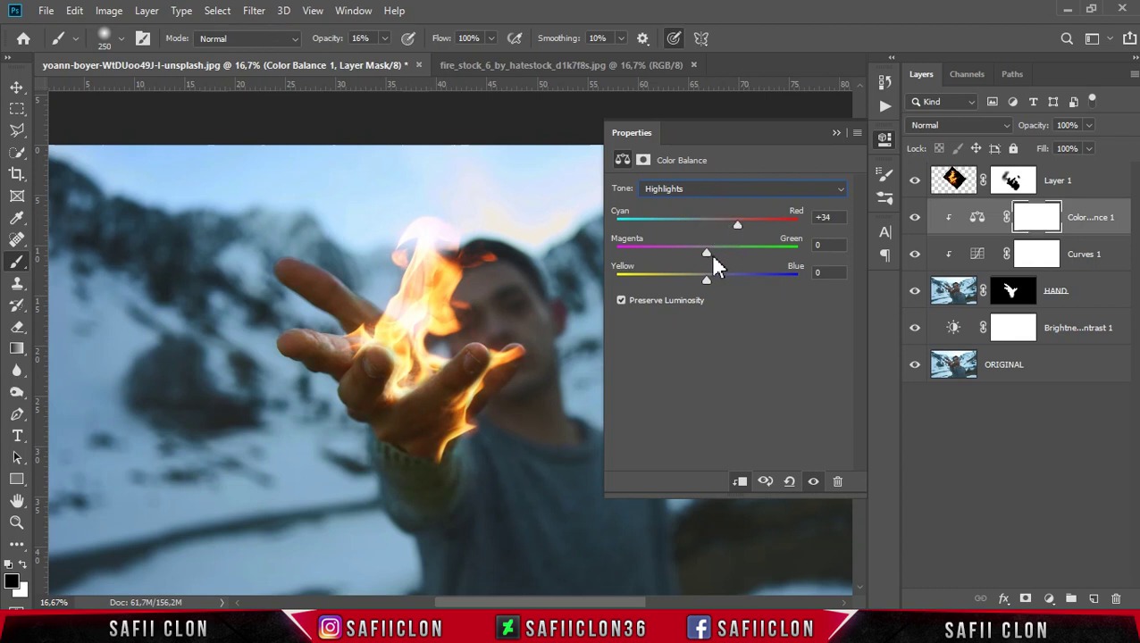
pyautogui.moveTo(707, 252); pyautogui.dragTo(696, 254)
pyautogui.moveTo(706, 282); pyautogui.dragTo(703, 280)
# Invert the Color Balance mask to black so its effect is hidden.
pyautogui.click(836, 133)
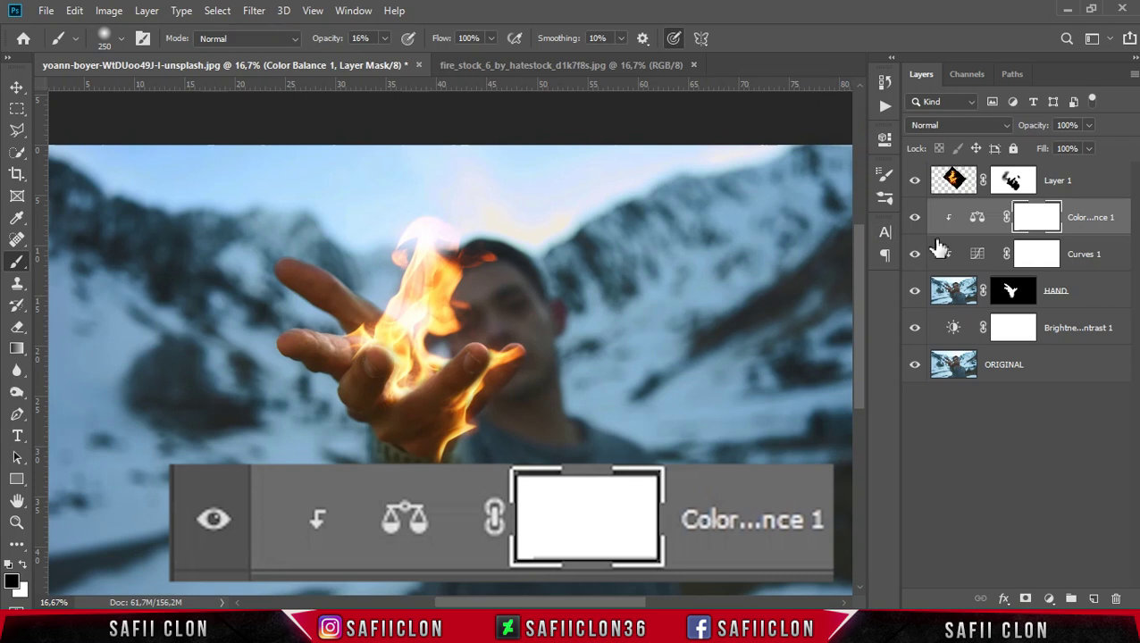
pyautogui.click(1037, 220)
pyautogui.hotkey('ctrl', 'i')
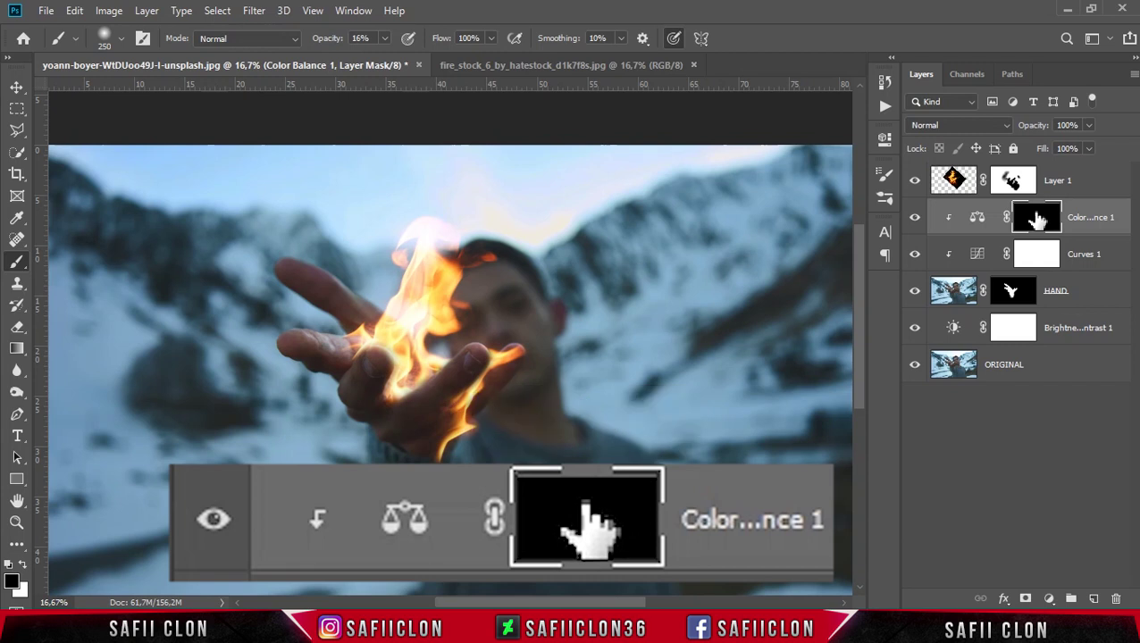
pyautogui.click(1037, 221)
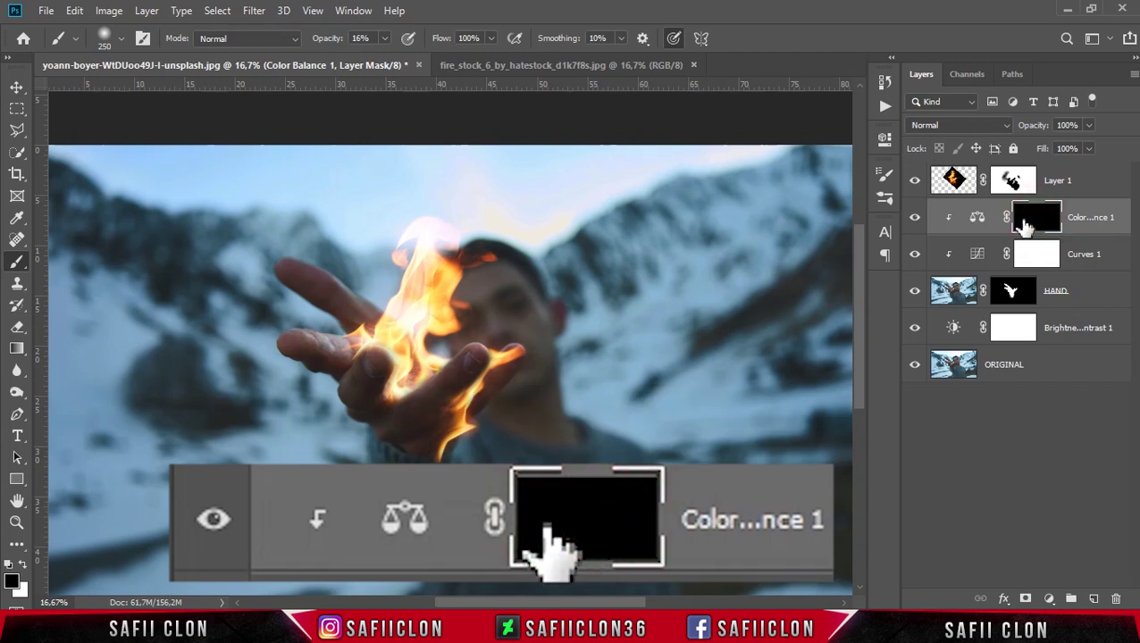
# Set up a 180 px Soft Round brush at 17% opacity painting white.
pyautogui.rightClick(18, 265)
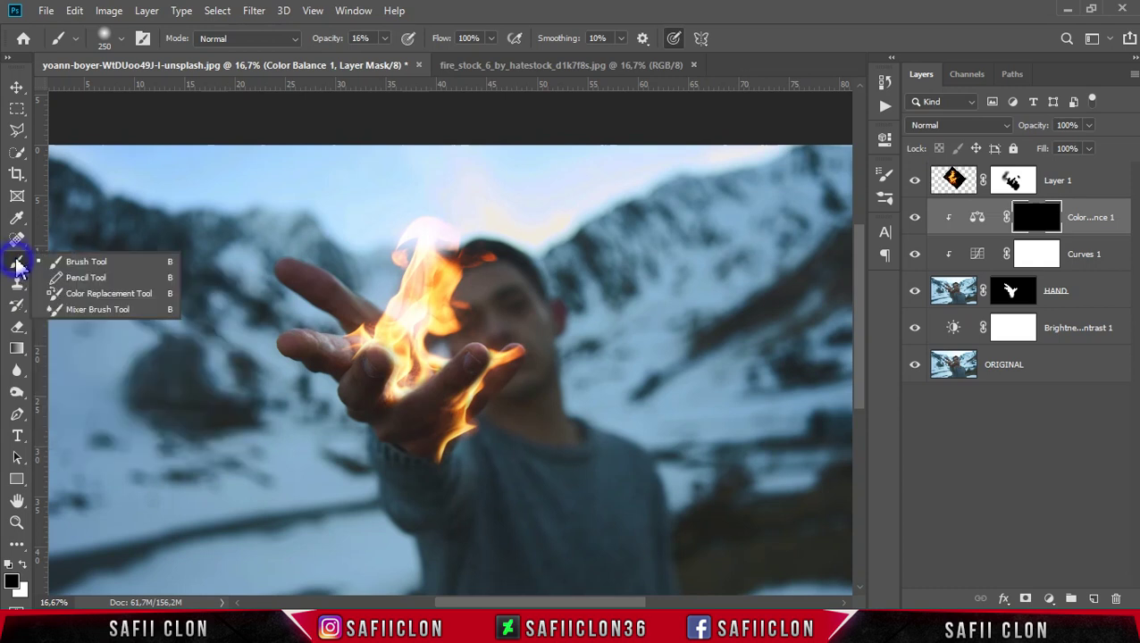
pyautogui.click(82, 265)
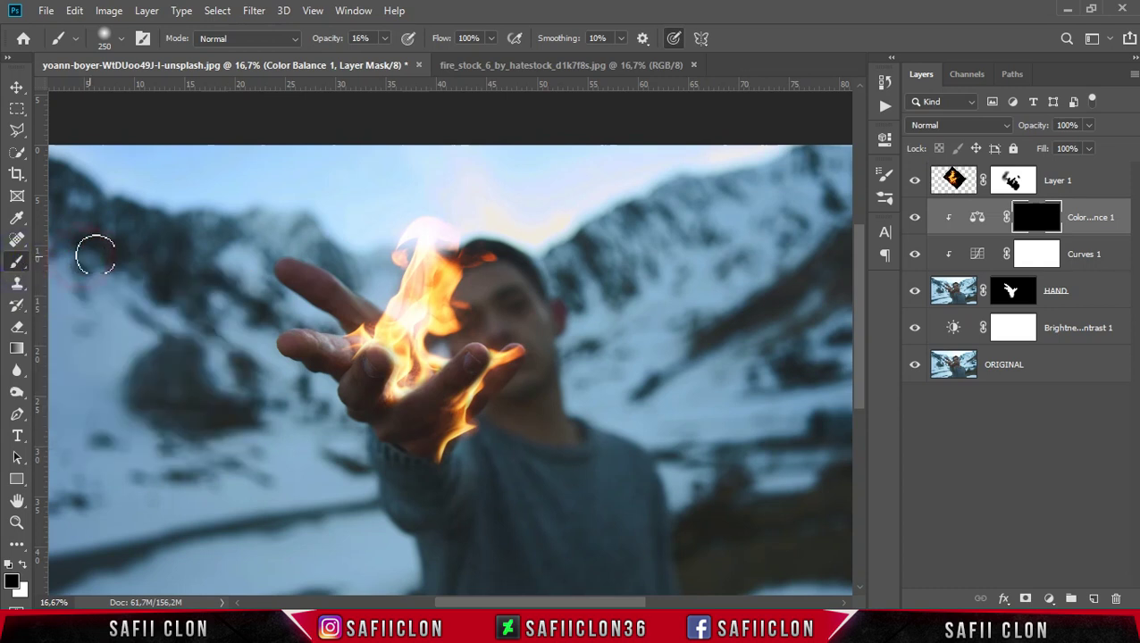
pyautogui.click(122, 40)
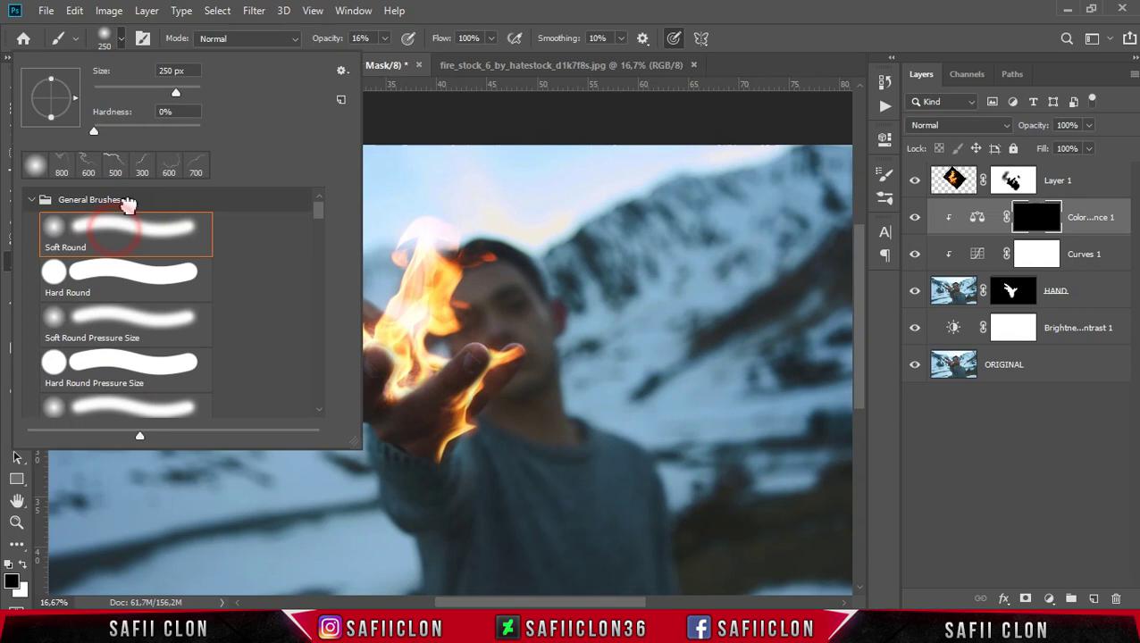
pyautogui.click(121, 42)
pyautogui.click(385, 38)
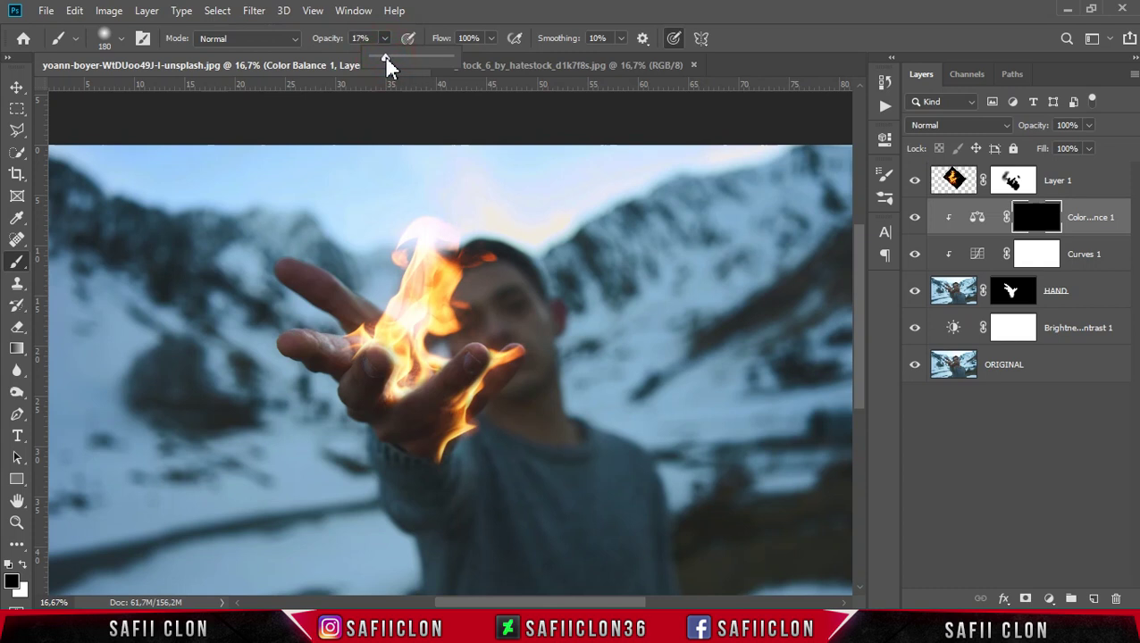
pyautogui.click(477, 30)
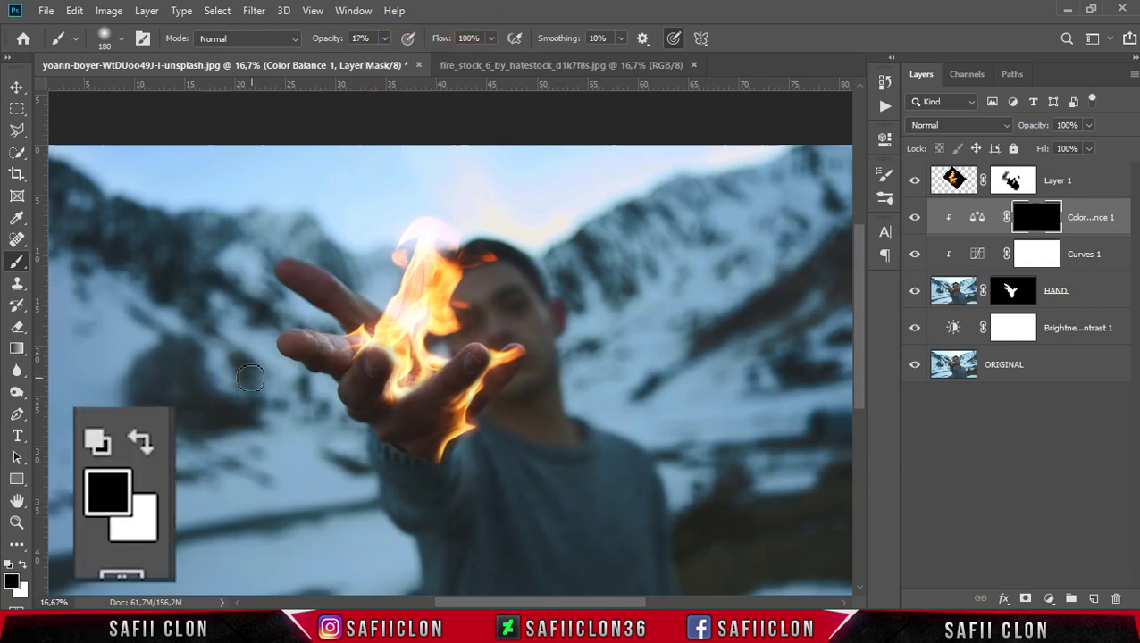
pyautogui.click(21, 566)
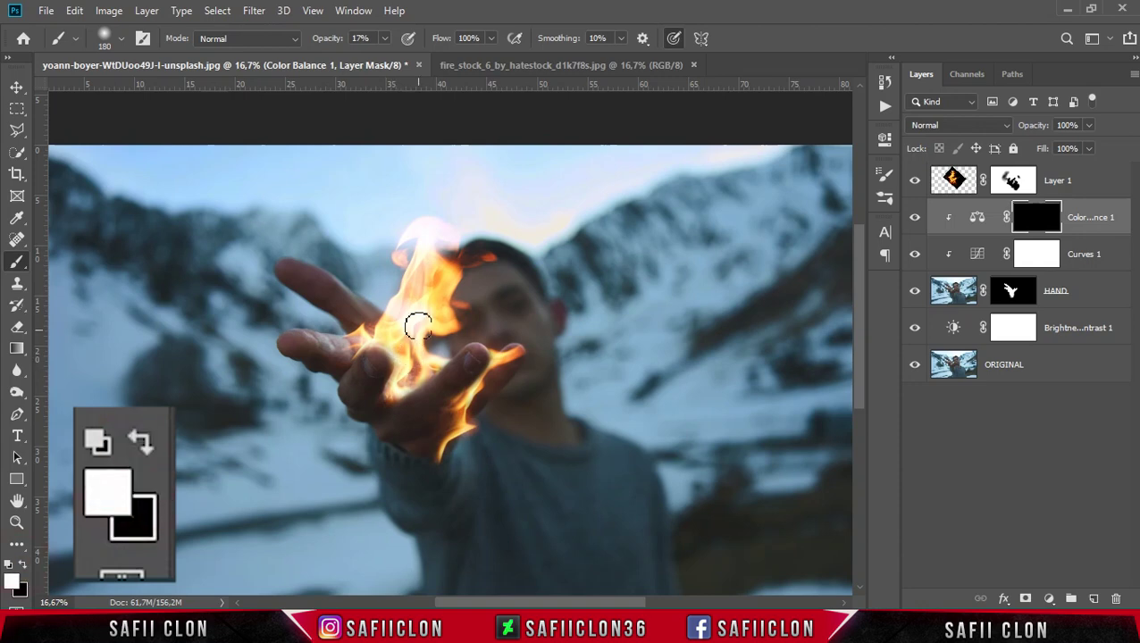
# Paint white on the Color Balance mask over the fingers with a 175–200 px brush.
pyautogui.scroll(2, 407, 302)
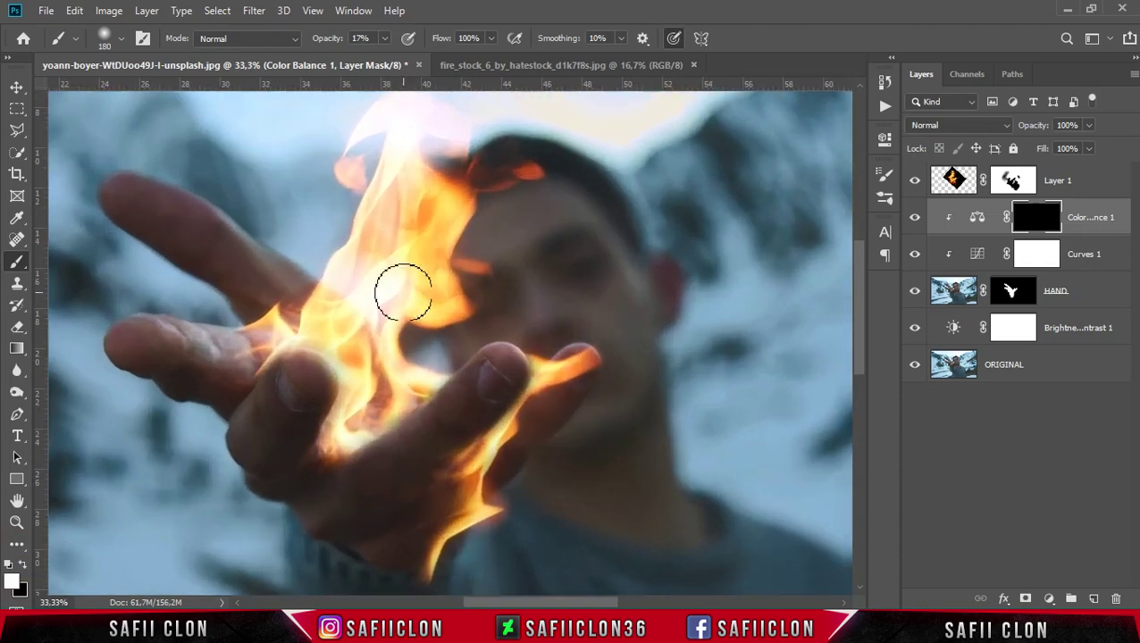
pyautogui.moveTo(368, 342); pyautogui.dragTo(239, 348)
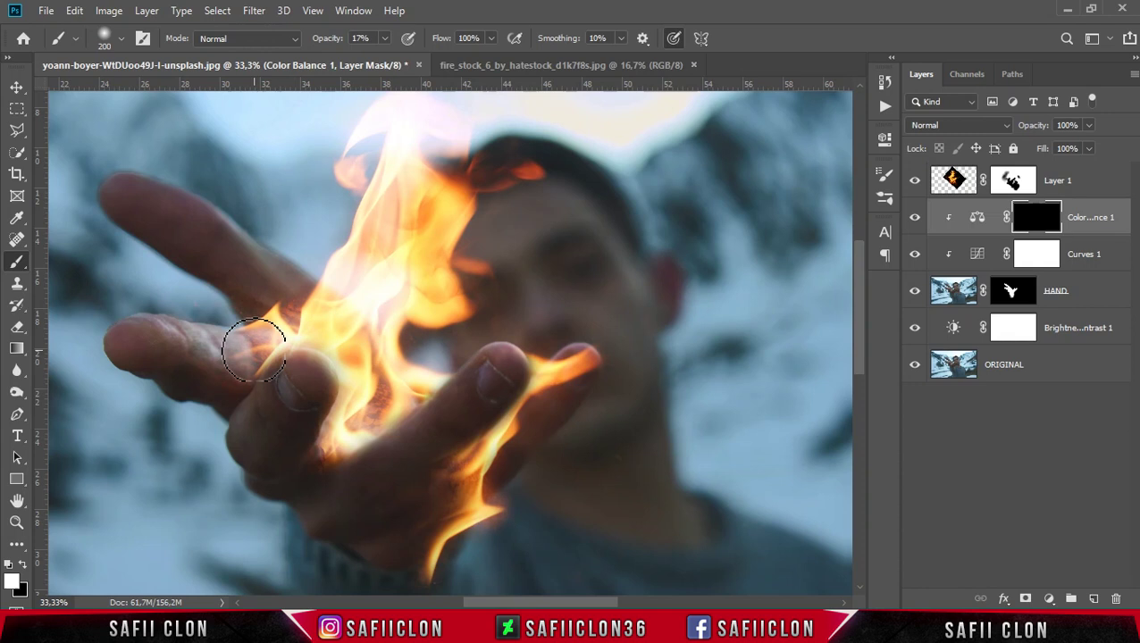
pyautogui.moveTo(255, 350); pyautogui.dragTo(210, 349)
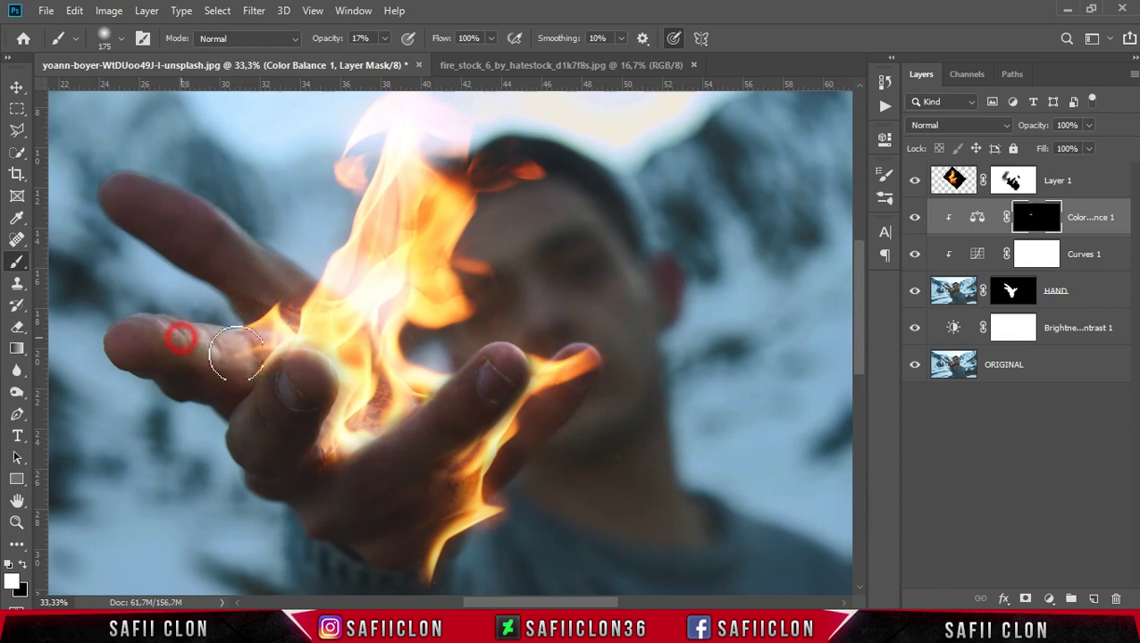
pyautogui.moveTo(210, 348); pyautogui.dragTo(166, 333)
pyautogui.moveTo(278, 354); pyautogui.dragTo(243, 376)
pyautogui.press(']')
pyautogui.moveTo(275, 287)
pyautogui.mouseDown()
pyautogui.moveTo(294, 300)
pyautogui.moveTo(195, 237)
pyautogui.moveTo(272, 283)
pyautogui.moveTo(214, 235)
pyautogui.mouseUp()
pyautogui.press('[')
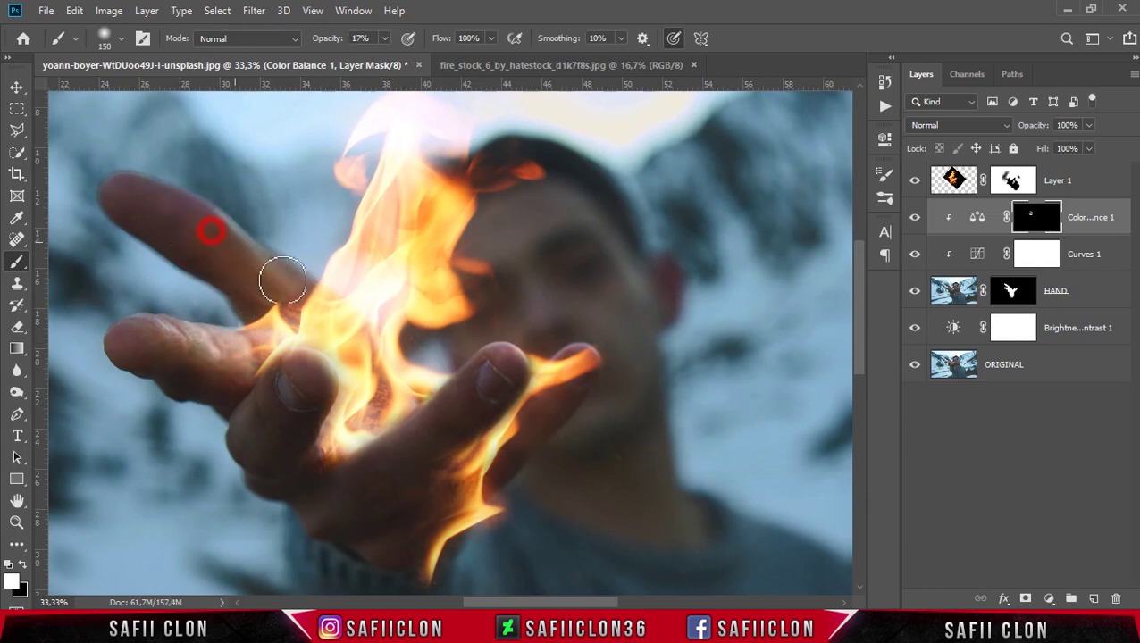
pyautogui.press('[')
# Paint the warming over the palm and finger, sizing the brush between 90 and 200 px.
pyautogui.moveTo(331, 365)
pyautogui.mouseDown()
pyautogui.moveTo(344, 398)
pyautogui.moveTo(348, 381)
pyautogui.mouseUp()
pyautogui.press('[')
pyautogui.press('[')
pyautogui.moveTo(240, 402)
pyautogui.mouseDown()
pyautogui.moveTo(272, 368)
pyautogui.moveTo(338, 381)
pyautogui.mouseUp()
pyautogui.press('[')
pyautogui.press(']')
pyautogui.moveTo(499, 354); pyautogui.dragTo(351, 451)
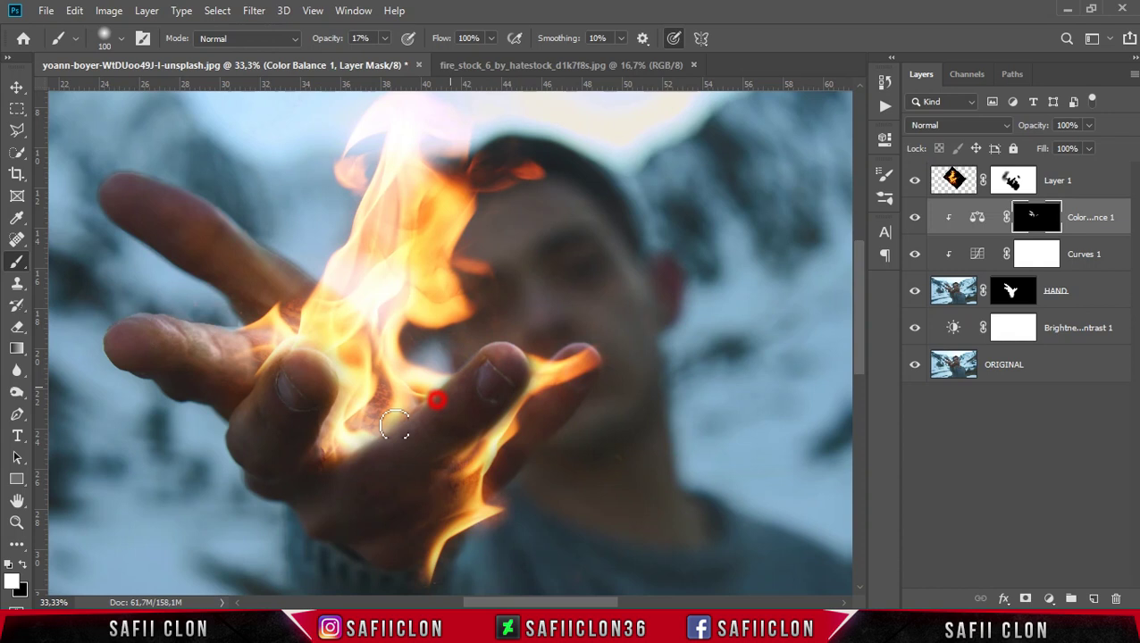
pyautogui.press(']')
pyautogui.press(']')
pyautogui.press(']')
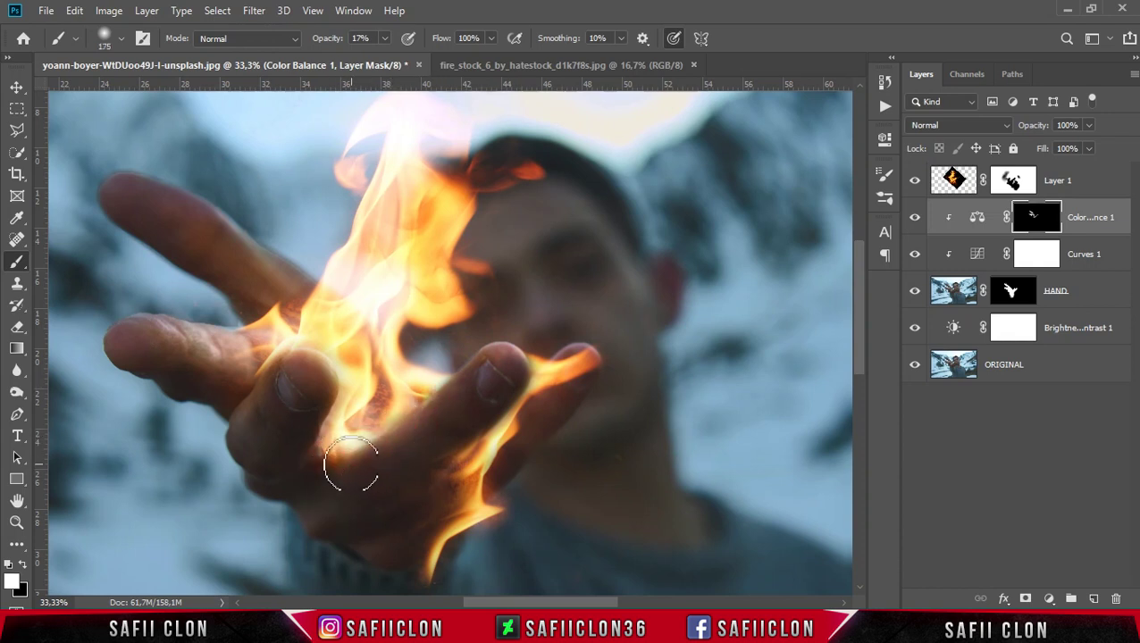
pyautogui.press('[')
pyautogui.press('[')
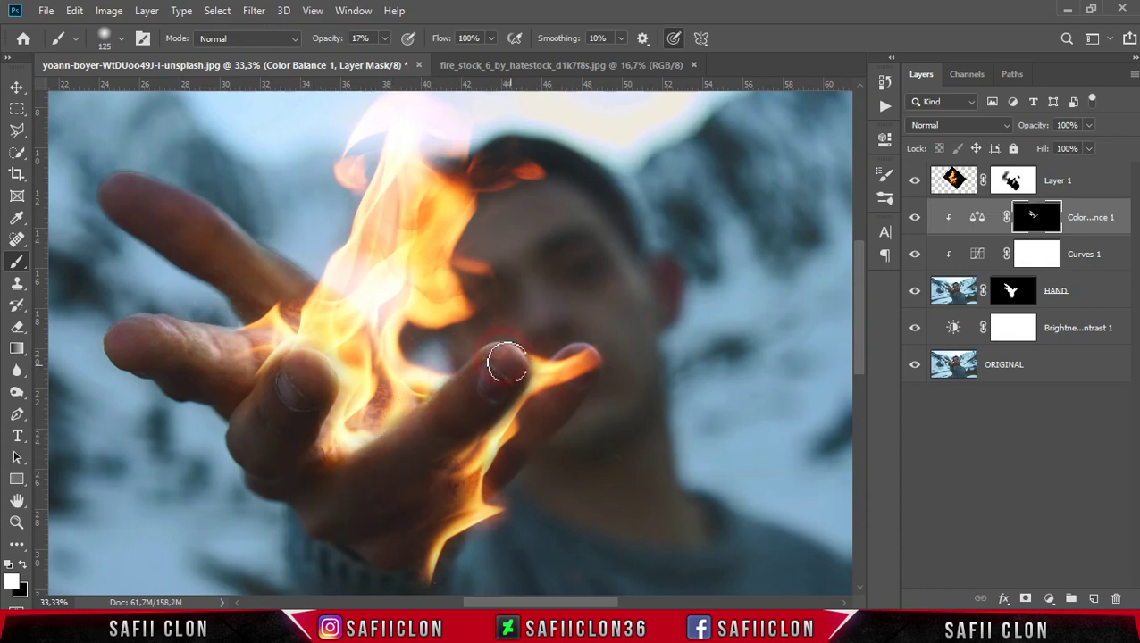
pyautogui.press('[')
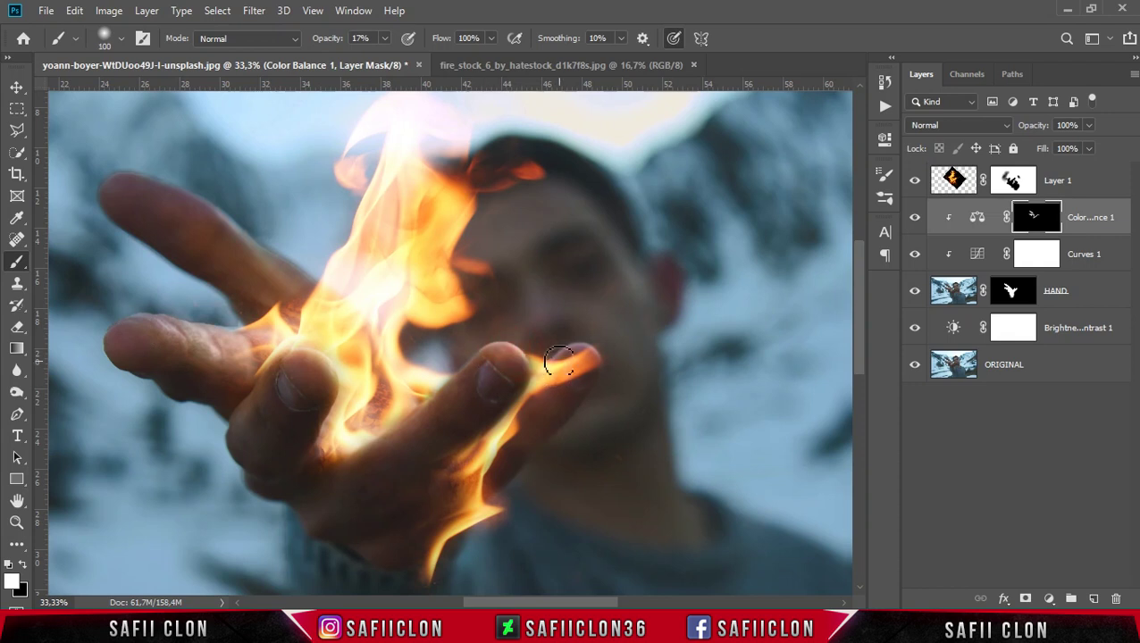
pyautogui.press(']')
pyautogui.press(']')
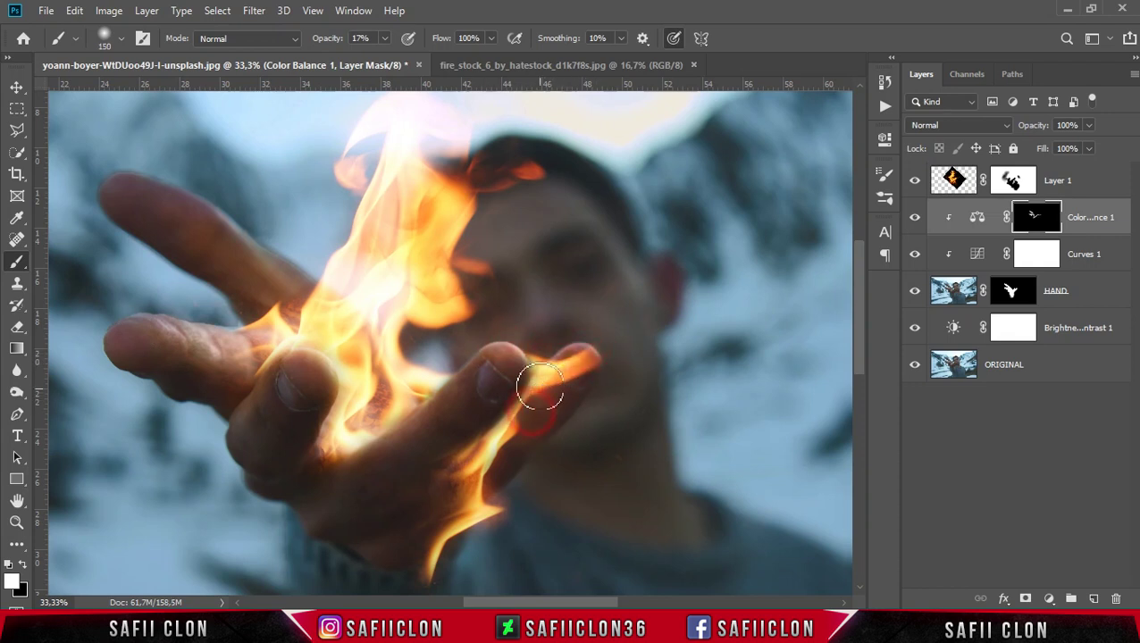
pyautogui.press(']')
pyautogui.press(']')
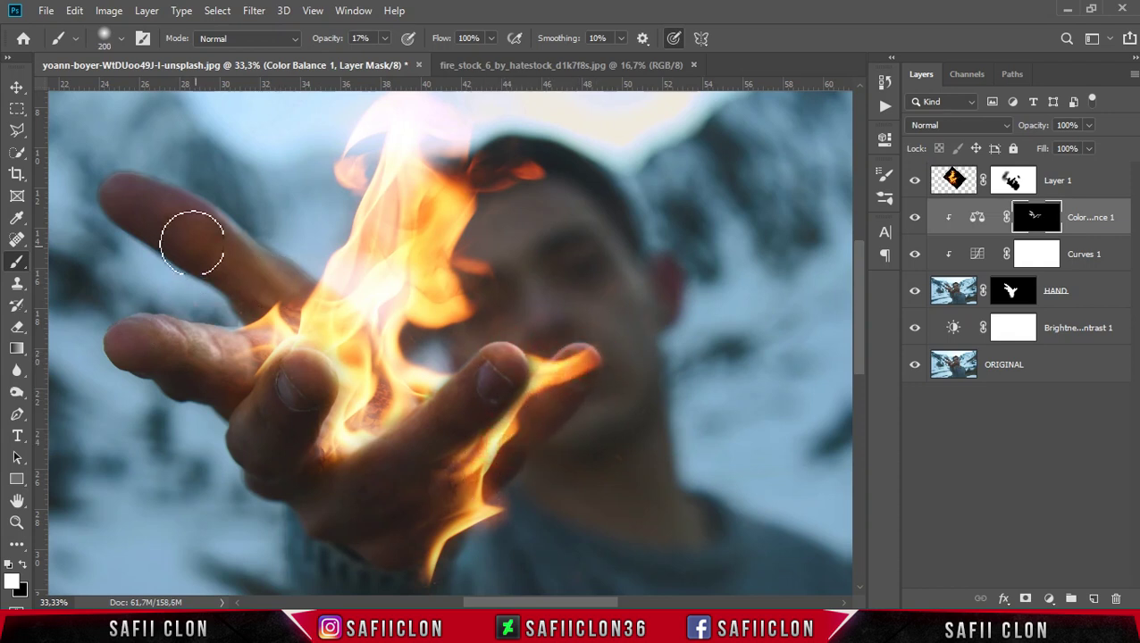
pyautogui.press('[')
pyautogui.press('[')
pyautogui.press('[')
# Paint more warming over the thumb and fingers, toggling Color Balance 1 to compare.
pyautogui.click(915, 218)
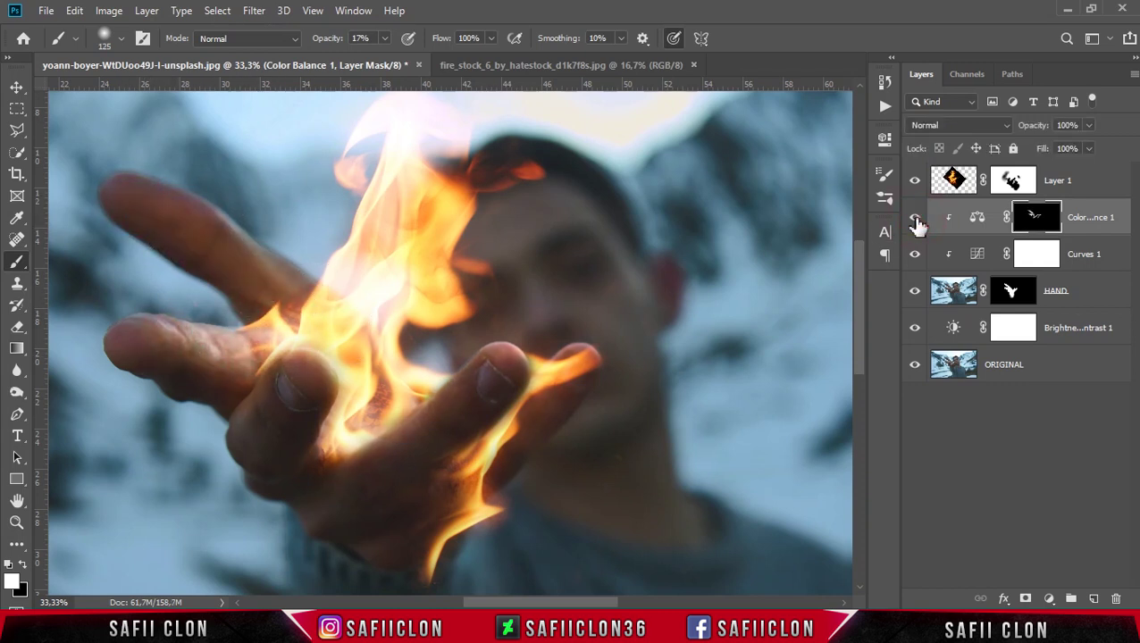
pyautogui.click(915, 217)
pyautogui.press(']')
pyautogui.press(']')
pyautogui.moveTo(343, 382)
pyautogui.mouseDown()
pyautogui.moveTo(340, 334)
pyautogui.moveTo(288, 325)
pyautogui.moveTo(306, 310)
pyautogui.moveTo(354, 418)
pyautogui.moveTo(304, 464)
pyautogui.mouseUp()
pyautogui.moveTo(328, 411); pyautogui.dragTo(300, 473)
pyautogui.moveTo(393, 420)
pyautogui.mouseDown()
pyautogui.moveTo(332, 469)
pyautogui.moveTo(345, 478)
pyautogui.moveTo(333, 484)
pyautogui.moveTo(524, 405)
pyautogui.moveTo(374, 529)
pyautogui.moveTo(427, 496)
pyautogui.moveTo(511, 375)
pyautogui.moveTo(522, 381)
pyautogui.moveTo(460, 382)
pyautogui.moveTo(481, 418)
pyautogui.mouseUp()
pyautogui.press('[')
pyautogui.press('[')
pyautogui.click(914, 217)
pyautogui.click(915, 217)
pyautogui.click(916, 219)
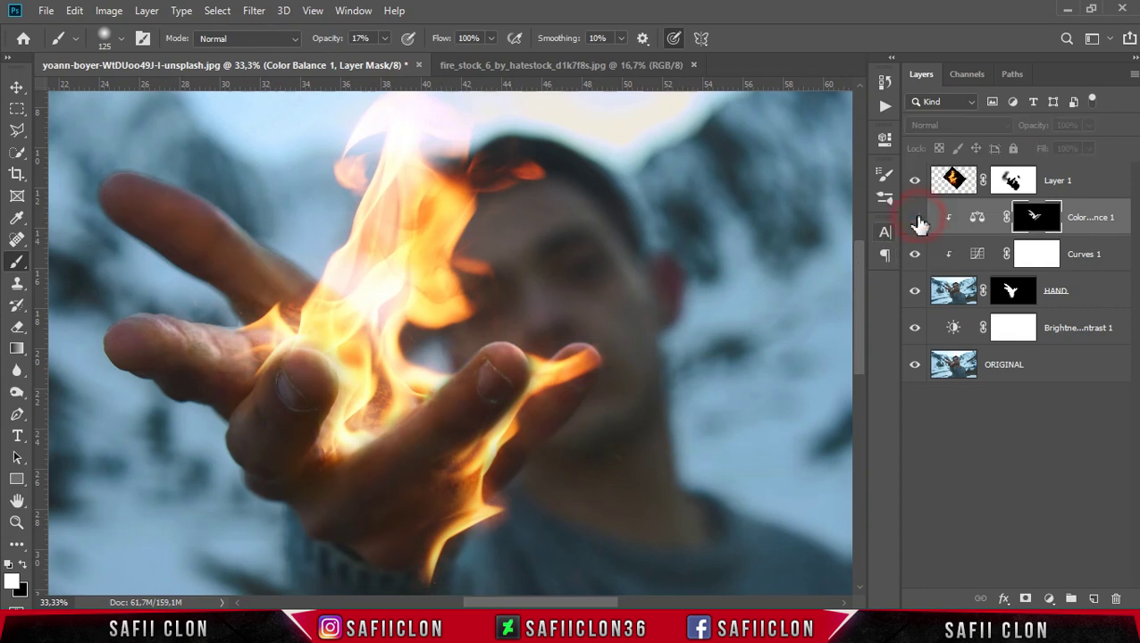
pyautogui.click(916, 219)
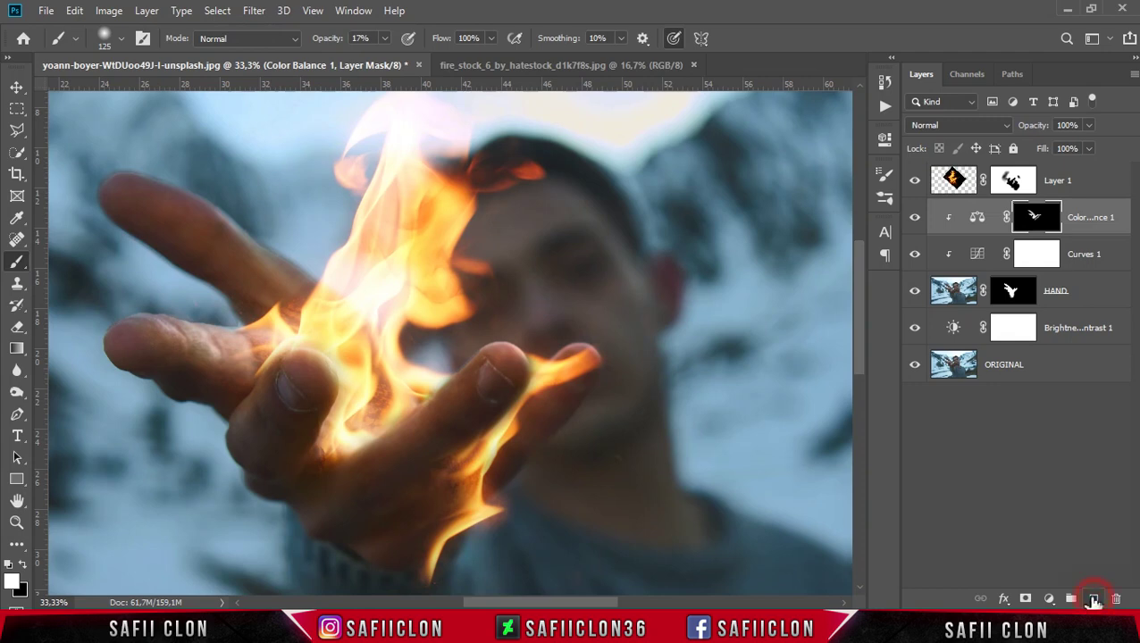
# Add a new empty Layer 2 clipped to Color Balance 1.
pyautogui.click(1094, 599)
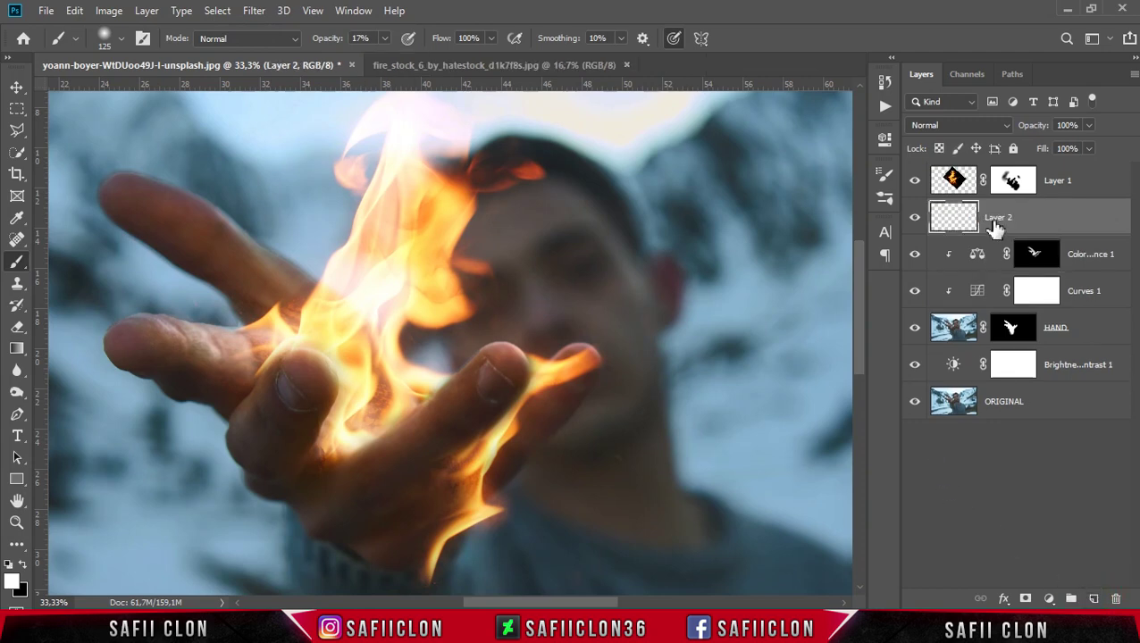
pyautogui.rightClick(1042, 218)
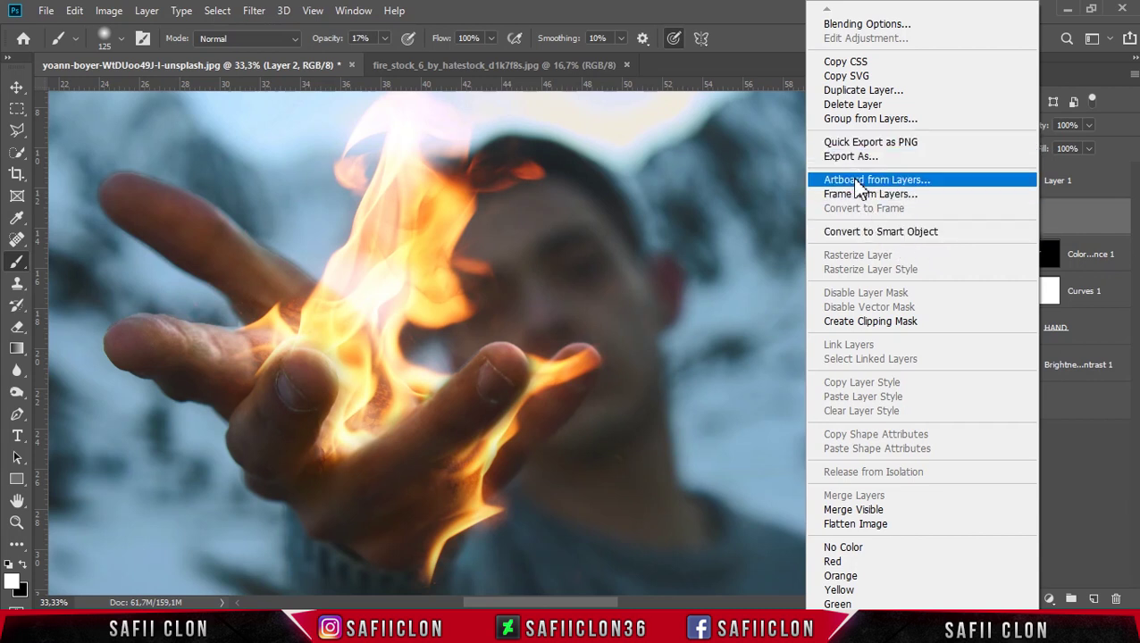
pyautogui.click(904, 324)
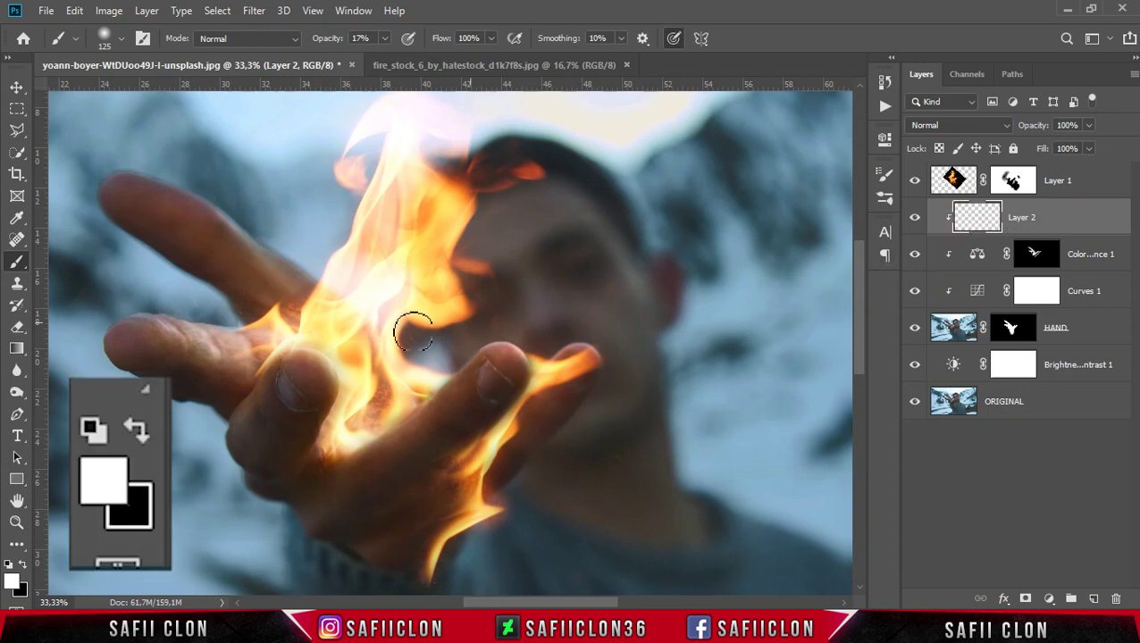
# Set the foreground colour to hex ffc64f and target Layer 2.
pyautogui.press('i')
pyautogui.click(13, 582)
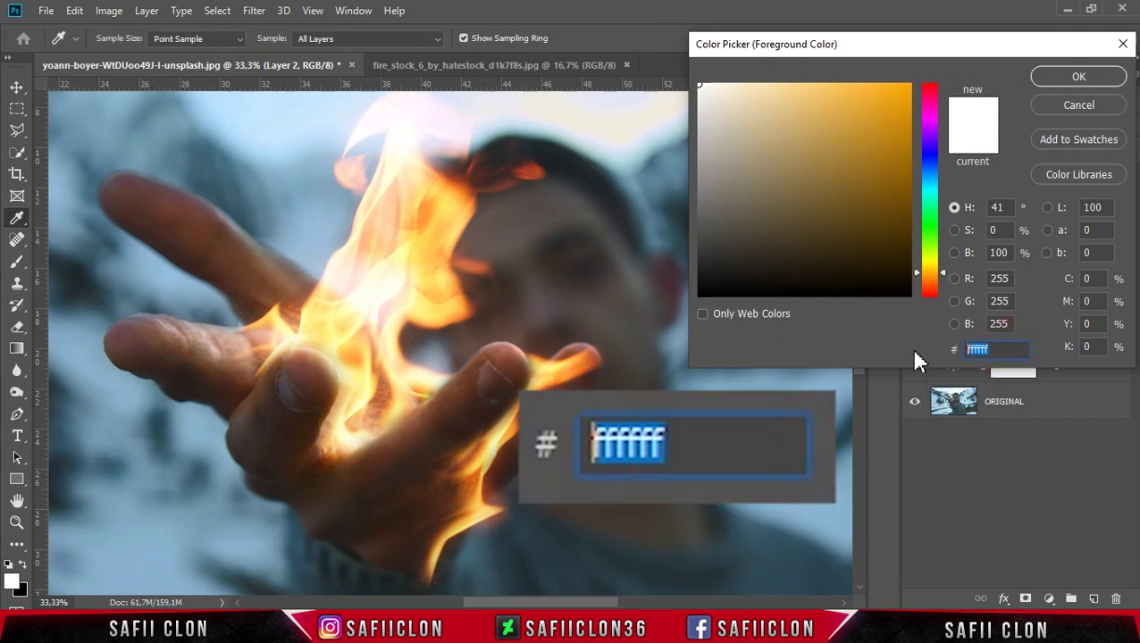
pyautogui.write('ff')
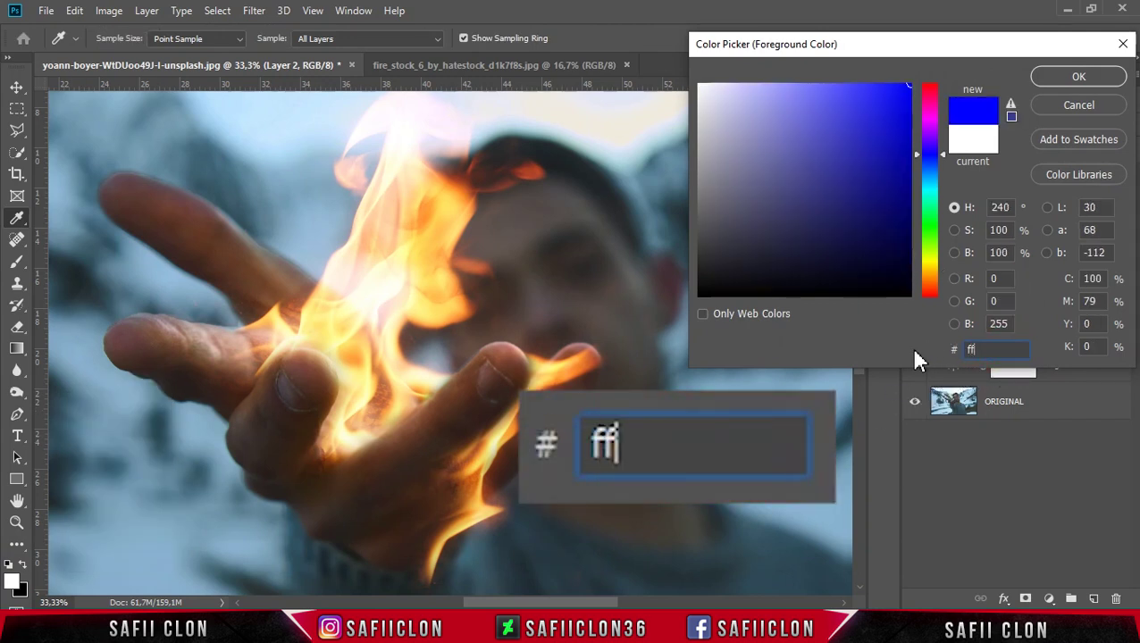
pyautogui.write('c64f')
pyautogui.doubleClick(986, 349)
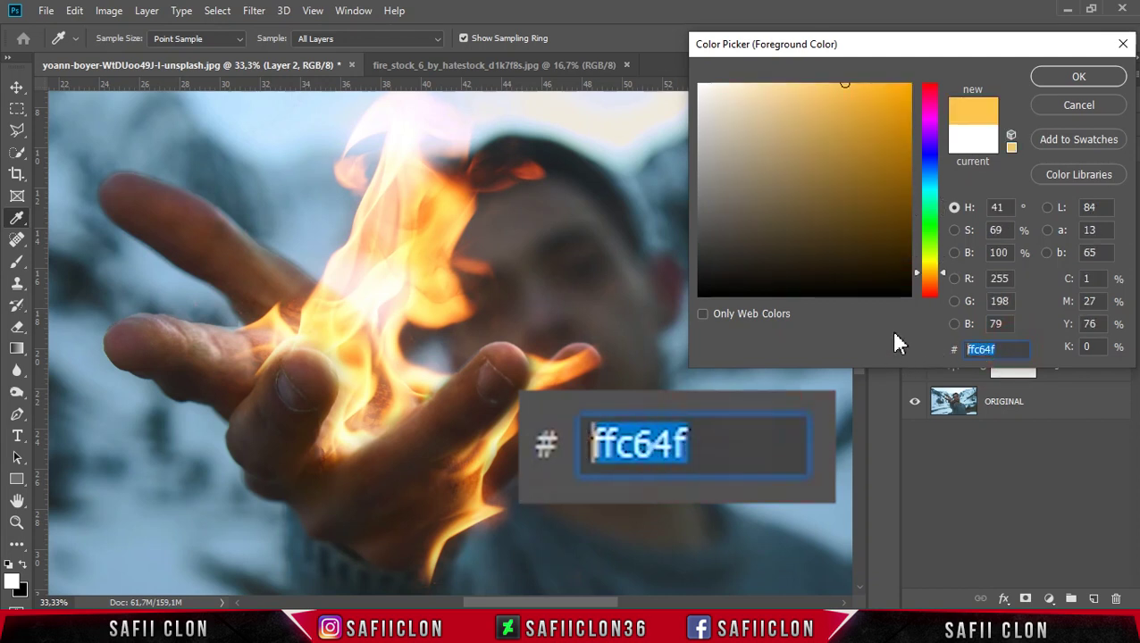
pyautogui.click(1078, 79)
pyautogui.click(1058, 223)
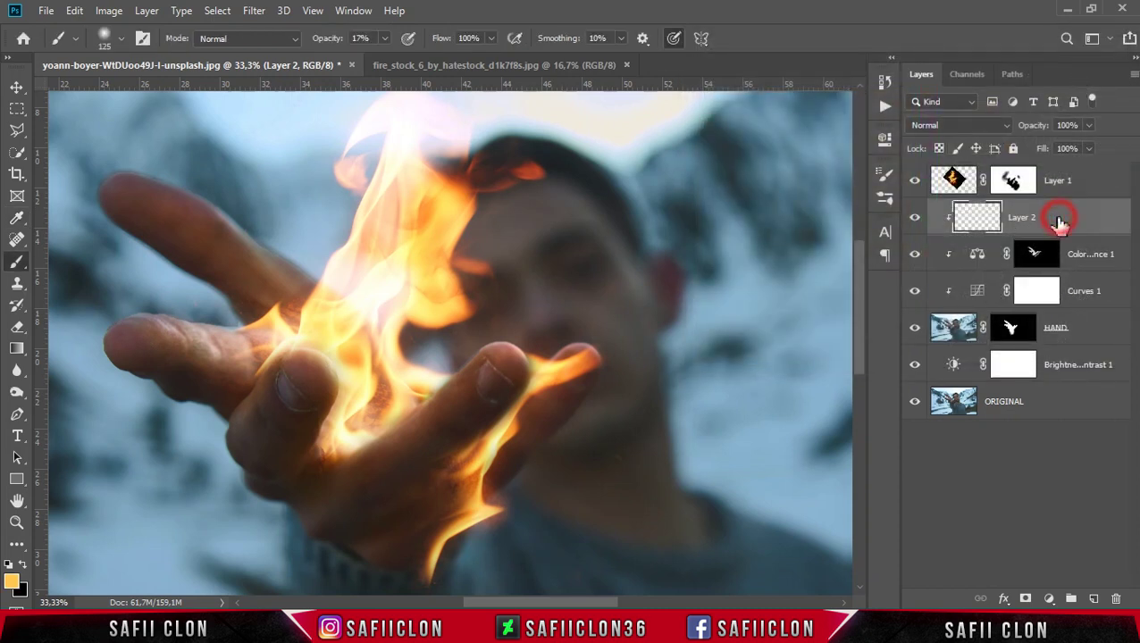
# Load a 200 px soft round brush at 21% opacity and paint orange onto the index finger.
pyautogui.rightClick(20, 266)
pyautogui.click(75, 262)
pyautogui.click(121, 43)
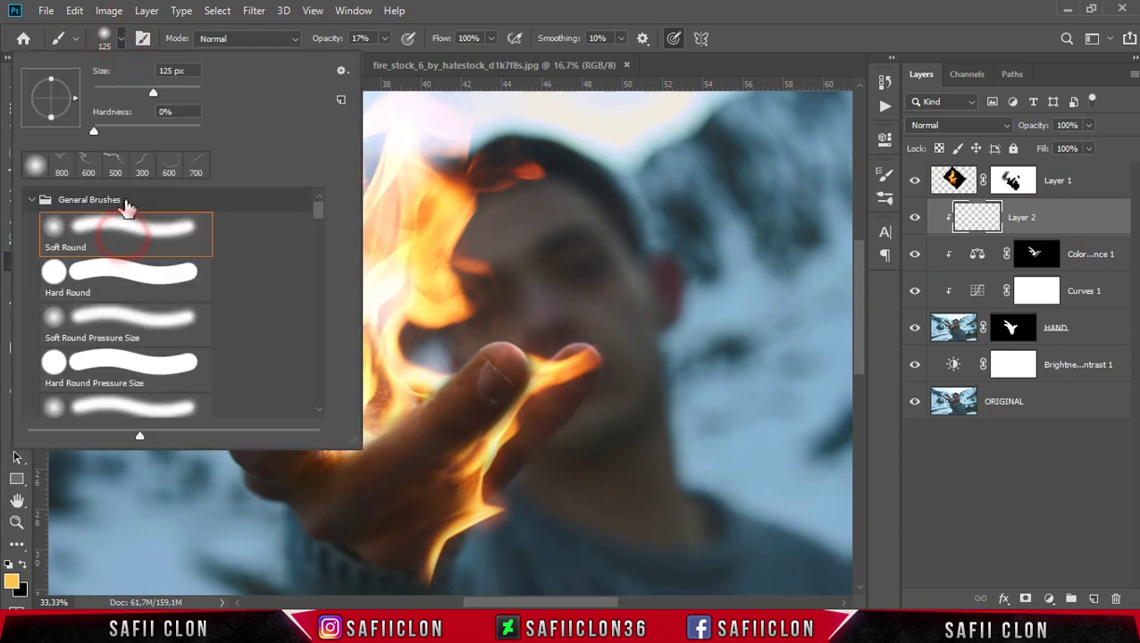
pyautogui.click(121, 43)
pyautogui.click(385, 39)
pyautogui.moveTo(386, 59); pyautogui.dragTo(389, 57)
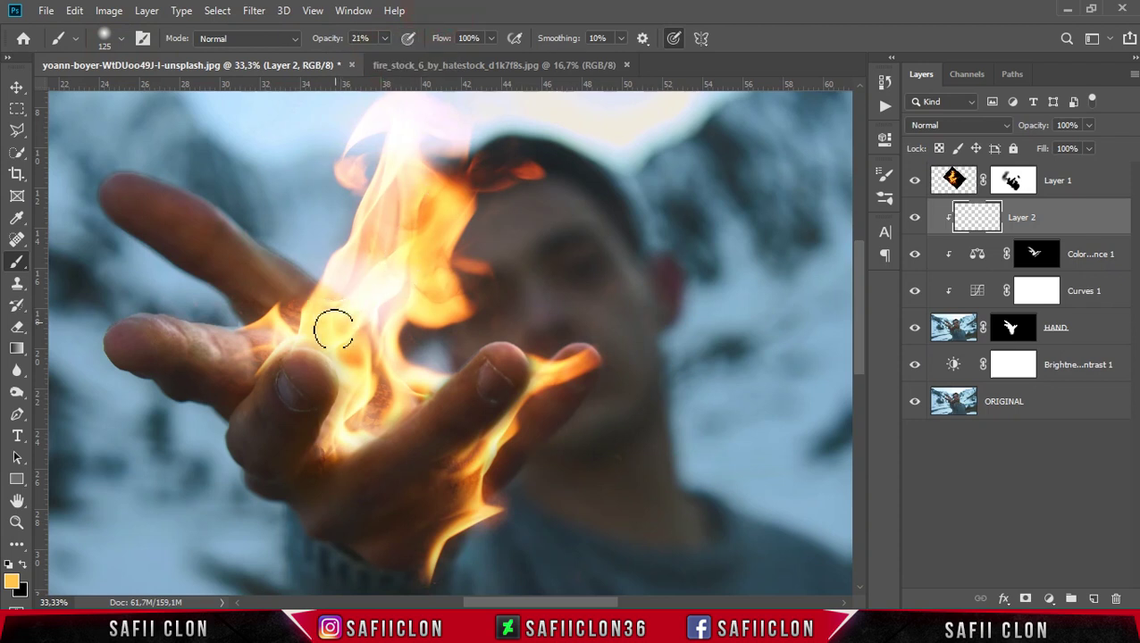
pyautogui.press(']')
pyautogui.press(']')
pyautogui.press(']')
pyautogui.moveTo(291, 308)
pyautogui.mouseDown()
pyautogui.moveTo(279, 264)
pyautogui.moveTo(262, 254)
pyautogui.moveTo(262, 274)
pyautogui.moveTo(233, 256)
pyautogui.mouseUp()
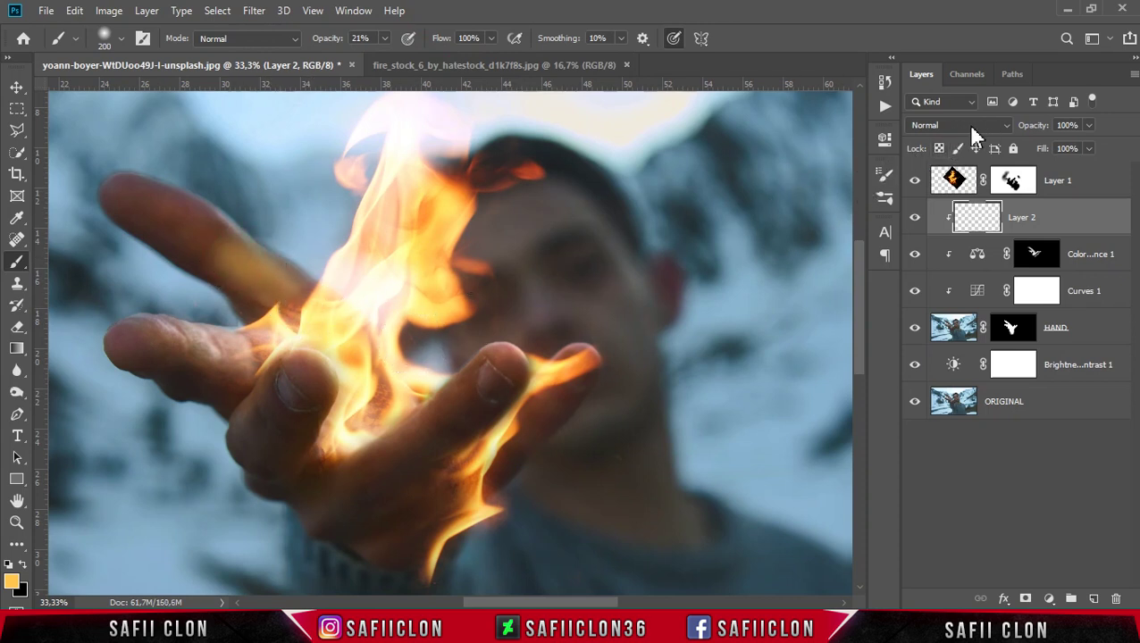
# Set Layer 2 to Overlay blending and lower the brush opacity to 11%.
pyautogui.click(975, 134)
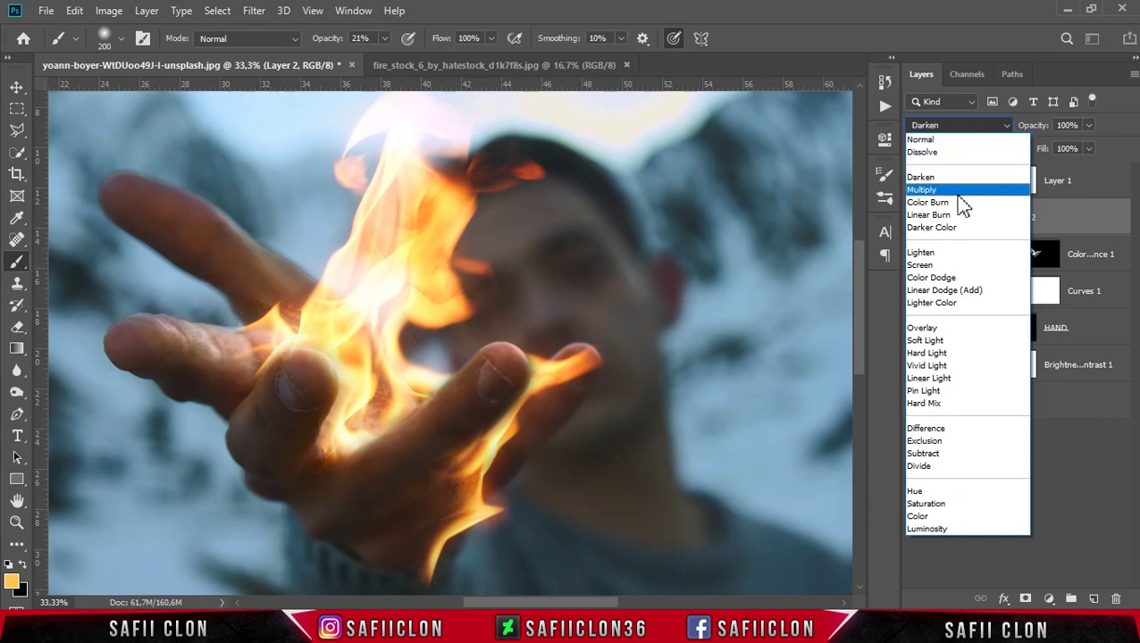
pyautogui.click(930, 329)
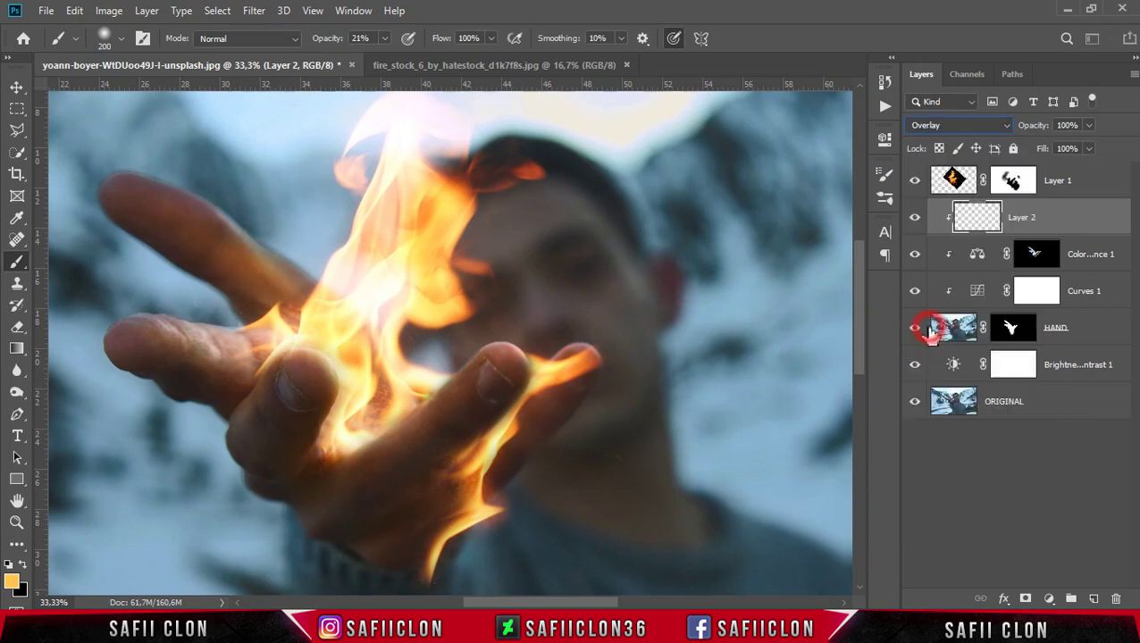
pyautogui.click(384, 39)
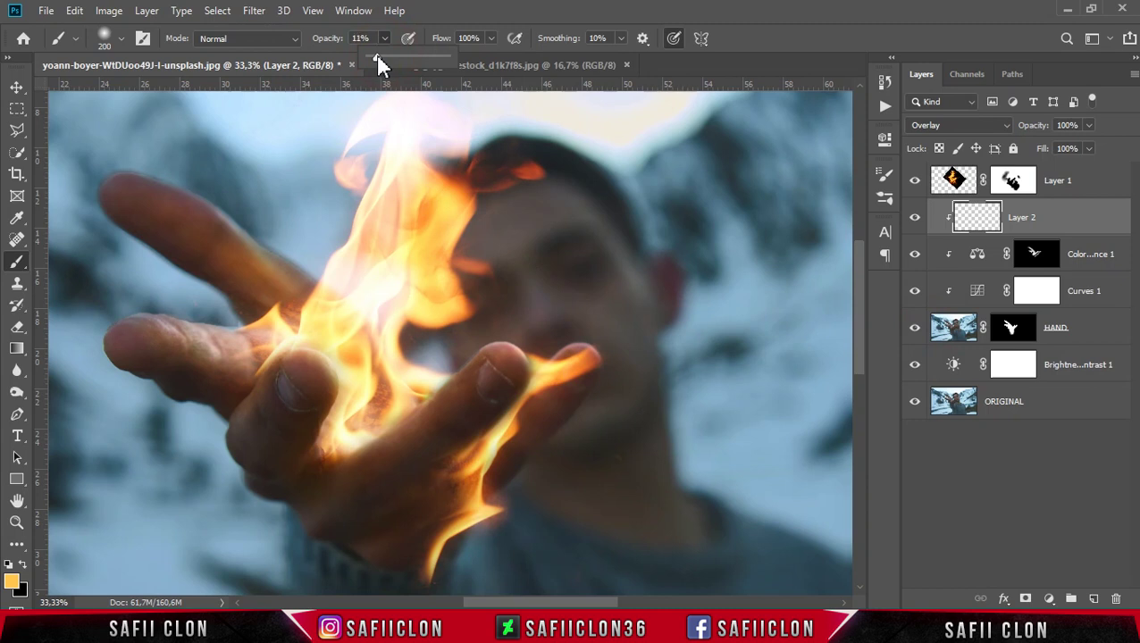
pyautogui.click(489, 10)
# Paint soft orange glow over the hand, fingertips and fingers with 150-175 px strokes.
pyautogui.moveTo(296, 275); pyautogui.dragTo(337, 301)
pyautogui.moveTo(288, 267)
pyautogui.mouseDown()
pyautogui.moveTo(321, 305)
pyautogui.moveTo(254, 351)
pyautogui.moveTo(173, 356)
pyautogui.moveTo(259, 341)
pyautogui.mouseUp()
pyautogui.moveTo(174, 343)
pyautogui.mouseDown()
pyautogui.moveTo(285, 381)
pyautogui.moveTo(259, 362)
pyautogui.moveTo(351, 402)
pyautogui.mouseUp()
pyautogui.press('[')
pyautogui.moveTo(338, 456)
pyautogui.mouseDown()
pyautogui.moveTo(435, 420)
pyautogui.moveTo(338, 498)
pyautogui.mouseUp()
pyautogui.press(']')
pyautogui.moveTo(518, 369)
pyautogui.mouseDown()
pyautogui.moveTo(512, 407)
pyautogui.moveTo(521, 363)
pyautogui.moveTo(617, 358)
pyautogui.mouseUp()
# Add glow along the index finger and down the palm, then toggle Layer 2 to compare.
pyautogui.press('[')
pyautogui.press('[')
pyautogui.press('[')
pyautogui.press(']')
pyautogui.press('[')
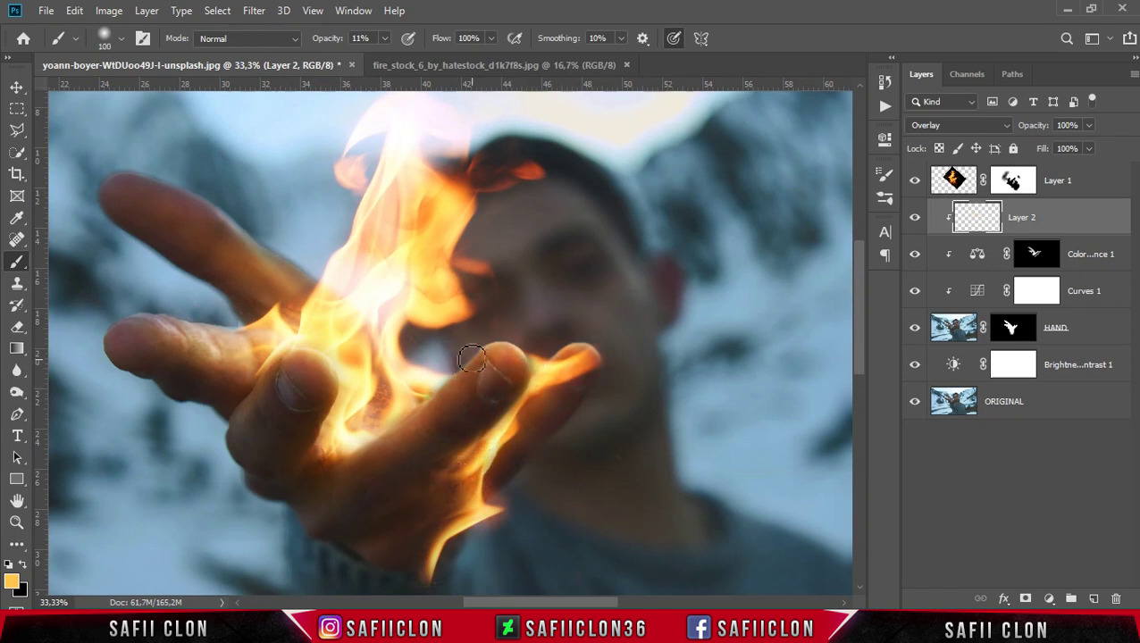
pyautogui.press(']')
pyautogui.press(']')
pyautogui.press(']')
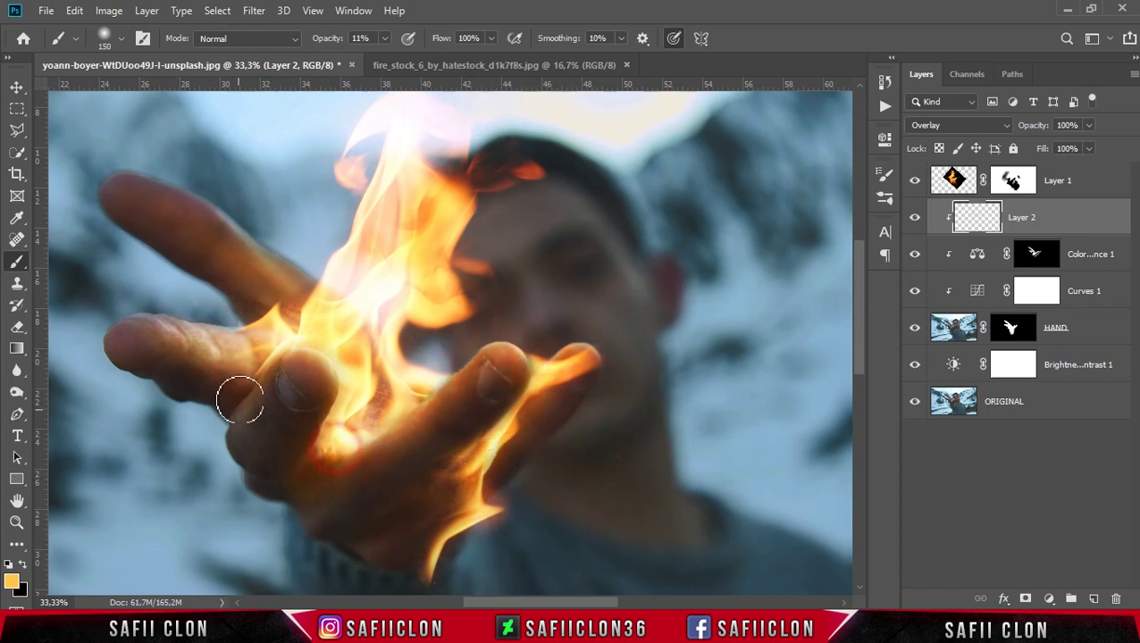
pyautogui.moveTo(160, 192); pyautogui.dragTo(195, 259)
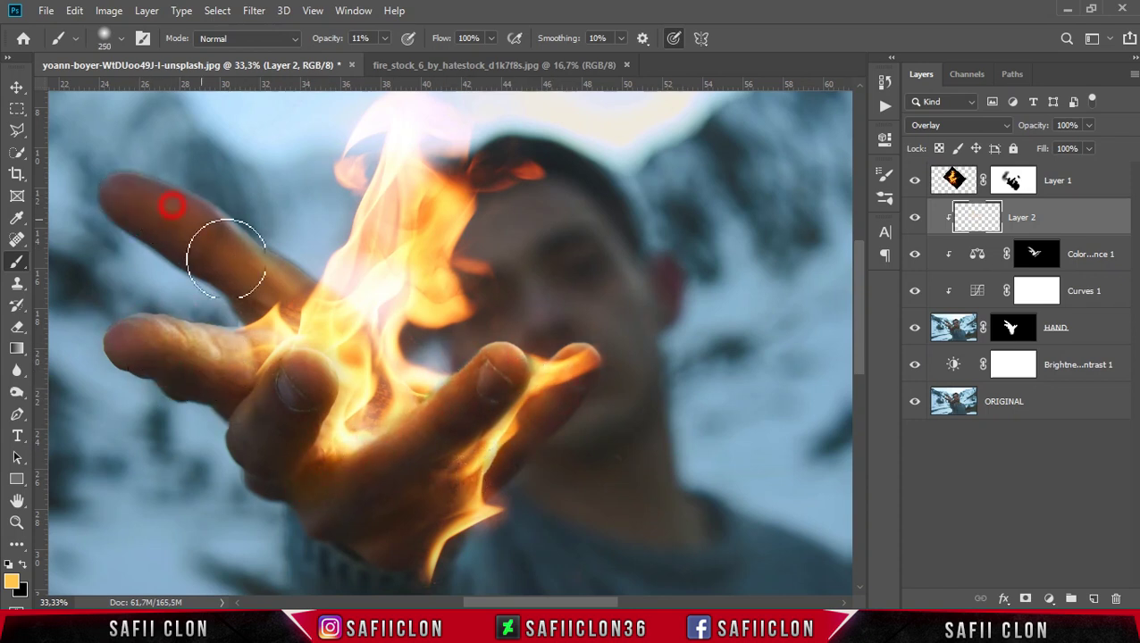
pyautogui.press(']')
pyautogui.moveTo(318, 305); pyautogui.dragTo(368, 412)
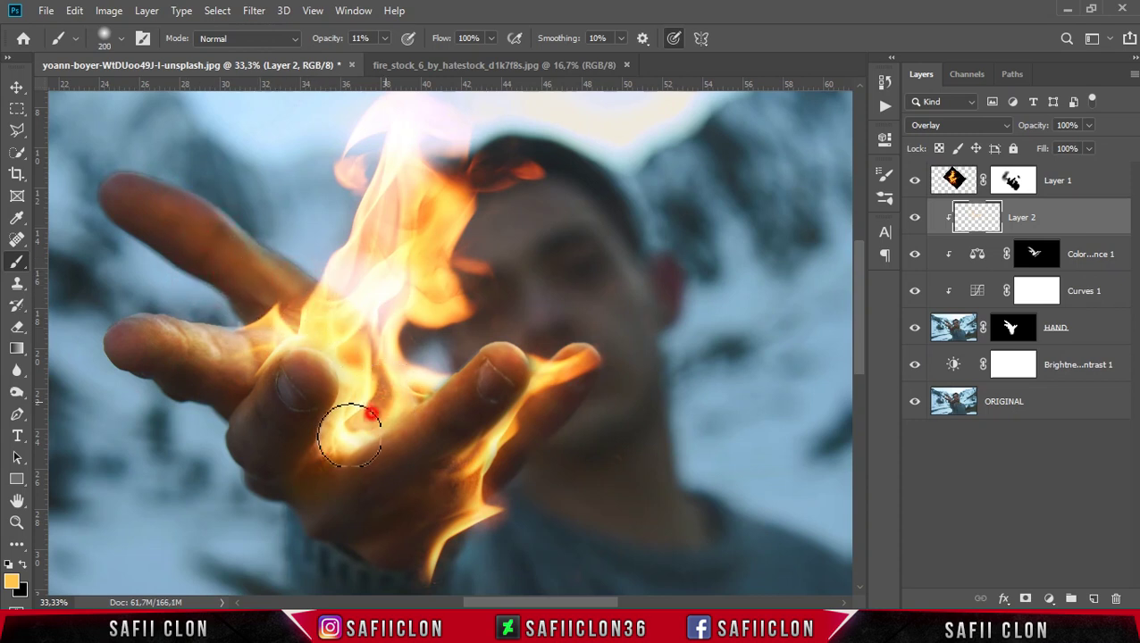
pyautogui.click(915, 221)
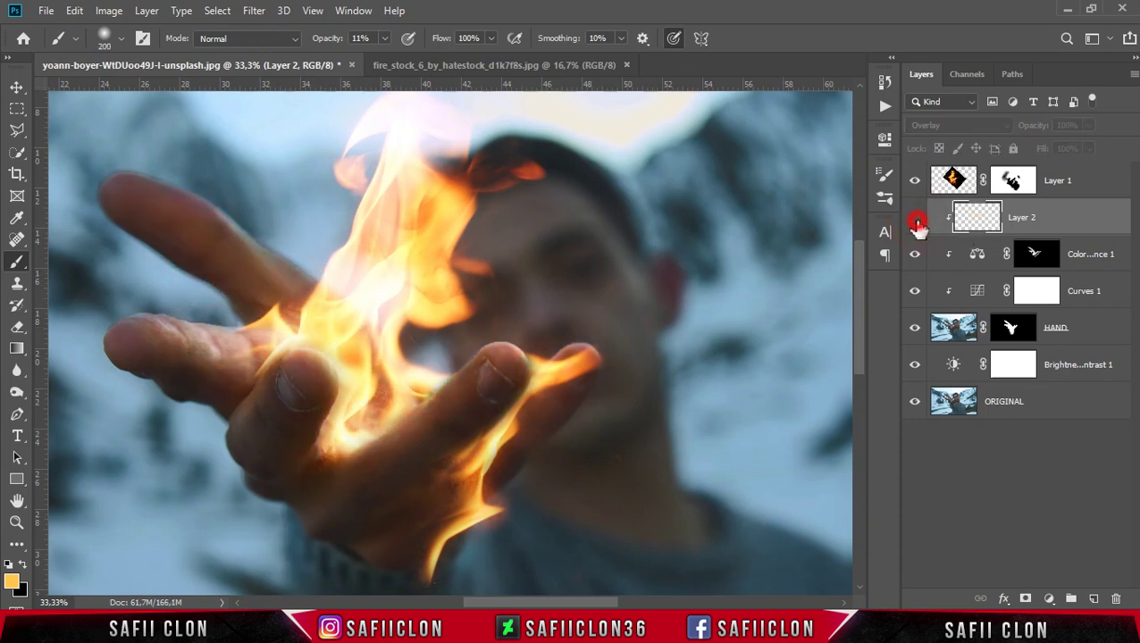
pyautogui.click(917, 223)
pyautogui.click(917, 223)
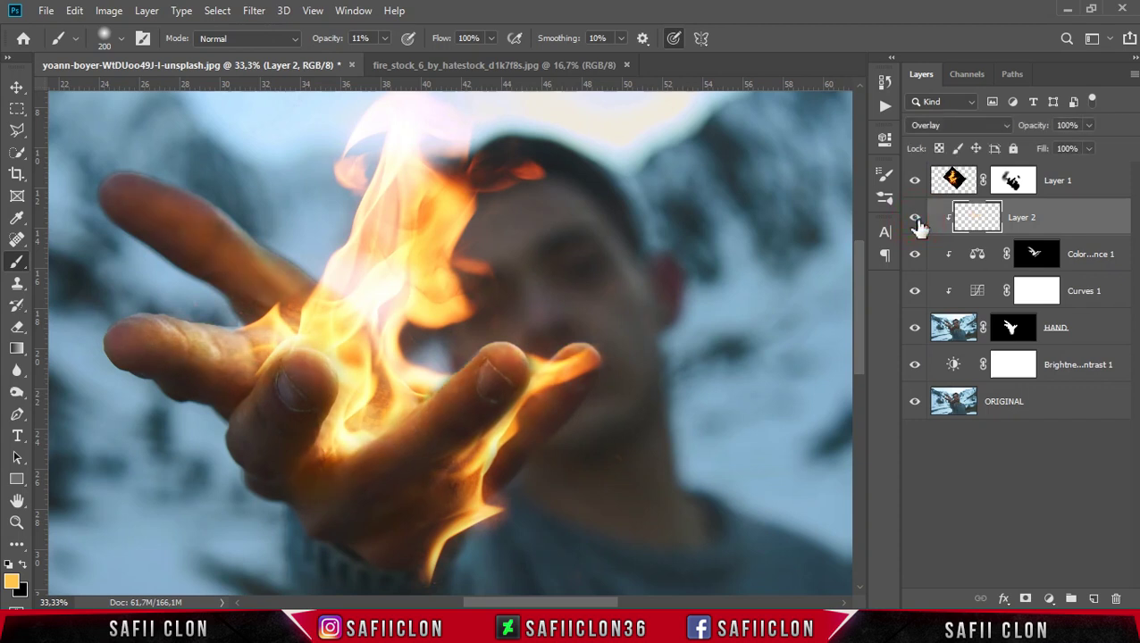
# Add a Gradient Fill layer above Layer 1 using the Foreground to Transparent preset.
pyautogui.click(1101, 186)
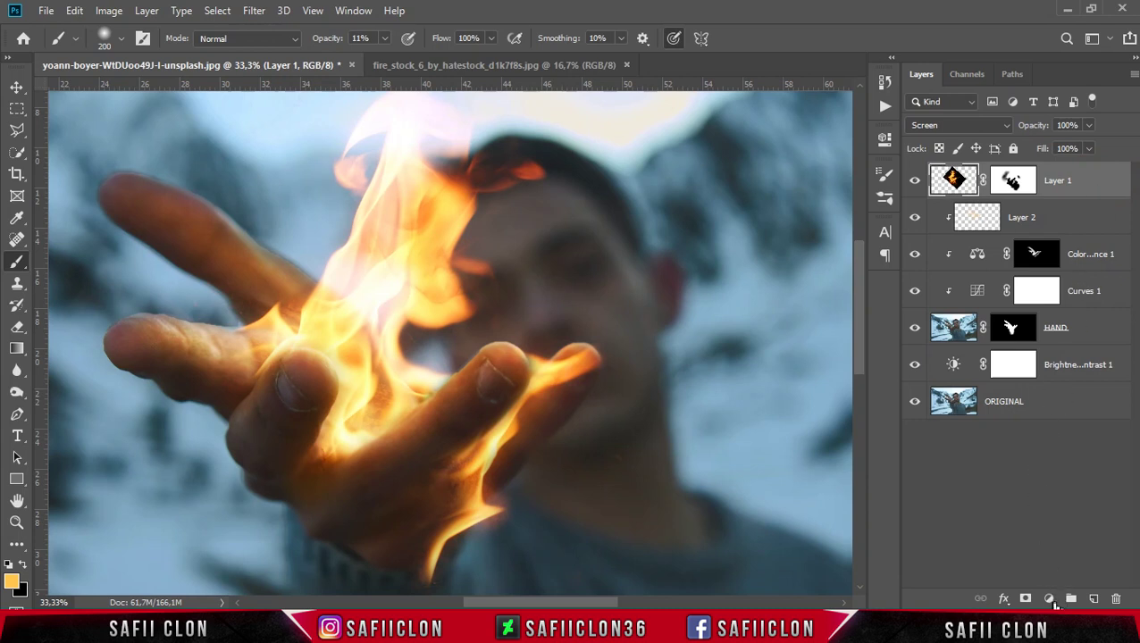
pyautogui.click(1048, 599)
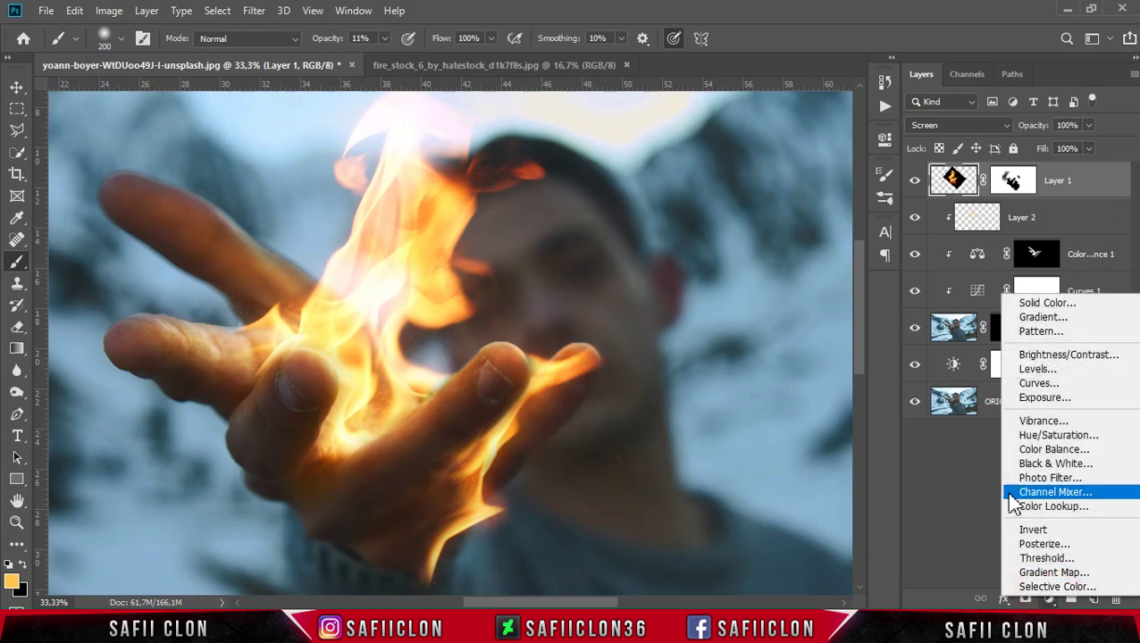
pyautogui.click(1056, 318)
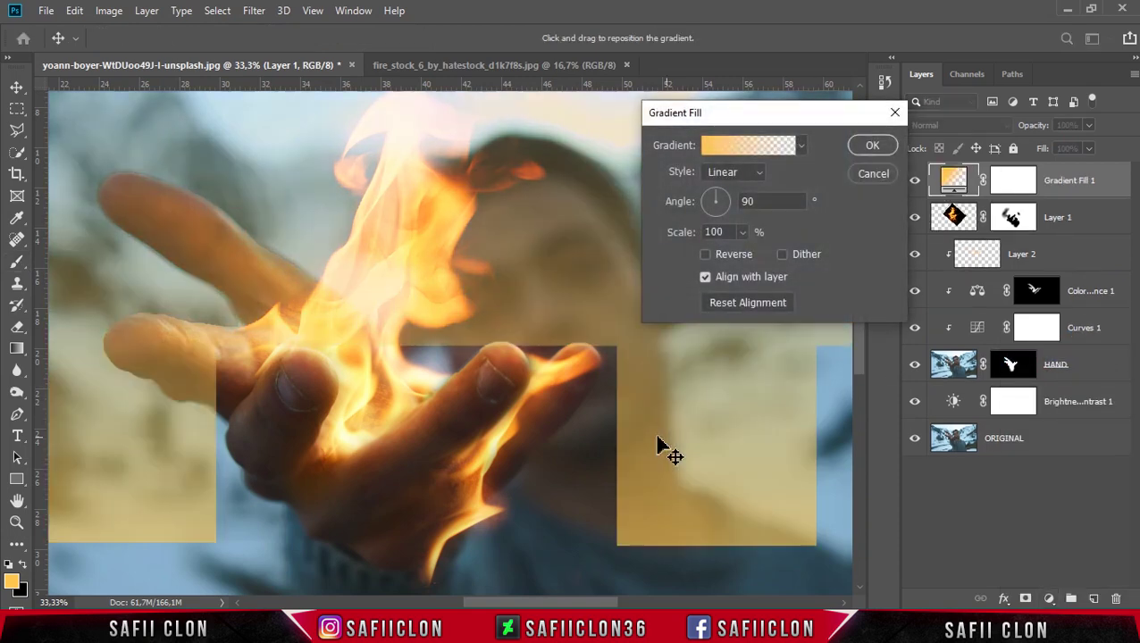
pyautogui.scroll(-3, 657, 437)
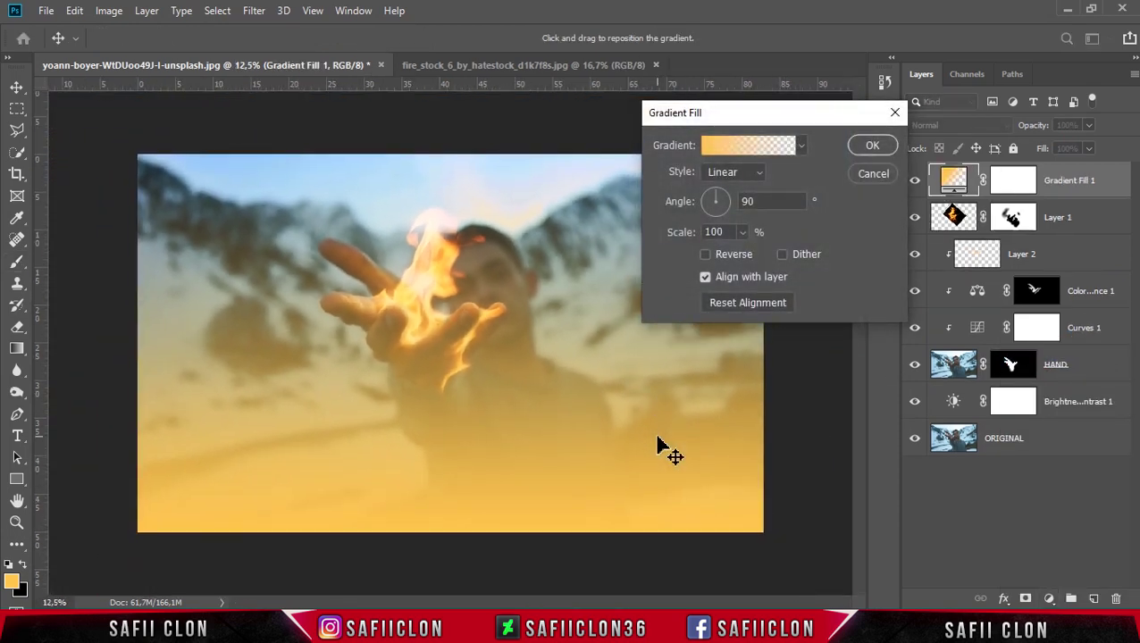
pyautogui.click(756, 152)
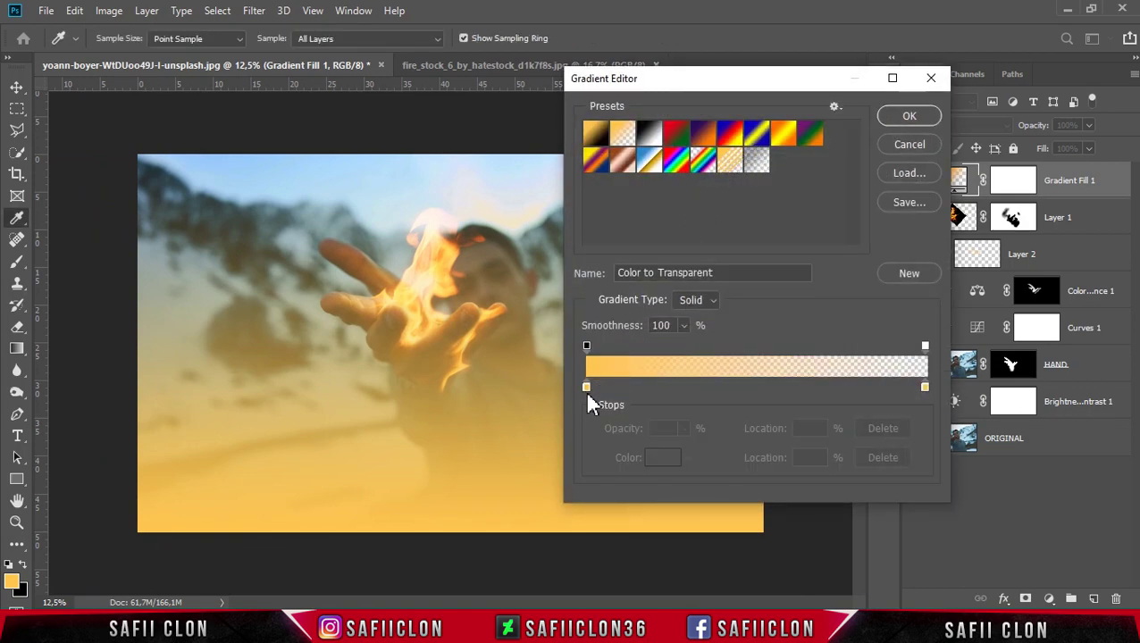
pyautogui.click(617, 131)
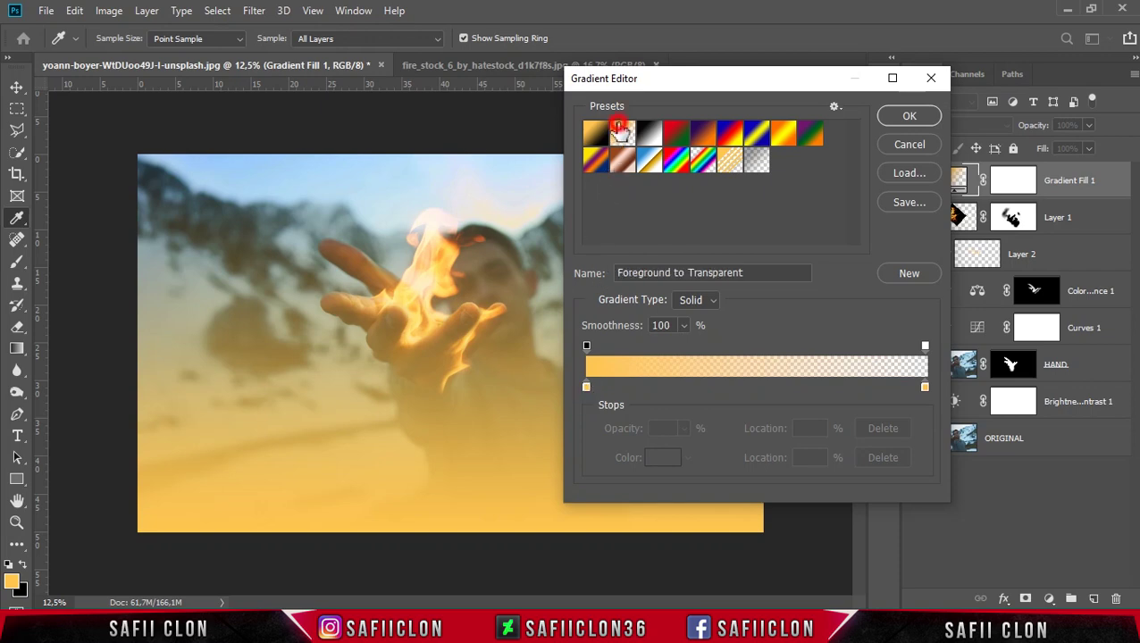
# Set both gradient colour stops to black and apply the 90° linear gradient.
pyautogui.click(586, 389)
pyautogui.click(662, 460)
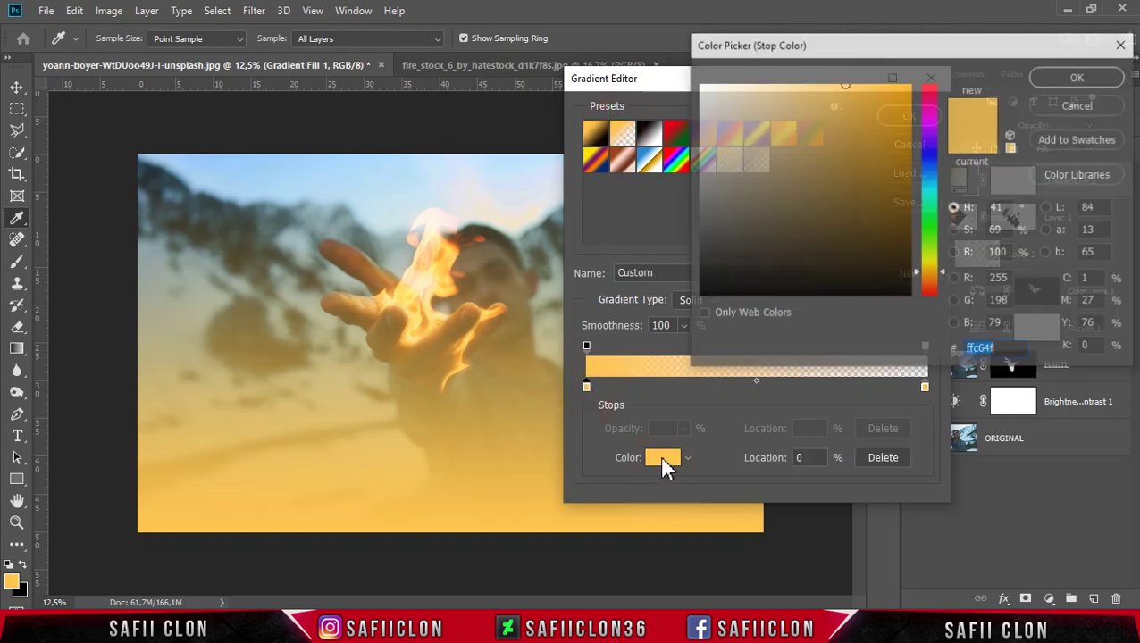
pyautogui.moveTo(765, 234); pyautogui.dragTo(700, 296)
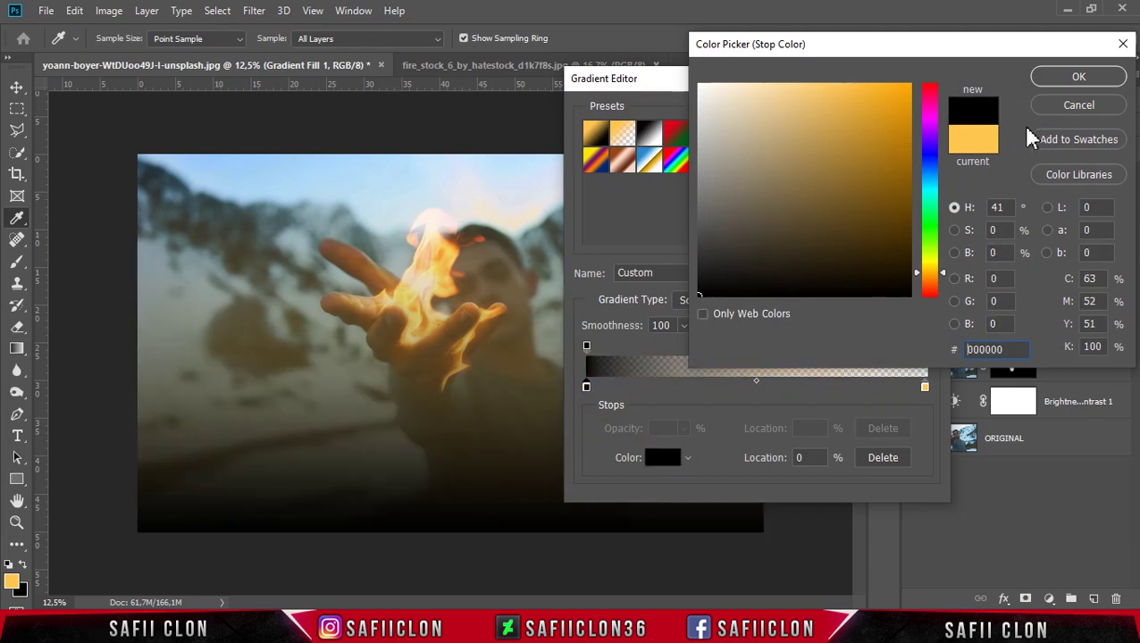
pyautogui.click(1078, 78)
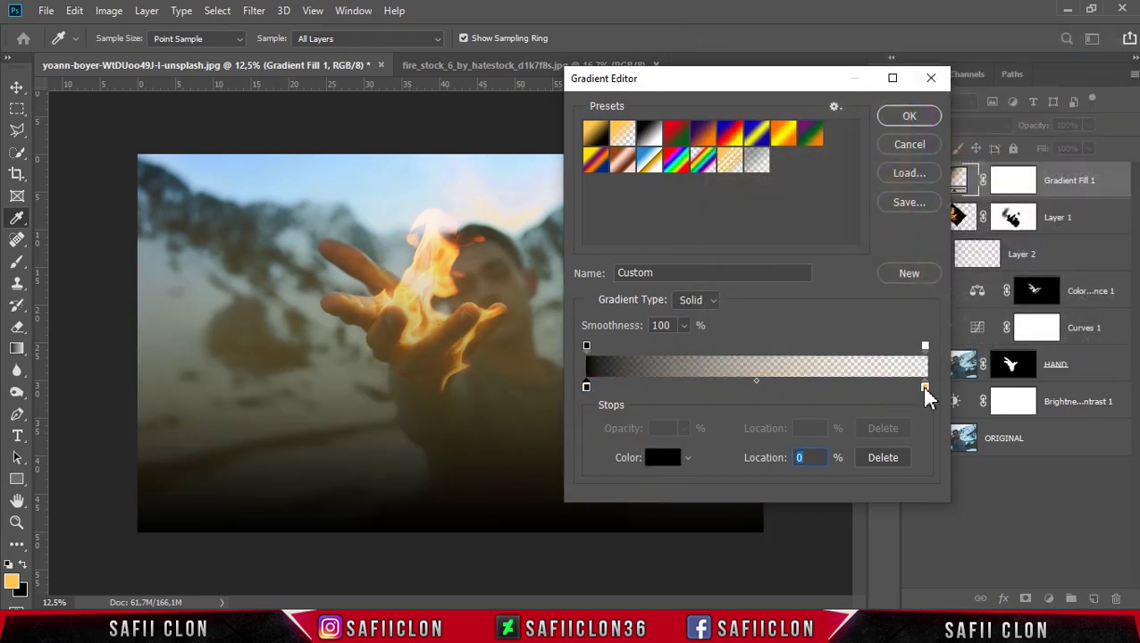
pyautogui.click(925, 390)
pyautogui.click(665, 460)
pyautogui.moveTo(737, 259); pyautogui.dragTo(687, 312)
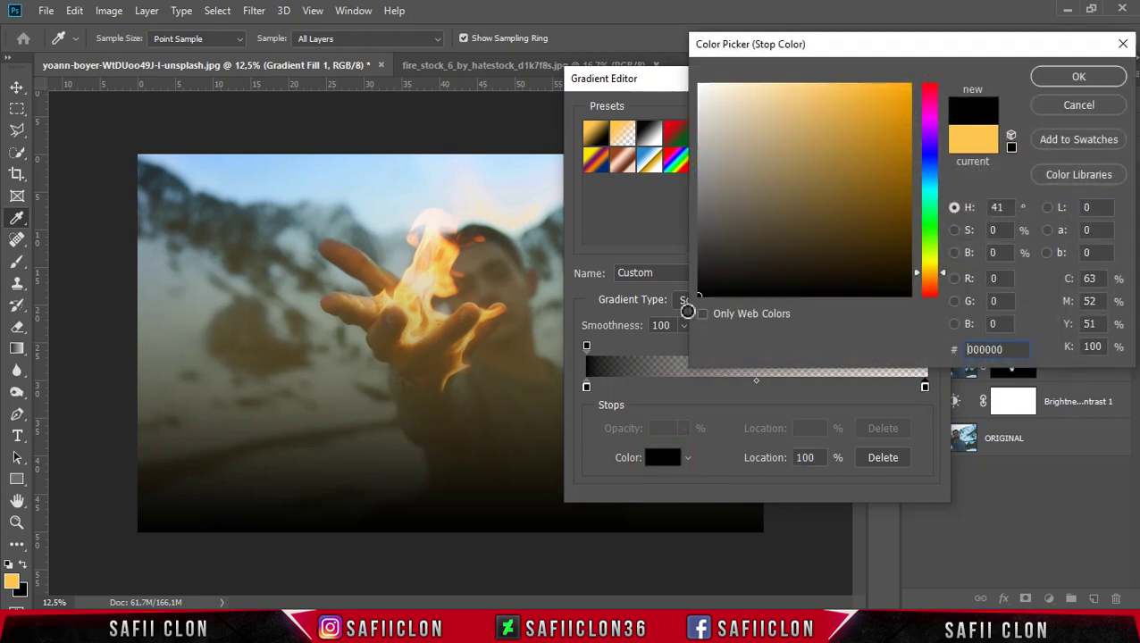
pyautogui.click(1078, 79)
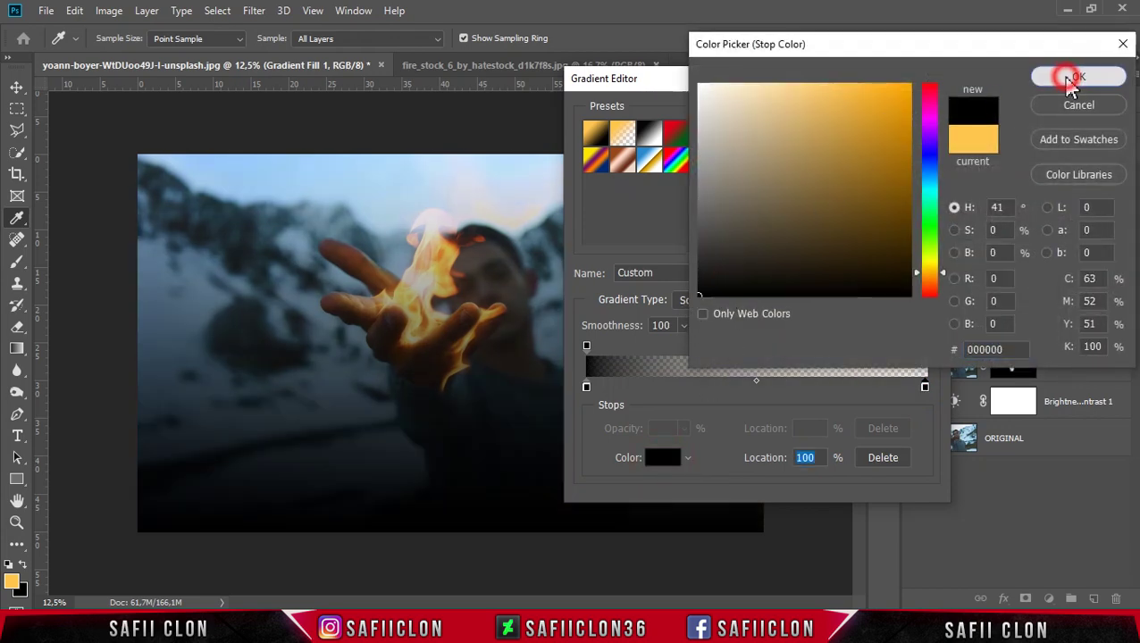
pyautogui.click(912, 117)
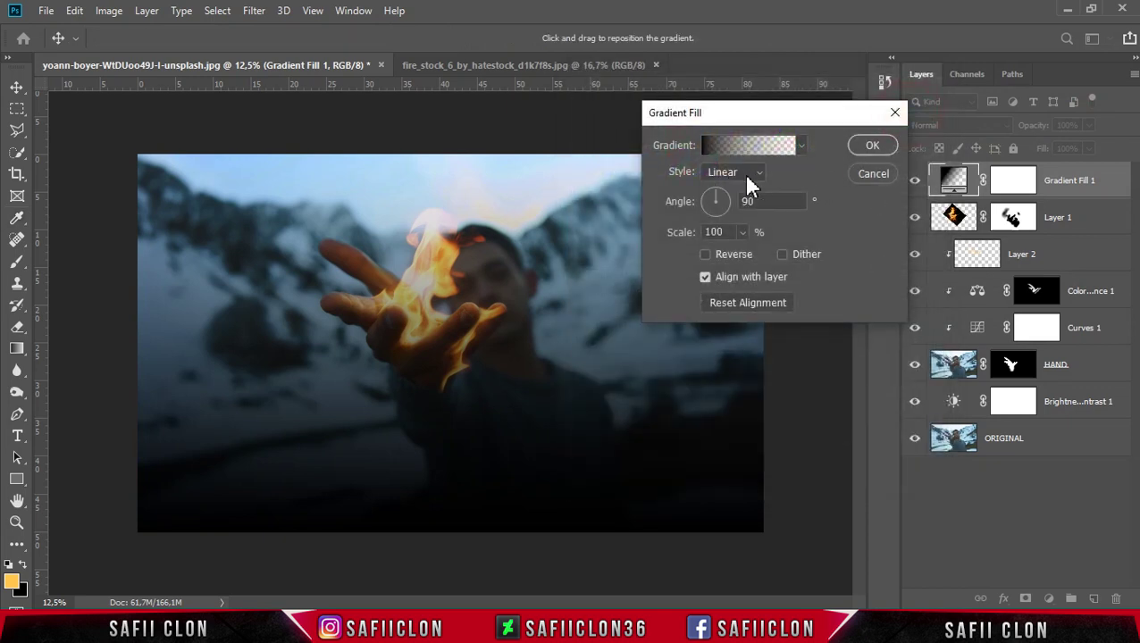
# Make the gradient a reversed radial at 155% scale, centre it on the hand, and confirm.
pyautogui.click(747, 176)
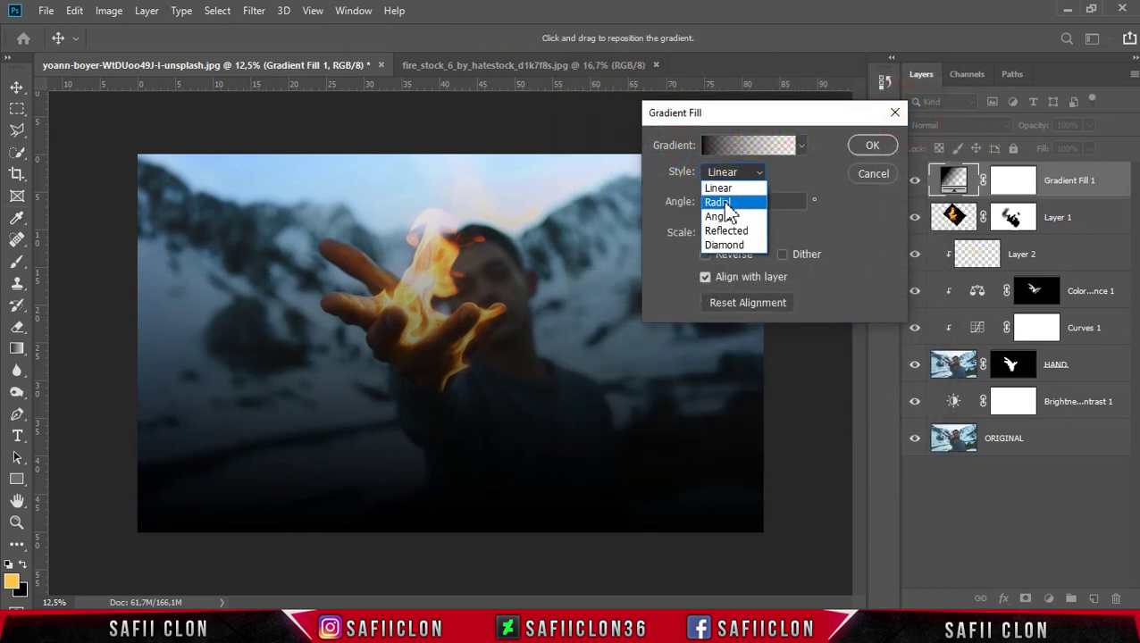
pyautogui.click(718, 202)
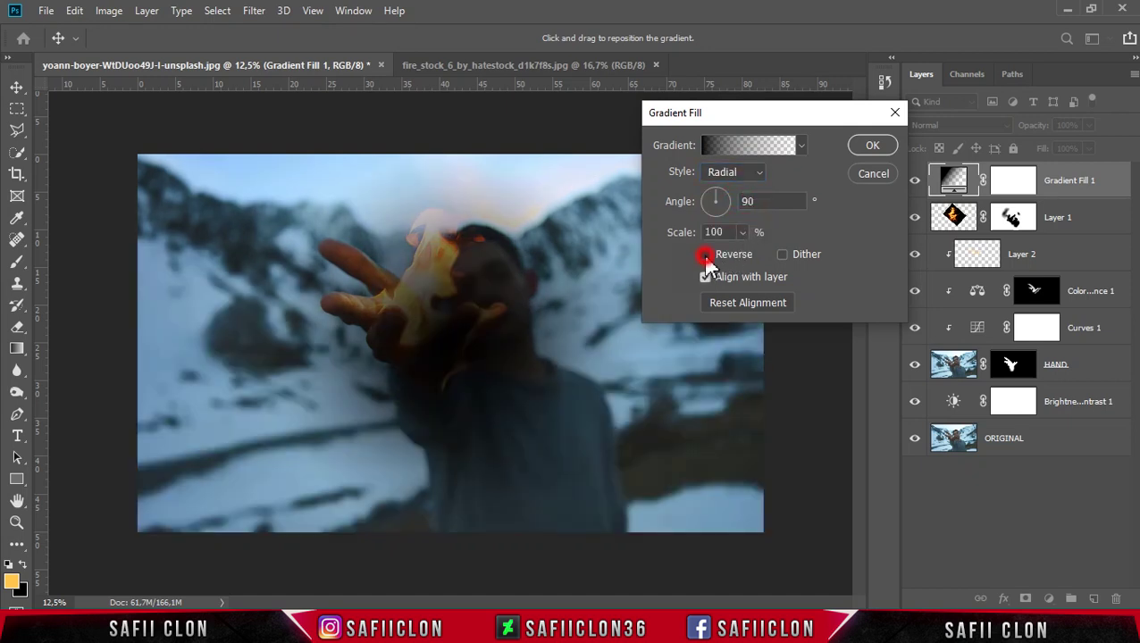
pyautogui.click(705, 255)
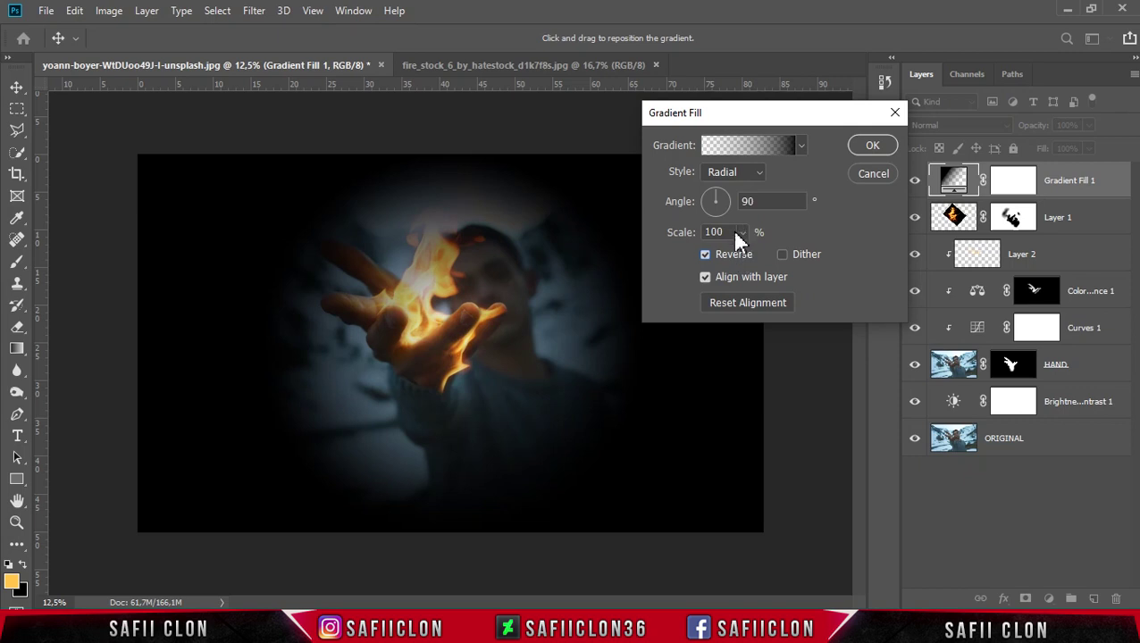
pyautogui.click(742, 232)
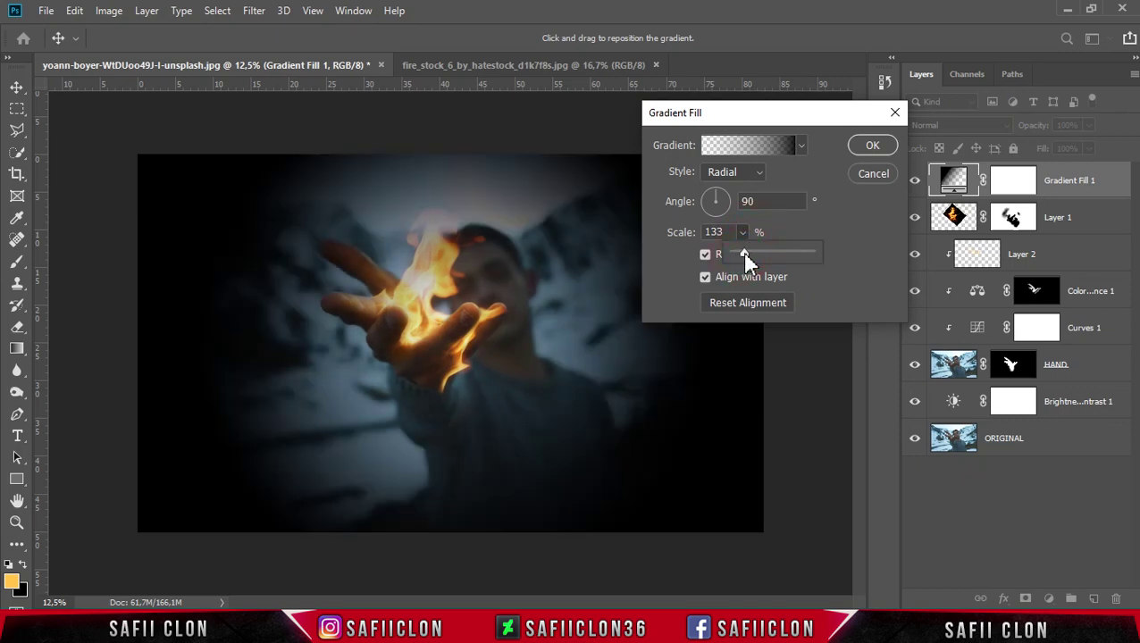
pyautogui.click(746, 256)
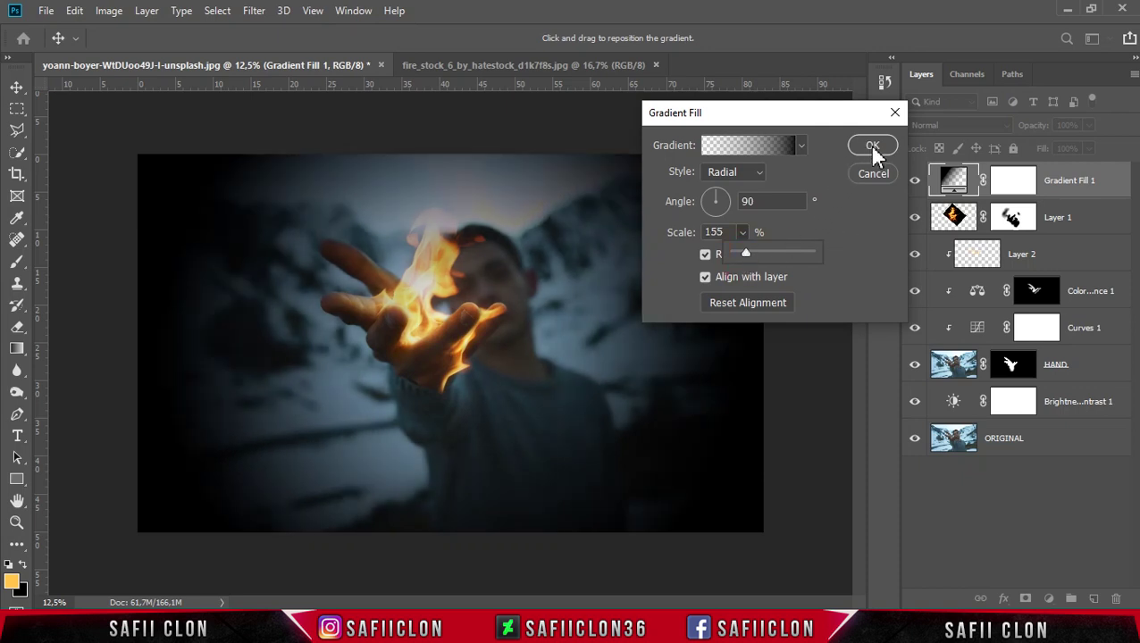
pyautogui.moveTo(478, 310)
pyautogui.mouseDown()
pyautogui.moveTo(445, 295)
pyautogui.moveTo(444, 335)
pyautogui.mouseUp()
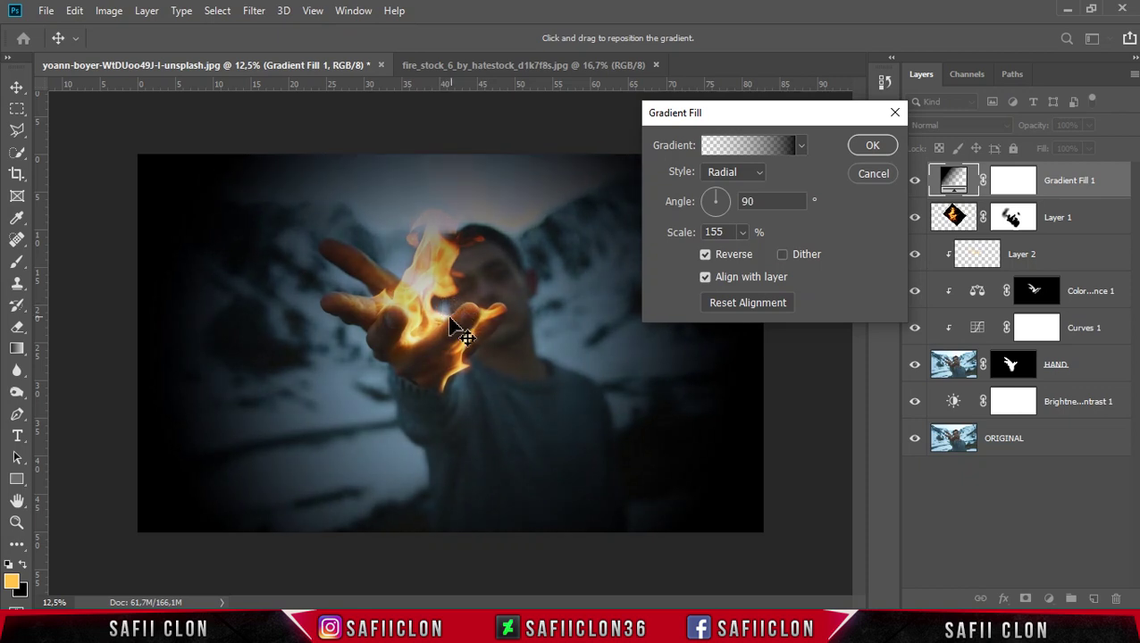
pyautogui.moveTo(444, 335); pyautogui.dragTo(440, 339)
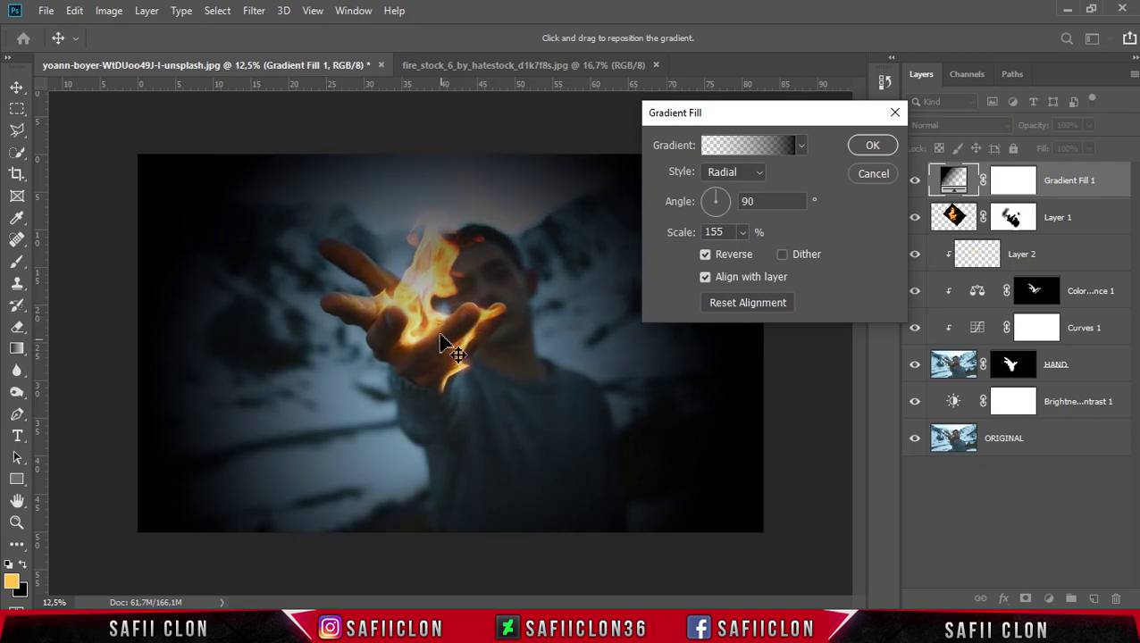
pyautogui.click(871, 145)
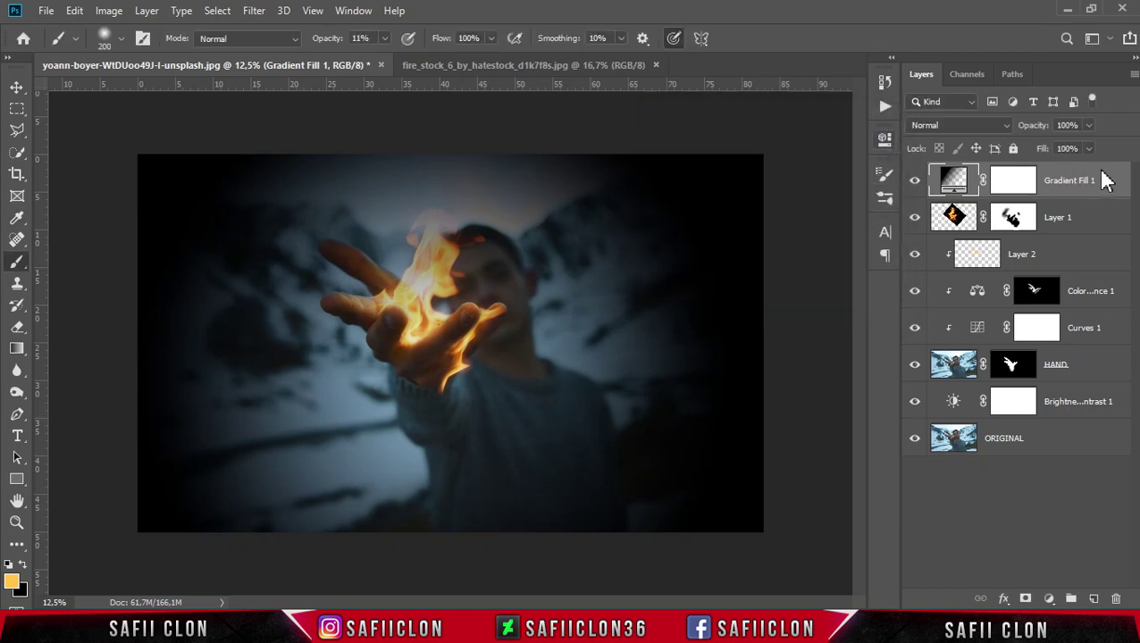
# Blend Gradient Fill 1 as Soft Light, compare it toggled off, then select the ORIGINAL layer.
pyautogui.click(969, 126)
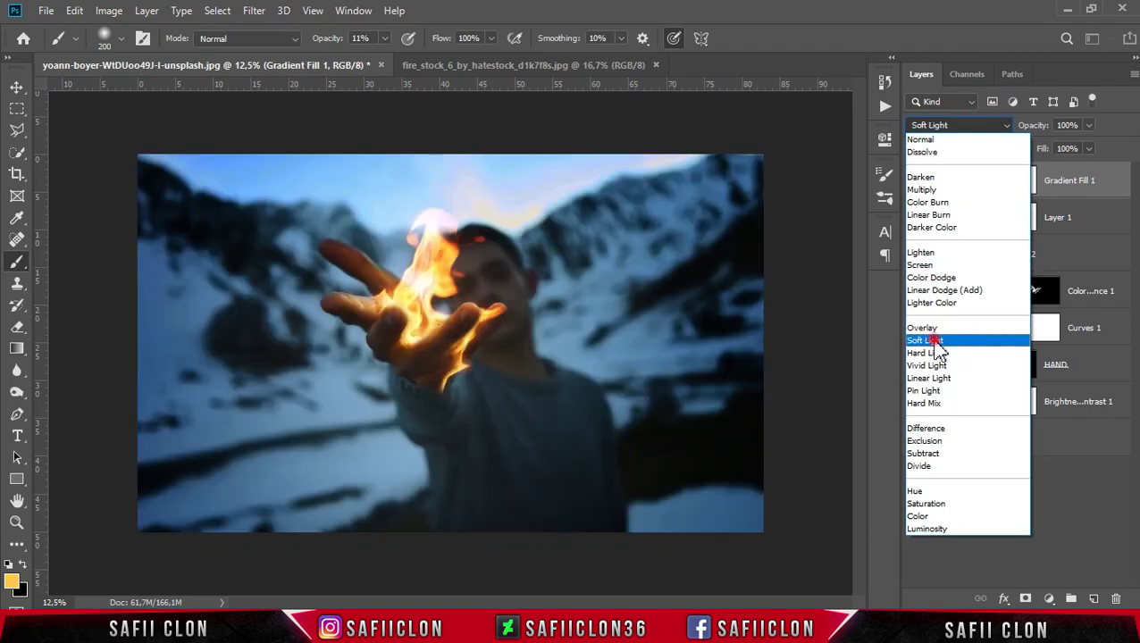
pyautogui.click(935, 340)
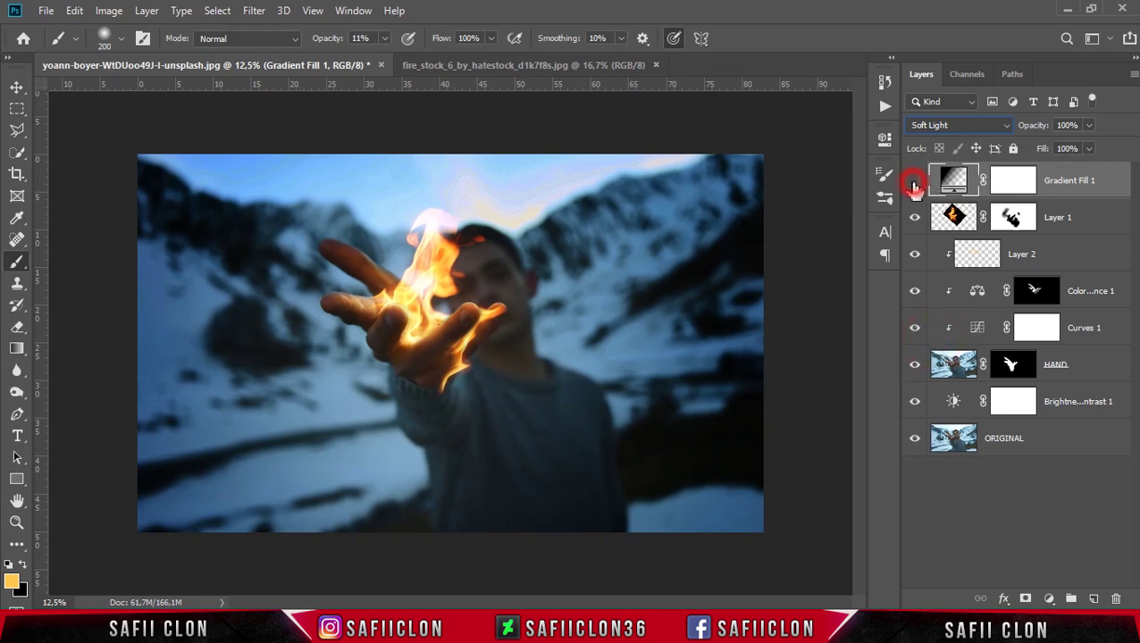
pyautogui.click(914, 183)
pyautogui.click(913, 183)
pyautogui.click(914, 183)
pyautogui.click(1056, 449)
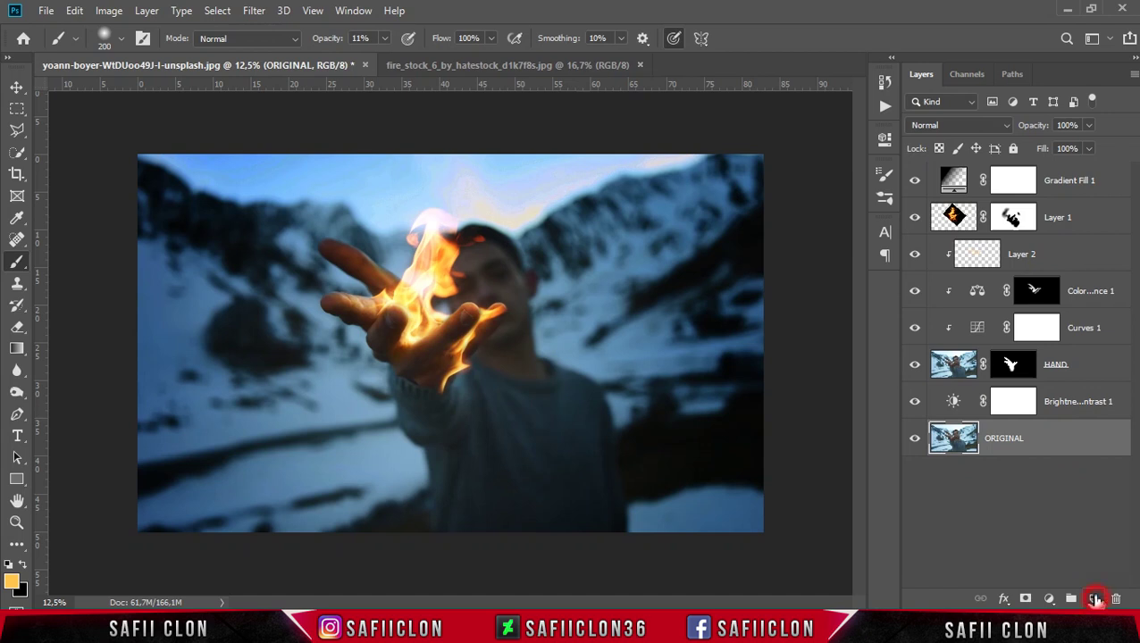
# Add empty Layer 3 above ORIGINAL and load a 275 px Soft Round brush at 11% opacity.
pyautogui.click(1094, 600)
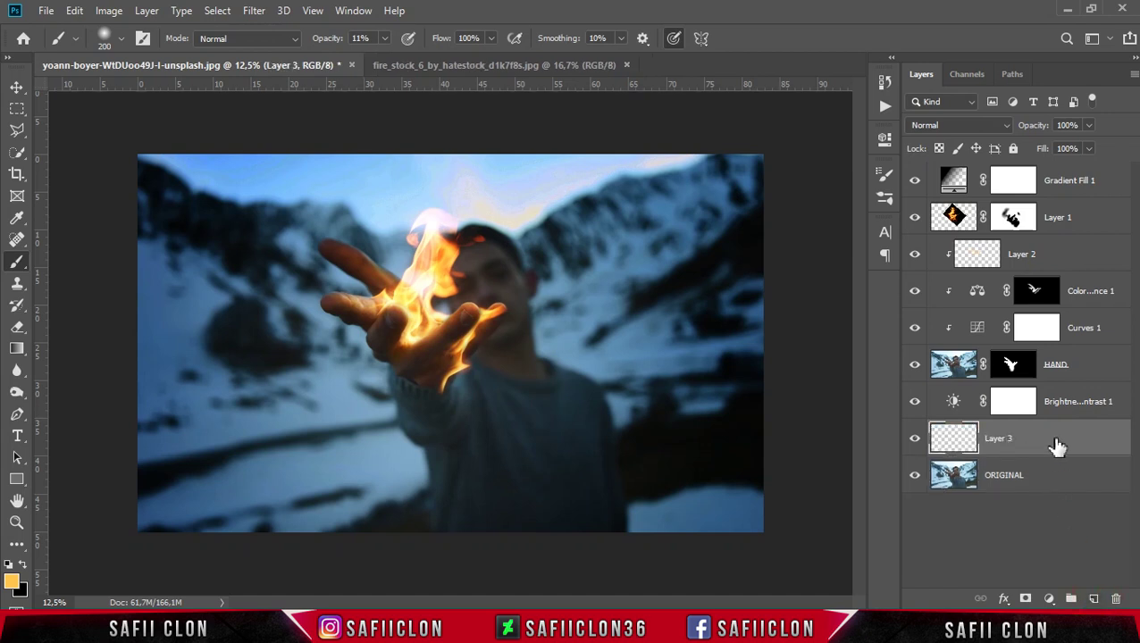
pyautogui.click(1068, 444)
pyautogui.rightClick(23, 263)
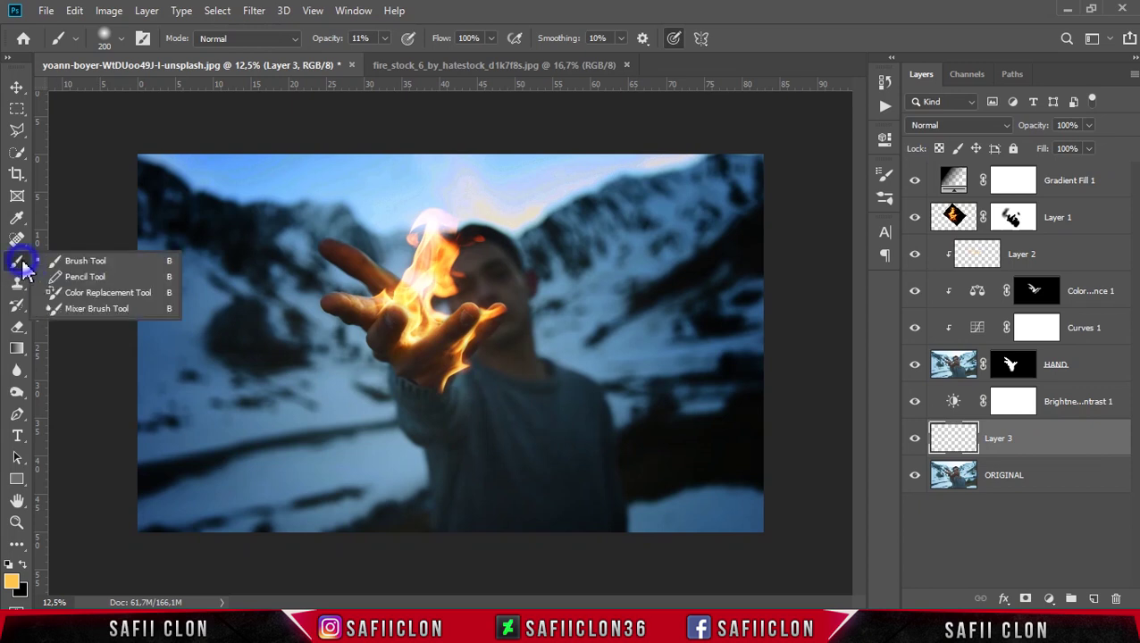
pyautogui.click(90, 262)
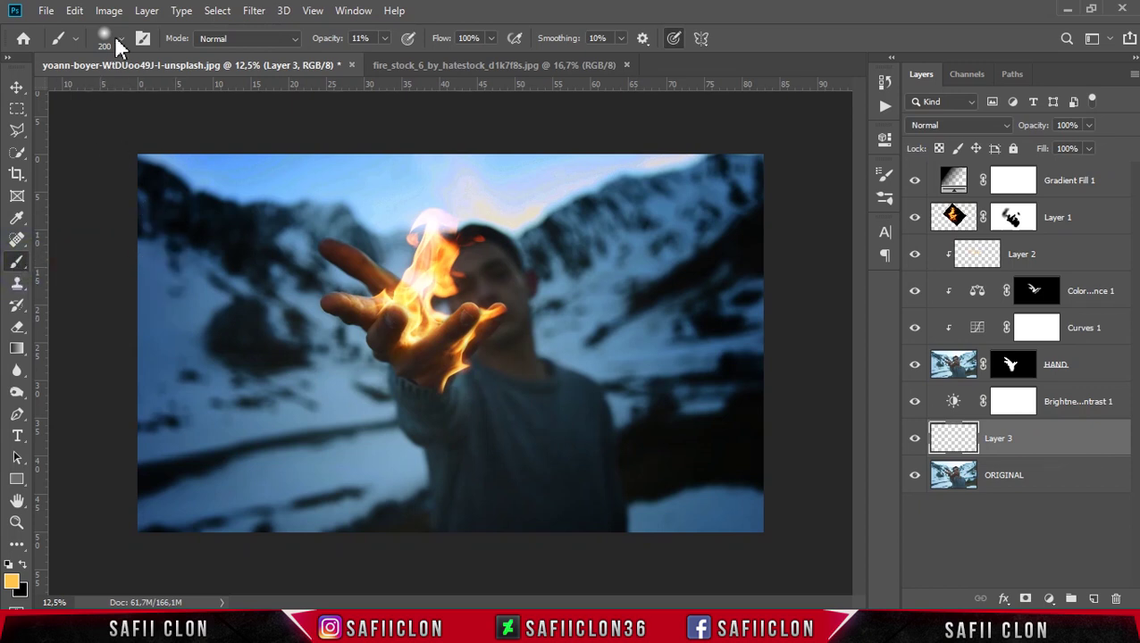
pyautogui.click(119, 41)
pyautogui.click(92, 232)
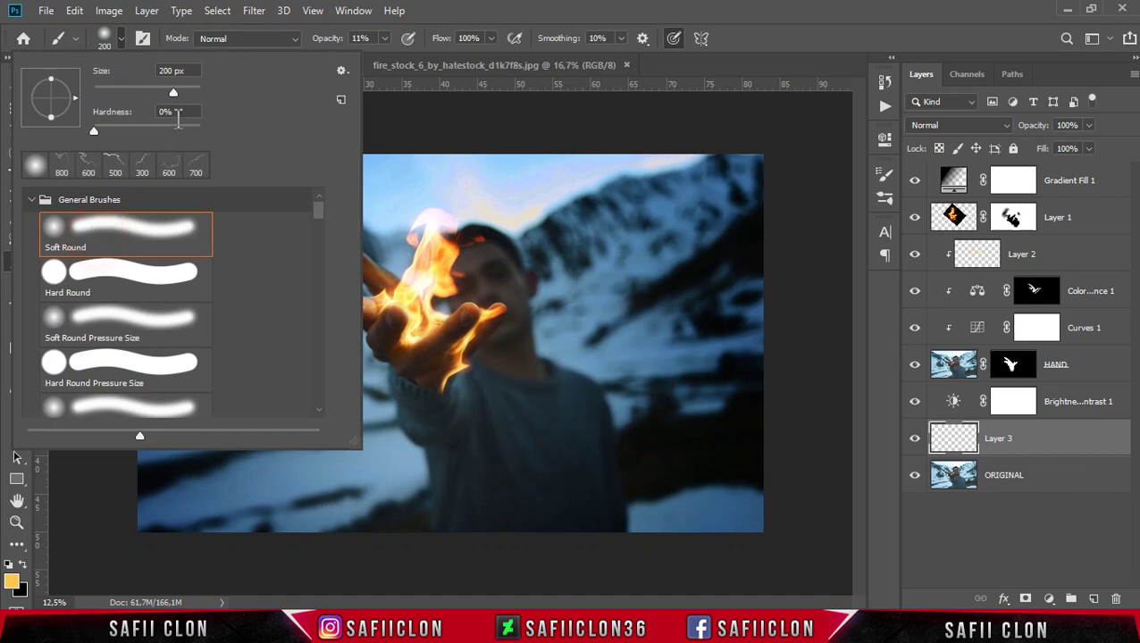
pyautogui.moveTo(174, 96); pyautogui.dragTo(178, 96)
pyautogui.click(126, 40)
pyautogui.click(385, 40)
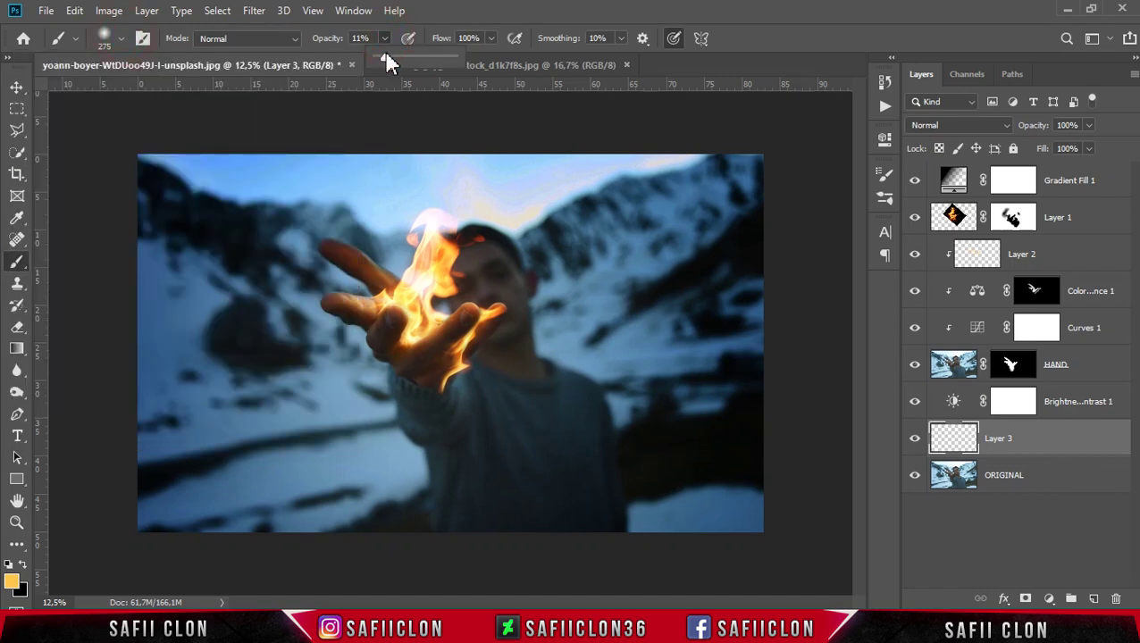
pyautogui.moveTo(386, 64); pyautogui.dragTo(384, 64)
pyautogui.click(451, 18)
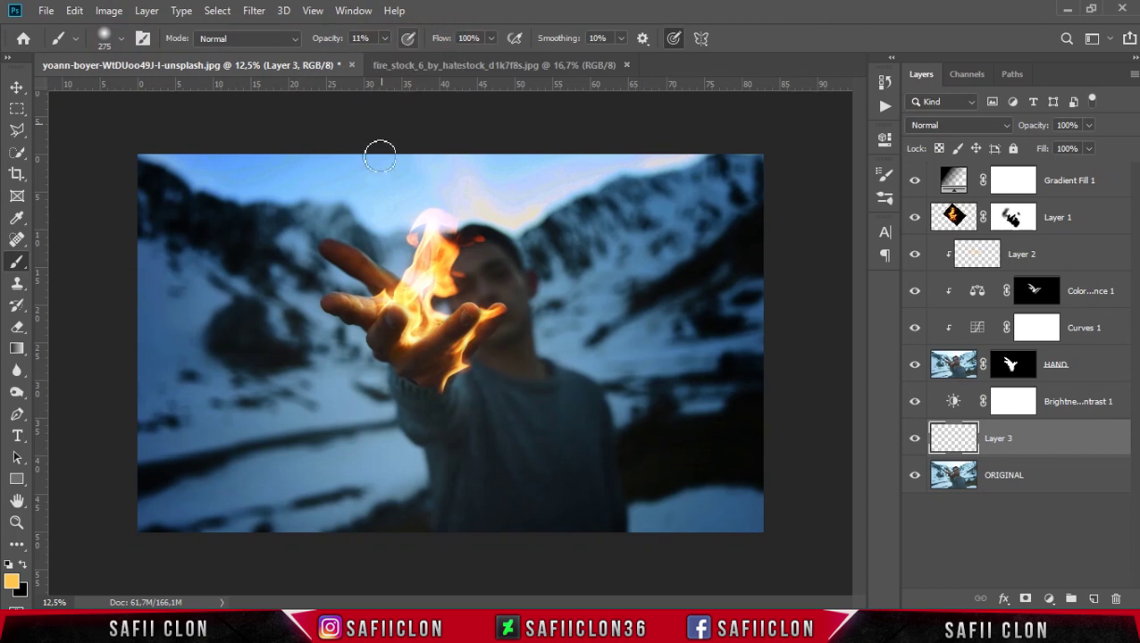
# Set the foreground colour to blue #226197.
pyautogui.click(21, 567)
pyautogui.click(13, 583)
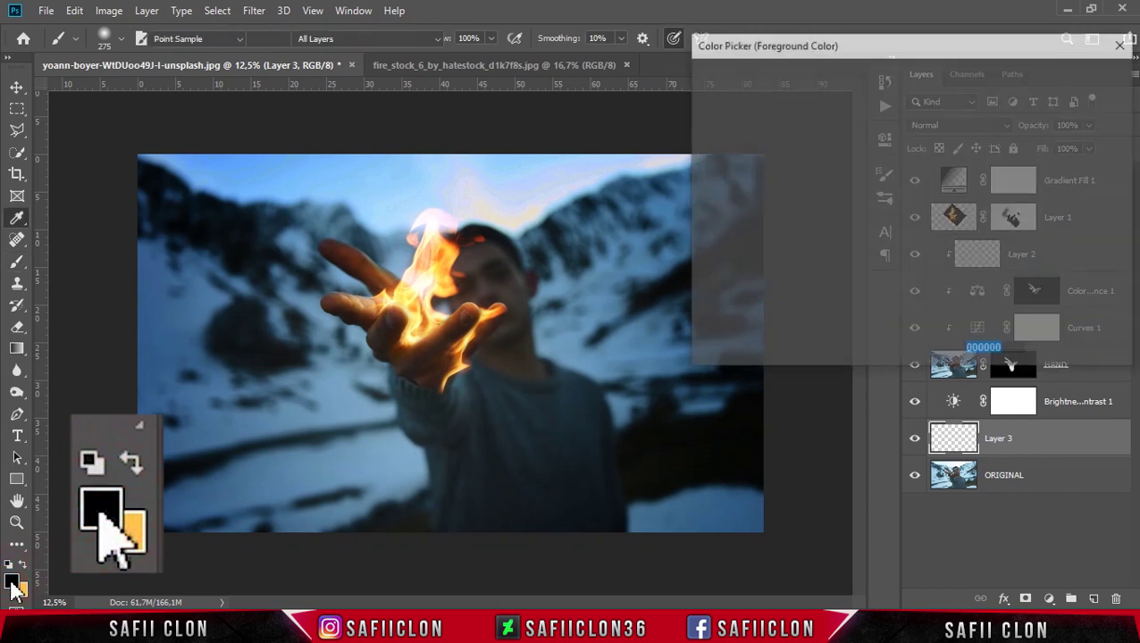
pyautogui.moveTo(1002, 349); pyautogui.dragTo(933, 349)
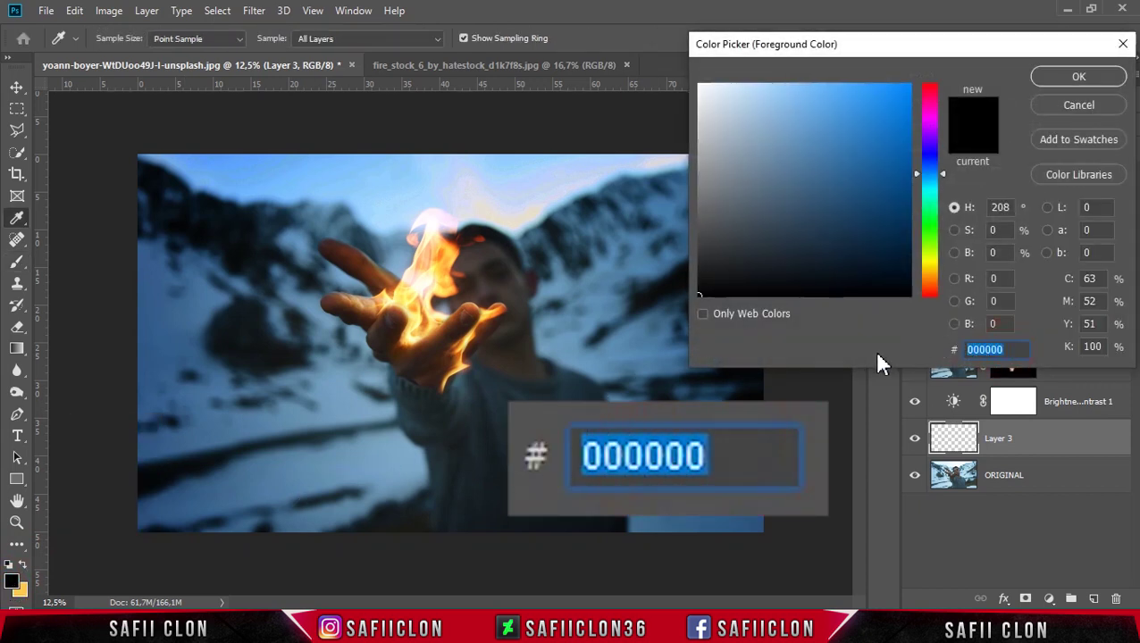
pyautogui.write('226197')
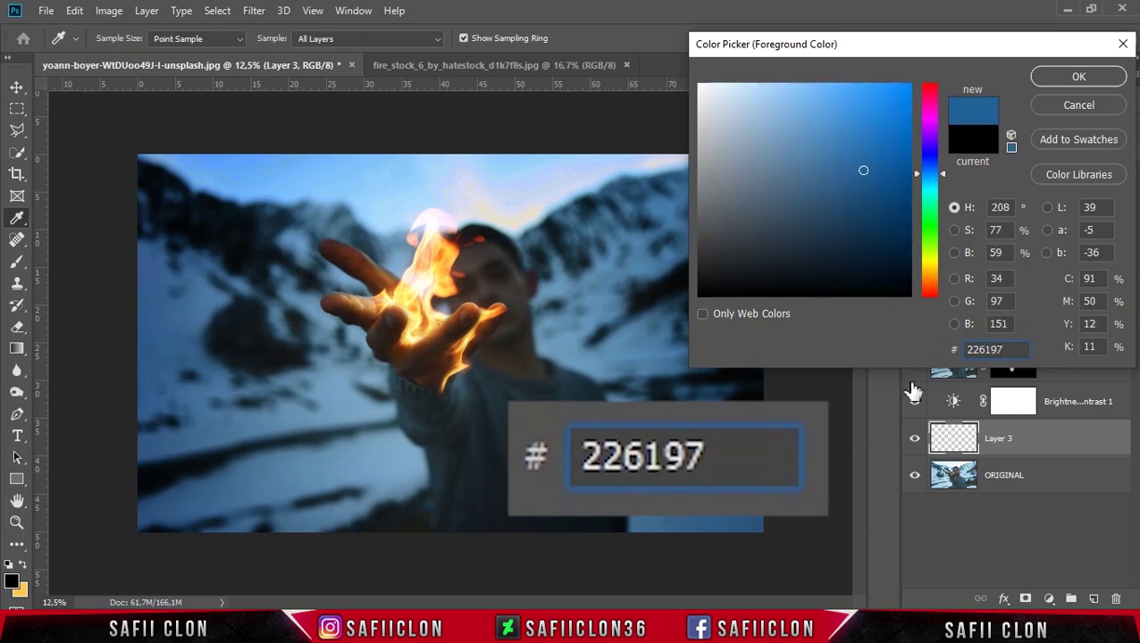
pyautogui.moveTo(1004, 349); pyautogui.dragTo(923, 355)
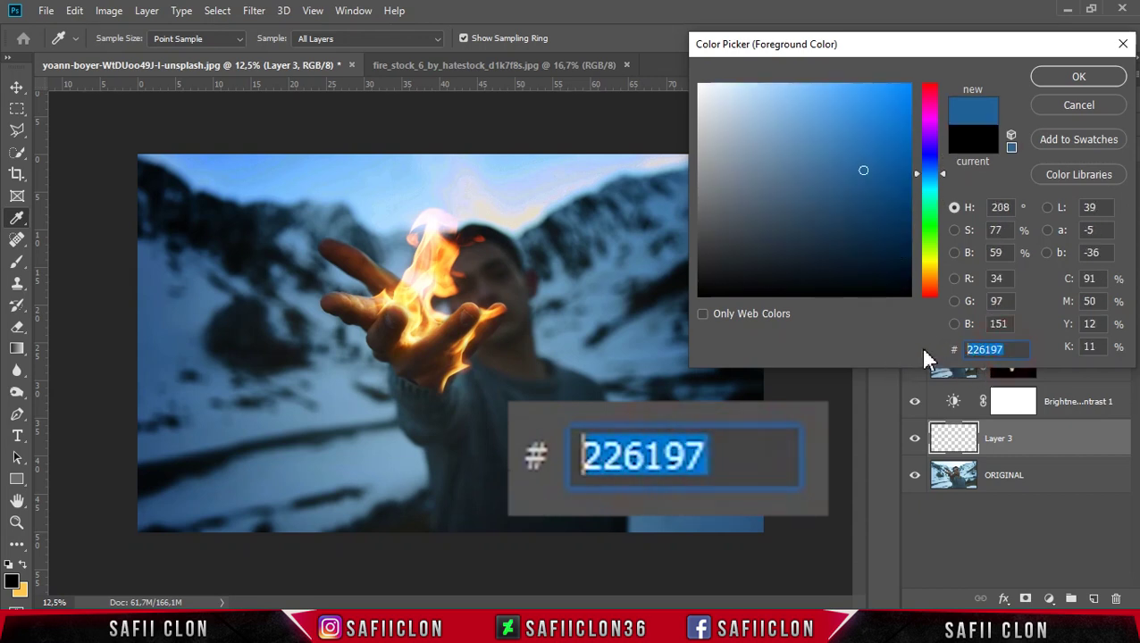
pyautogui.click(1084, 77)
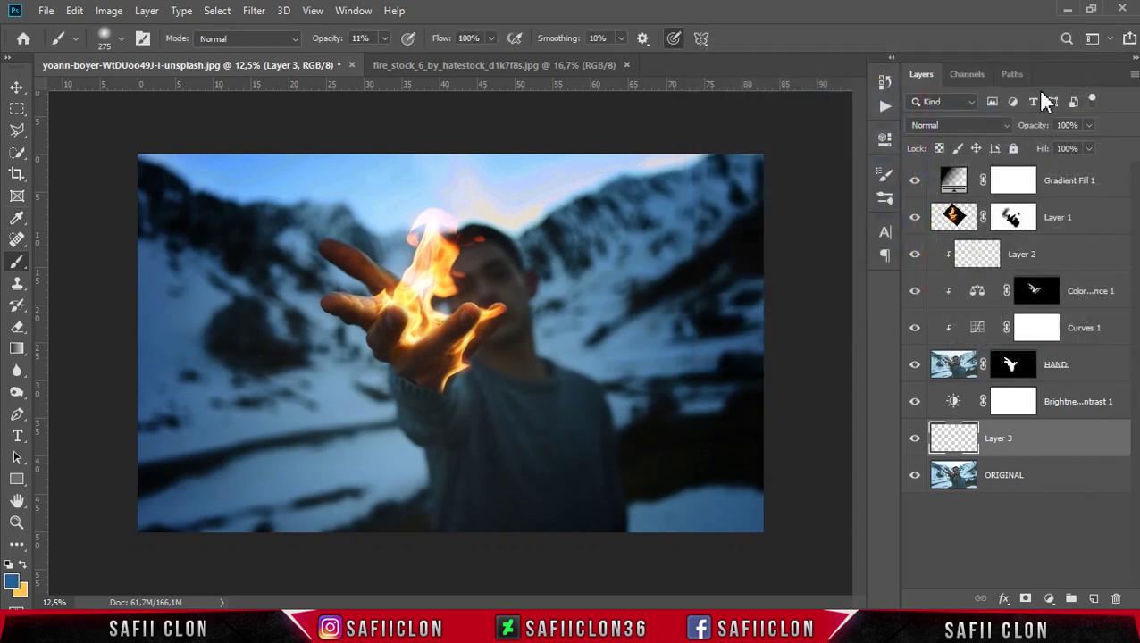
# Paint a soft blue glow across the sky on Layer 3 with an 800 px brush.
pyautogui.click(1061, 442)
pyautogui.press(']')
pyautogui.press(']')
pyautogui.press(']')
pyautogui.click(444, 163)
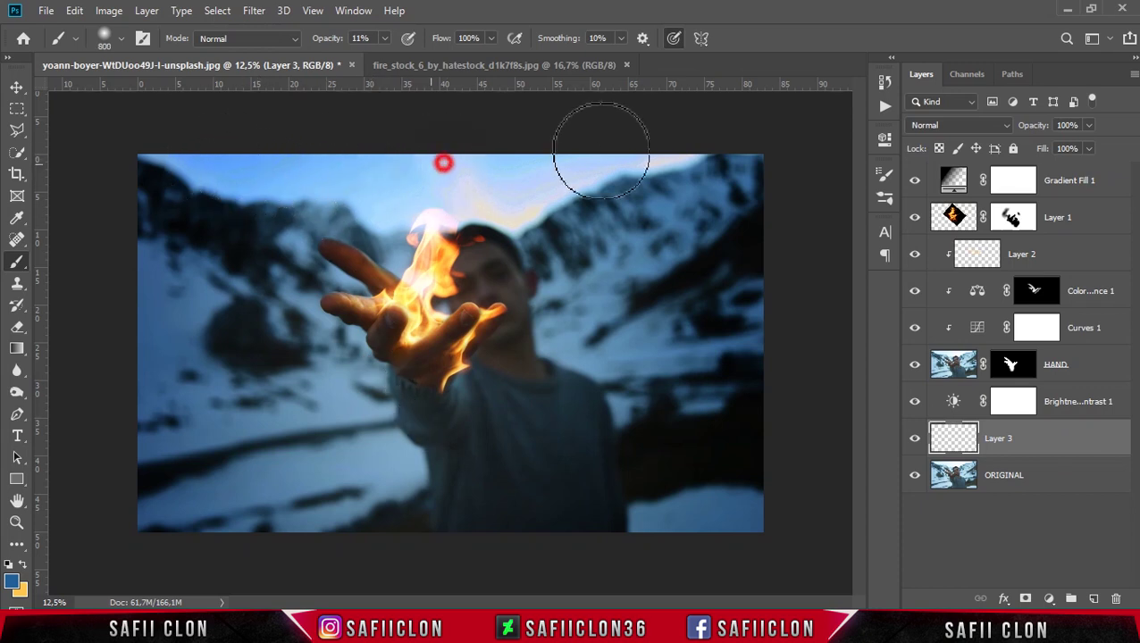
pyautogui.moveTo(601, 150); pyautogui.dragTo(581, 173)
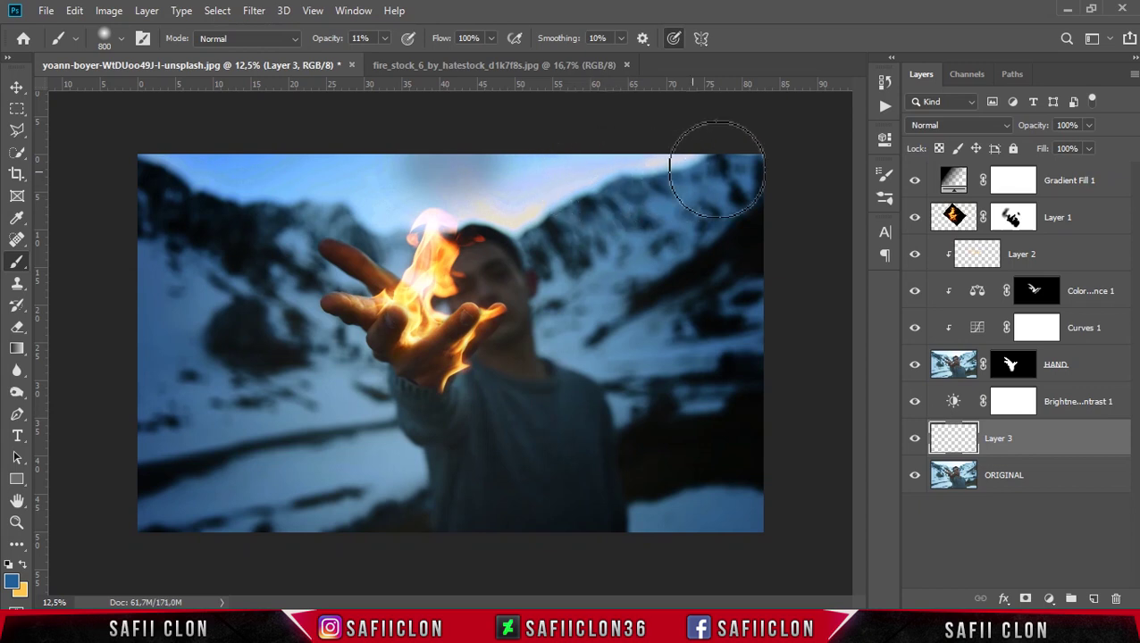
# Set Layer 3 to Hard Light and adjust the brush to 700 px at 8% opacity.
pyautogui.click(969, 125)
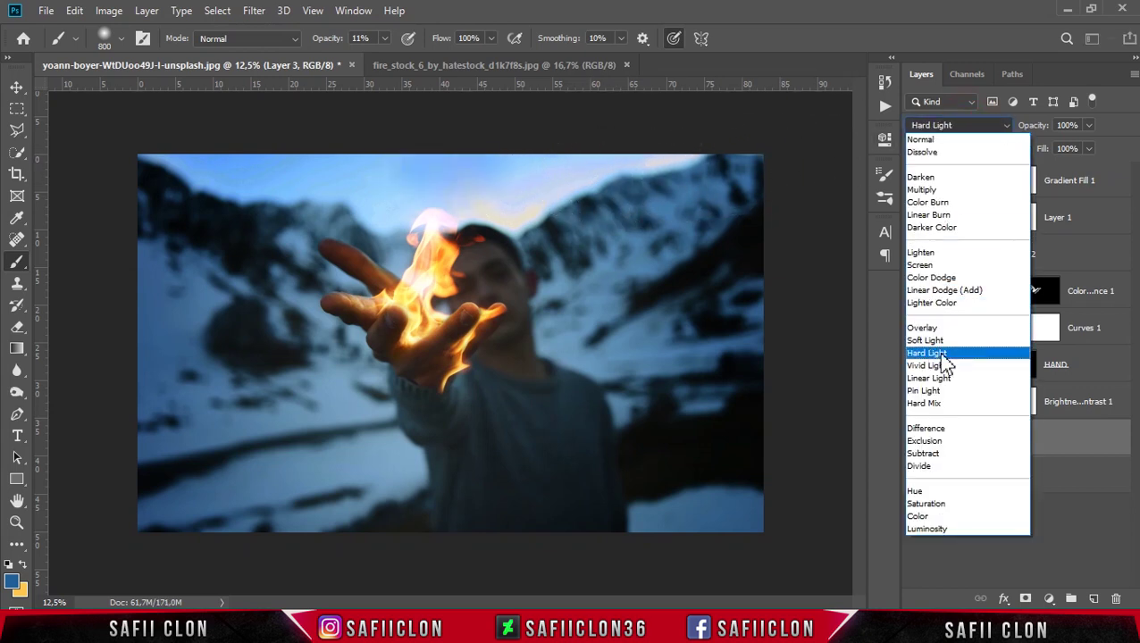
pyautogui.click(933, 353)
pyautogui.click(522, 203)
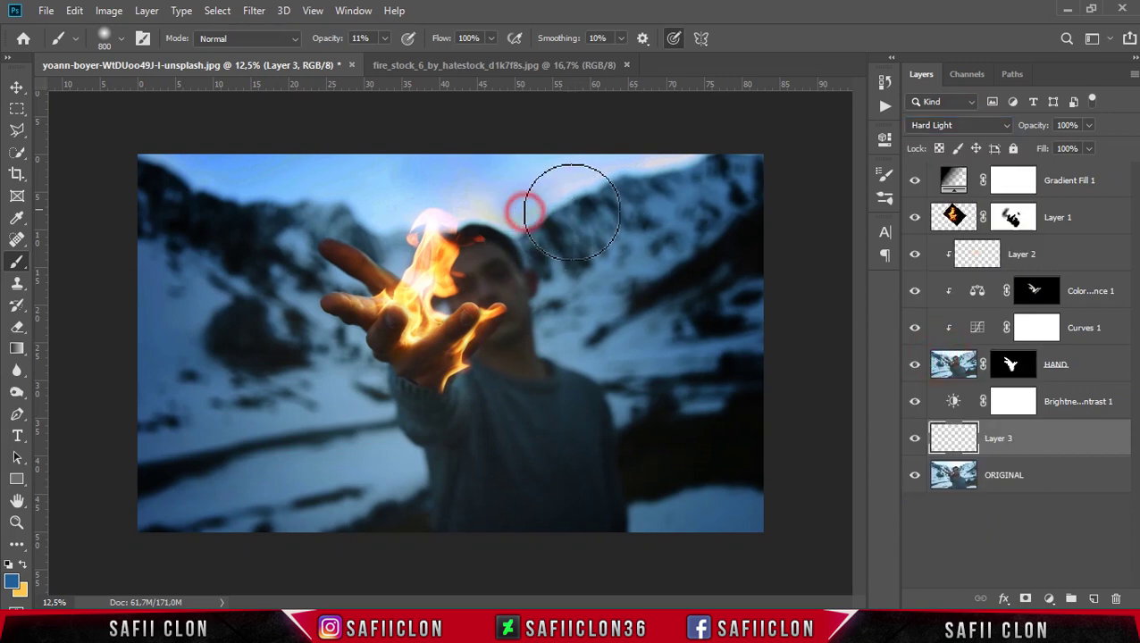
pyautogui.click(384, 38)
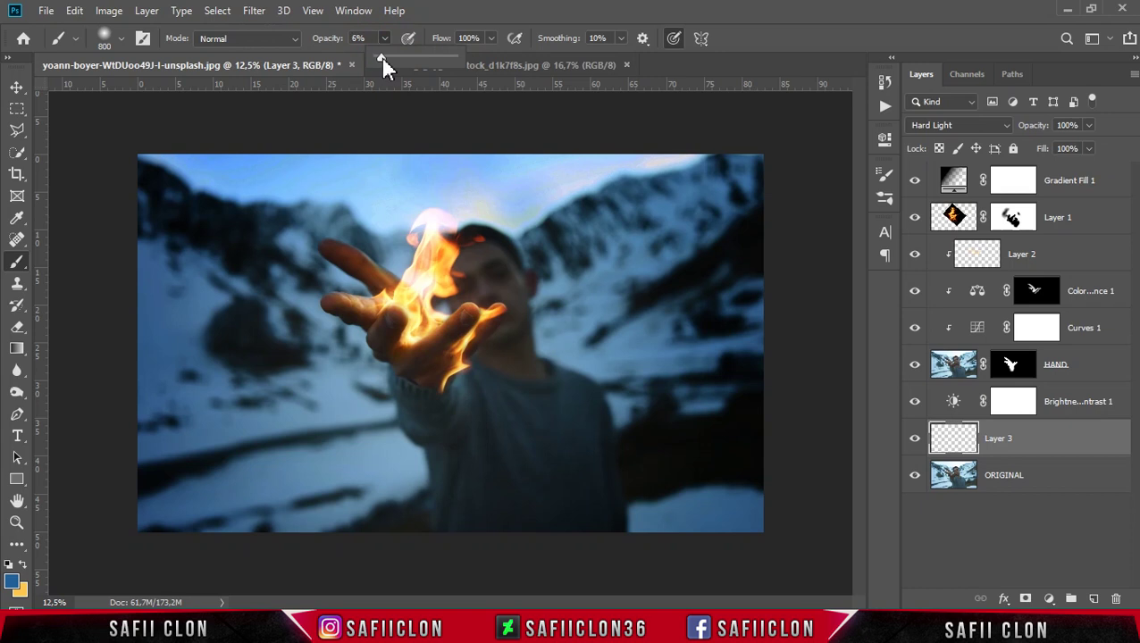
pyautogui.moveTo(382, 58); pyautogui.dragTo(386, 54)
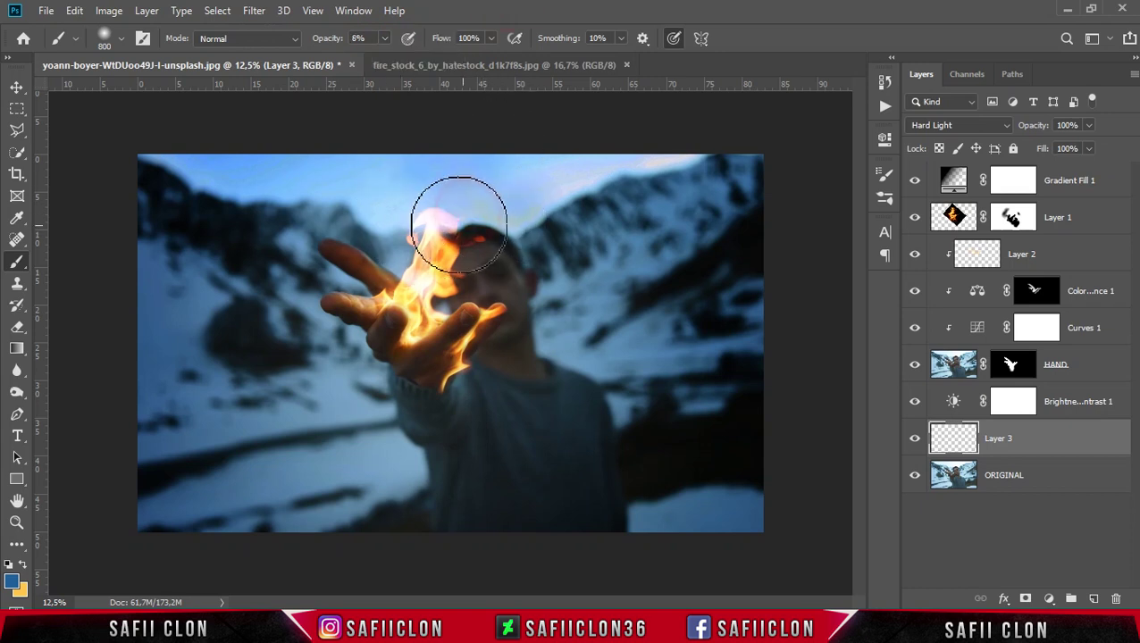
pyautogui.press('[')
pyautogui.press('0')
pyautogui.press('8')
# Dab faint blue across the sky and above the flame with an 800 px brush at 5%.
pyautogui.click(622, 157)
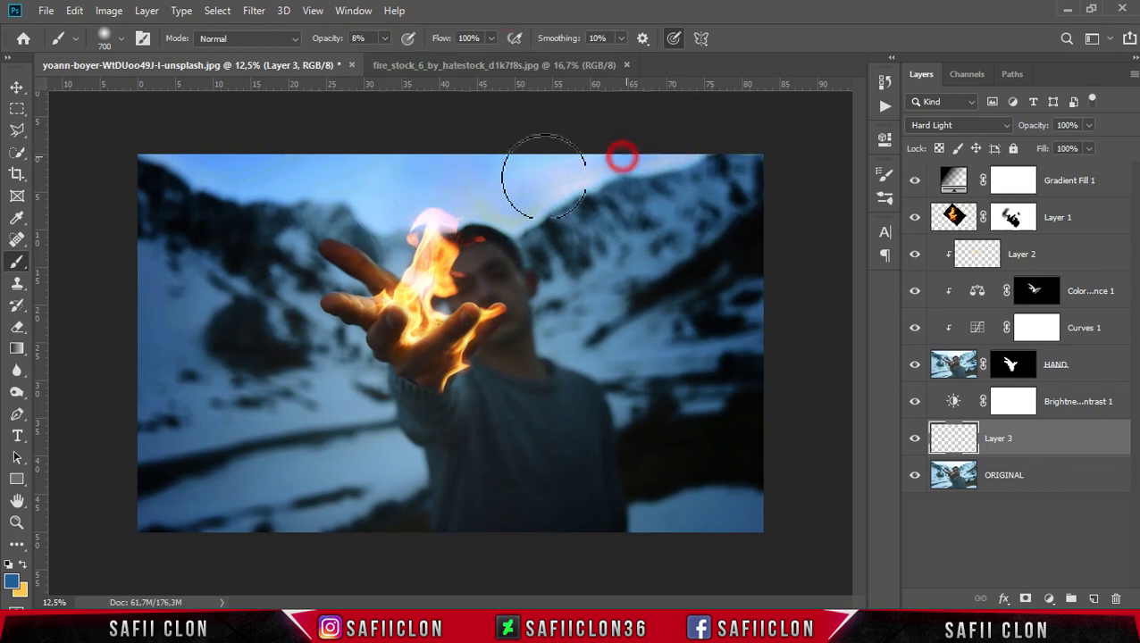
pyautogui.press(']')
pyautogui.press('0')
pyautogui.press('5')
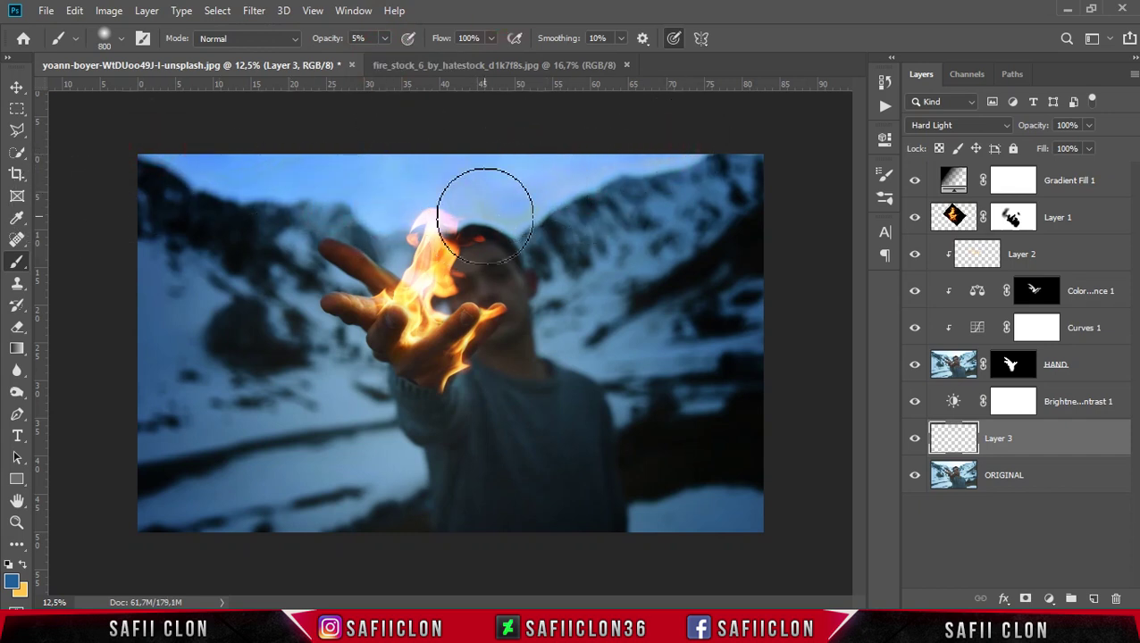
pyautogui.click(414, 185)
pyautogui.click(534, 183)
pyautogui.click(518, 203)
pyautogui.click(290, 178)
pyautogui.click(504, 155)
pyautogui.click(492, 219)
pyautogui.click(389, 236)
pyautogui.click(390, 168)
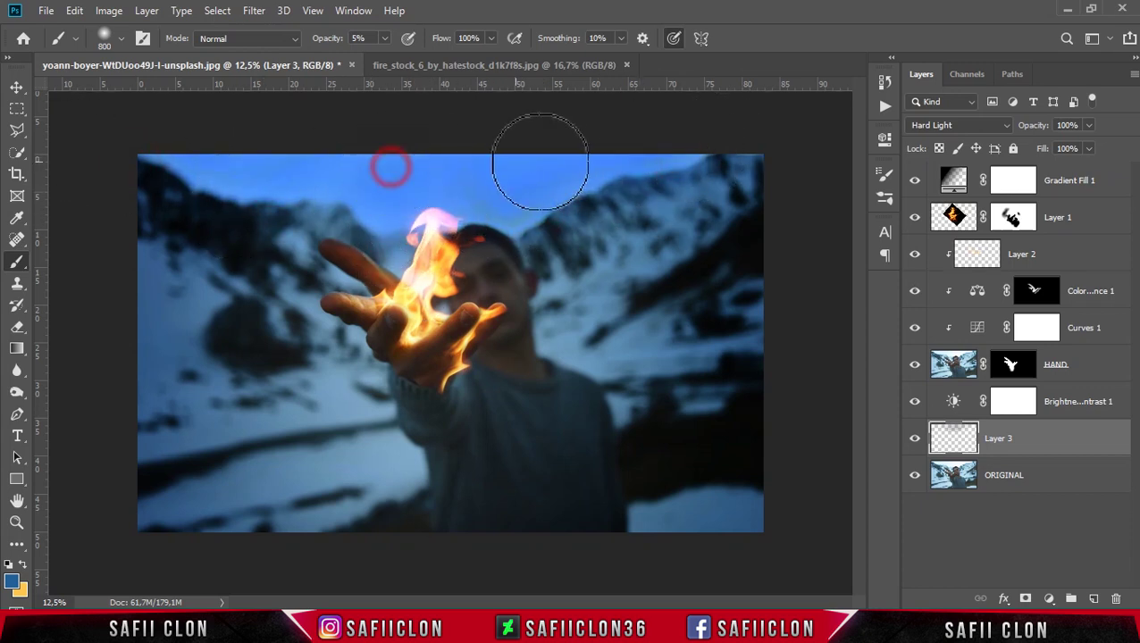
# Continue dabbing faint blue into the remaining sky areas using 400-600 px brush sizes.
pyautogui.click(339, 183)
pyautogui.click(401, 231)
pyautogui.click(376, 226)
pyautogui.click(438, 214)
pyautogui.click(531, 225)
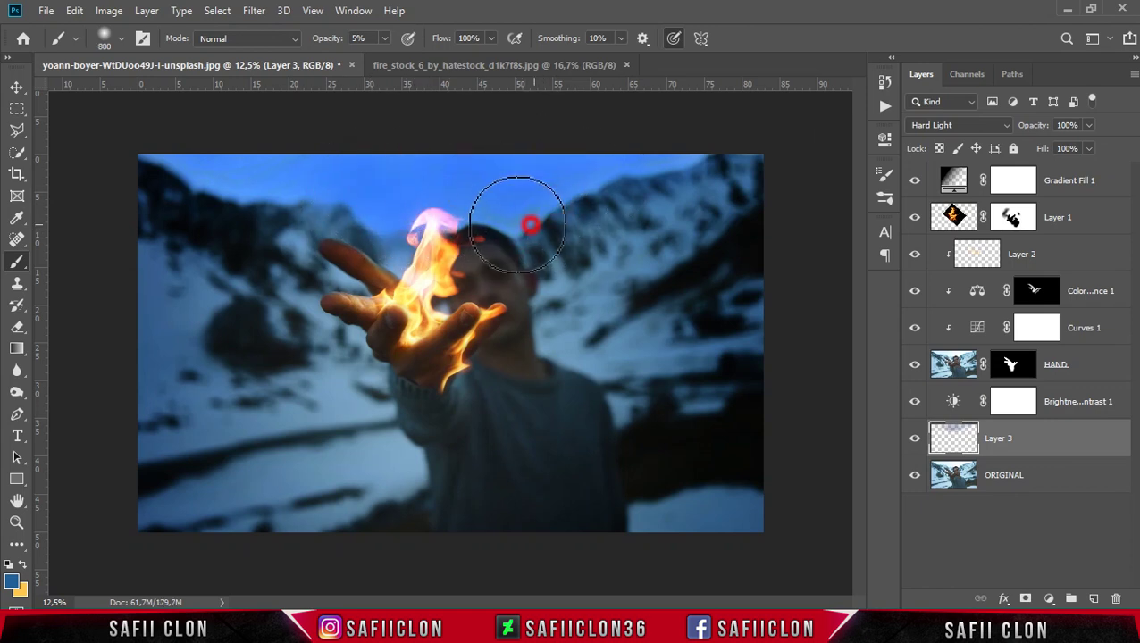
pyautogui.click(546, 158)
pyautogui.press('[')
pyautogui.press('[')
pyautogui.press('[')
pyautogui.click(402, 228)
pyautogui.click(376, 148)
pyautogui.press(']')
pyautogui.press(']')
pyautogui.click(254, 150)
pyautogui.click(320, 213)
pyautogui.click(297, 231)
# Toggle Layer 3 to compare the sky, then add empty Layer 4 above it.
pyautogui.click(916, 447)
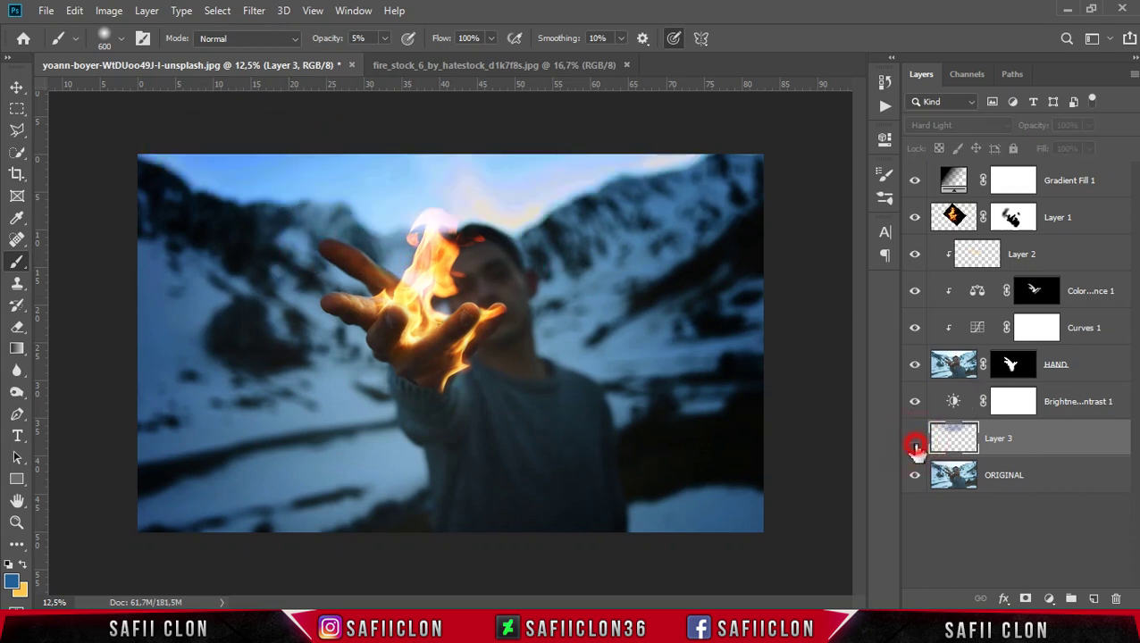
pyautogui.click(914, 442)
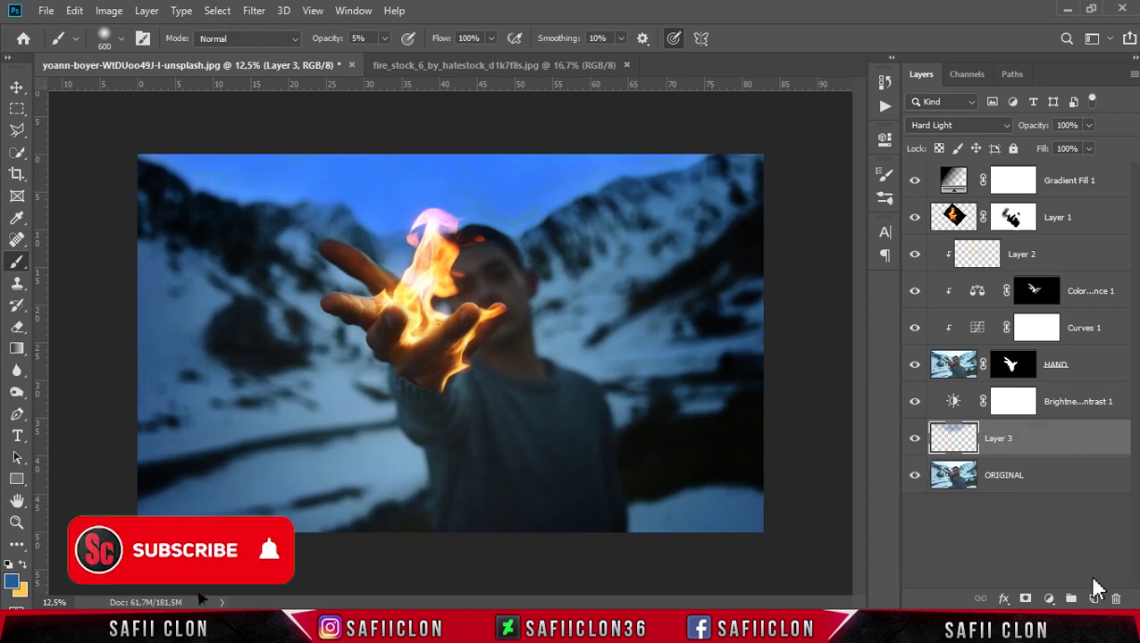
pyautogui.click(1091, 598)
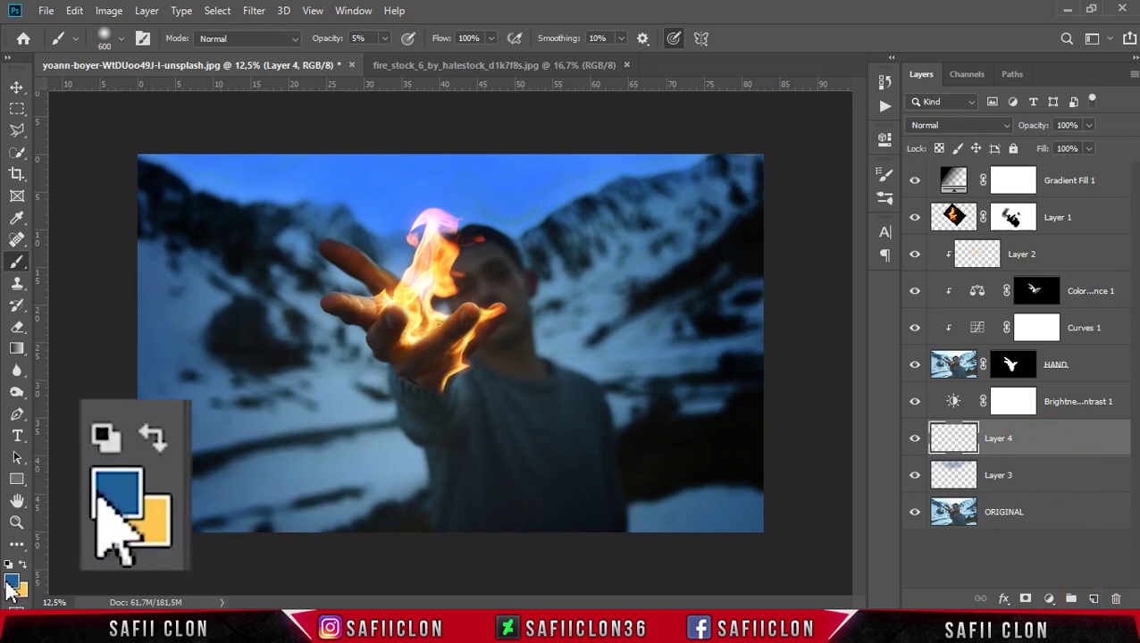
# Make yellow the foreground colour and set the soft round brush to 354 px at 5% opacity.
pyautogui.click(22, 565)
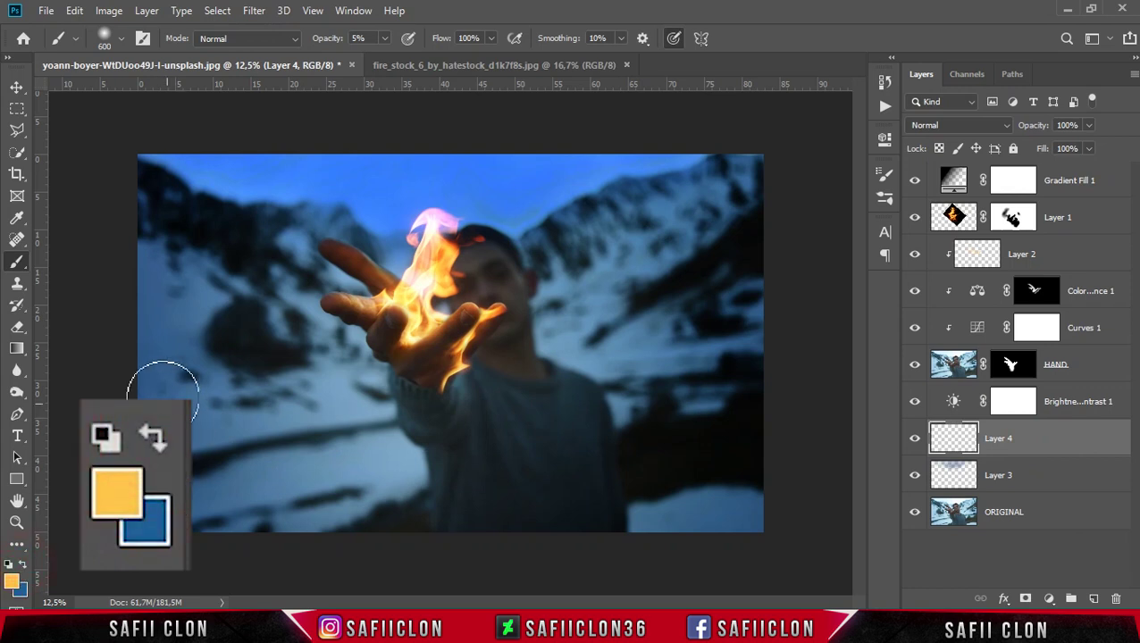
pyautogui.rightClick(19, 274)
pyautogui.click(62, 259)
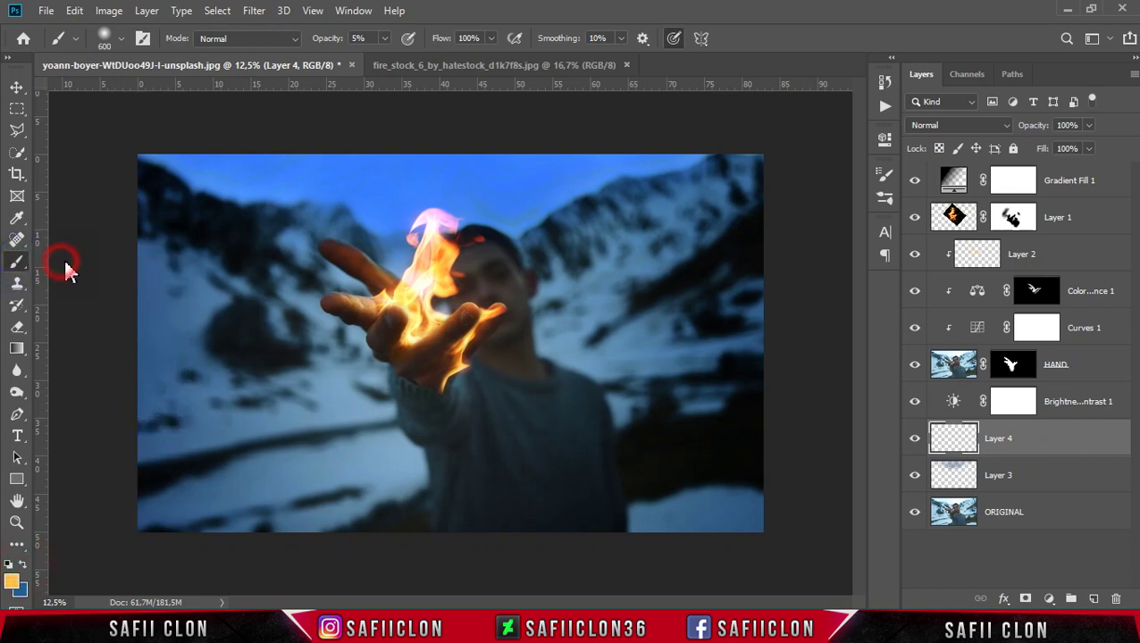
pyautogui.click(122, 38)
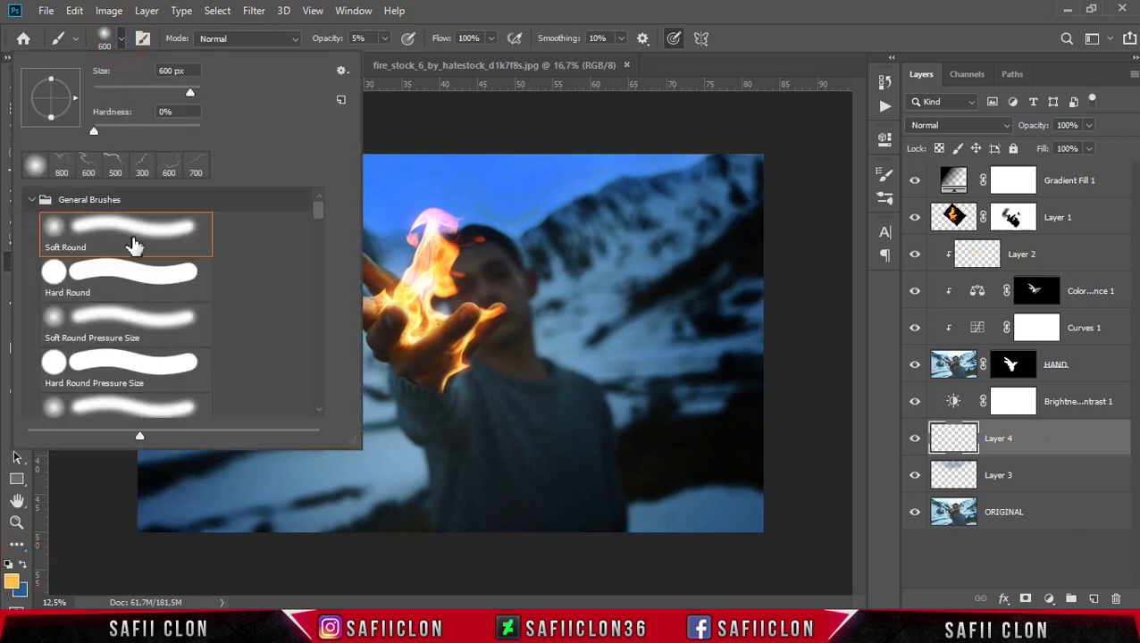
pyautogui.moveTo(188, 93); pyautogui.dragTo(182, 95)
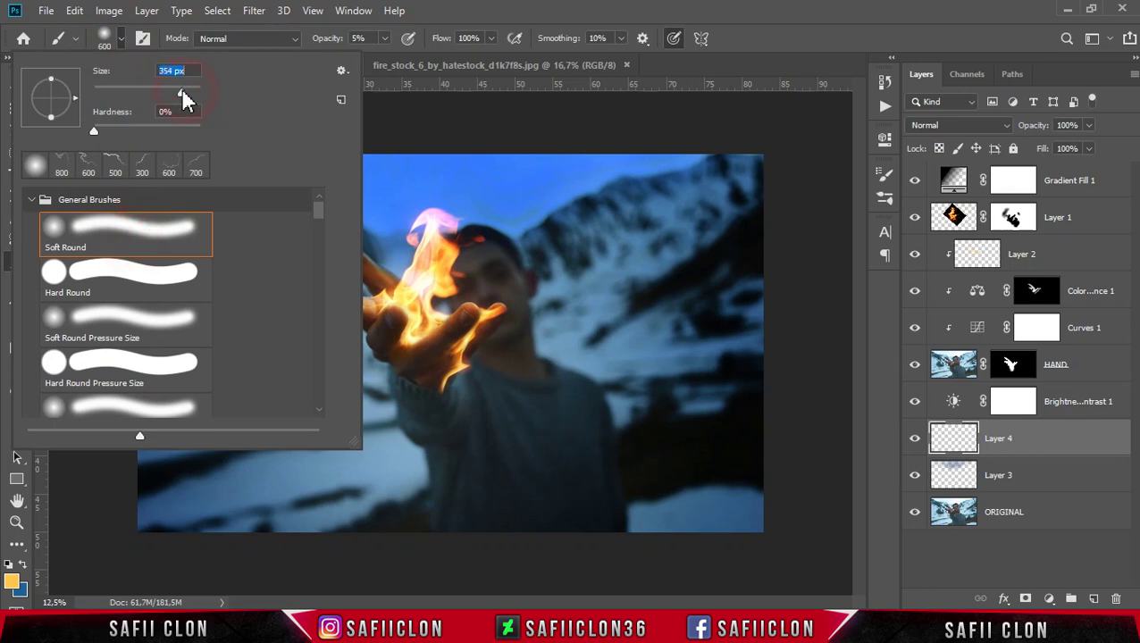
pyautogui.click(122, 39)
pyautogui.click(384, 39)
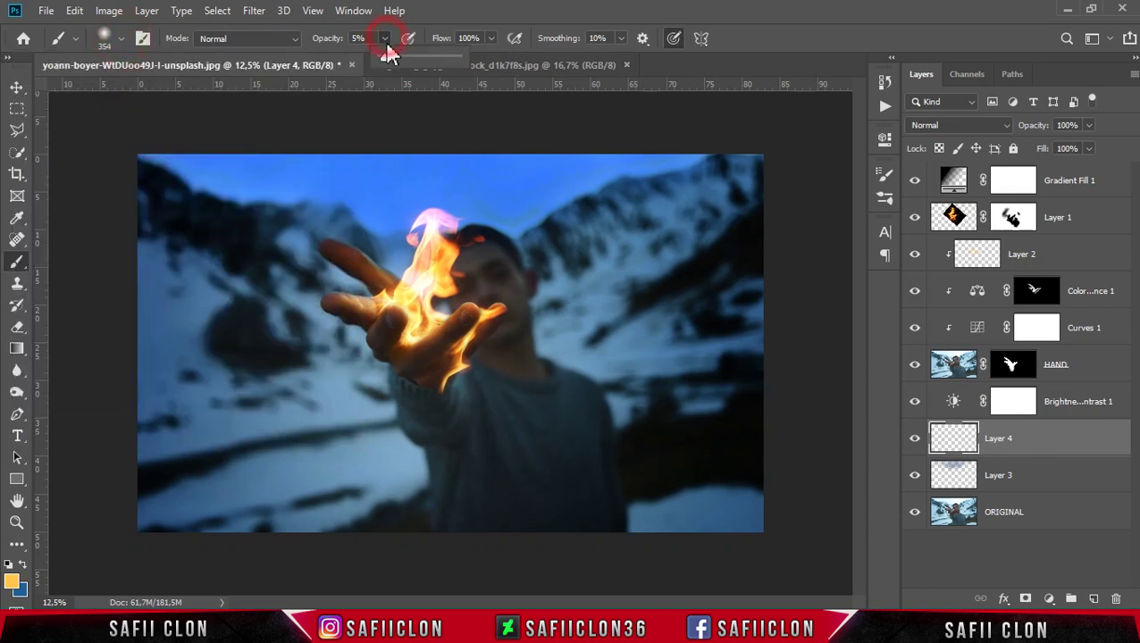
pyautogui.click(468, 25)
# Dab faint yellow over the hand with a smaller brush and set Layer 4 to Overlay.
pyautogui.press('[')
pyautogui.click(459, 388)
pyautogui.moveTo(455, 384); pyautogui.dragTo(457, 383)
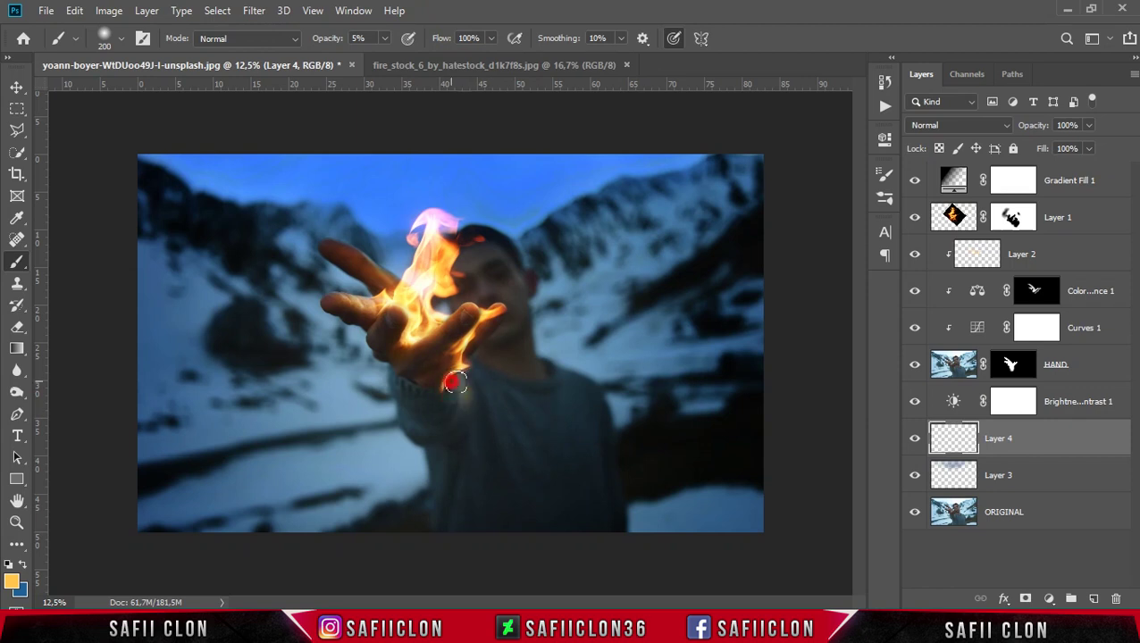
pyautogui.click(950, 124)
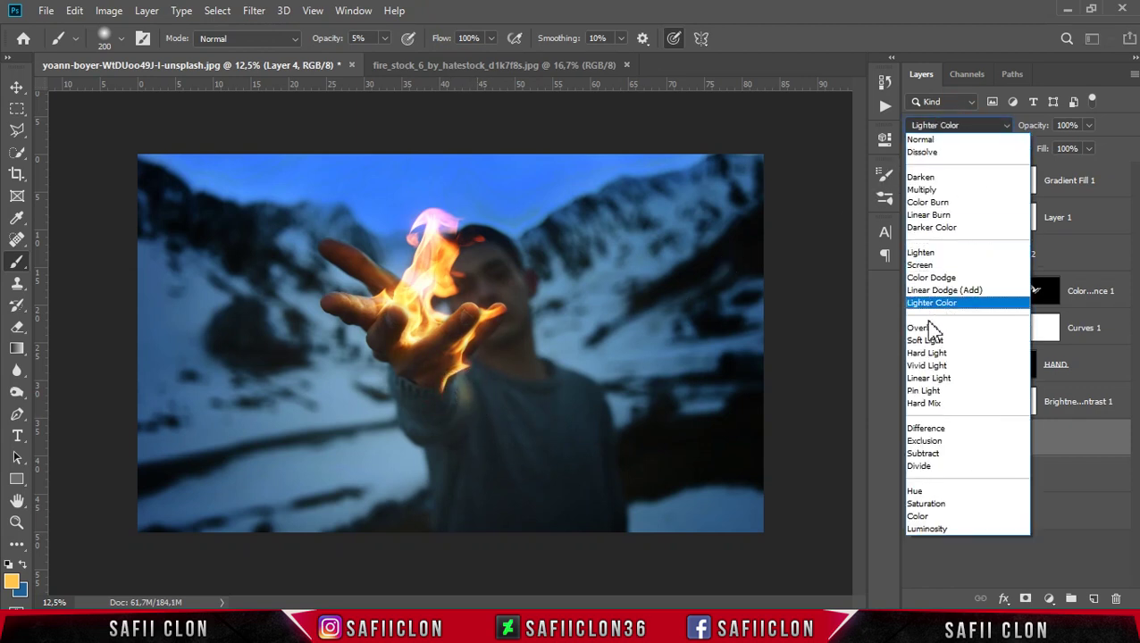
pyautogui.click(923, 329)
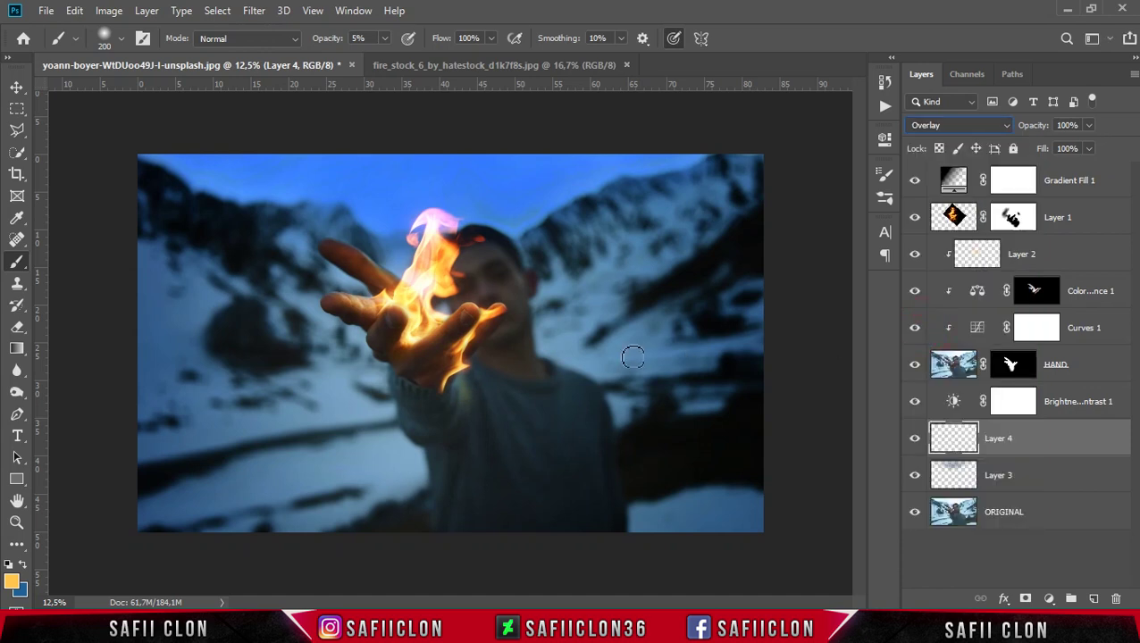
# Zoom in on the flaming hand and set the brush opacity to 6%.
pyautogui.hotkey('ctrl', '+')
pyautogui.hotkey('ctrl', '+')
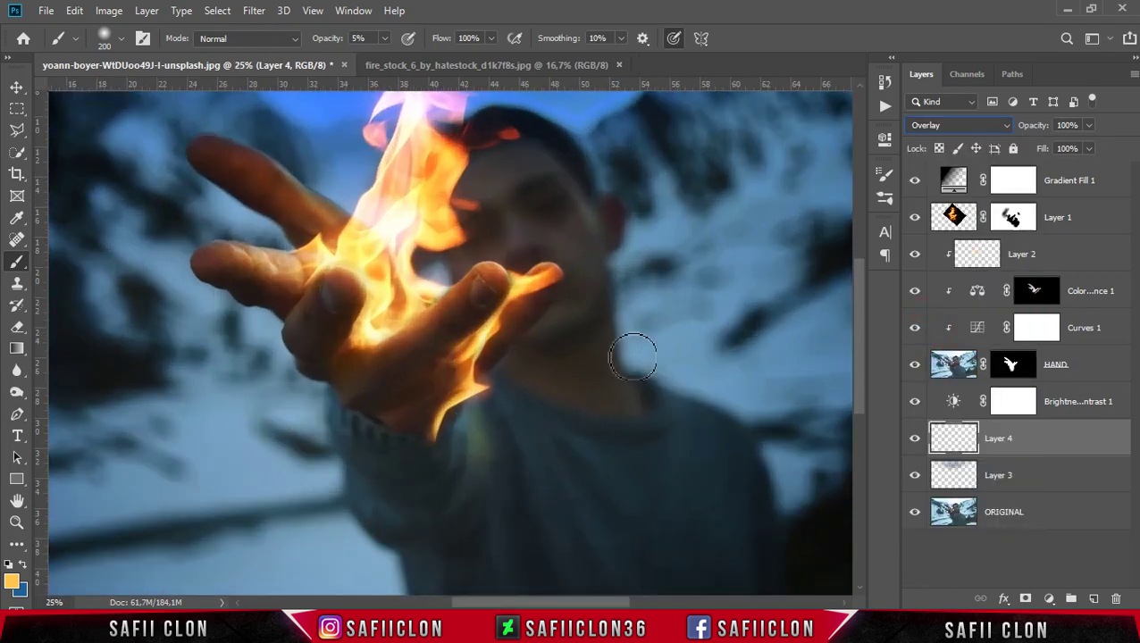
pyautogui.click(384, 38)
pyautogui.moveTo(382, 67); pyautogui.dragTo(387, 62)
pyautogui.click(500, 203)
# Paint soft warm glow strokes over the hand, fingers and wrist, resizing the brush as needed.
pyautogui.press('[')
pyautogui.press('[')
pyautogui.press('[')
pyautogui.click(476, 261)
pyautogui.click(547, 317)
pyautogui.press(']')
pyautogui.press(']')
pyautogui.press('[')
pyautogui.press('[')
pyautogui.click(506, 400)
pyautogui.click(476, 372)
pyautogui.scroll(-1, 514, 425)
pyautogui.press(']')
pyautogui.press(']')
pyautogui.press(']')
pyautogui.click(458, 373)
pyautogui.press('[')
pyautogui.press('[')
pyautogui.press('[')
pyautogui.click(440, 409)
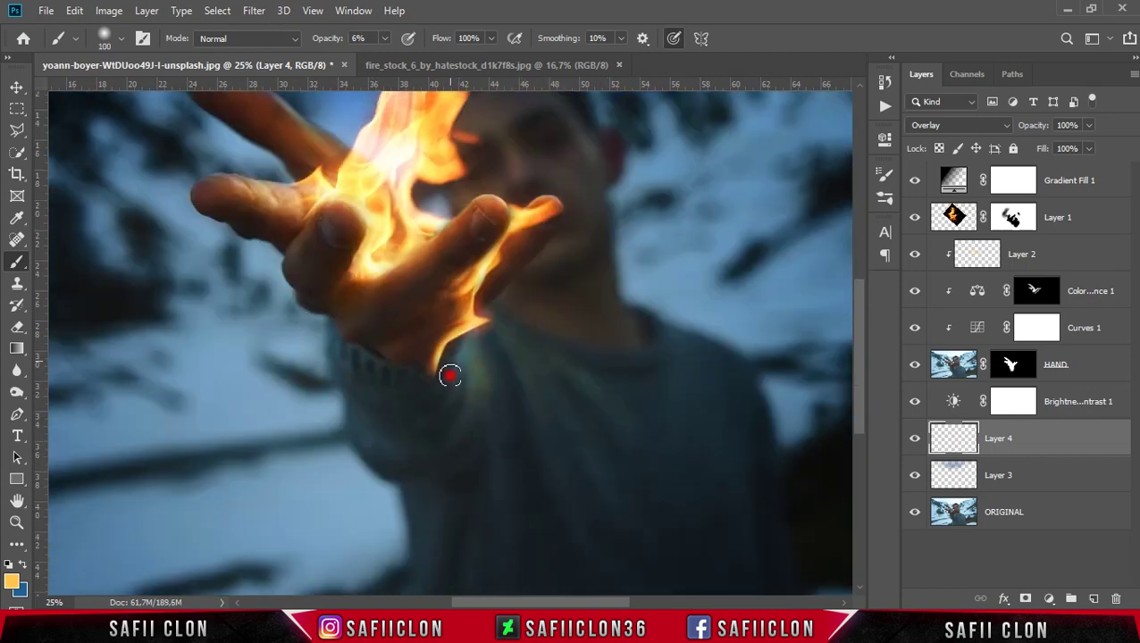
pyautogui.click(459, 364)
# Add glow near the flame, face and hand edges, then toggle Layer 4 to compare.
pyautogui.scroll(1, 534, 390)
pyautogui.press(']')
pyautogui.press(']')
pyautogui.press(']')
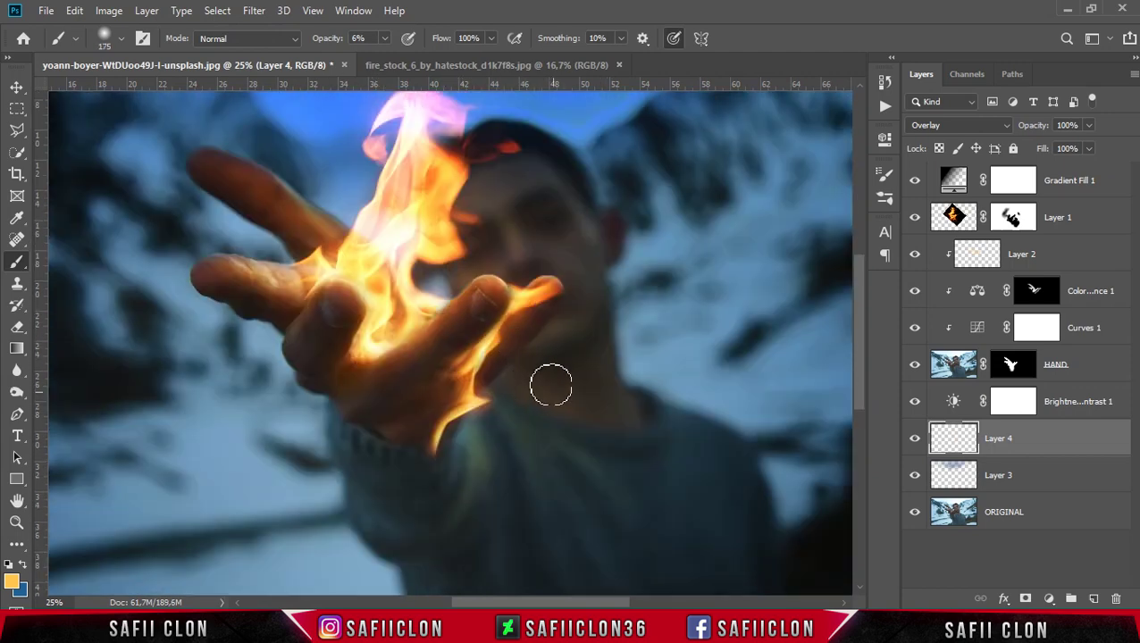
pyautogui.click(567, 323)
pyautogui.click(522, 245)
pyautogui.press('[')
pyautogui.press(']')
pyautogui.press(']')
pyautogui.click(447, 237)
pyautogui.click(493, 432)
pyautogui.click(532, 381)
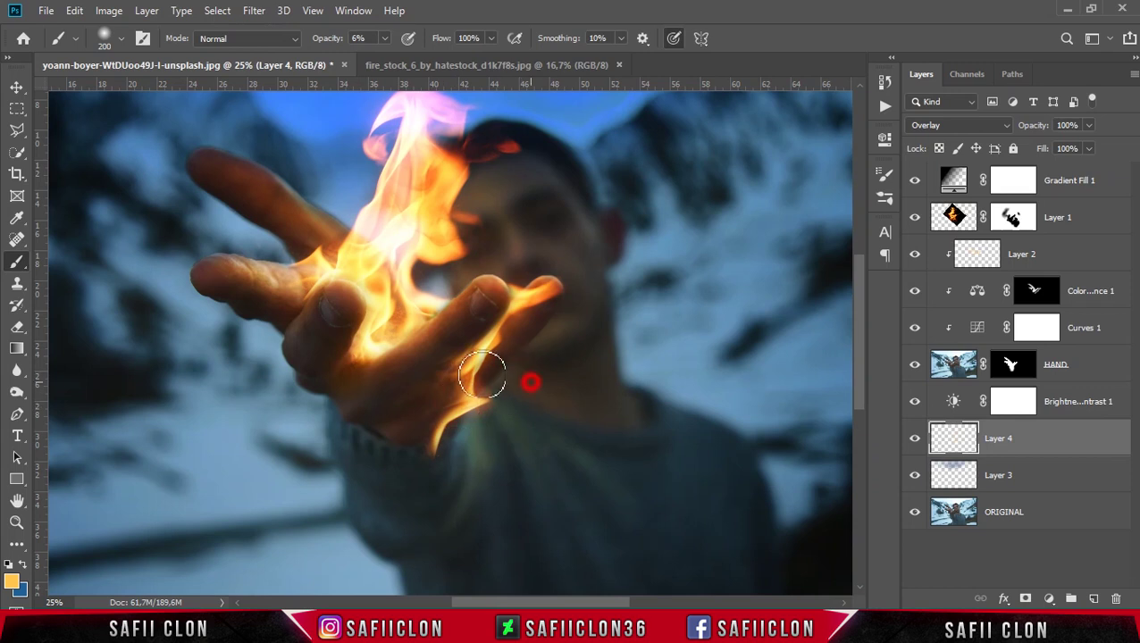
pyautogui.click(915, 438)
pyautogui.click(915, 439)
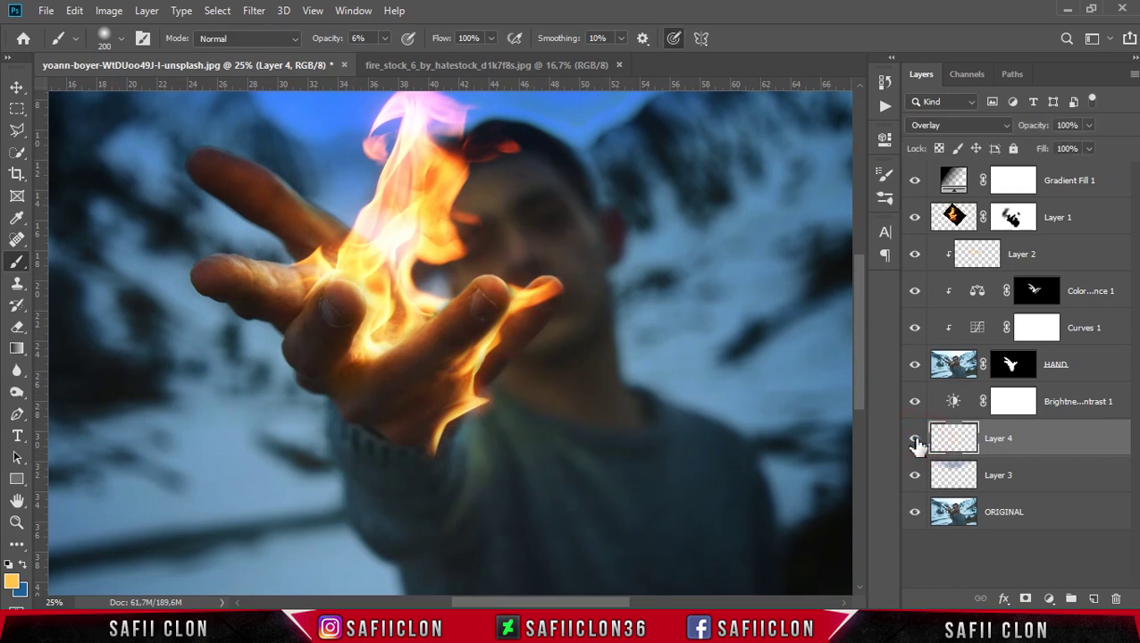
# Add a Color Balance layer clipped to Layer 4, shifting shadows toward red and slightly yellow.
pyautogui.click(1050, 599)
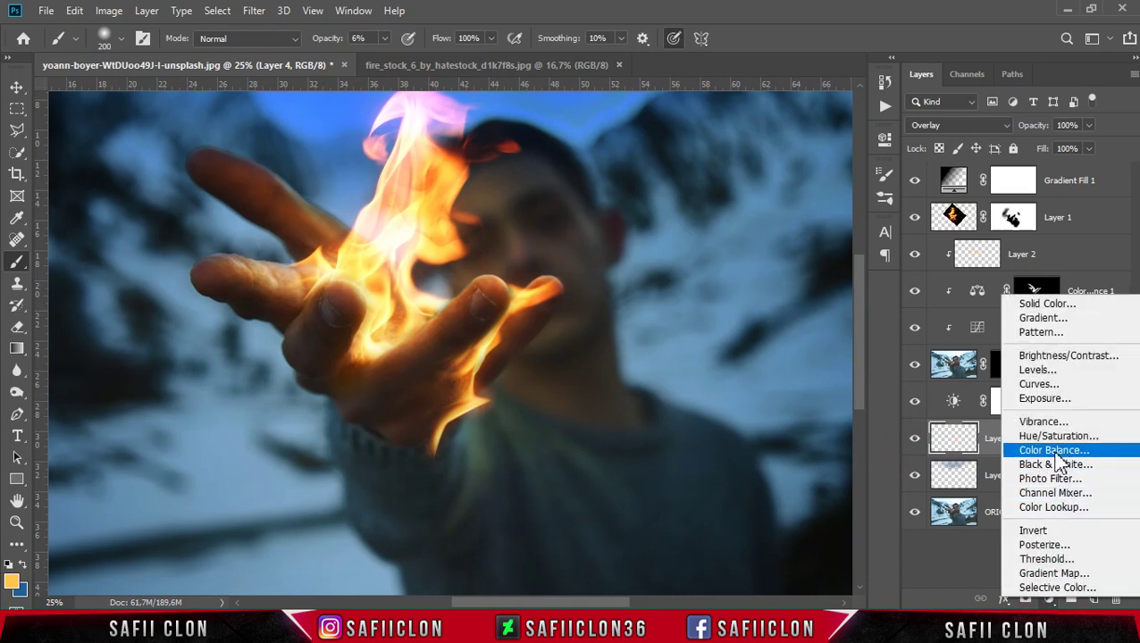
pyautogui.click(1054, 451)
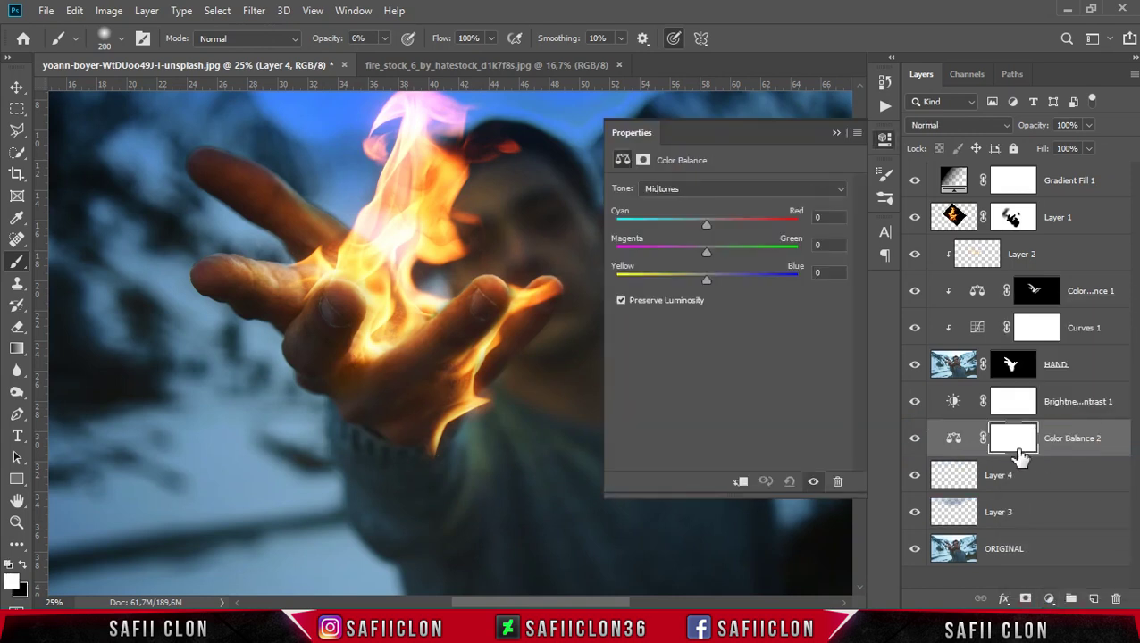
pyautogui.click(736, 483)
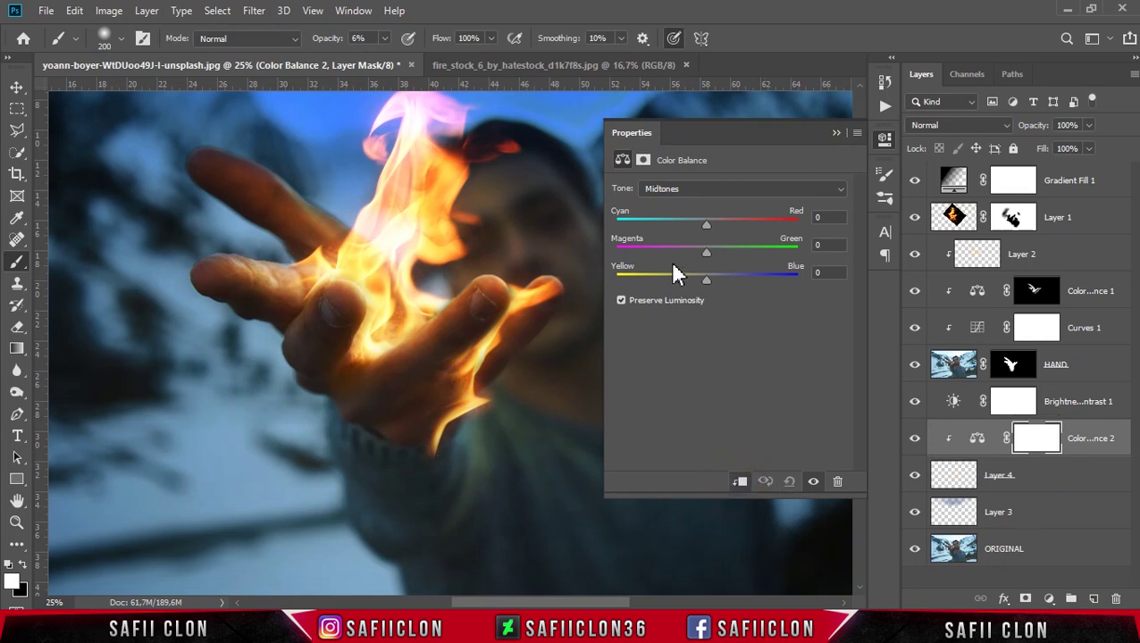
pyautogui.click(716, 192)
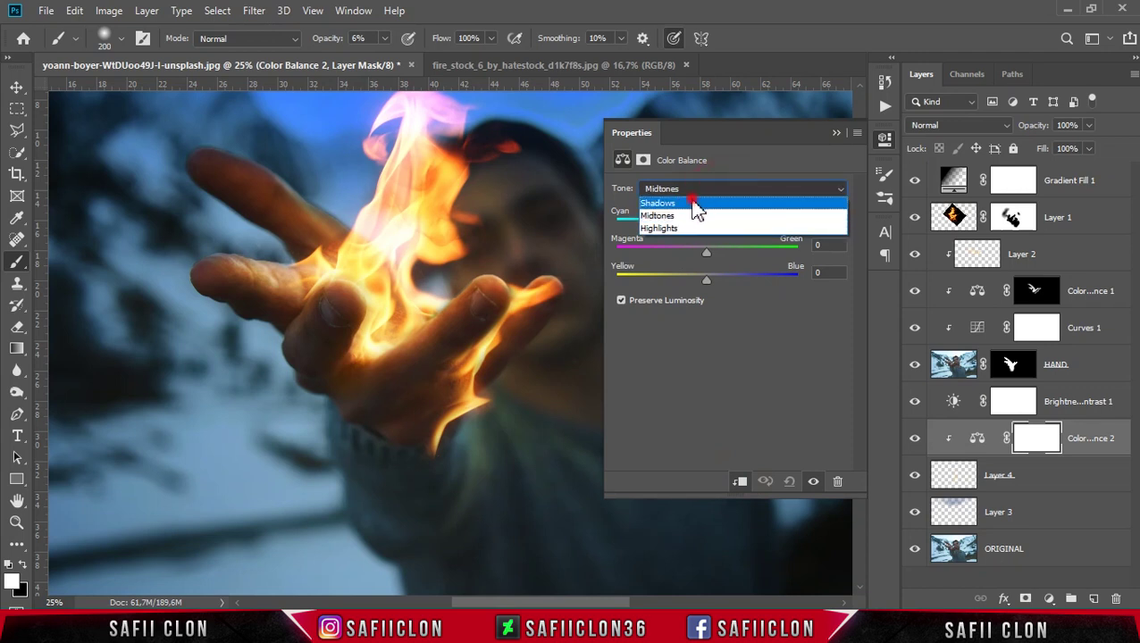
pyautogui.click(696, 205)
pyautogui.moveTo(707, 223); pyautogui.dragTo(726, 224)
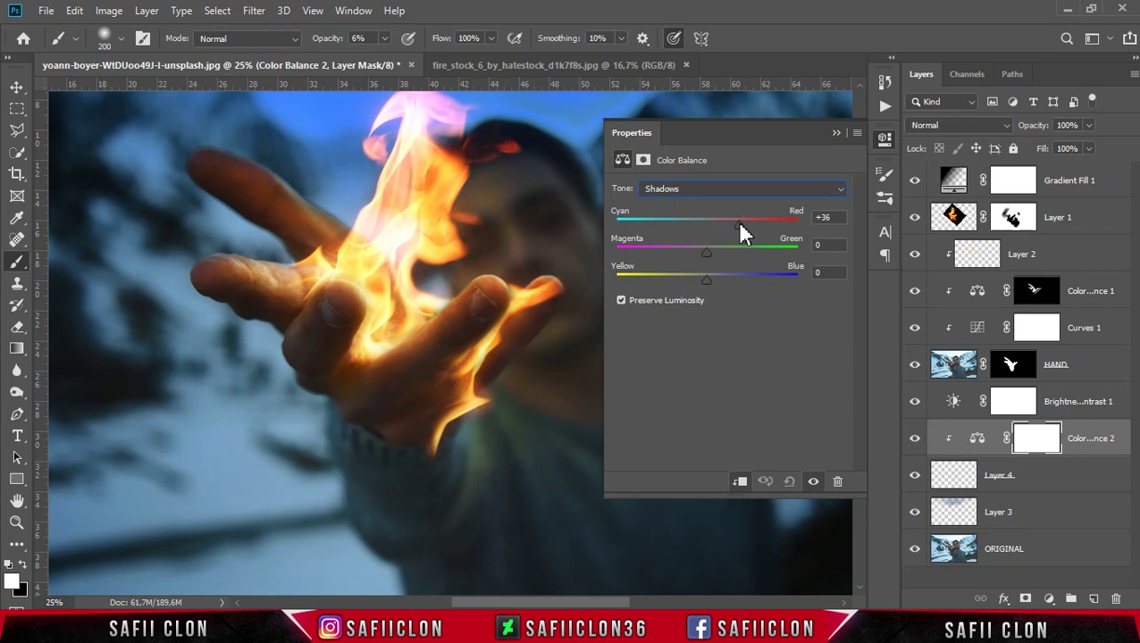
pyautogui.moveTo(706, 281); pyautogui.dragTo(704, 281)
# Push the midtones toward red (+85), compare by toggling Layer 4, and zoom out.
pyautogui.click(739, 189)
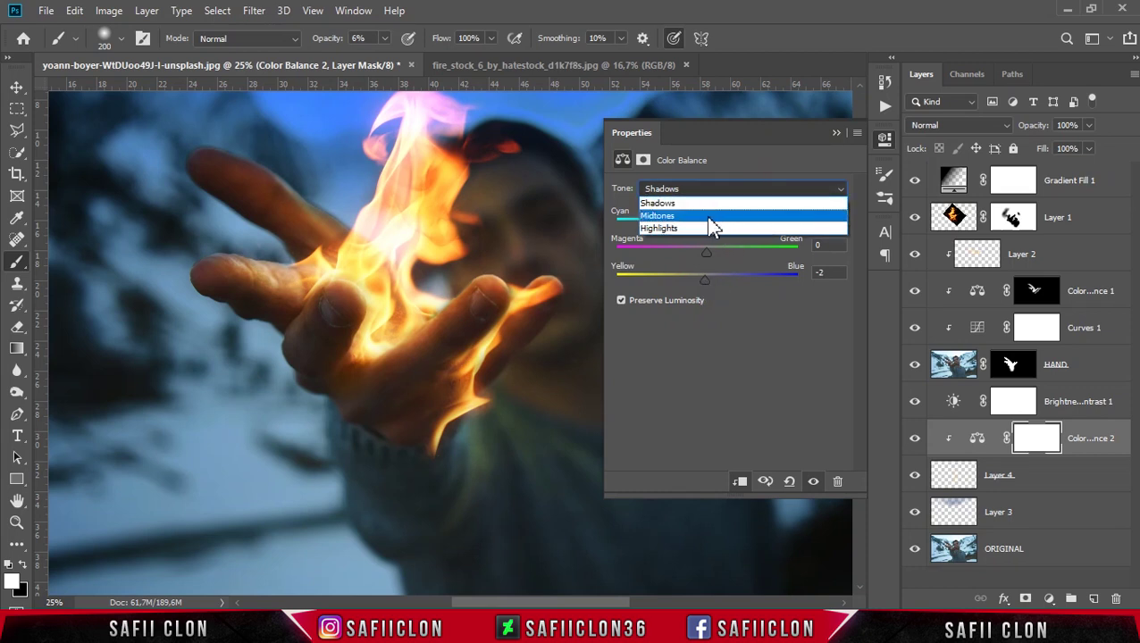
pyautogui.click(715, 217)
pyautogui.moveTo(707, 226); pyautogui.dragTo(781, 229)
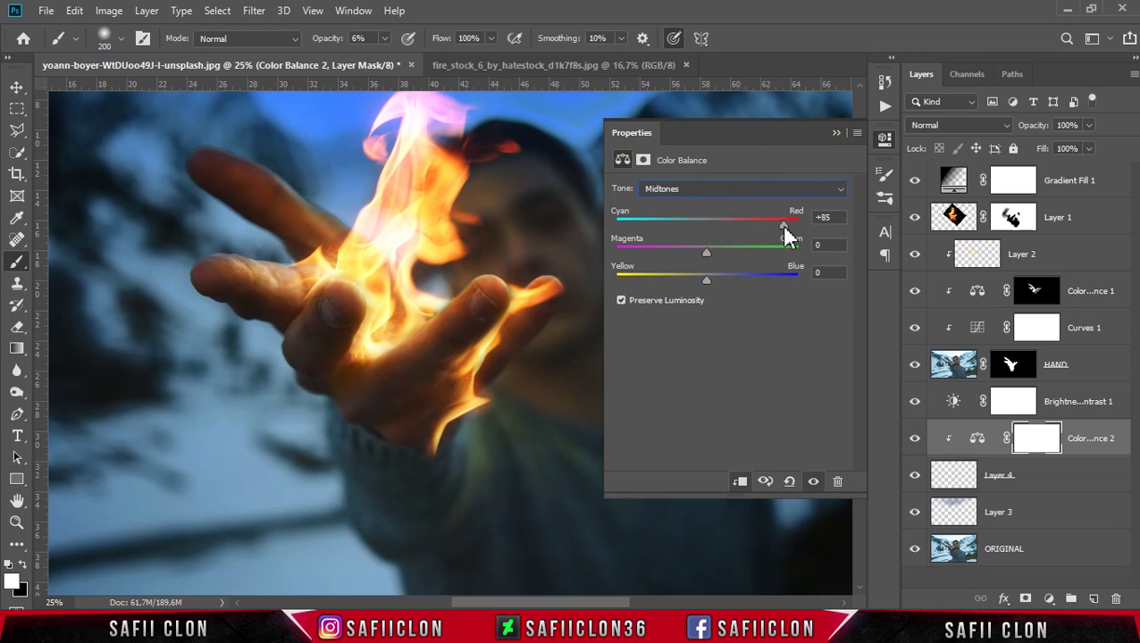
pyautogui.click(835, 133)
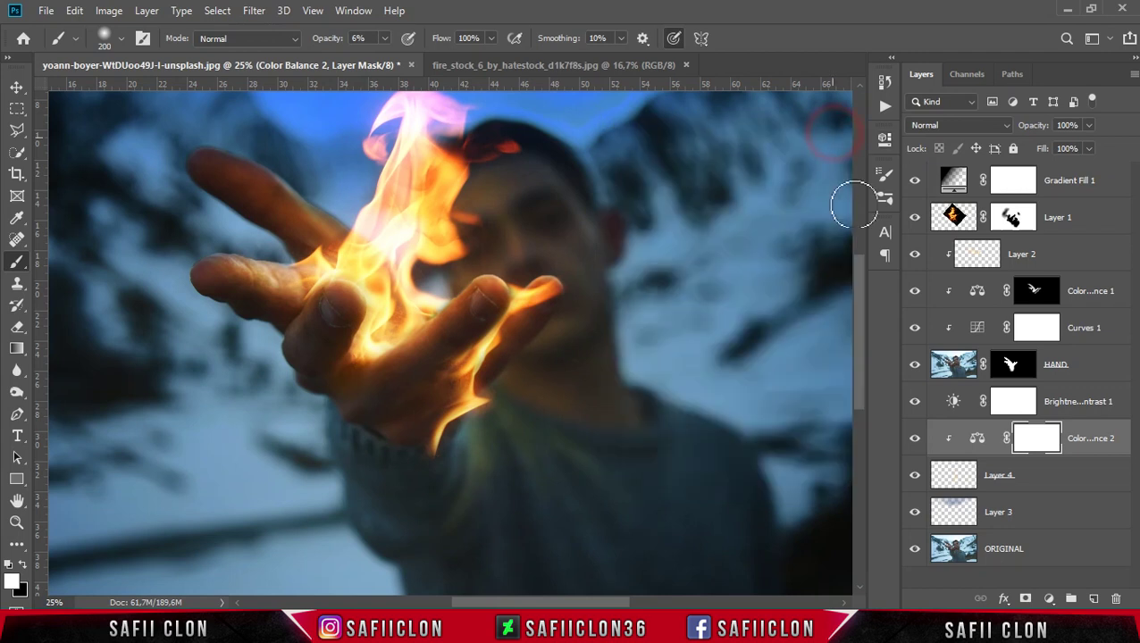
pyautogui.click(915, 476)
pyautogui.click(915, 476)
pyautogui.hotkey('ctrl', '-')
pyautogui.hotkey('ctrl', '-')
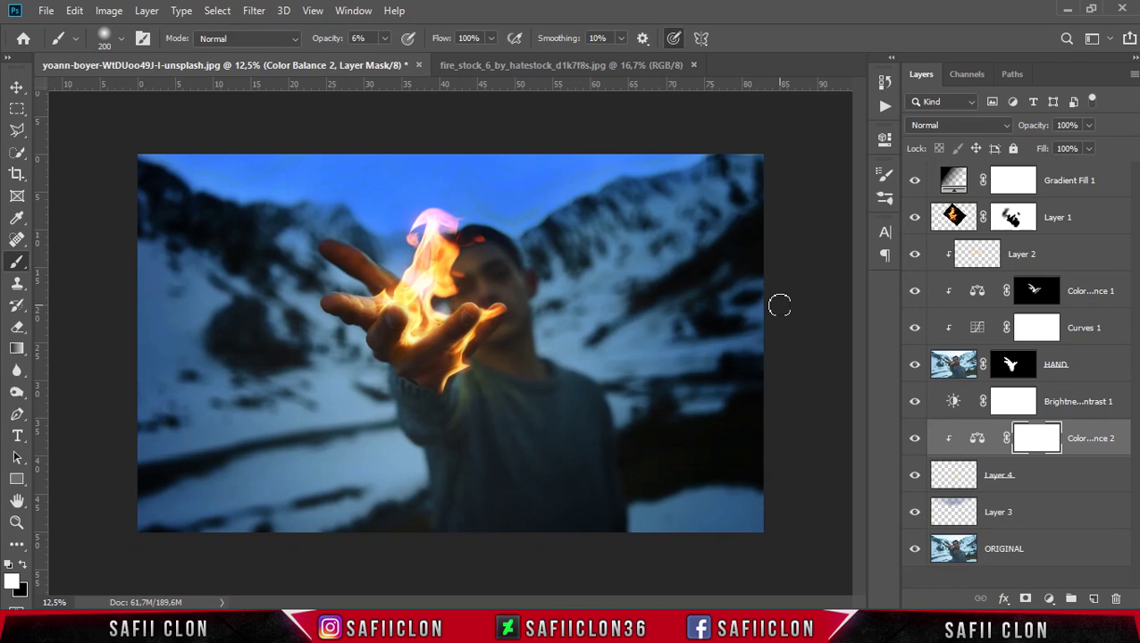
# Crop the left, right and bottom edges inward, leaving the image roughly 47 in tall.
pyautogui.click(1101, 183)
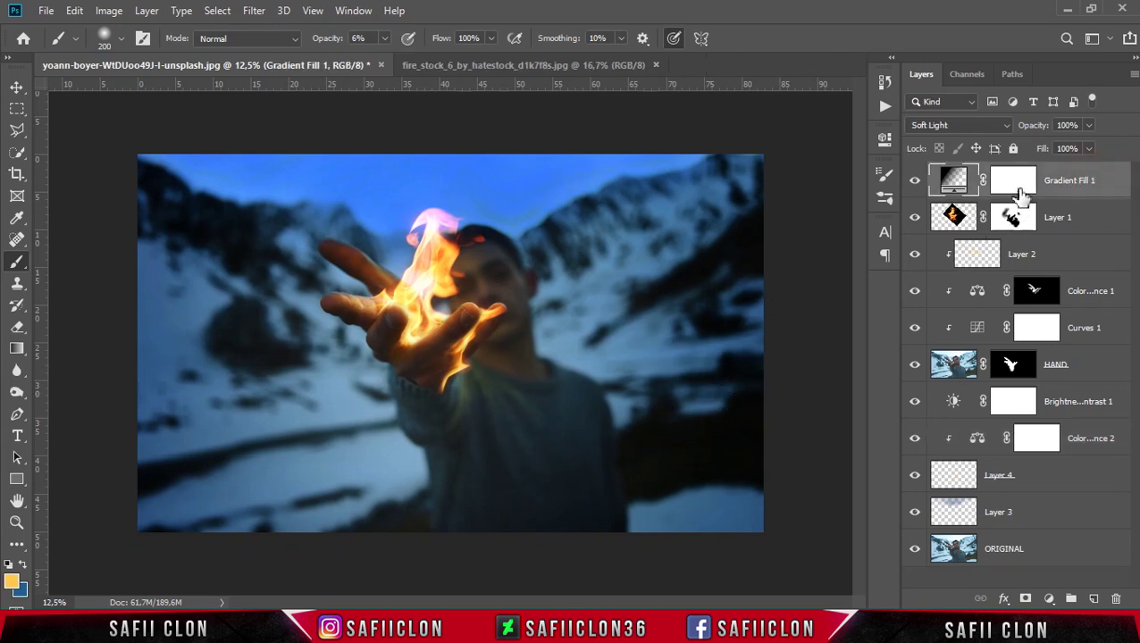
pyautogui.rightClick(17, 179)
pyautogui.click(72, 172)
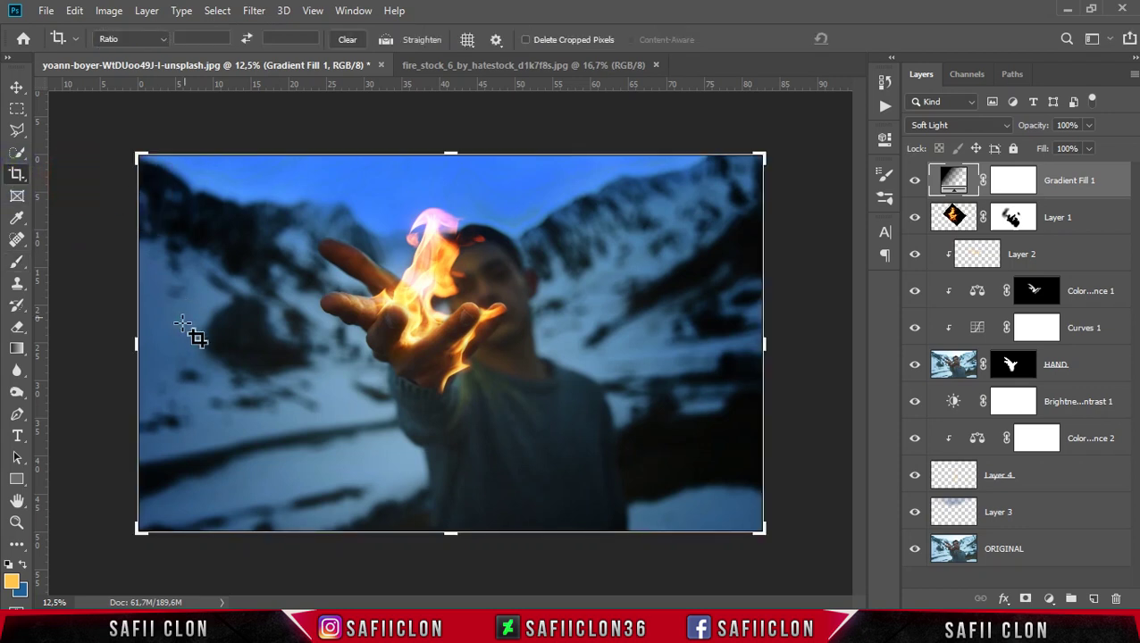
pyautogui.moveTo(138, 343); pyautogui.dragTo(157, 345)
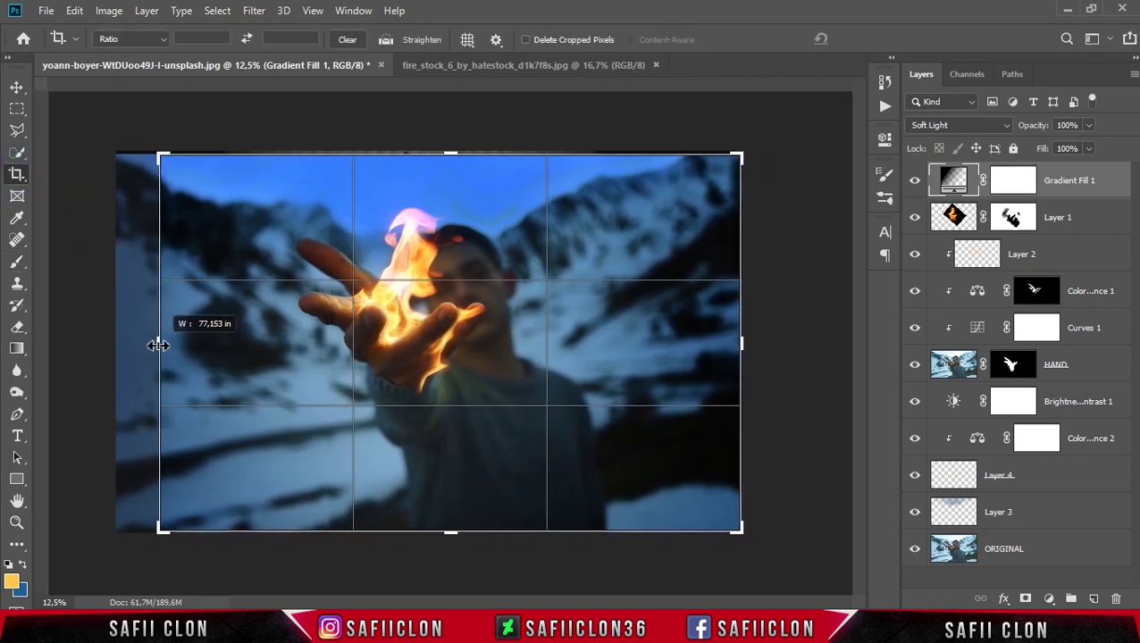
pyautogui.moveTo(158, 345); pyautogui.dragTo(155, 345)
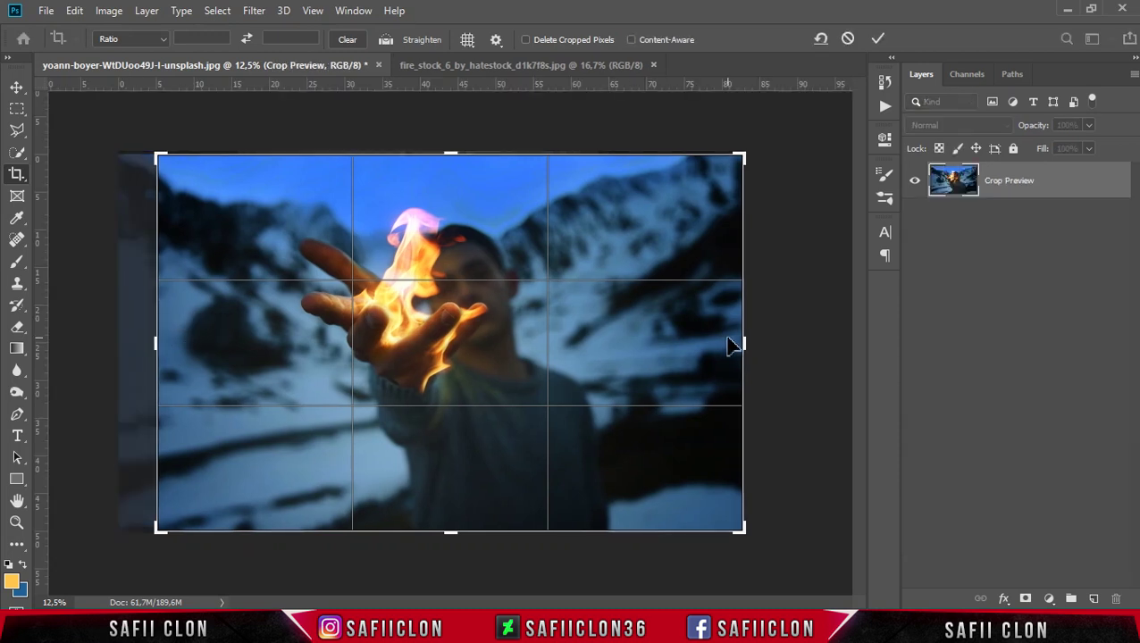
pyautogui.moveTo(738, 346); pyautogui.dragTo(734, 345)
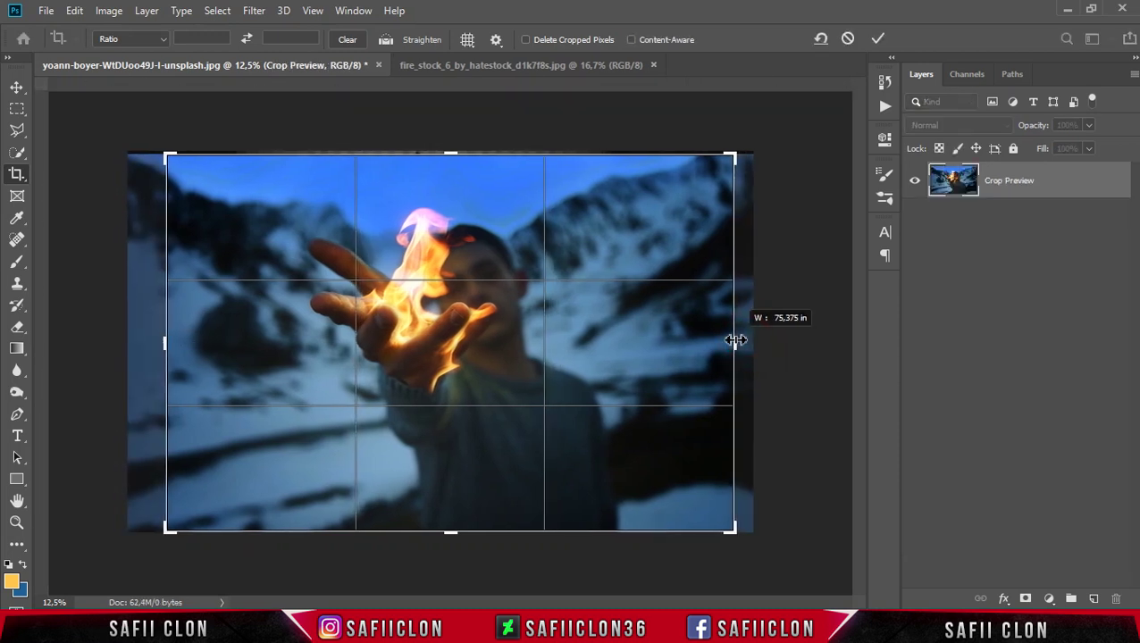
pyautogui.moveTo(166, 343); pyautogui.dragTo(173, 345)
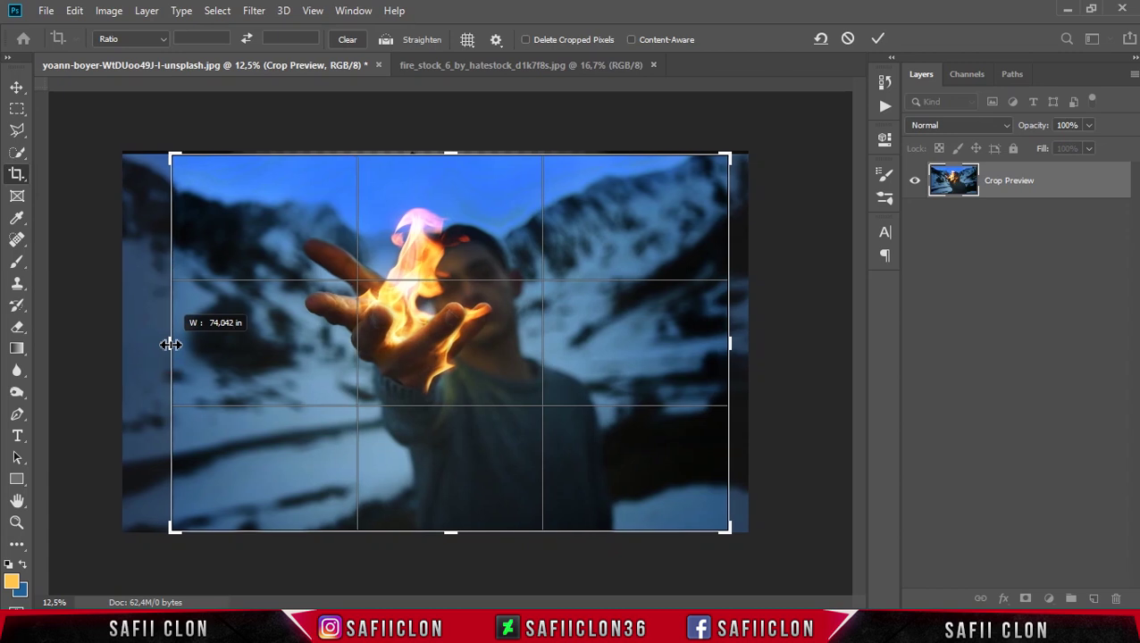
pyautogui.moveTo(452, 532); pyautogui.dragTo(453, 521)
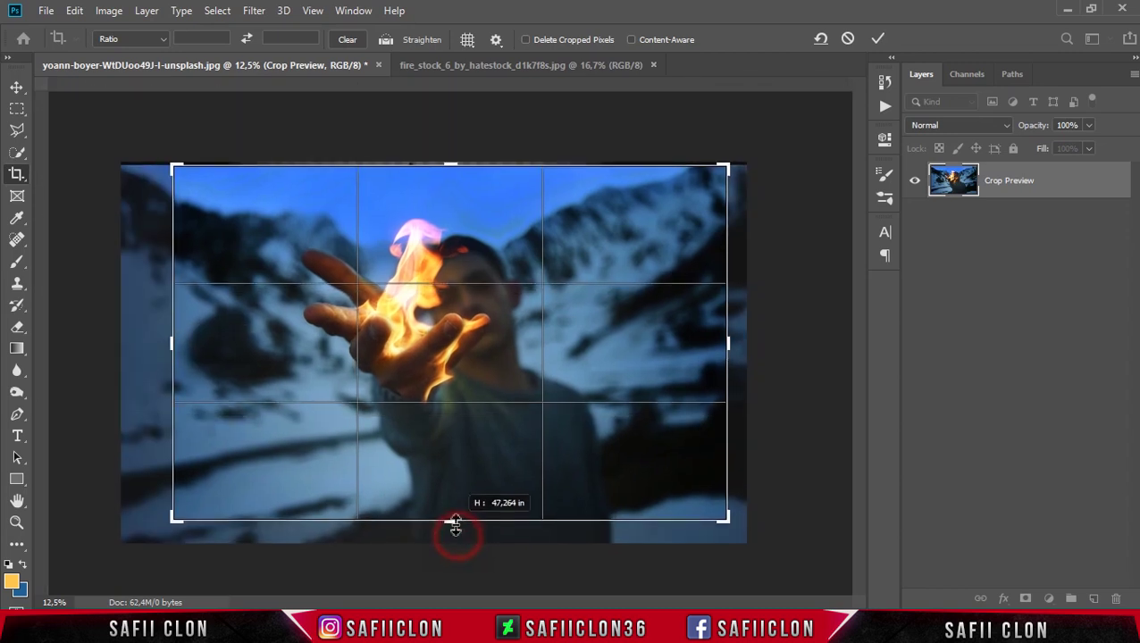
pyautogui.hotkey('ctrl', 'r')
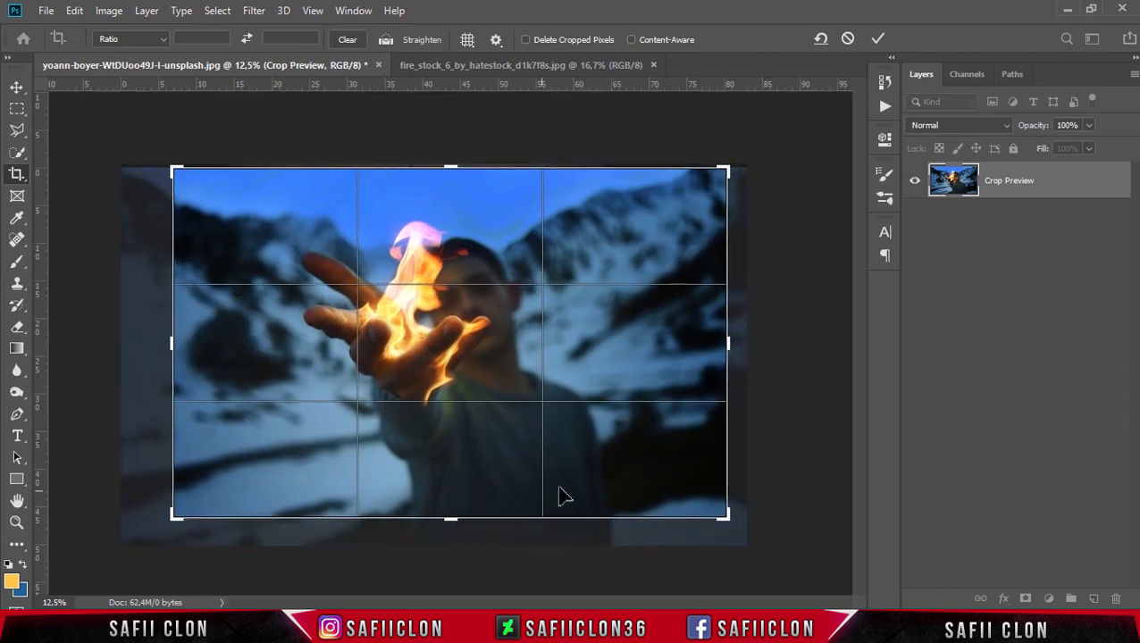
pyautogui.click(879, 39)
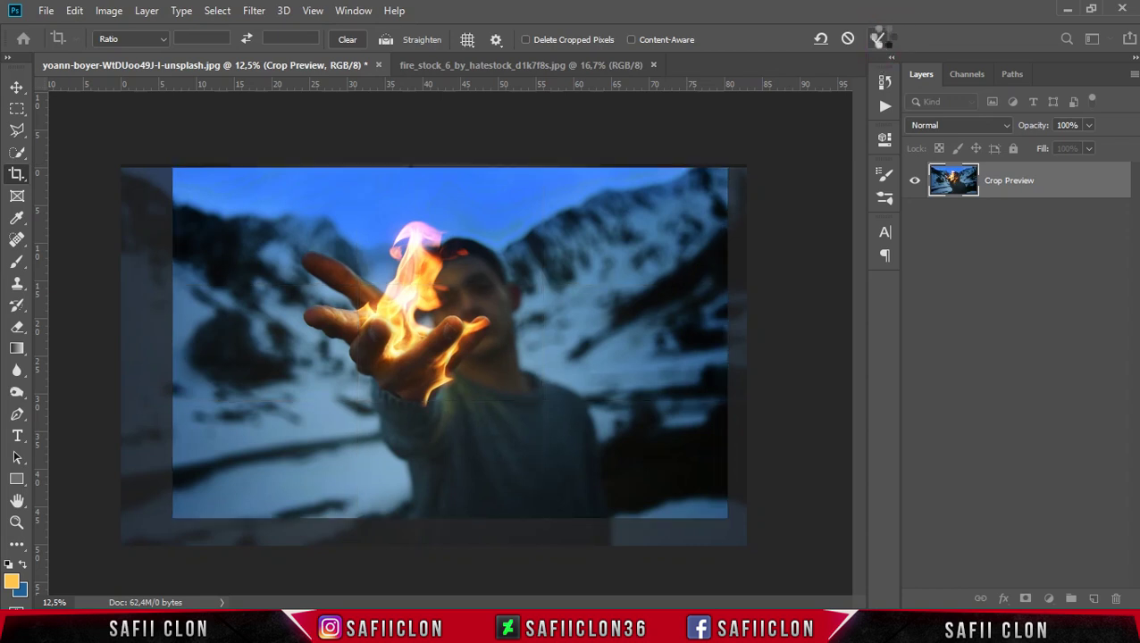
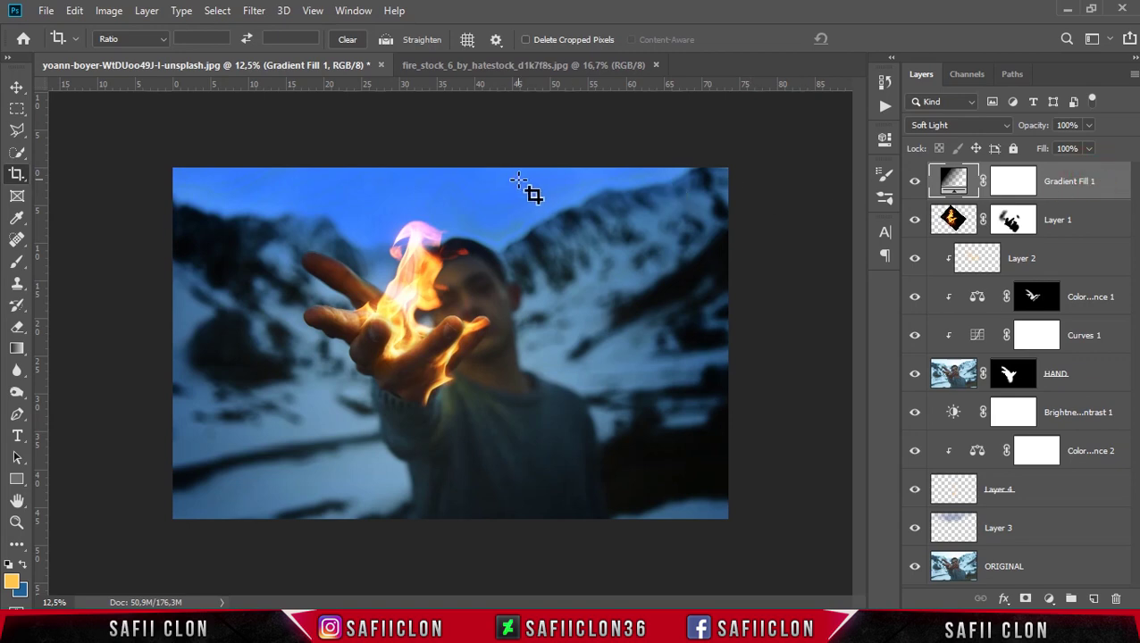
# Open fire_spark__7__by_duzulek_dbc2fh6.jpg and drag its layer toward the hand composite tab.
pyautogui.click(45, 10)
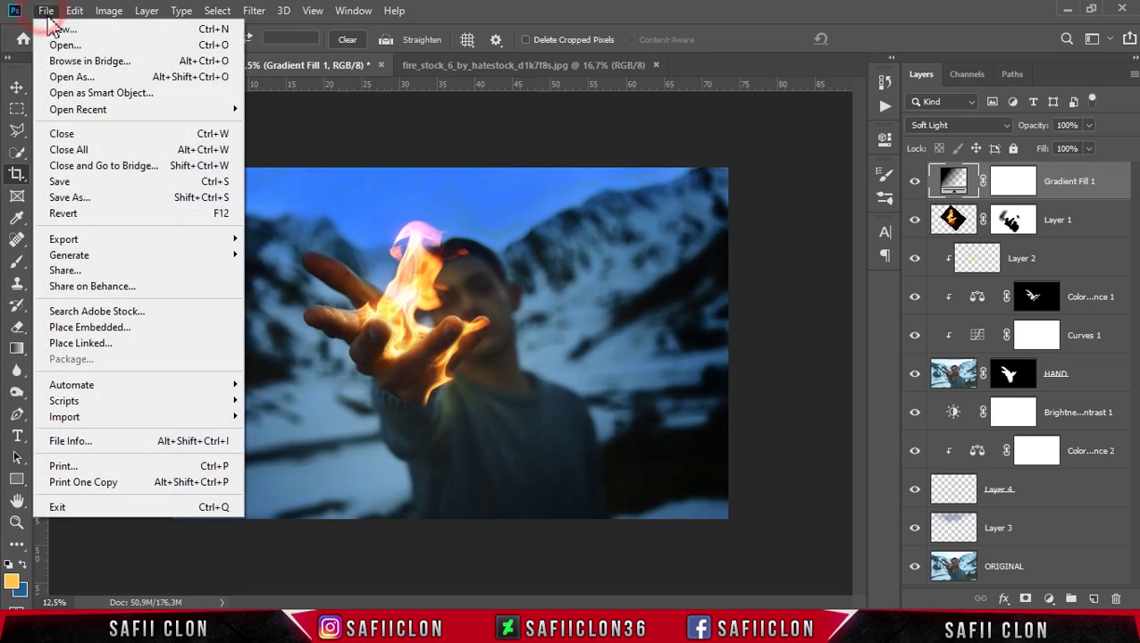
pyautogui.click(68, 44)
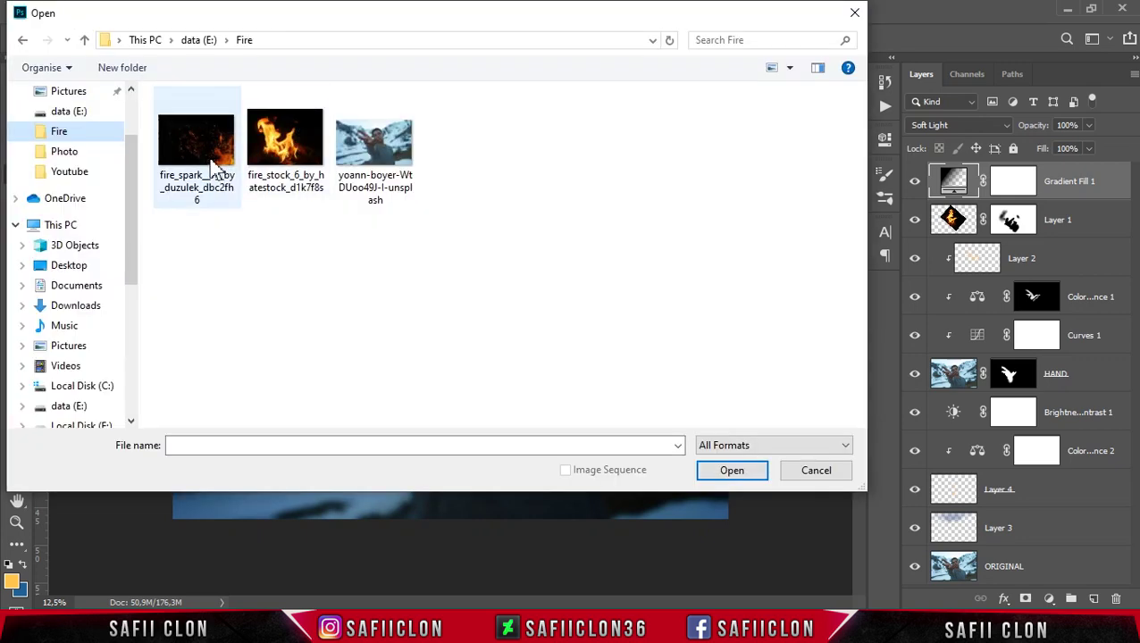
pyautogui.click(202, 159)
pyautogui.click(730, 473)
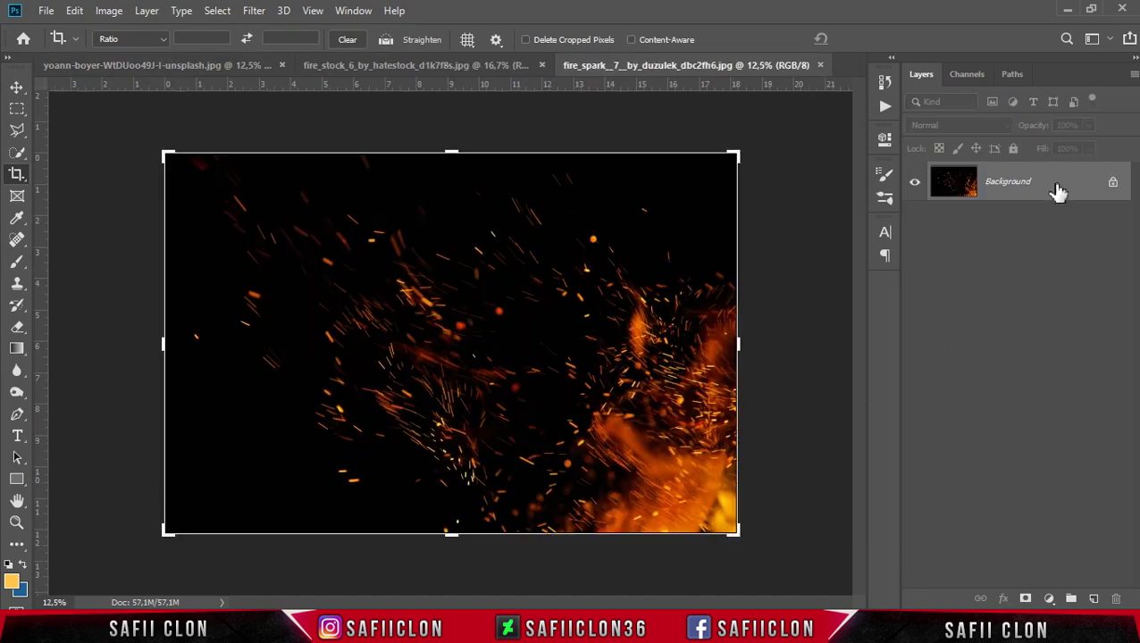
pyautogui.moveTo(1068, 185); pyautogui.dragTo(190, 65)
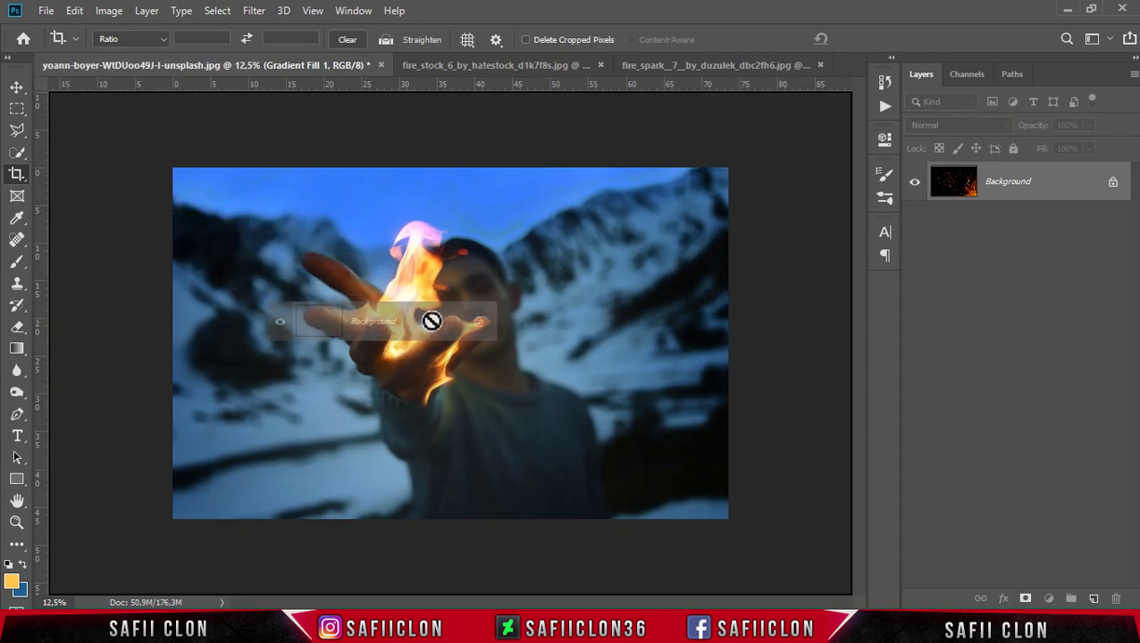
# Drop the sparks in as a new top layer, shrink them, and set Screen blend mode.
pyautogui.moveTo(191, 64); pyautogui.dragTo(444, 327)
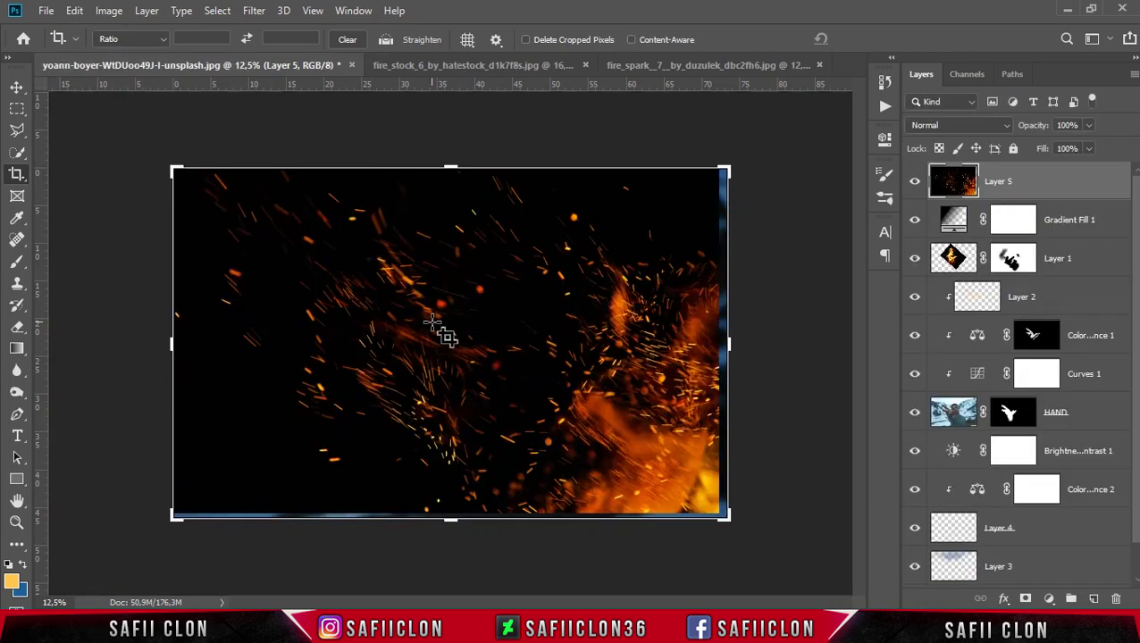
pyautogui.click(17, 89)
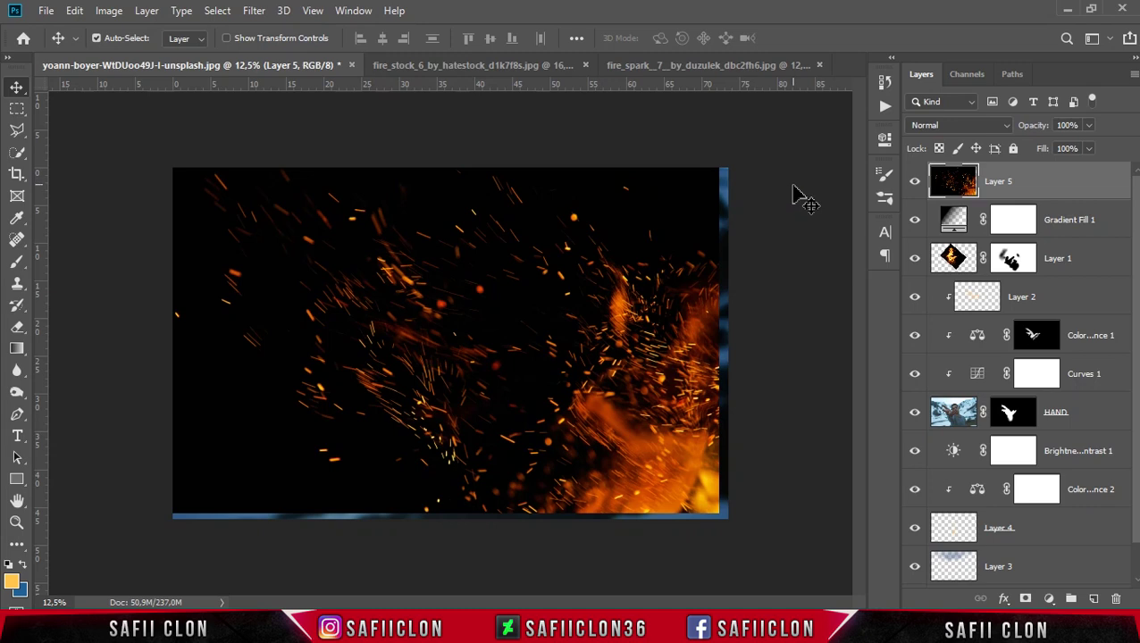
pyautogui.hotkey('ctrl', 't')
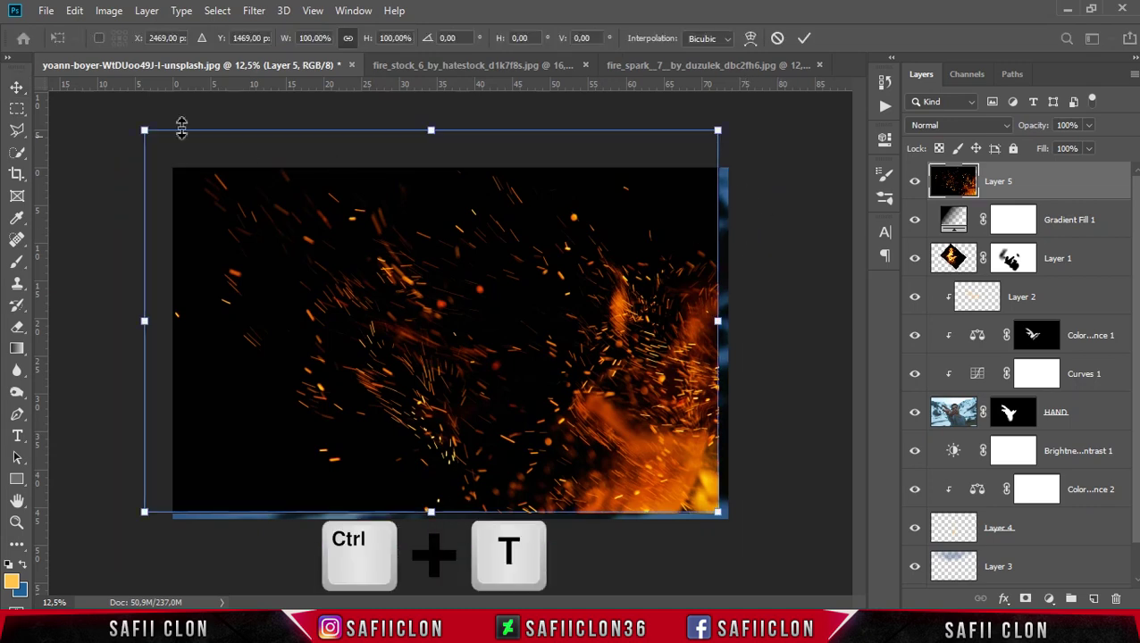
pyautogui.moveTo(143, 130); pyautogui.dragTo(380, 288)
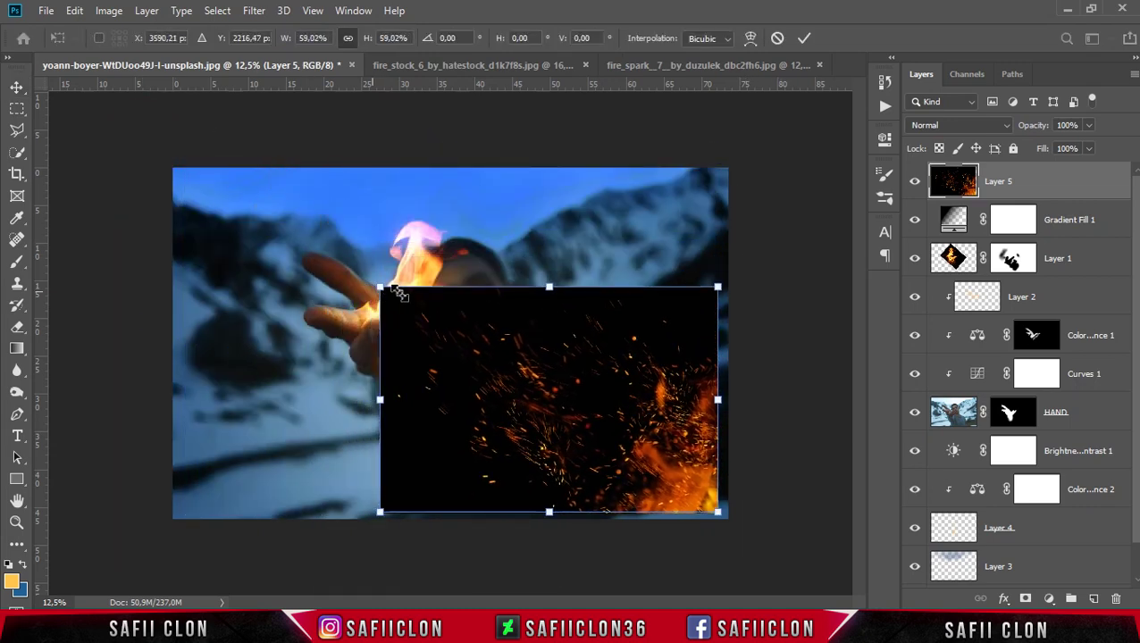
pyautogui.click(951, 127)
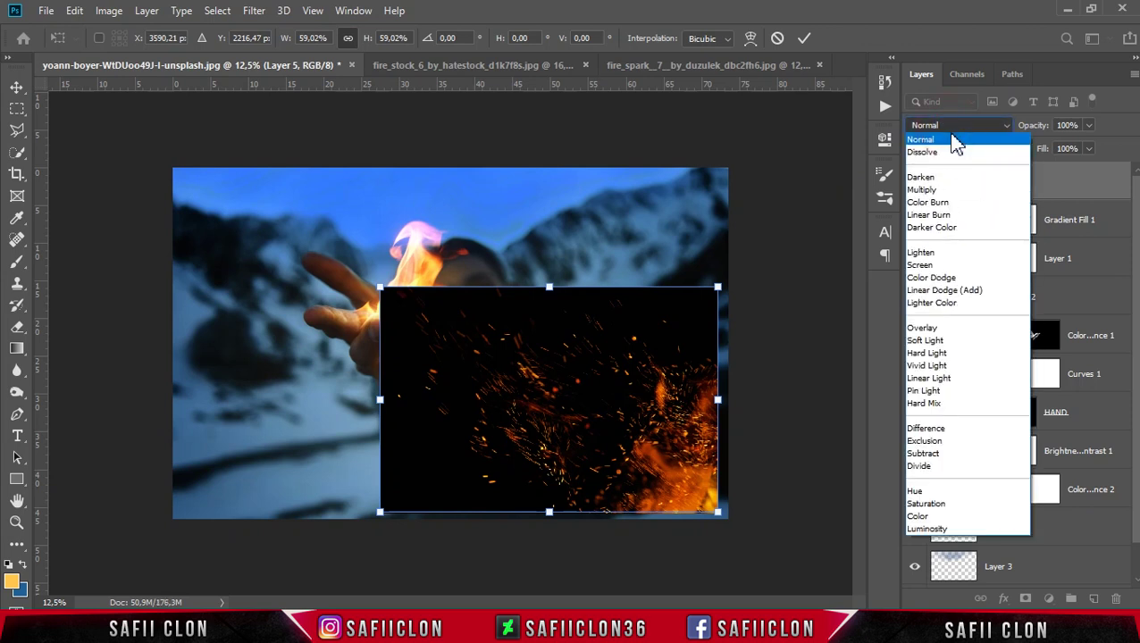
pyautogui.click(920, 265)
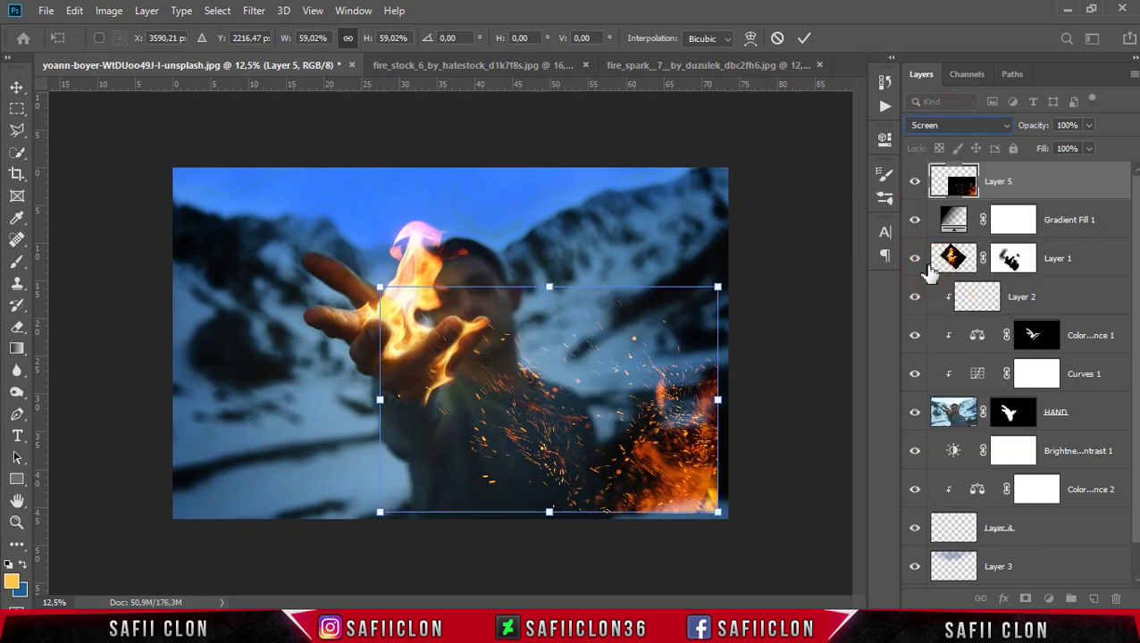
# Position the sparks over the burning hand, scaled to 55.51% and rotated 54.38°, and commit.
pyautogui.moveTo(630, 465); pyautogui.dragTo(445, 351)
pyautogui.moveTo(545, 398)
pyautogui.mouseDown()
pyautogui.moveTo(536, 295)
pyautogui.moveTo(546, 237)
pyautogui.mouseUp()
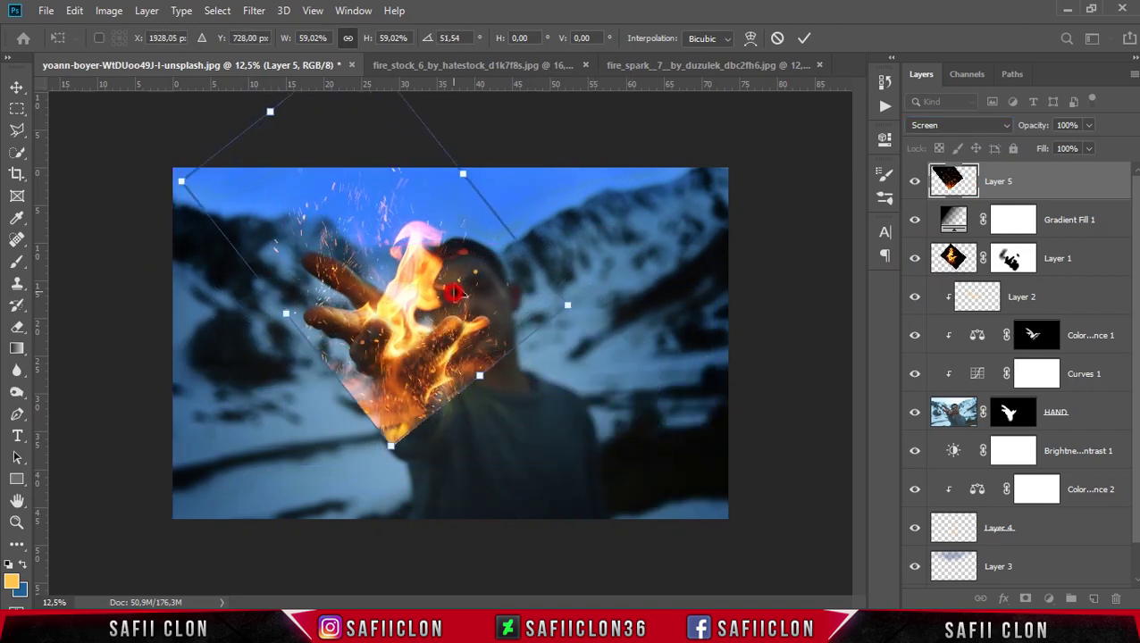
pyautogui.hotkey('ctrl', '-')
pyautogui.moveTo(389, 129); pyautogui.dragTo(402, 143)
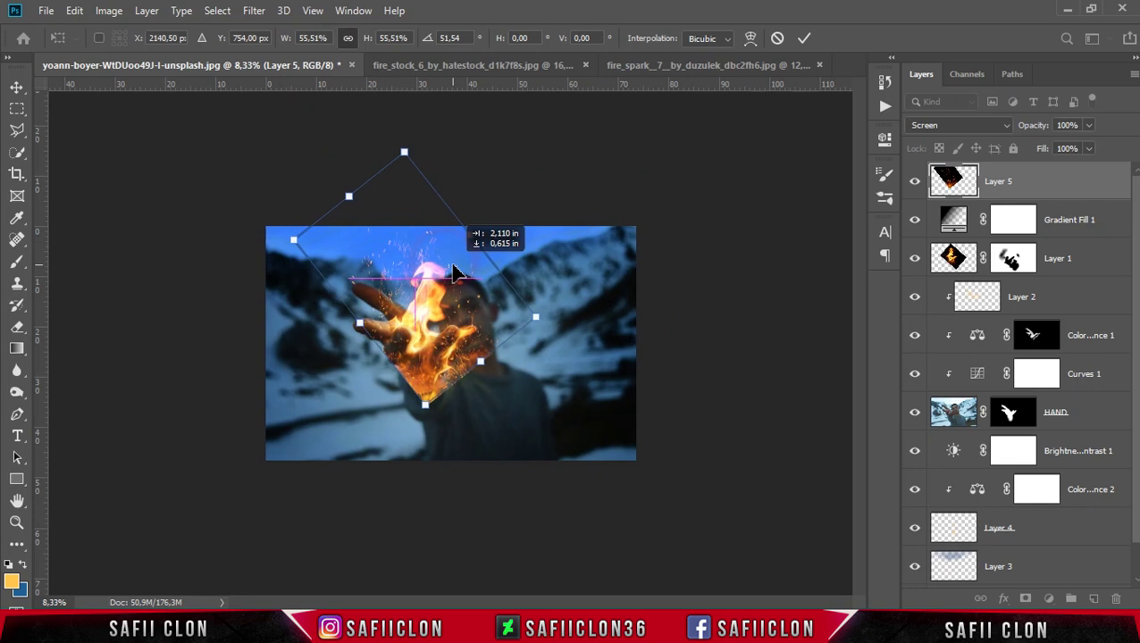
pyautogui.hotkey('ctrl', '+')
pyautogui.moveTo(470, 320); pyautogui.dragTo(452, 322)
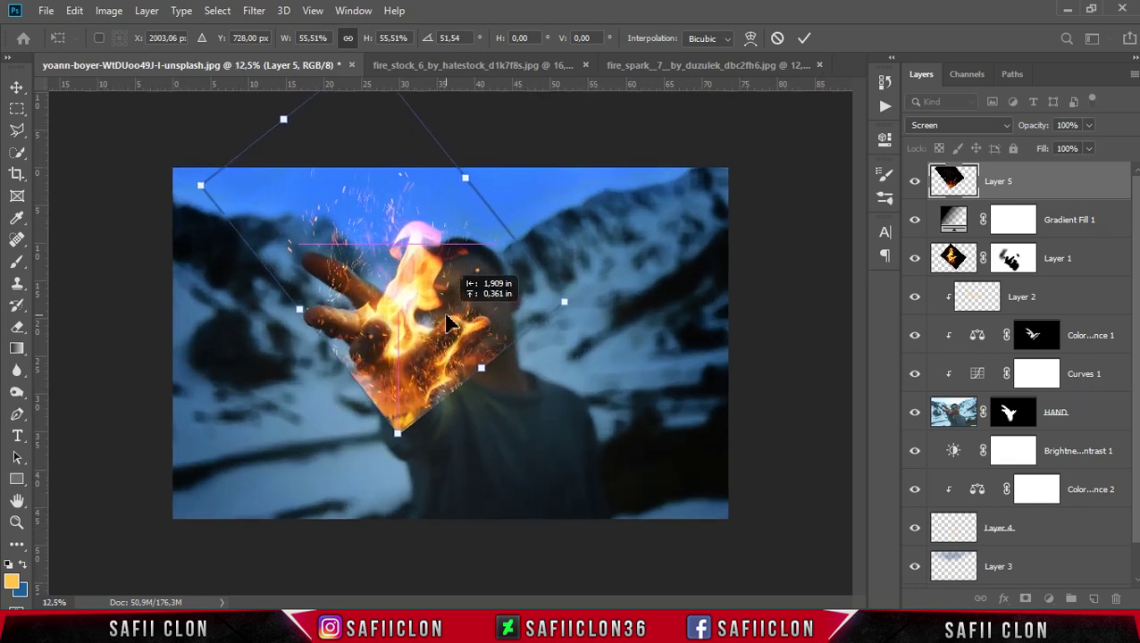
pyautogui.moveTo(605, 293); pyautogui.dragTo(600, 309)
pyautogui.moveTo(471, 306); pyautogui.dragTo(475, 307)
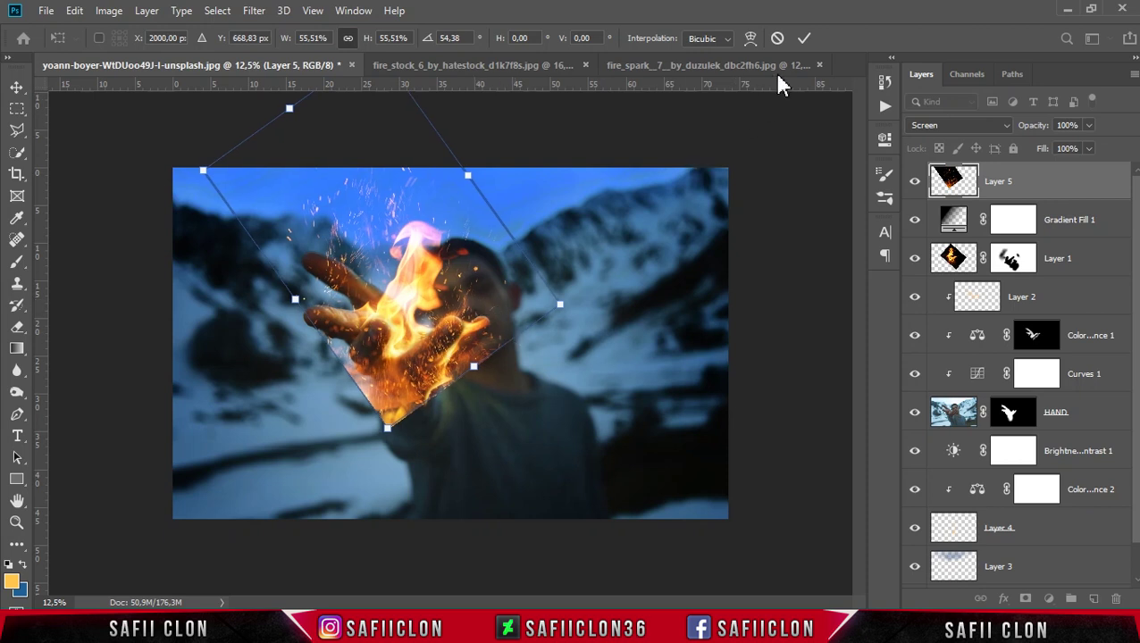
pyautogui.click(806, 38)
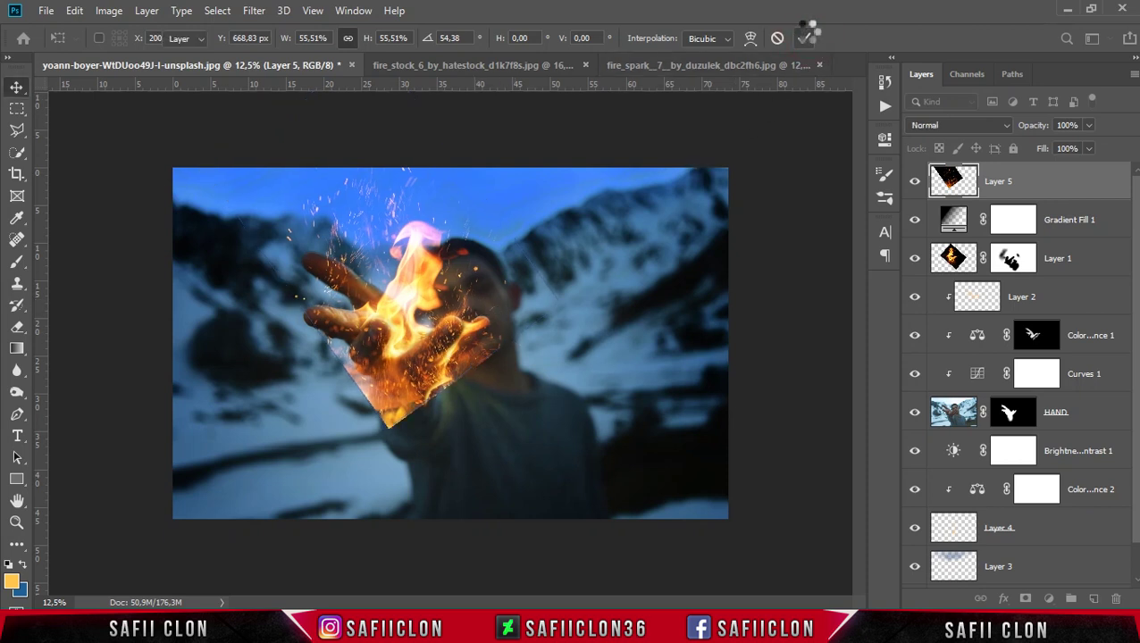
pyautogui.hotkey('alt', 'shift', 's')
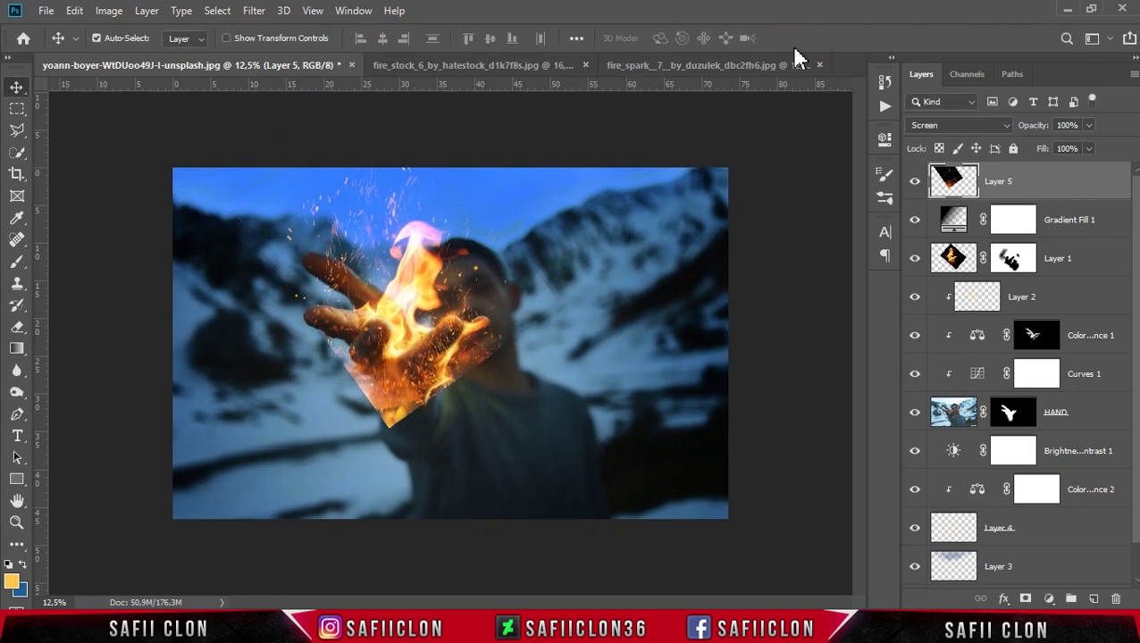
# Add a white layer mask to Layer 5 and switch to the Brush tool.
pyautogui.click(1036, 184)
pyautogui.click(1026, 599)
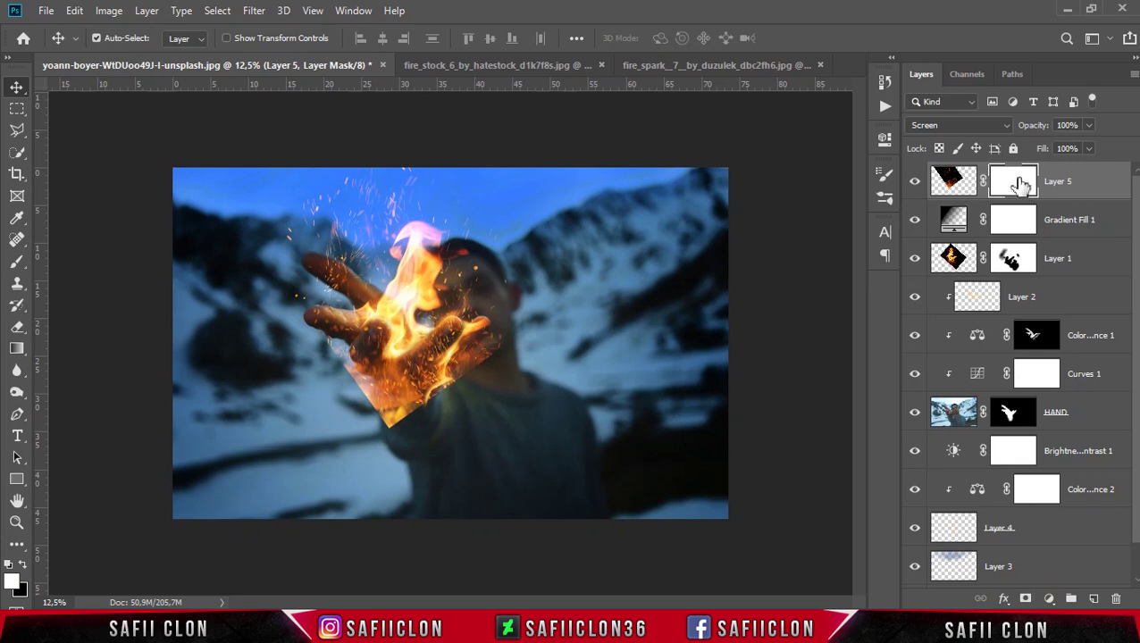
pyautogui.click(16, 262)
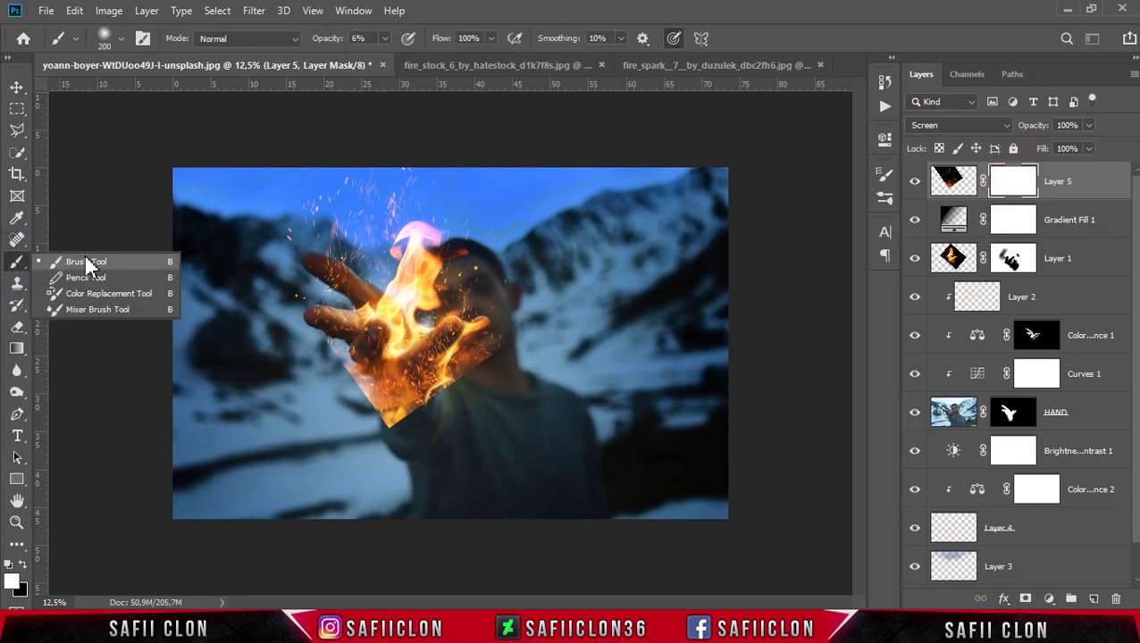
pyautogui.click(96, 264)
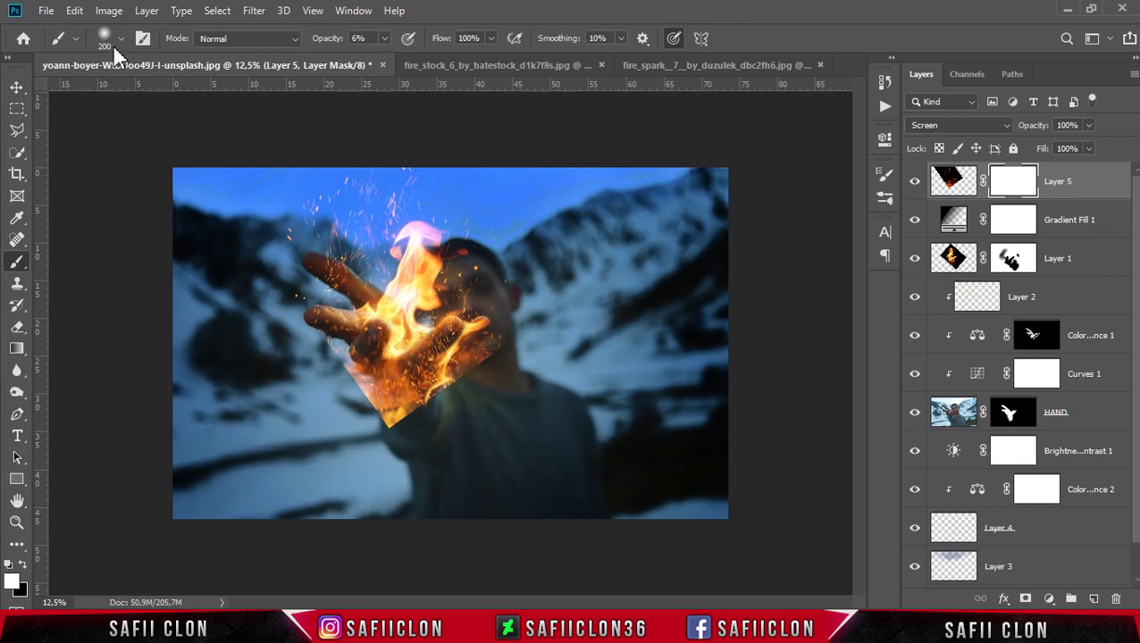
# Set a soft round 291 px brush, adjust its opacity, and make black the foreground.
pyautogui.click(104, 40)
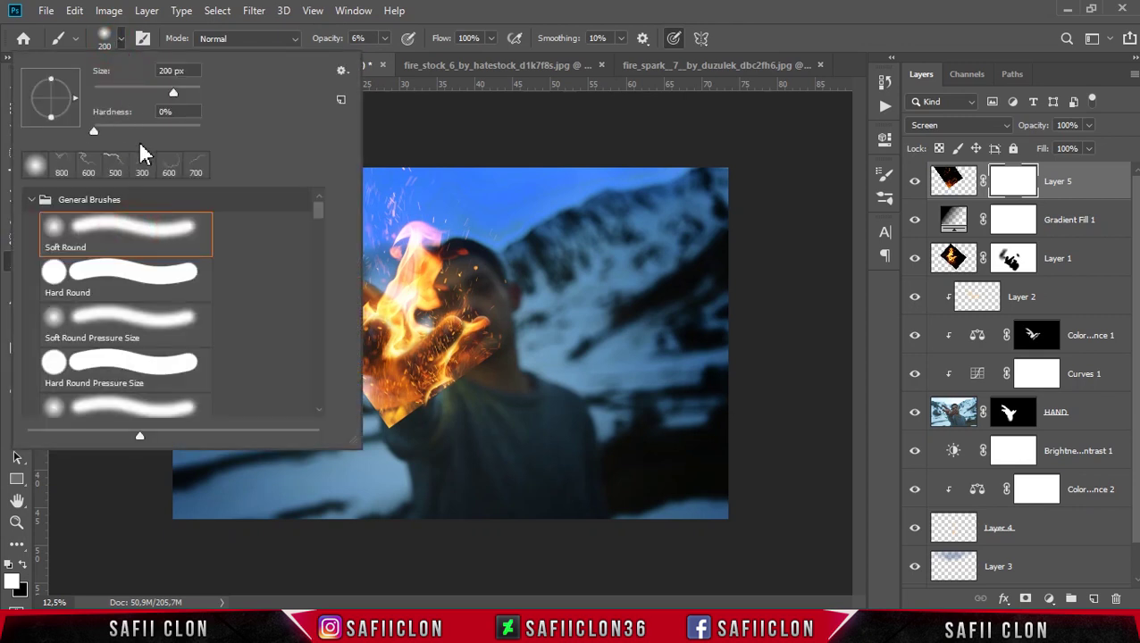
pyautogui.moveTo(178, 96); pyautogui.dragTo(166, 87)
pyautogui.click(124, 41)
pyautogui.click(386, 38)
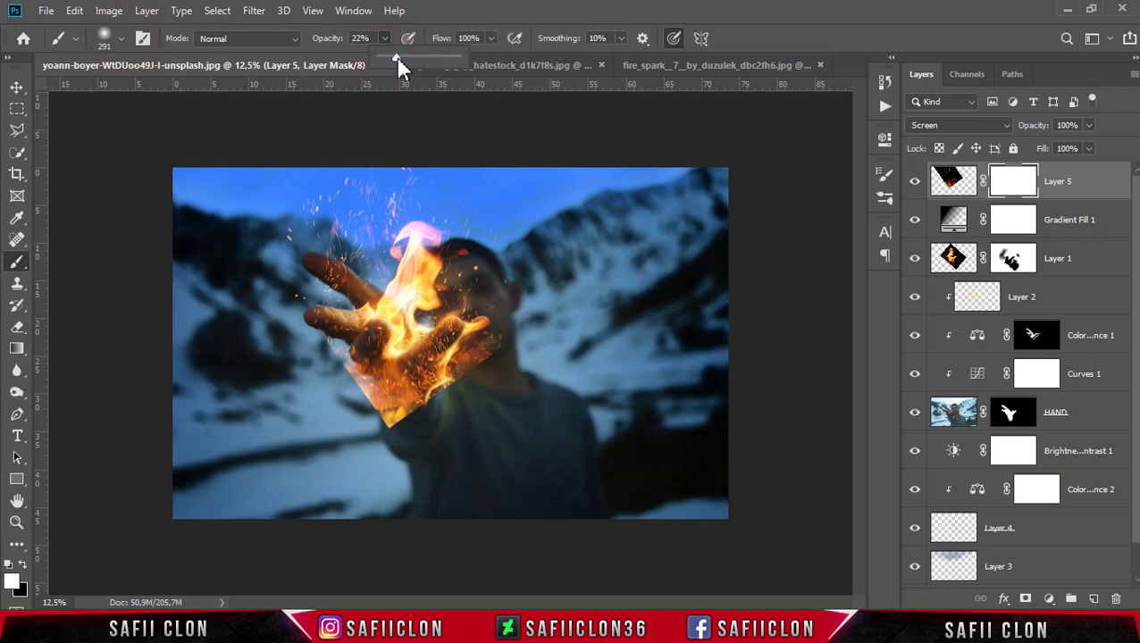
pyautogui.click(453, 31)
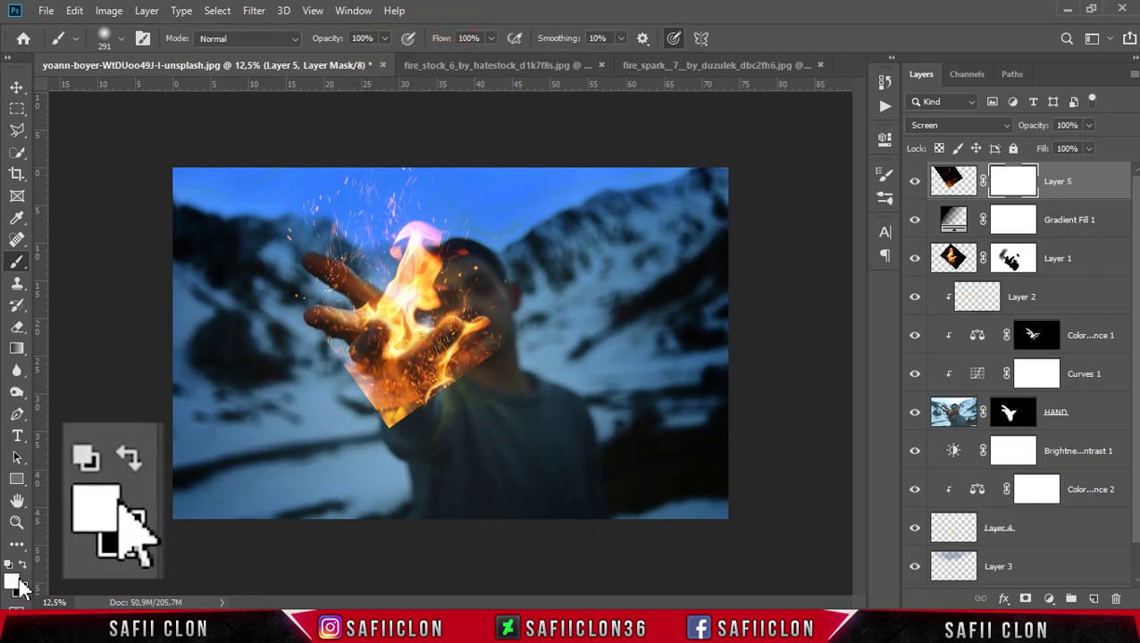
pyautogui.click(23, 564)
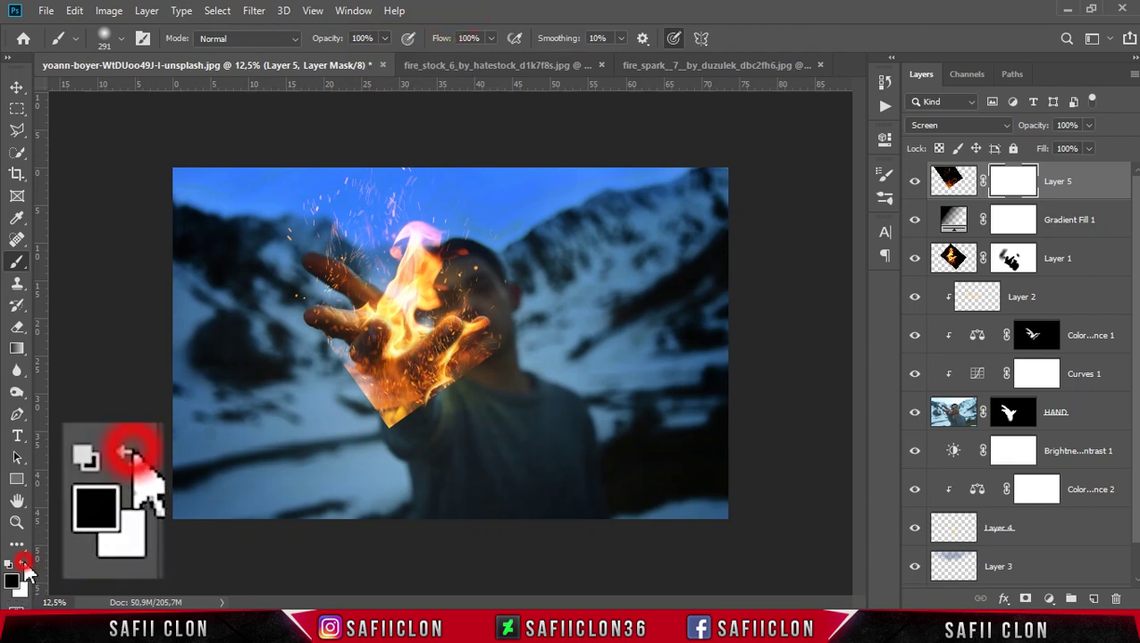
pyautogui.scroll(3, 321, 420)
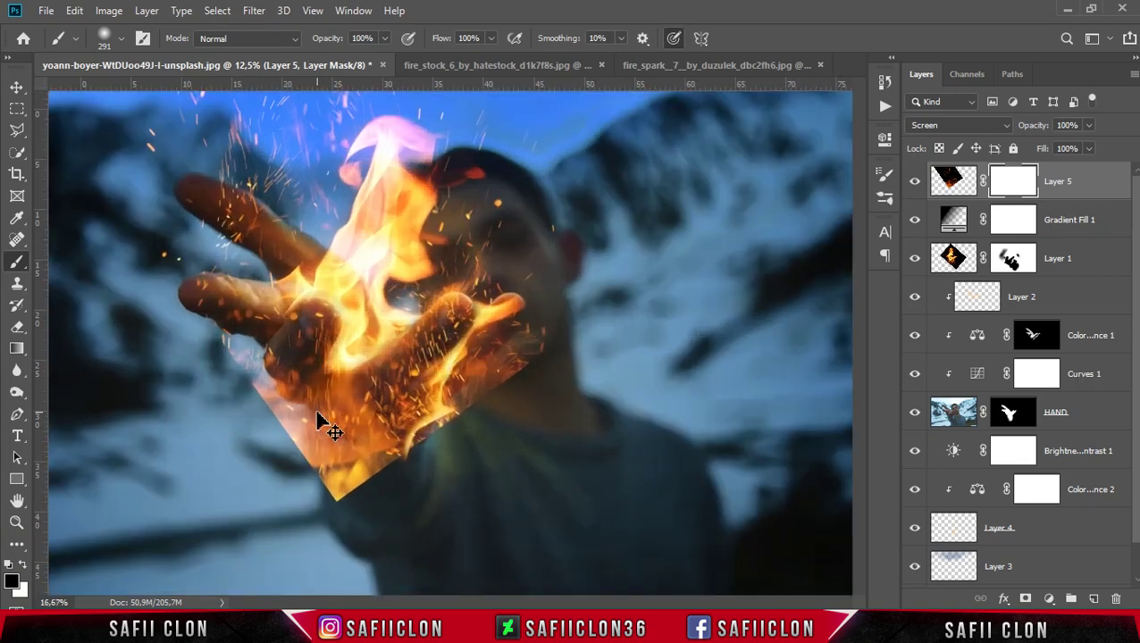
# Mask away the bottom edge of the fire and stray sparks near the top.
pyautogui.scroll(-1, 375, 389)
pyautogui.scroll(-1, 375, 389)
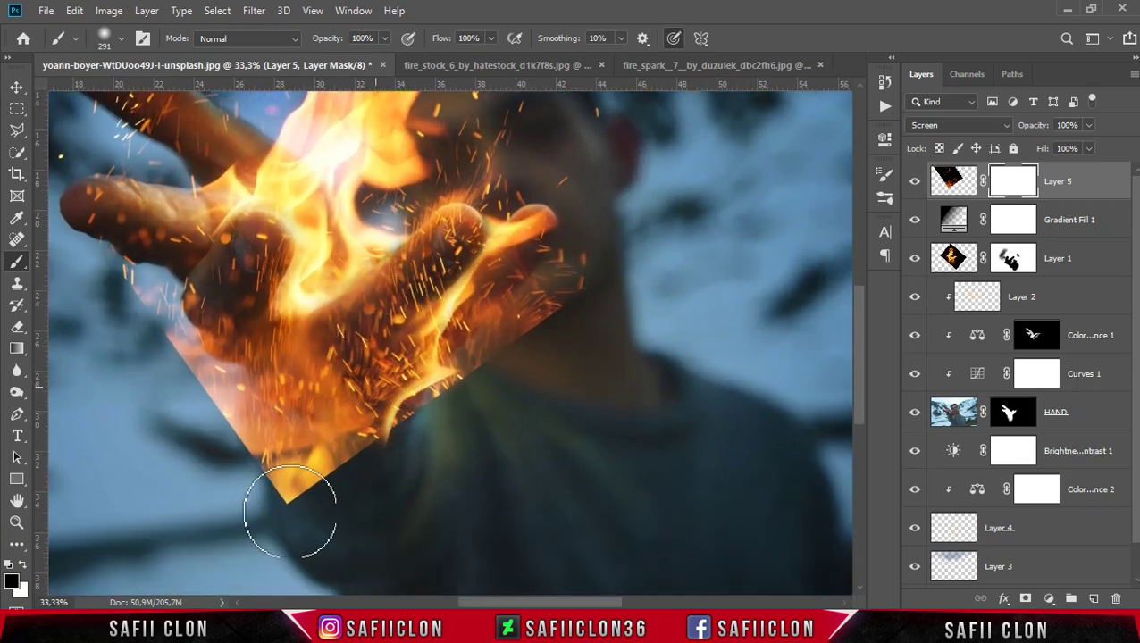
pyautogui.press('[')
pyautogui.moveTo(224, 478)
pyautogui.mouseDown()
pyautogui.moveTo(405, 482)
pyautogui.moveTo(309, 478)
pyautogui.moveTo(280, 419)
pyautogui.moveTo(478, 458)
pyautogui.moveTo(338, 456)
pyautogui.moveTo(192, 408)
pyautogui.moveTo(153, 310)
pyautogui.moveTo(133, 307)
pyautogui.mouseUp()
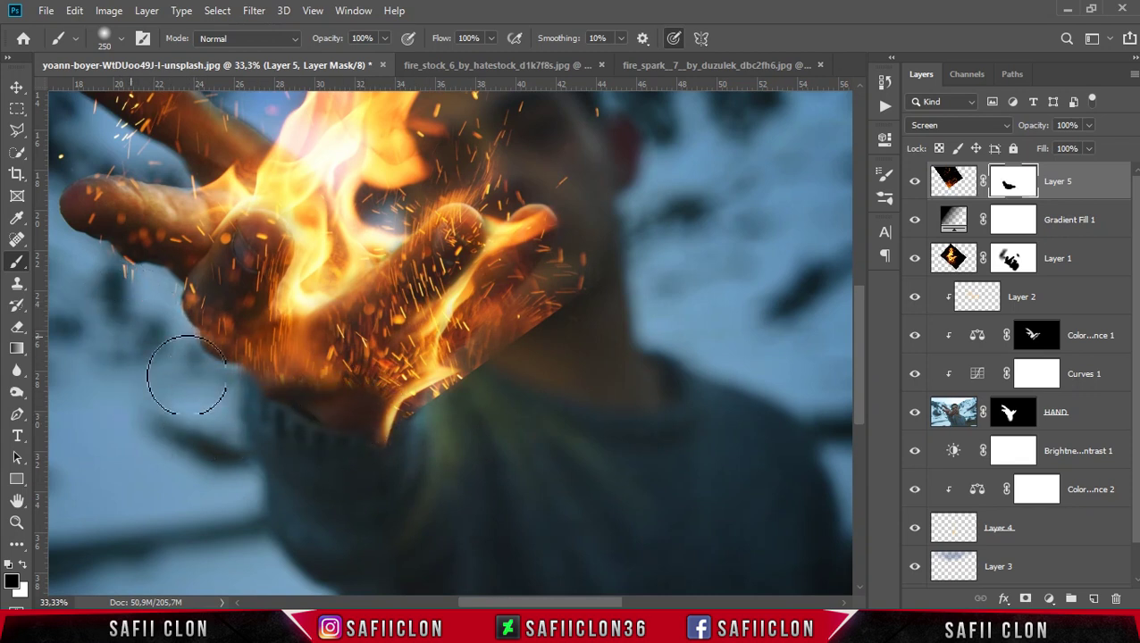
pyautogui.moveTo(483, 399); pyautogui.dragTo(471, 169)
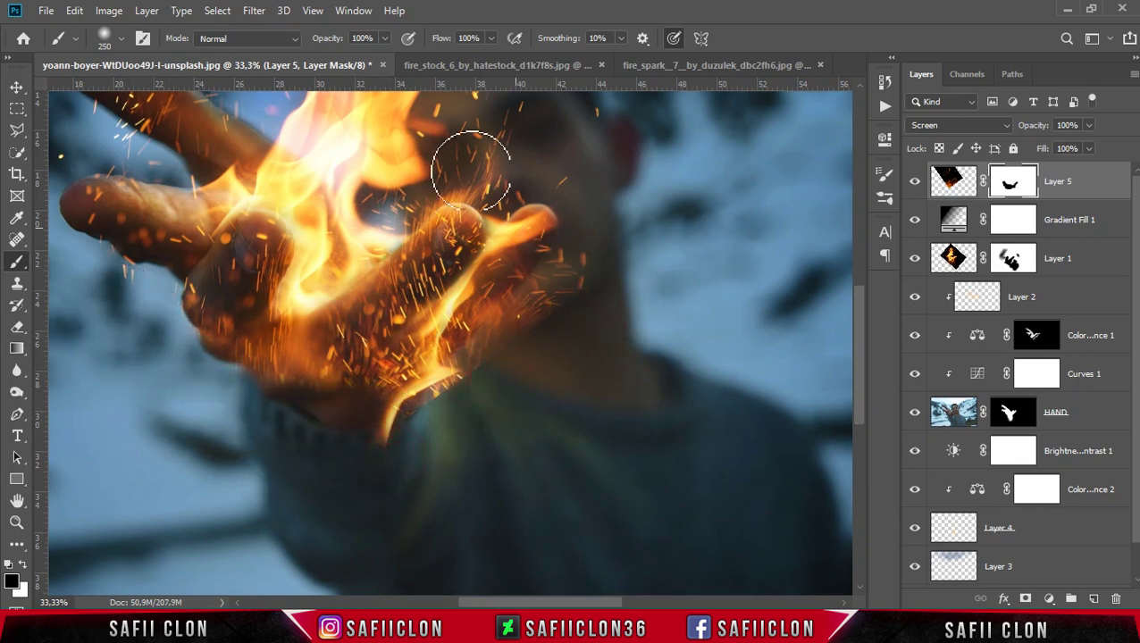
# Lower the brush opacity to about 29% and soften the fire over the hand.
pyautogui.click(385, 39)
pyautogui.moveTo(377, 60); pyautogui.dragTo(328, 54)
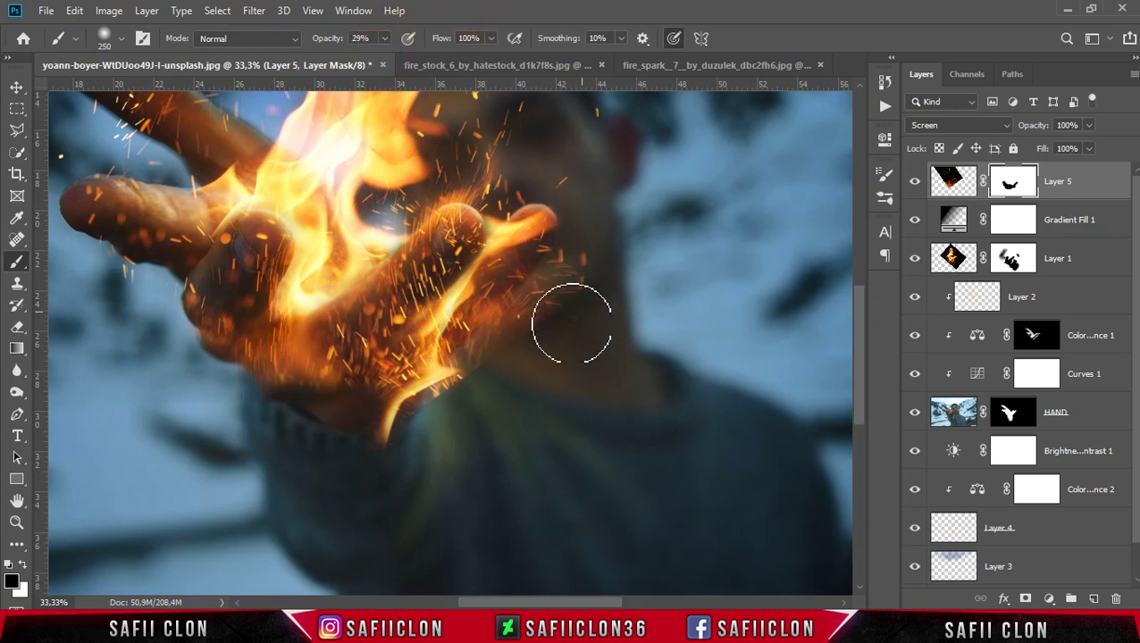
pyautogui.click(581, 292)
pyautogui.press(']')
pyautogui.click(532, 328)
pyautogui.click(583, 303)
pyautogui.click(599, 262)
pyautogui.click(432, 420)
pyautogui.click(509, 318)
pyautogui.click(552, 310)
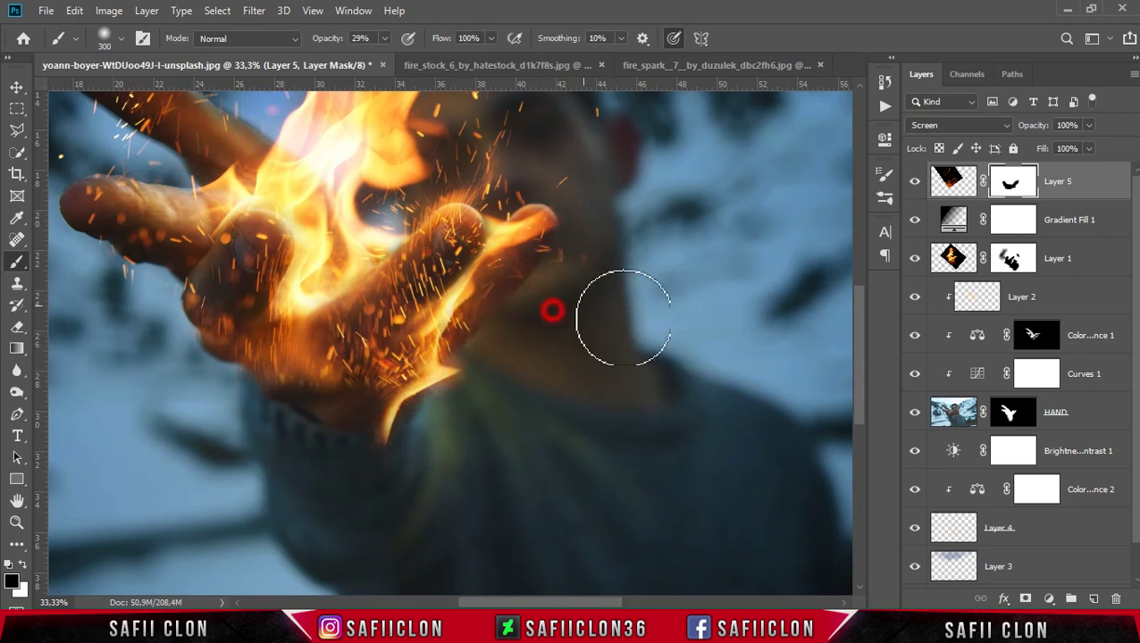
pyautogui.press('[')
pyautogui.scroll(1, 393, 386)
pyautogui.click(444, 262)
pyautogui.click(387, 389)
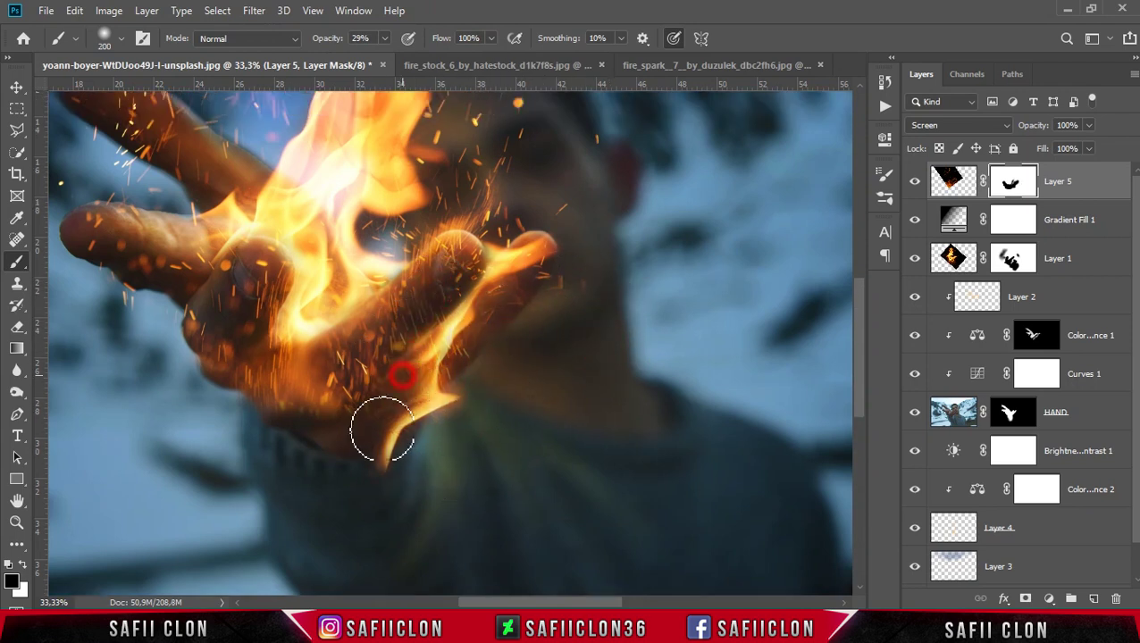
# With a smaller brush, fade the fire over the knuckles and lower fingers.
pyautogui.press('[')
pyautogui.click(376, 349)
pyautogui.click(444, 264)
pyautogui.click(354, 391)
pyautogui.click(318, 371)
pyautogui.click(263, 373)
pyautogui.press('[')
pyautogui.scroll(3, 358, 375)
pyautogui.click(457, 369)
pyautogui.click(209, 460)
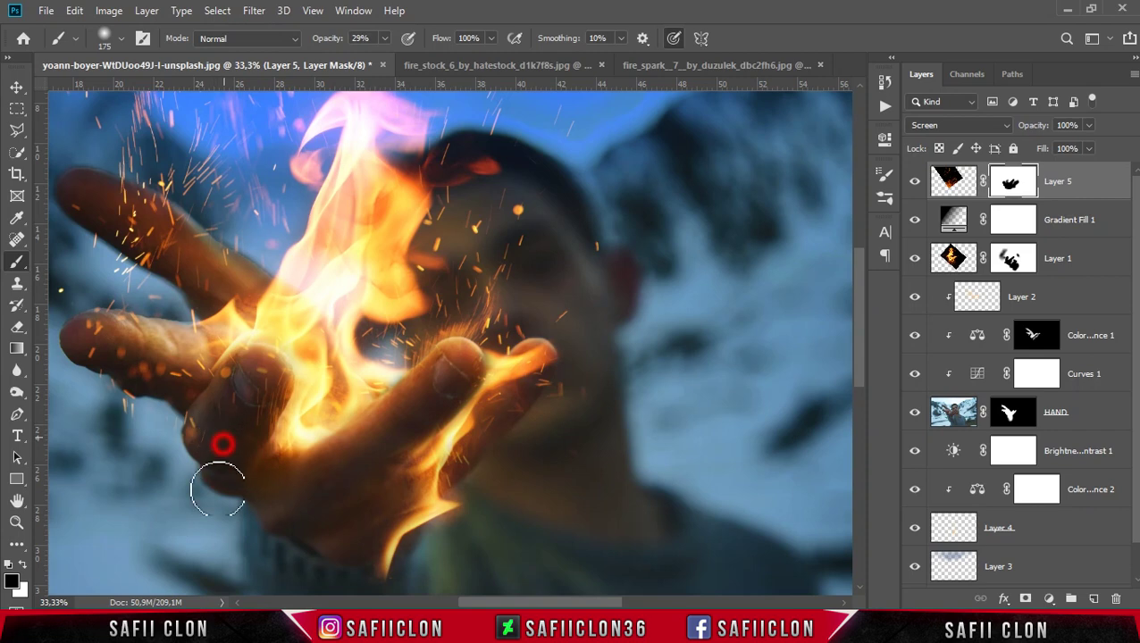
pyautogui.moveTo(511, 604); pyautogui.dragTo(482, 604)
pyautogui.press('[')
pyautogui.press('[')
pyautogui.moveTo(272, 215); pyautogui.dragTo(283, 234)
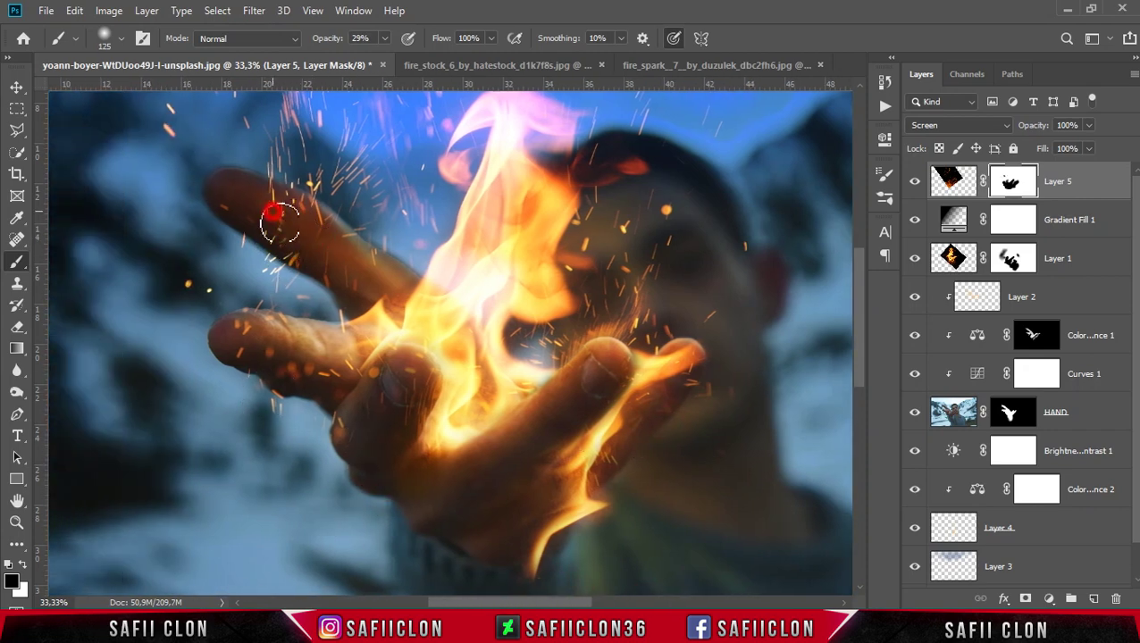
pyautogui.click(280, 264)
pyautogui.click(417, 393)
# Fade the sparks around the upper finger, the sky above, and the lower fingertip.
pyautogui.hotkey('ctrl', '-')
pyautogui.click(261, 166)
pyautogui.press(']')
pyautogui.click(293, 183)
pyautogui.click(302, 230)
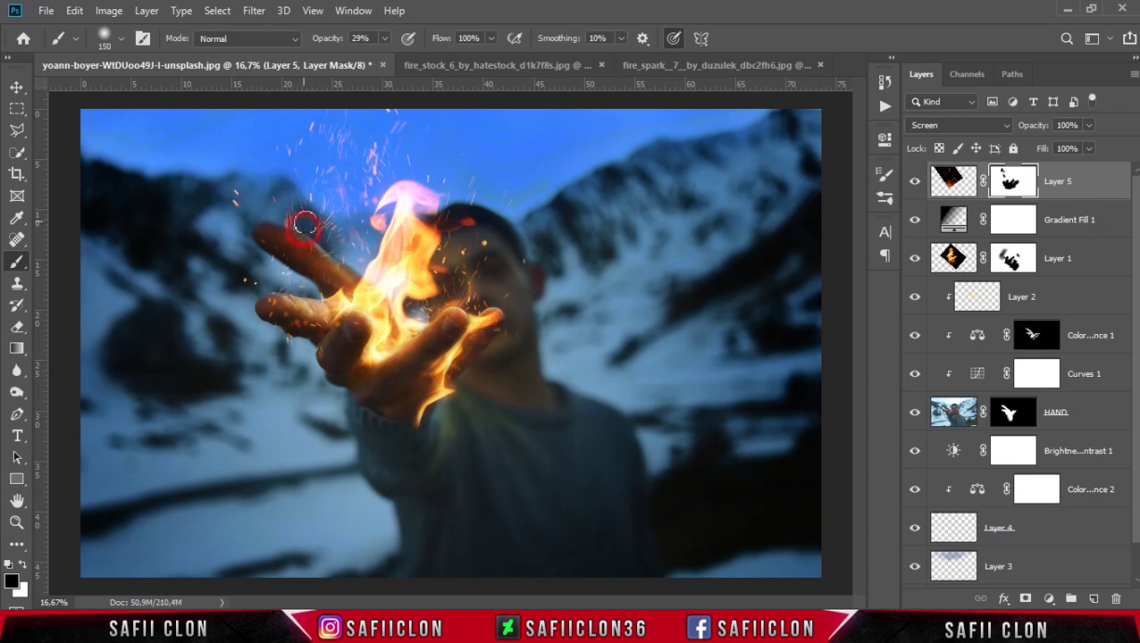
pyautogui.click(329, 222)
pyautogui.press(']')
pyautogui.press(']')
pyautogui.press(']')
pyautogui.click(311, 122)
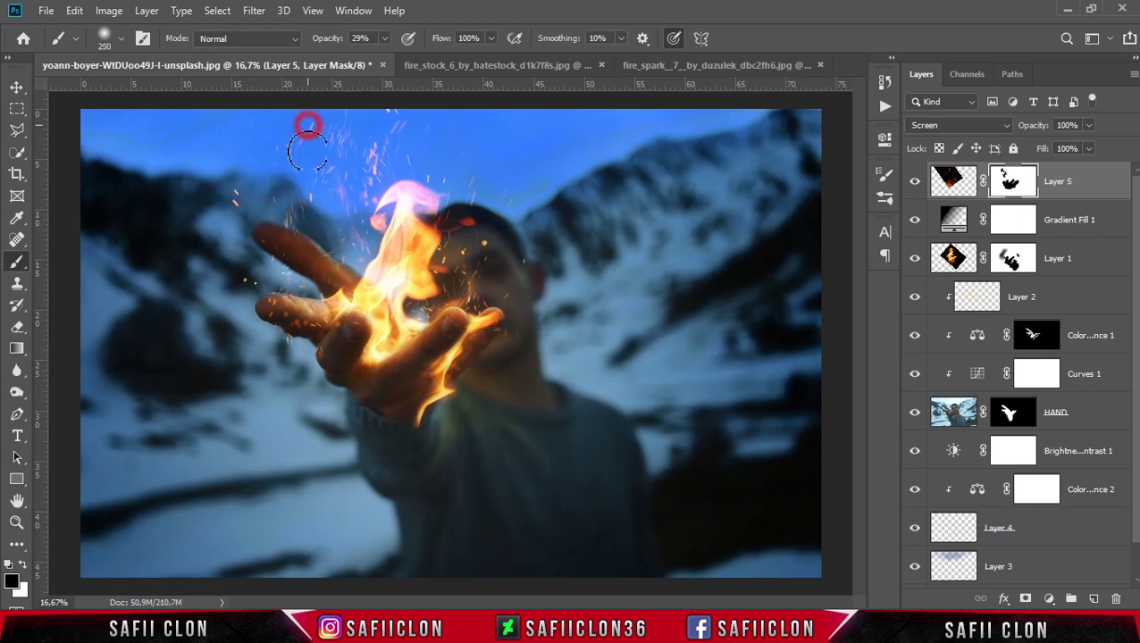
pyautogui.click(287, 206)
pyautogui.click(258, 244)
pyautogui.press('[')
pyautogui.press('[')
pyautogui.click(262, 166)
pyautogui.click(296, 319)
pyautogui.click(267, 308)
pyautogui.click(267, 323)
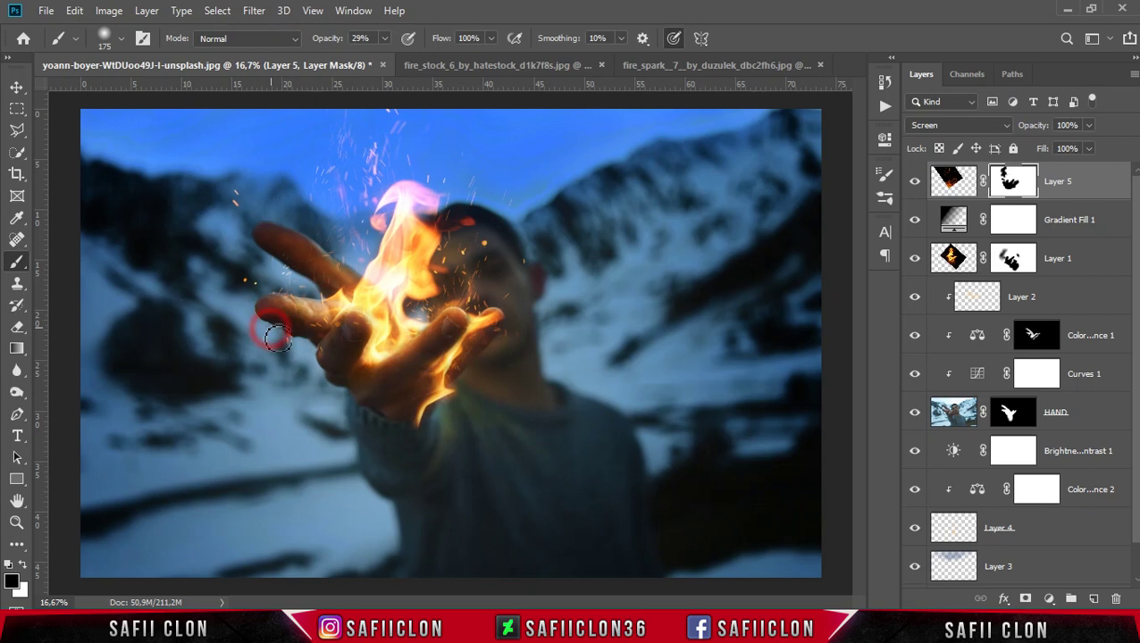
pyautogui.hotkey('ctrl', '-')
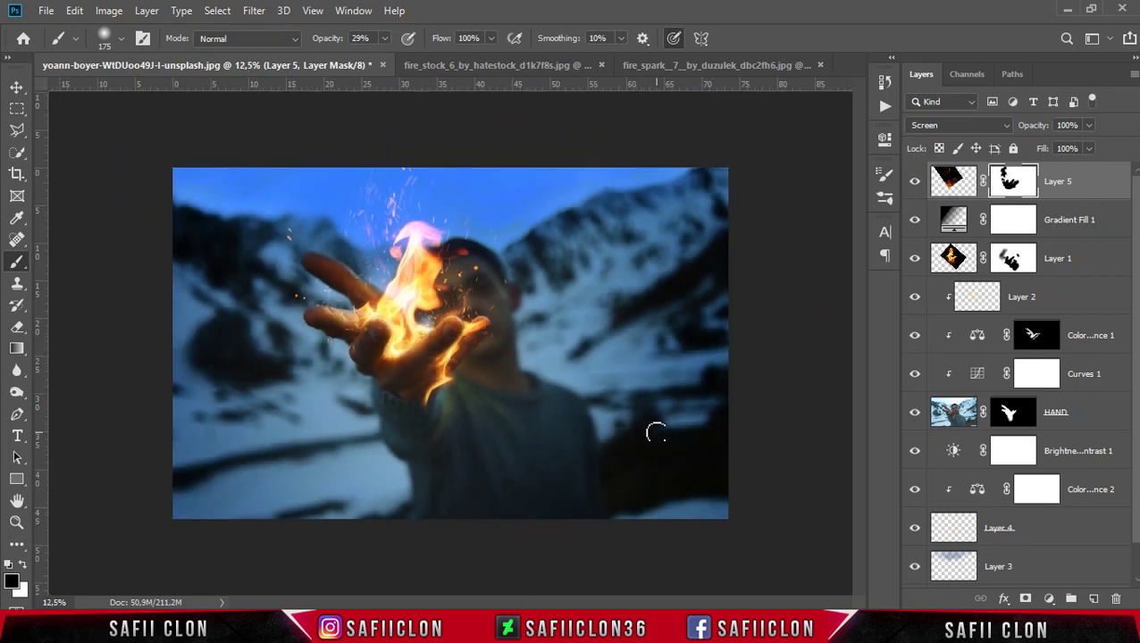
# Move Layer 5 below Gradient Fill 1 and toggle its visibility to compare.
pyautogui.moveTo(1081, 193); pyautogui.dragTo(1095, 239)
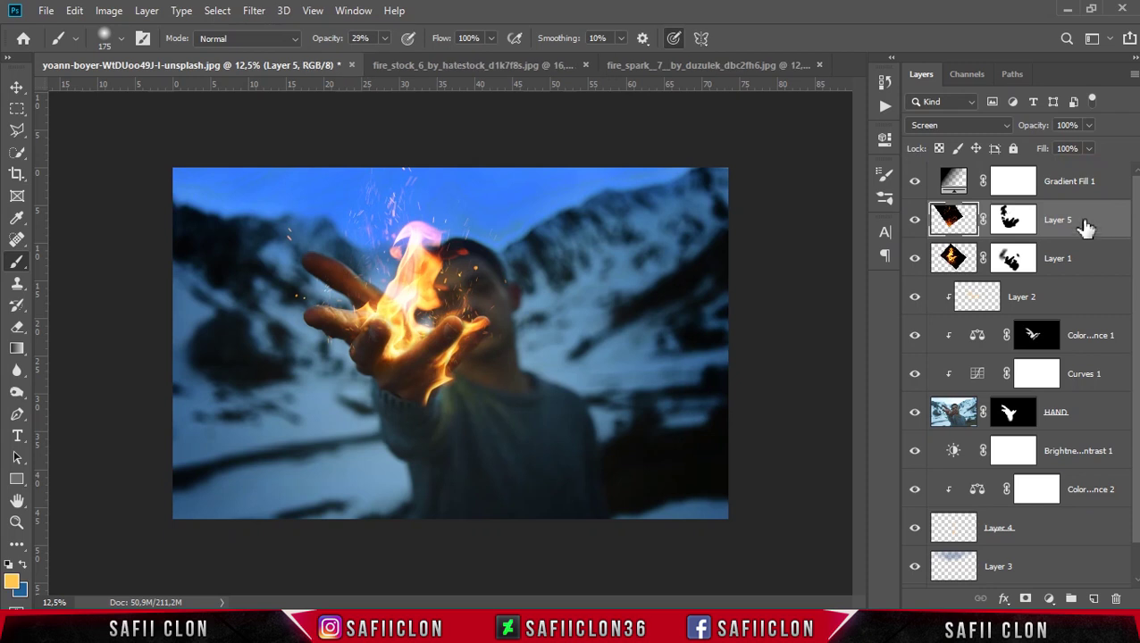
pyautogui.click(914, 220)
pyautogui.click(915, 221)
pyautogui.click(916, 222)
# Stamp all visible layers into a new top layer named ALTERNATIVE COLOR.
pyautogui.click(1096, 219)
pyautogui.click(1115, 181)
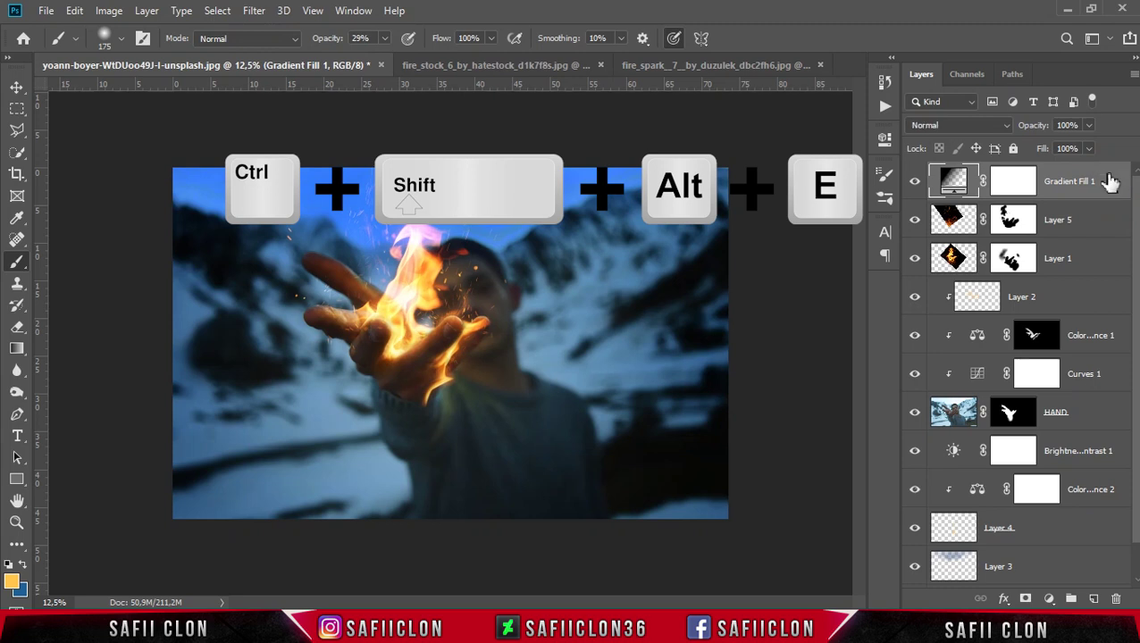
pyautogui.doubleClick(1008, 181)
pyautogui.write('ALTERNATIVE COLOR')
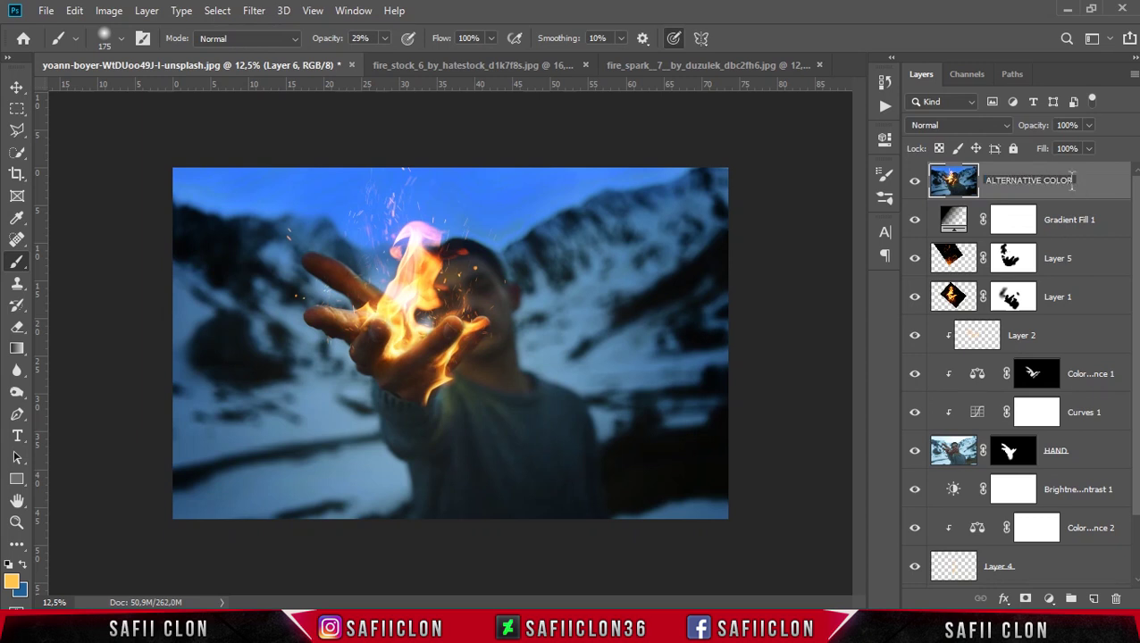
pyautogui.click(1095, 187)
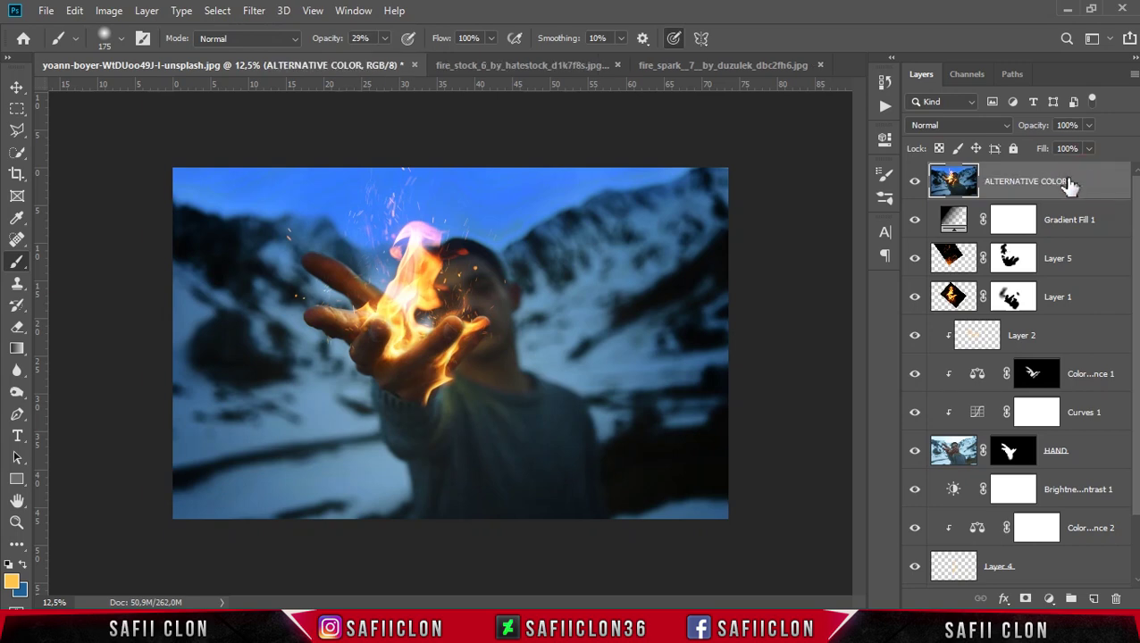
# Convert the ALTERNATIVE COLOR layer to a Smart Object and show the Filter menu.
pyautogui.rightClick(1081, 179)
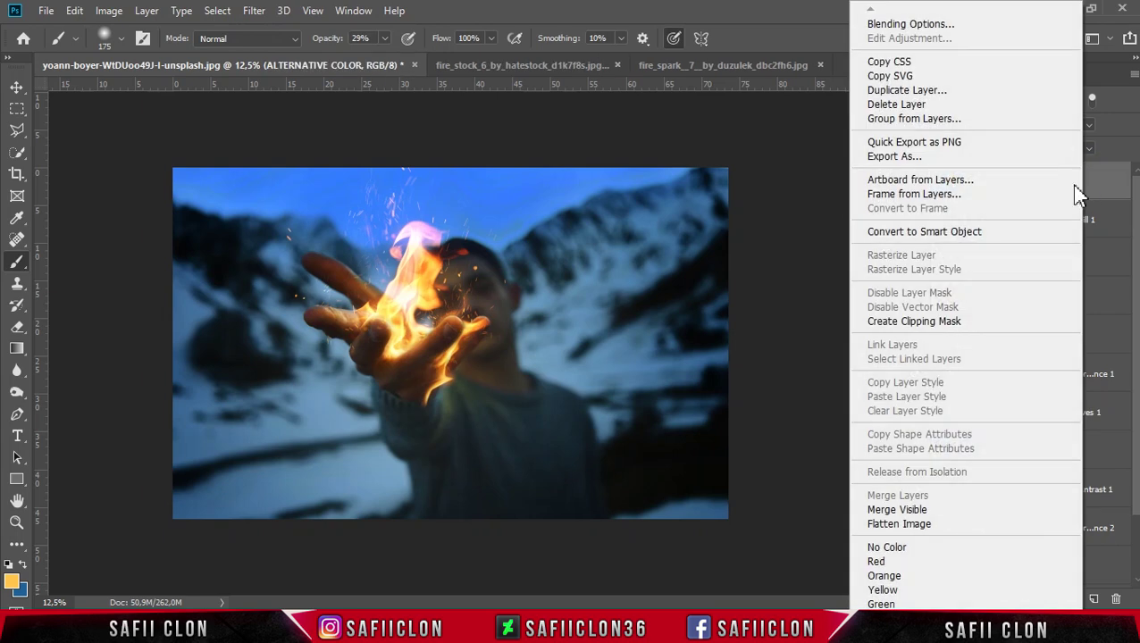
pyautogui.click(964, 234)
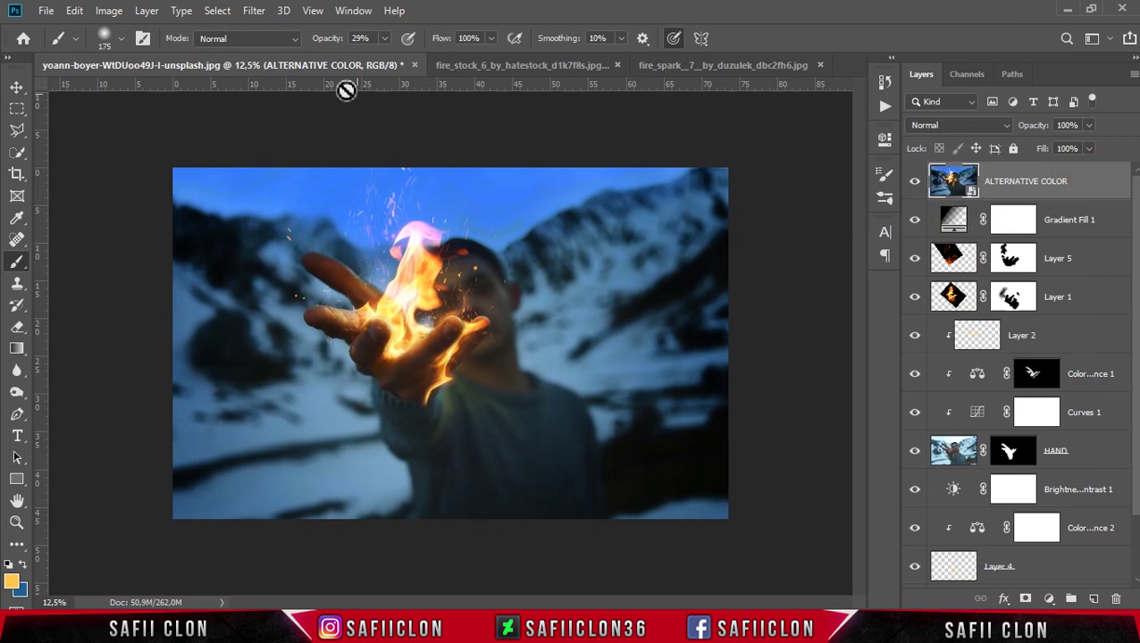
pyautogui.click(260, 11)
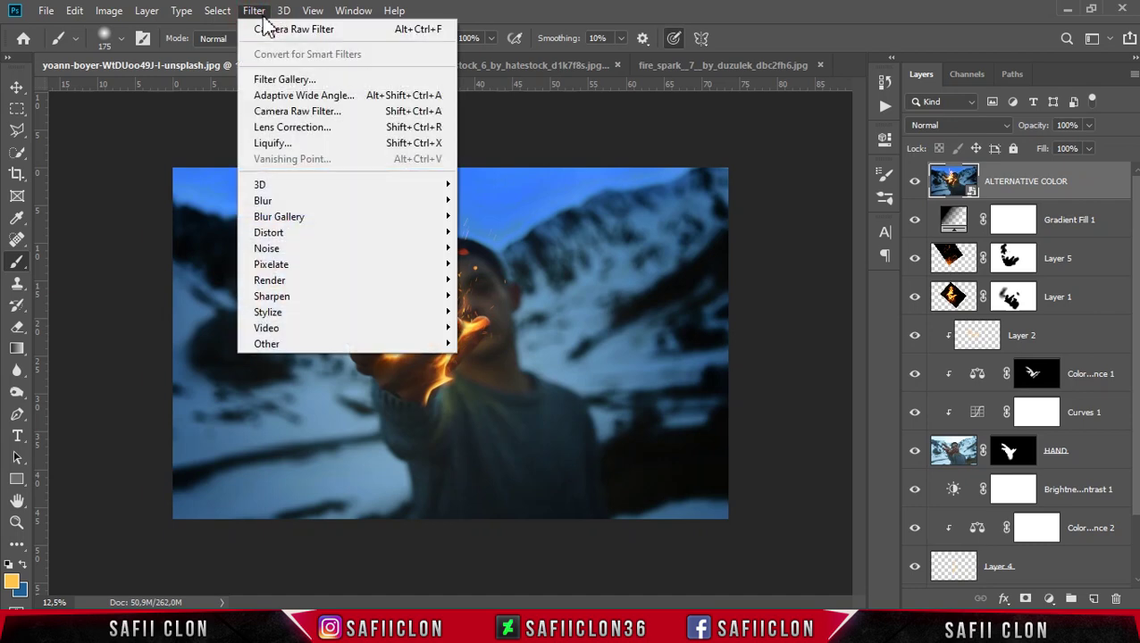
# Apply the Camera Raw Filter with Temperature -12 and Shadows +9.
pyautogui.click(313, 112)
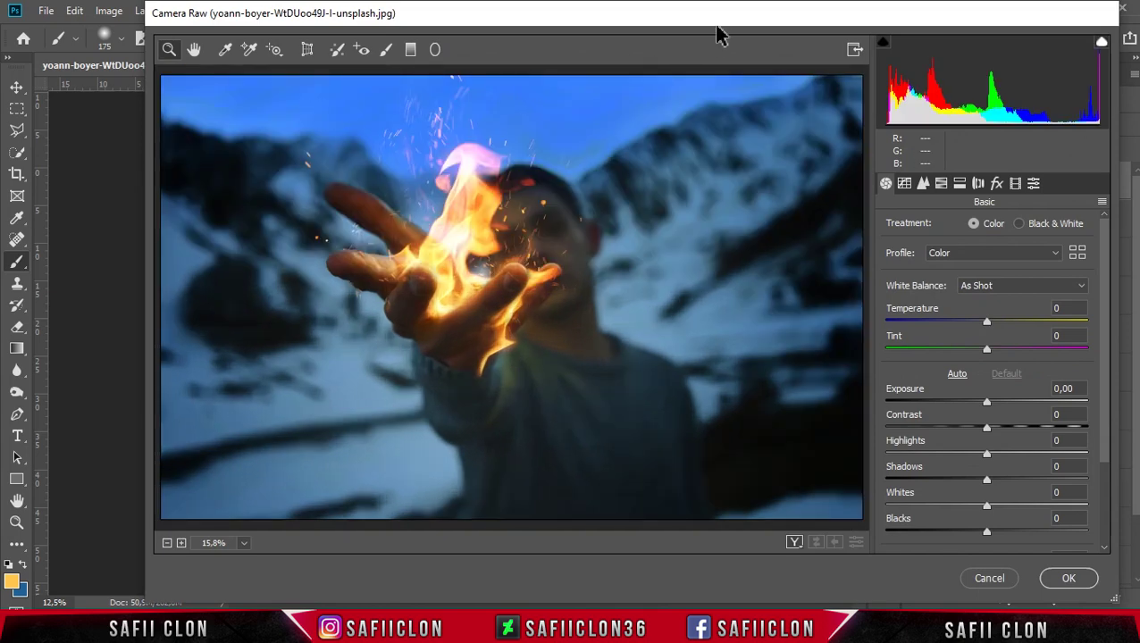
pyautogui.moveTo(717, 20)
pyautogui.mouseDown()
pyautogui.moveTo(653, 39)
pyautogui.moveTo(613, 32)
pyautogui.mouseUp()
pyautogui.scroll(-1, 1000, 332)
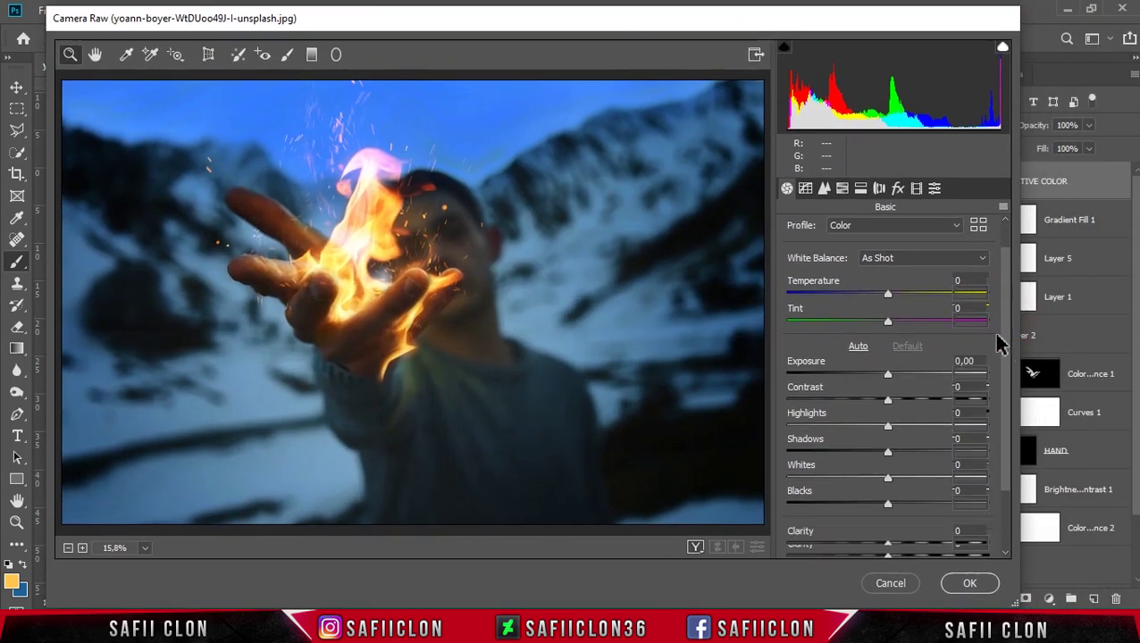
pyautogui.moveTo(885, 293); pyautogui.dragTo(876, 293)
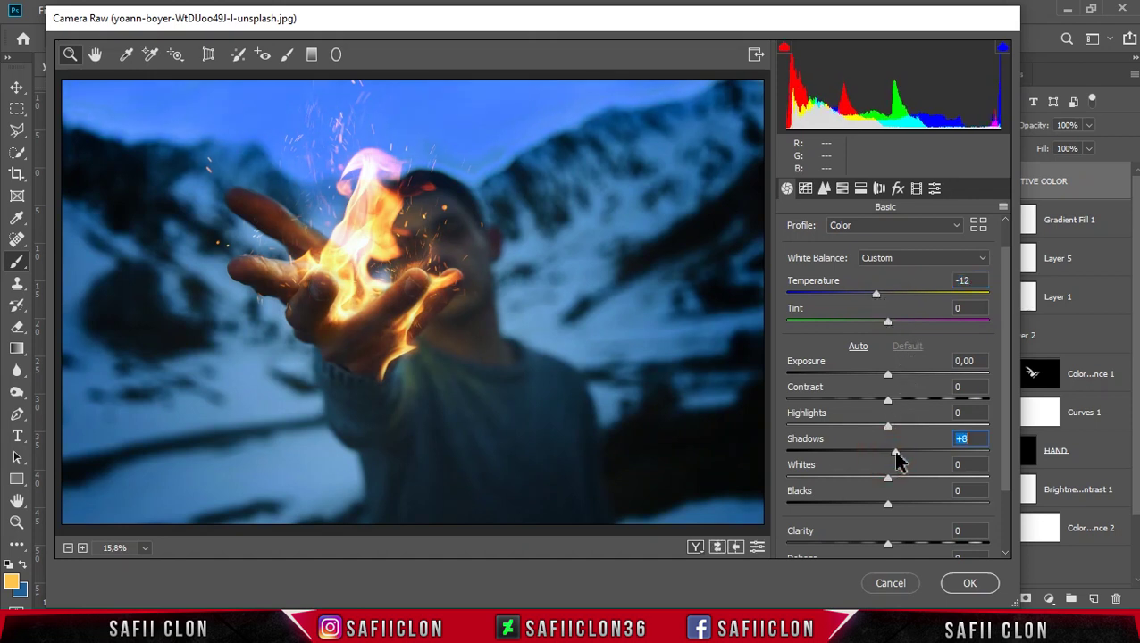
pyautogui.moveTo(898, 460); pyautogui.dragTo(878, 483)
# Set Blacks -23, Clarity +13 and Vibrance +14 in Camera Raw's Basic panel.
pyautogui.scroll(-1, 1000, 453)
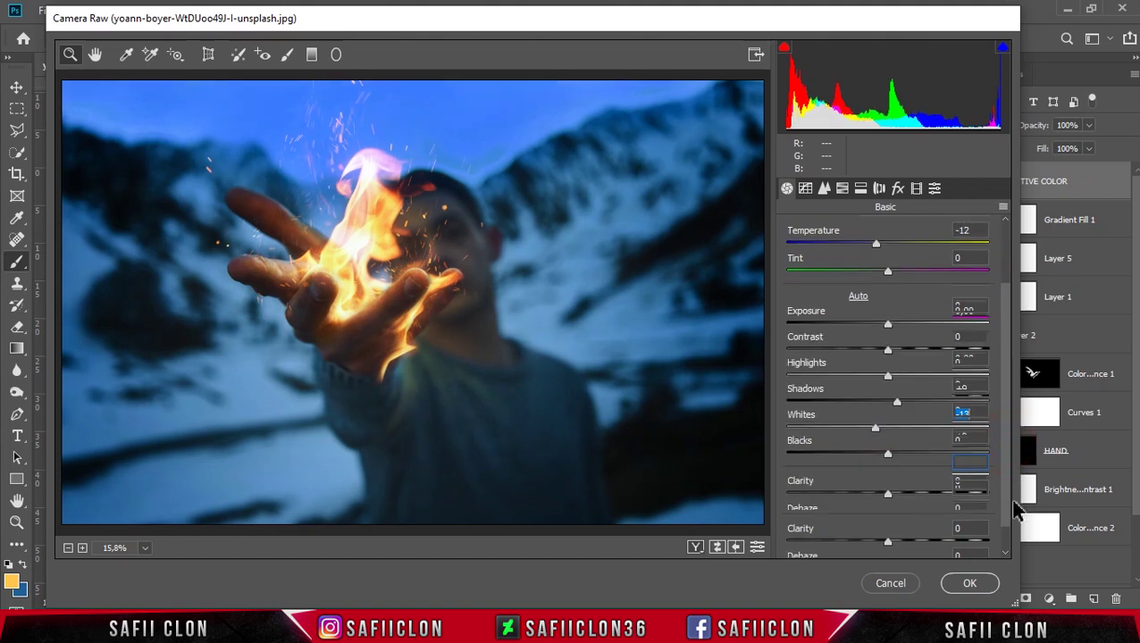
pyautogui.moveTo(888, 423); pyautogui.dragTo(868, 427)
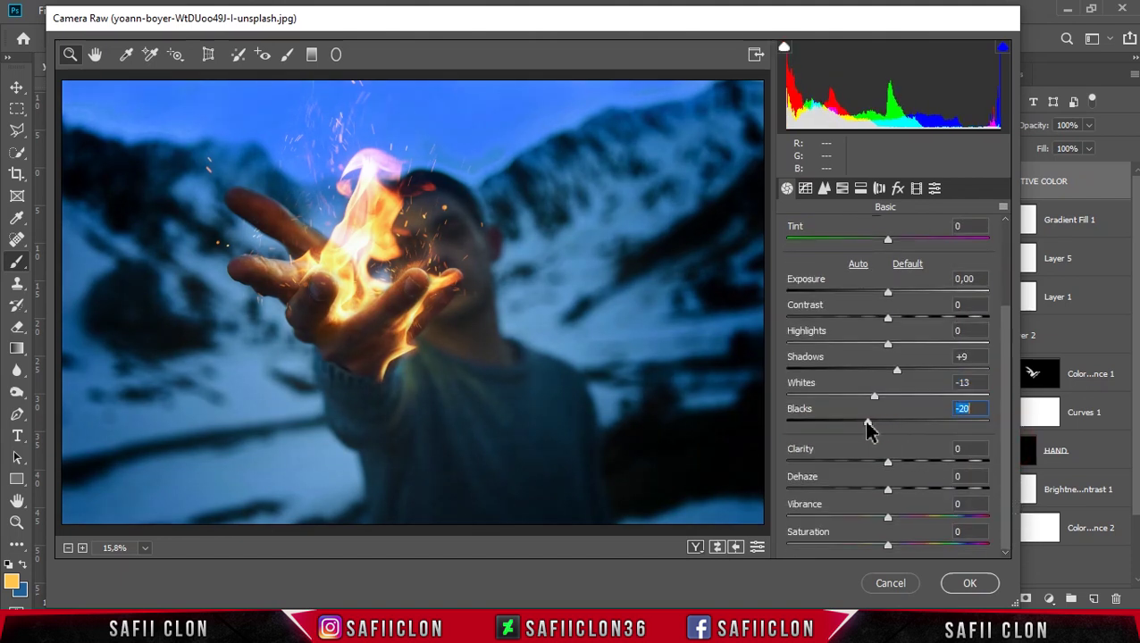
pyautogui.moveTo(889, 461); pyautogui.dragTo(898, 462)
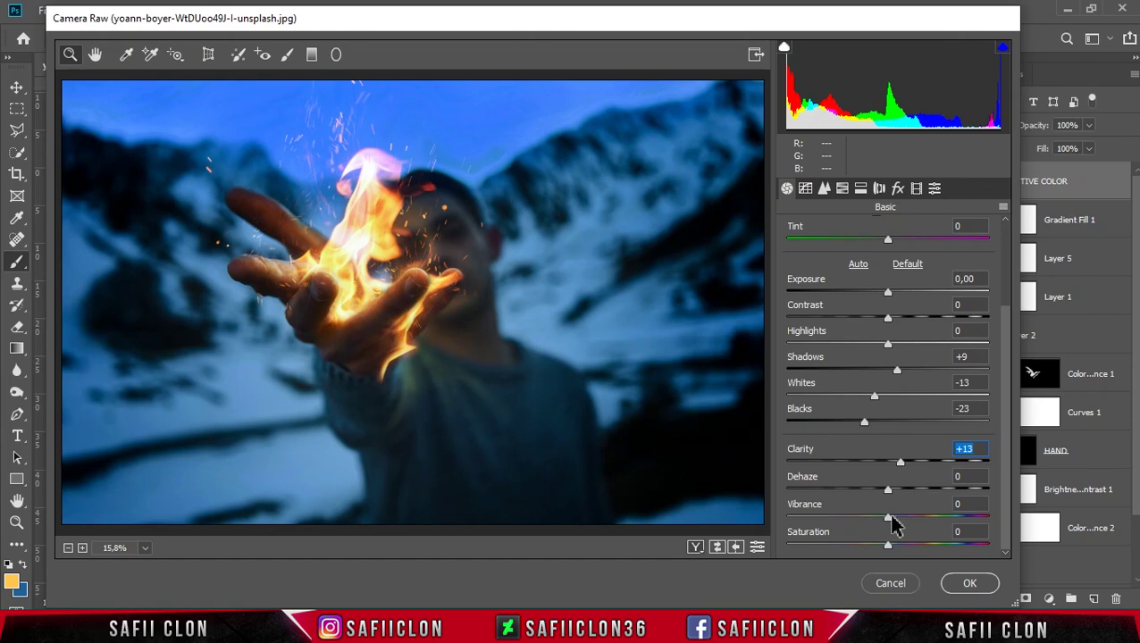
pyautogui.moveTo(885, 521)
pyautogui.mouseDown()
pyautogui.moveTo(809, 516)
pyautogui.moveTo(901, 521)
pyautogui.mouseUp()
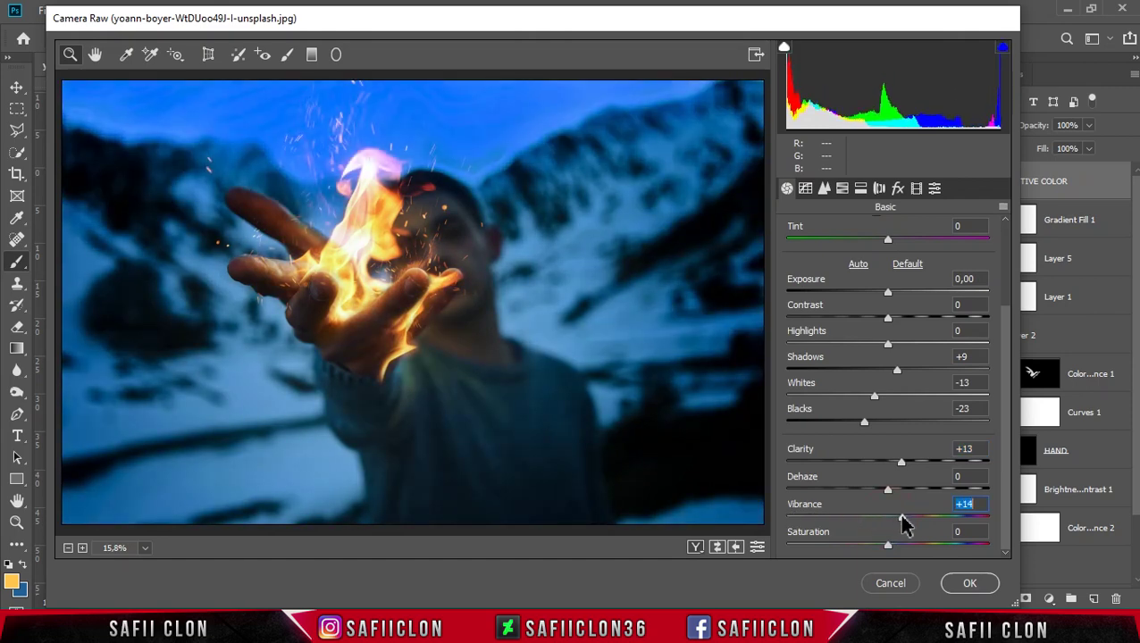
pyautogui.click(841, 188)
pyautogui.click(796, 237)
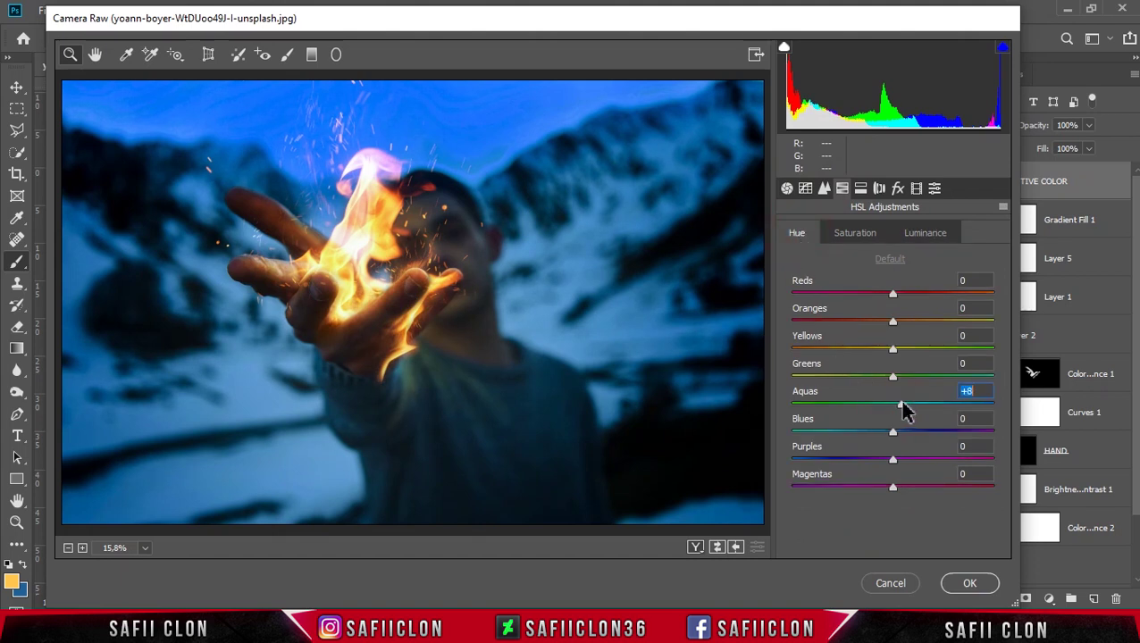
# Raise Oranges +17 and Yellows +18 saturation; darken Aquas -14 and Blues -11 luminance.
pyautogui.click(859, 235)
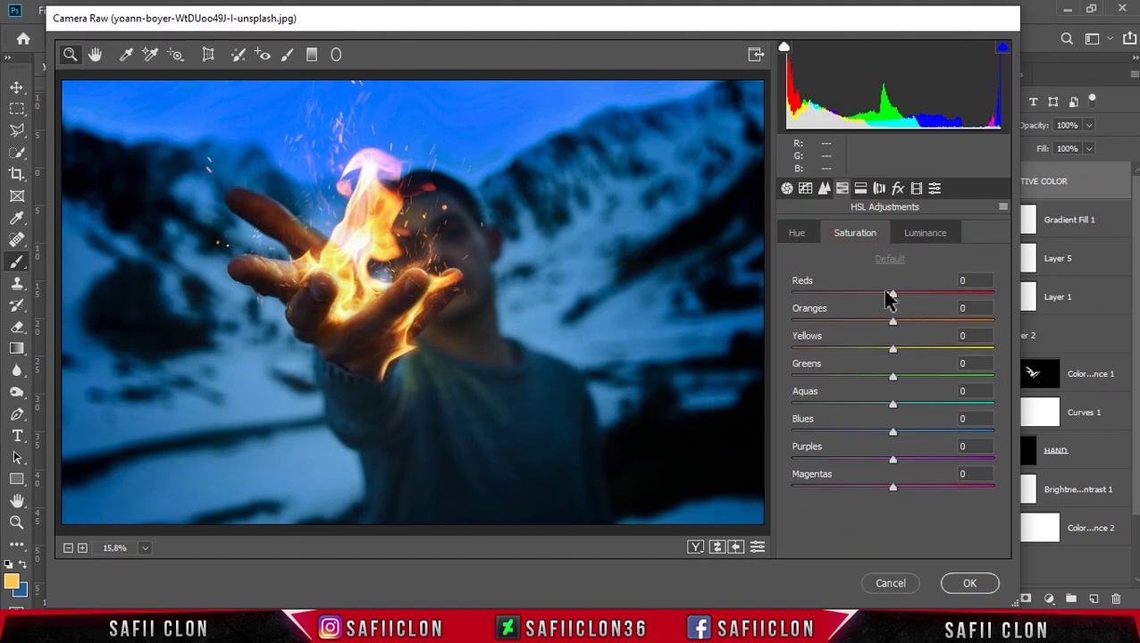
pyautogui.click(894, 323)
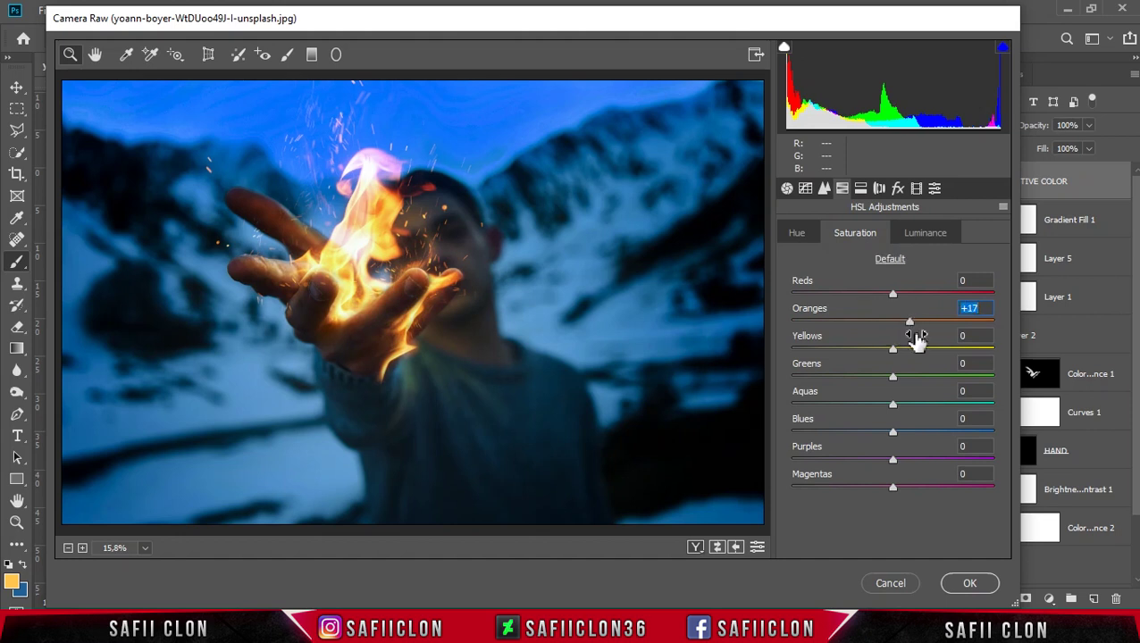
pyautogui.moveTo(893, 350); pyautogui.dragTo(910, 351)
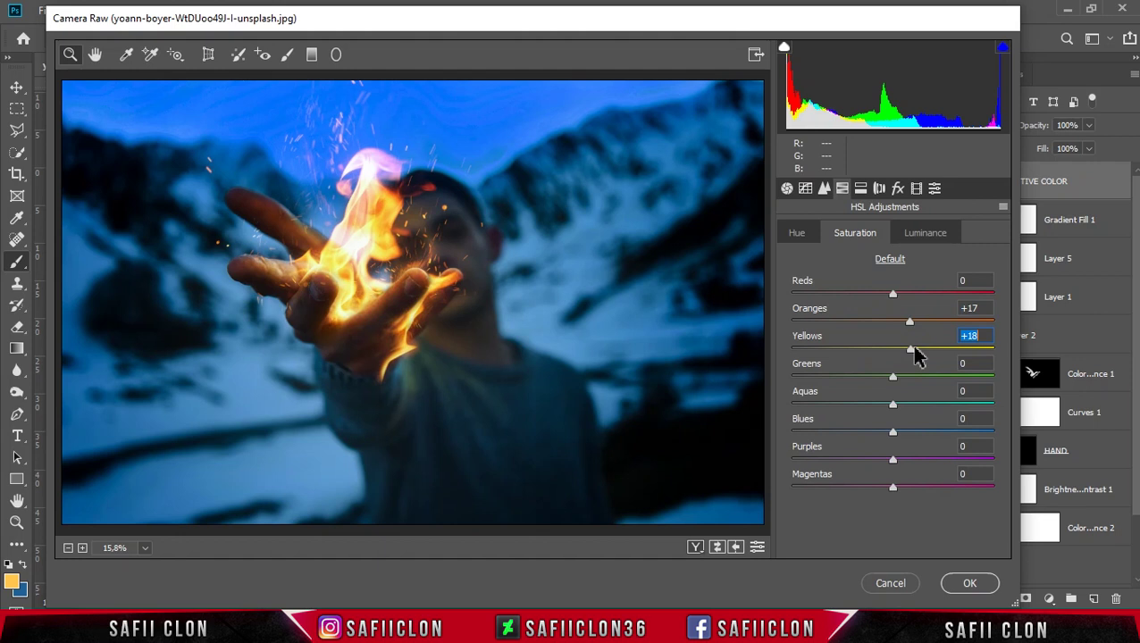
pyautogui.click(925, 235)
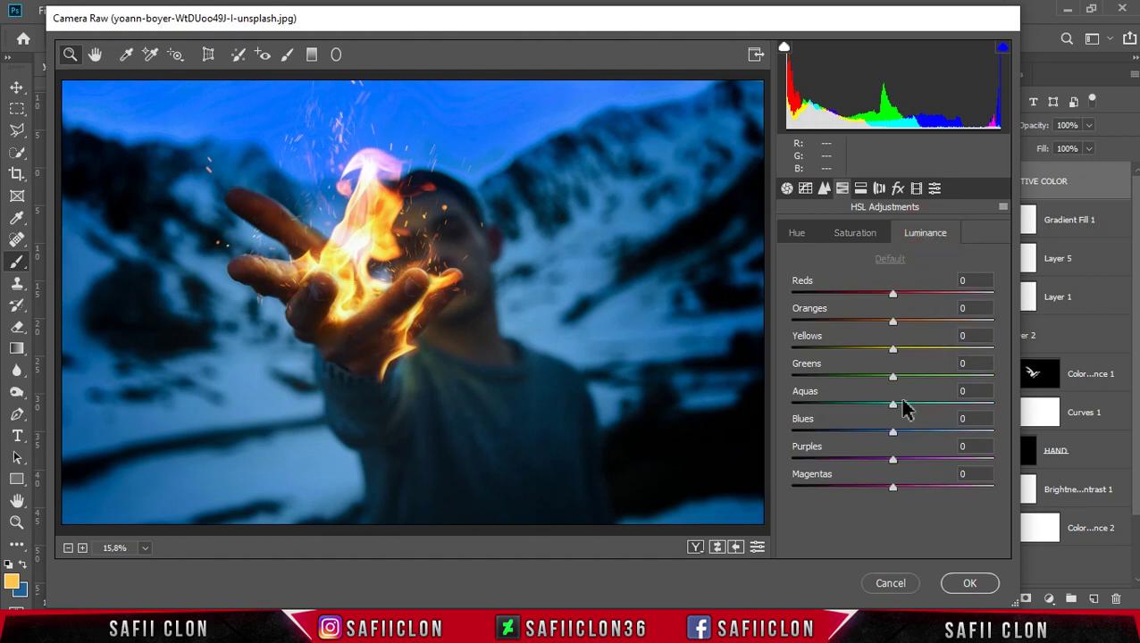
pyautogui.moveTo(880, 404); pyautogui.dragTo(882, 432)
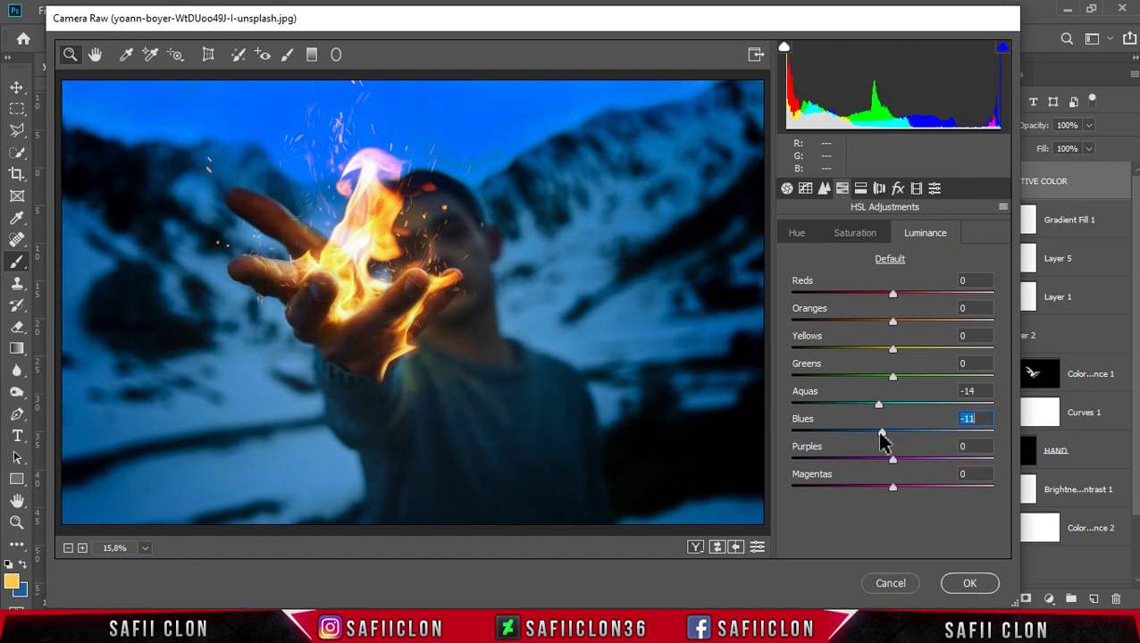
pyautogui.click(916, 189)
# Calibrate with Shadows Tint -51, Red Hue -22, Green Hue +8/Sat +3, Blue Hue -23/Sat +6.
pyautogui.moveTo(891, 299); pyautogui.dragTo(870, 306)
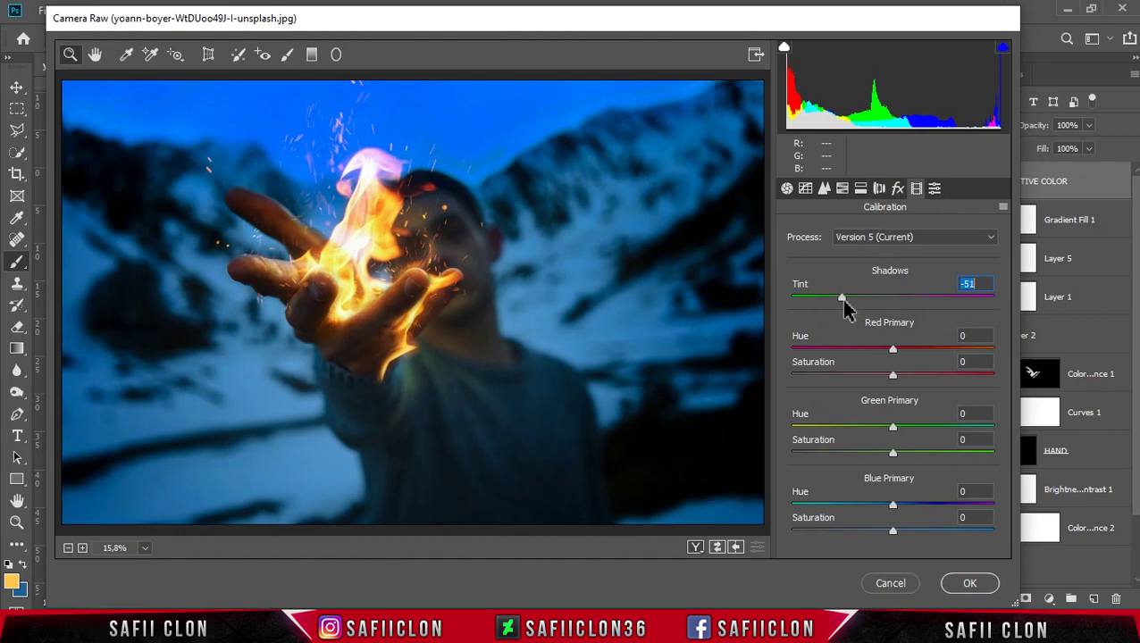
pyautogui.moveTo(847, 308); pyautogui.dragTo(845, 309)
pyautogui.moveTo(893, 349); pyautogui.dragTo(882, 356)
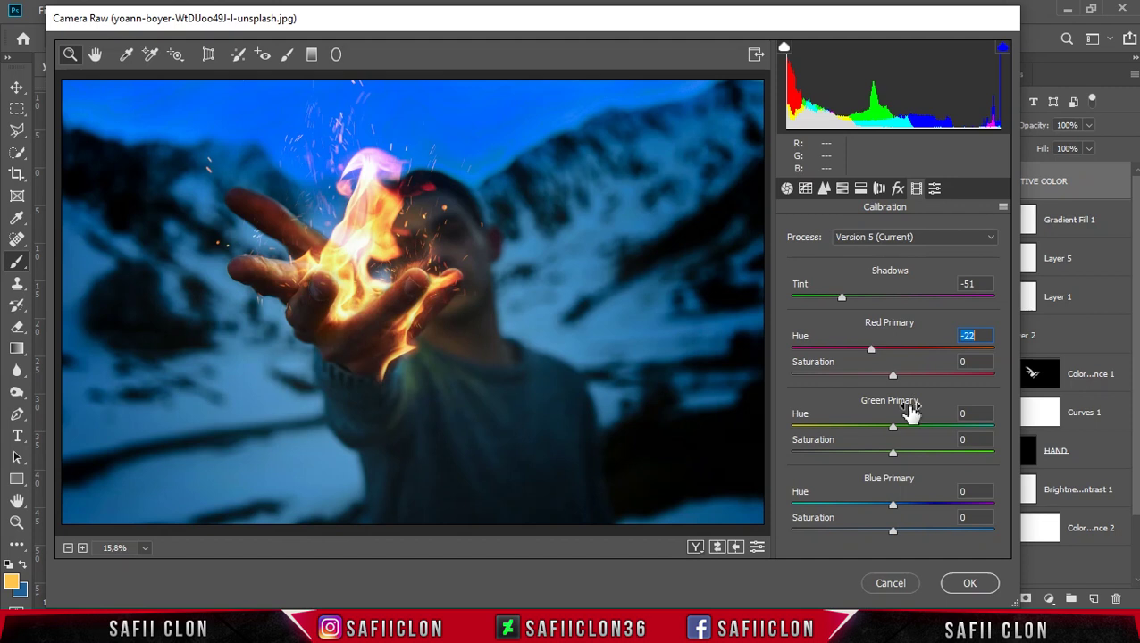
pyautogui.moveTo(896, 433); pyautogui.dragTo(905, 434)
pyautogui.click(894, 453)
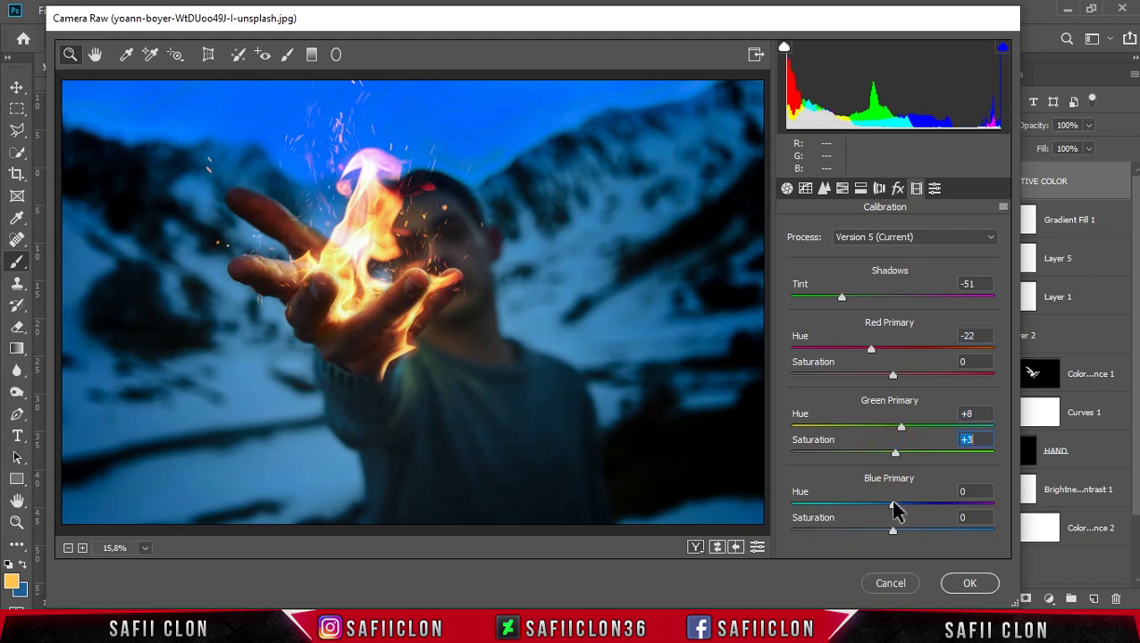
pyautogui.moveTo(893, 507); pyautogui.dragTo(873, 509)
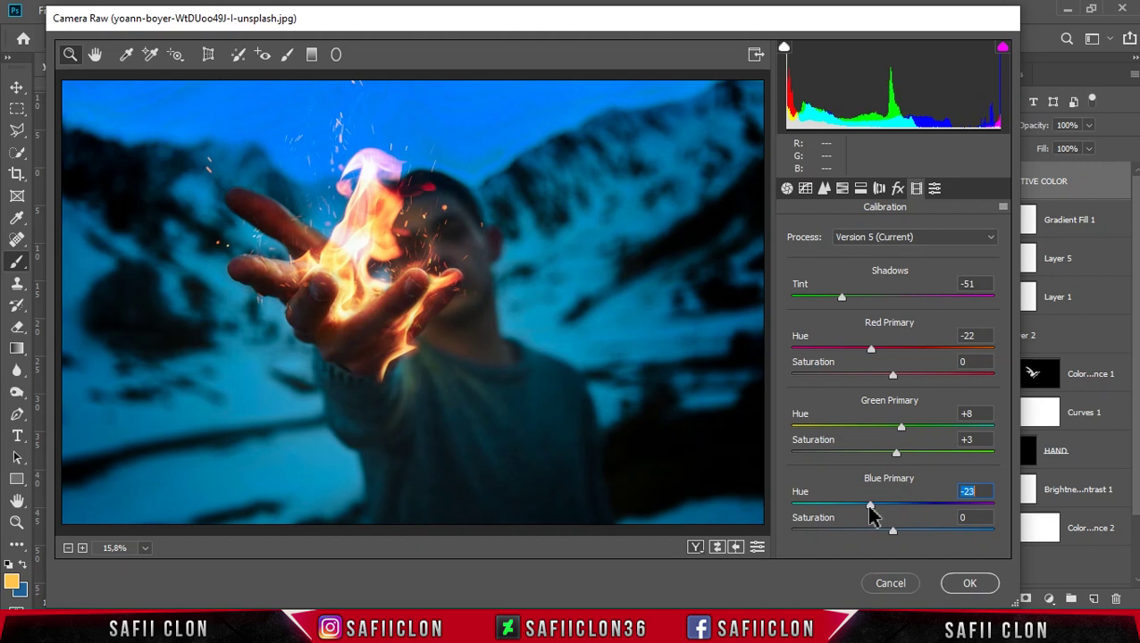
pyautogui.moveTo(896, 539); pyautogui.dragTo(903, 537)
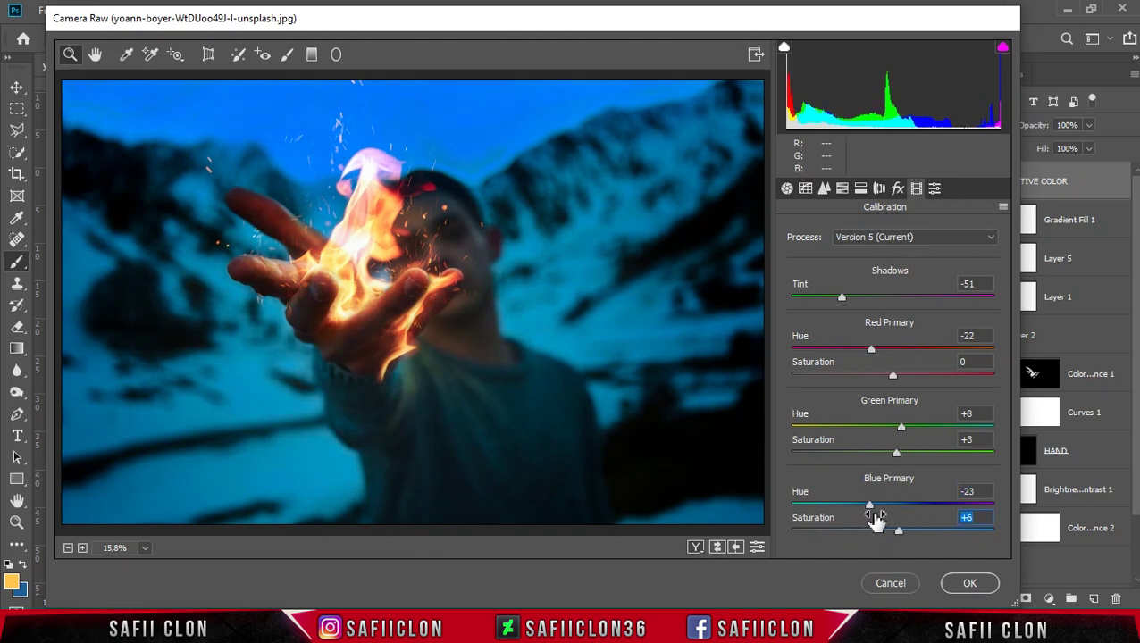
# Compare the before/after views, then apply the Camera Raw grade.
pyautogui.click(698, 549)
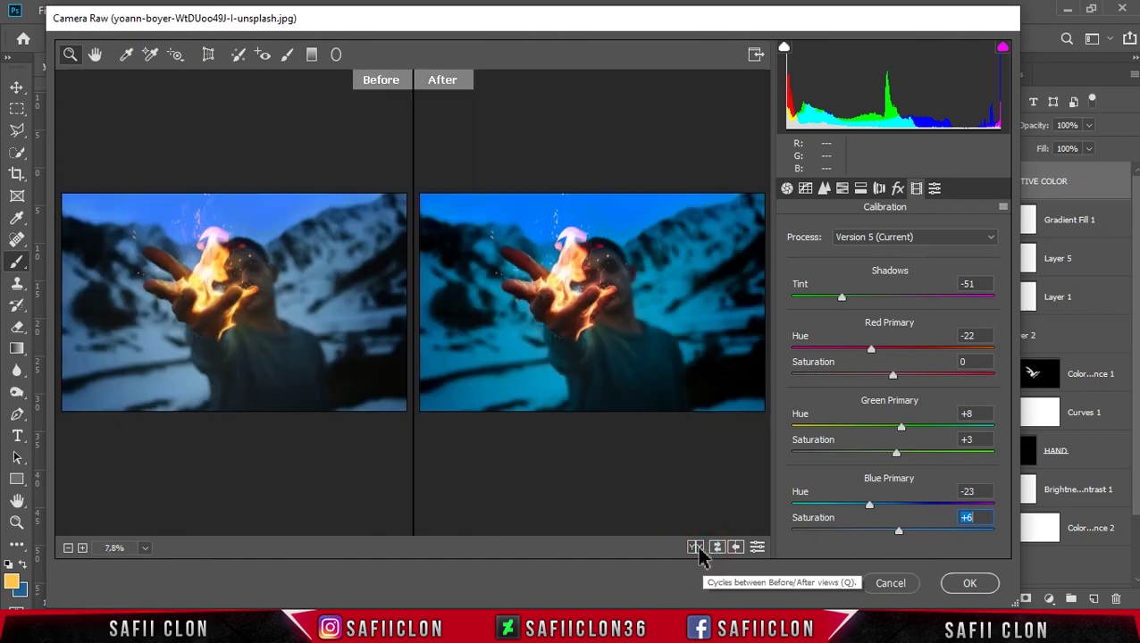
pyautogui.click(697, 549)
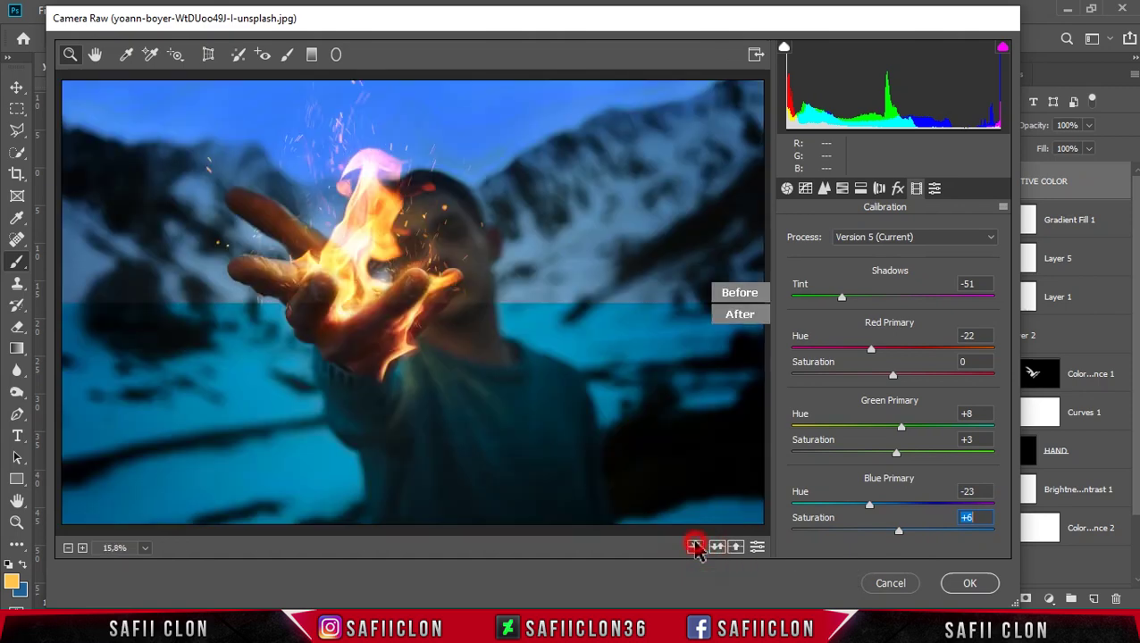
pyautogui.click(698, 549)
pyautogui.click(970, 585)
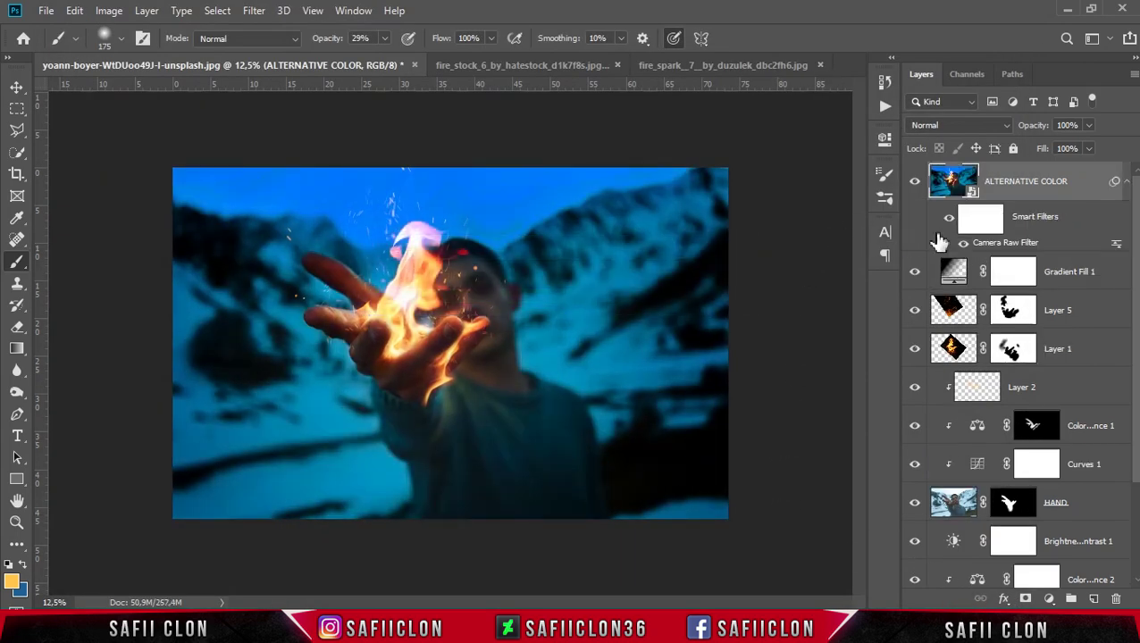
# Group the layers from ALTERNATIVE COLOR down to Layer 3 into a group named EDIT.
pyautogui.click(1075, 174)
pyautogui.moveTo(1136, 207); pyautogui.dragTo(1136, 306)
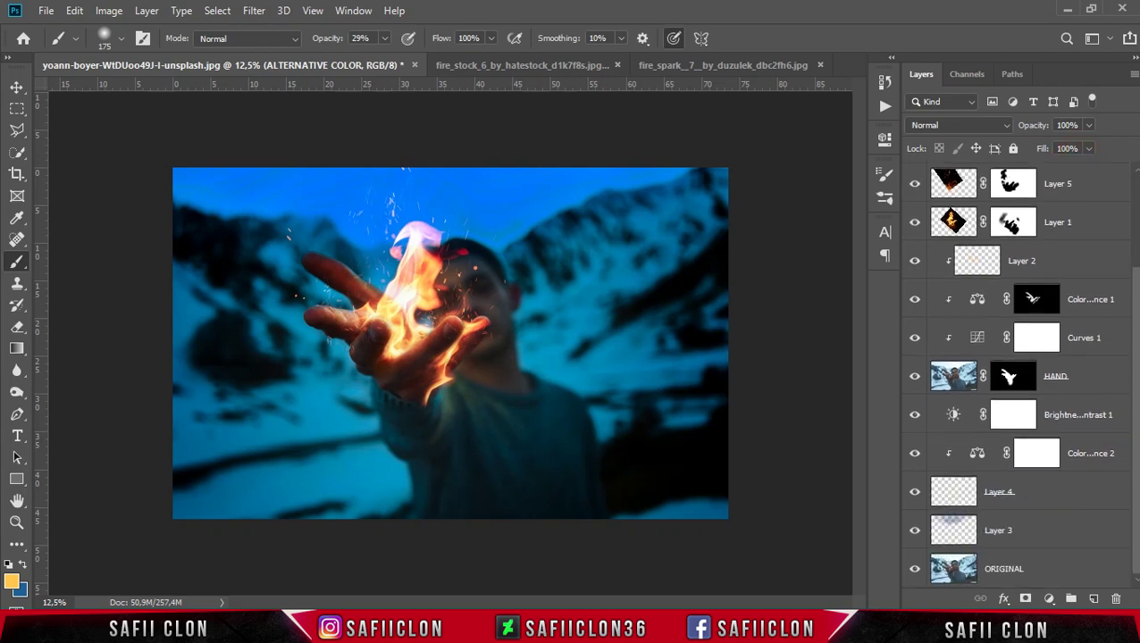
pyautogui.keyDown('shift'); pyautogui.click(1076, 537); pyautogui.keyUp('shift')
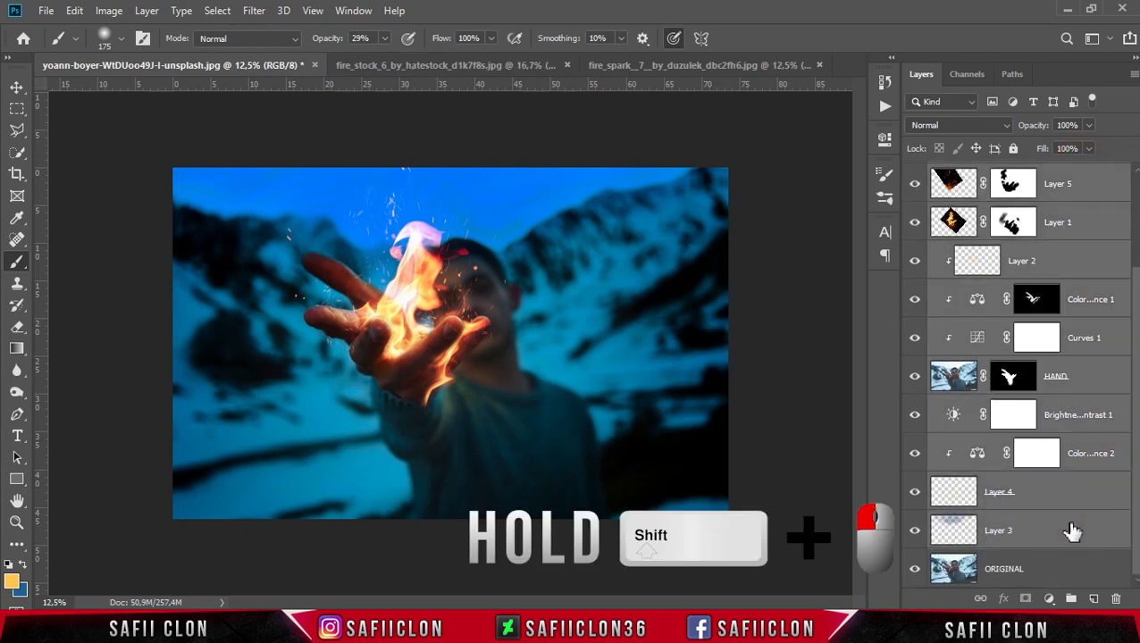
pyautogui.rightClick(1071, 530)
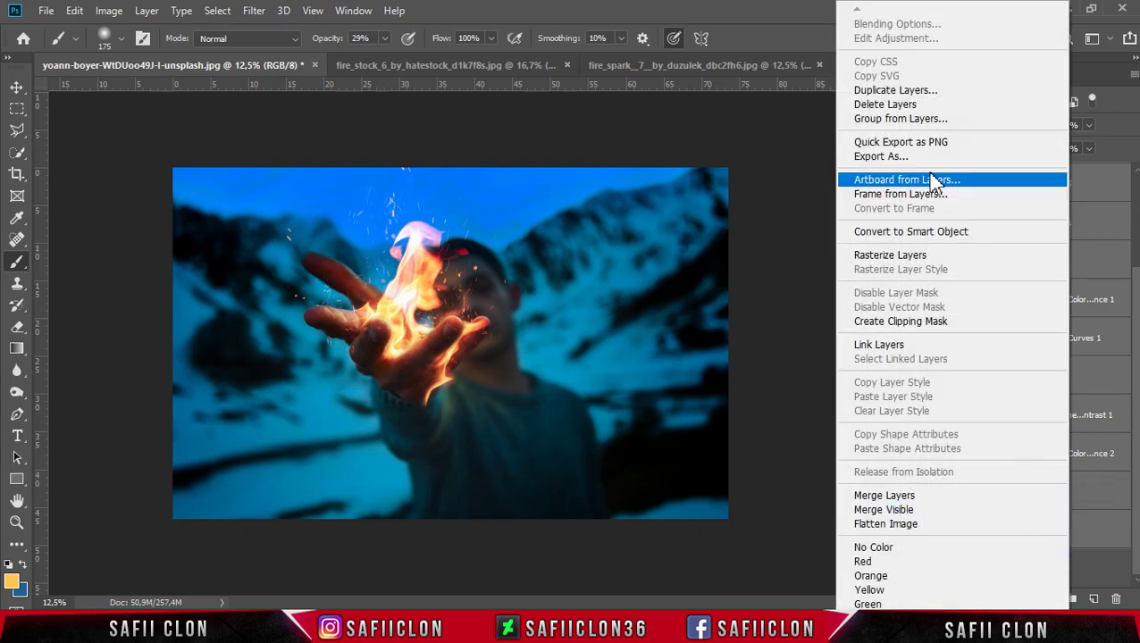
pyautogui.click(937, 126)
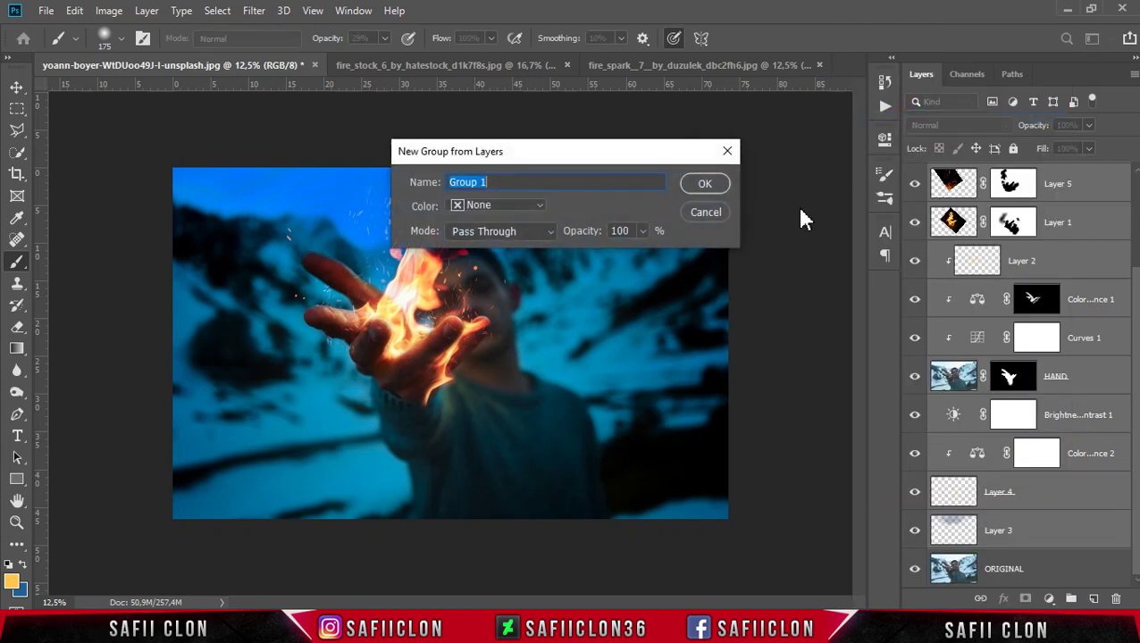
pyautogui.write('EDIT')
pyautogui.click(698, 181)
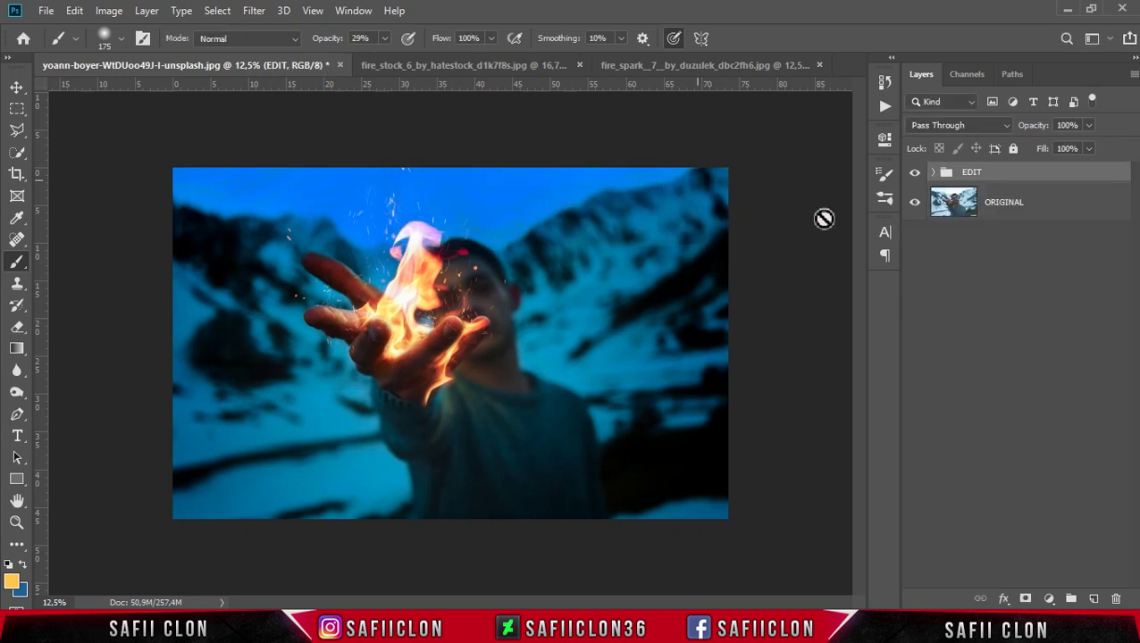
pyautogui.click(915, 173)
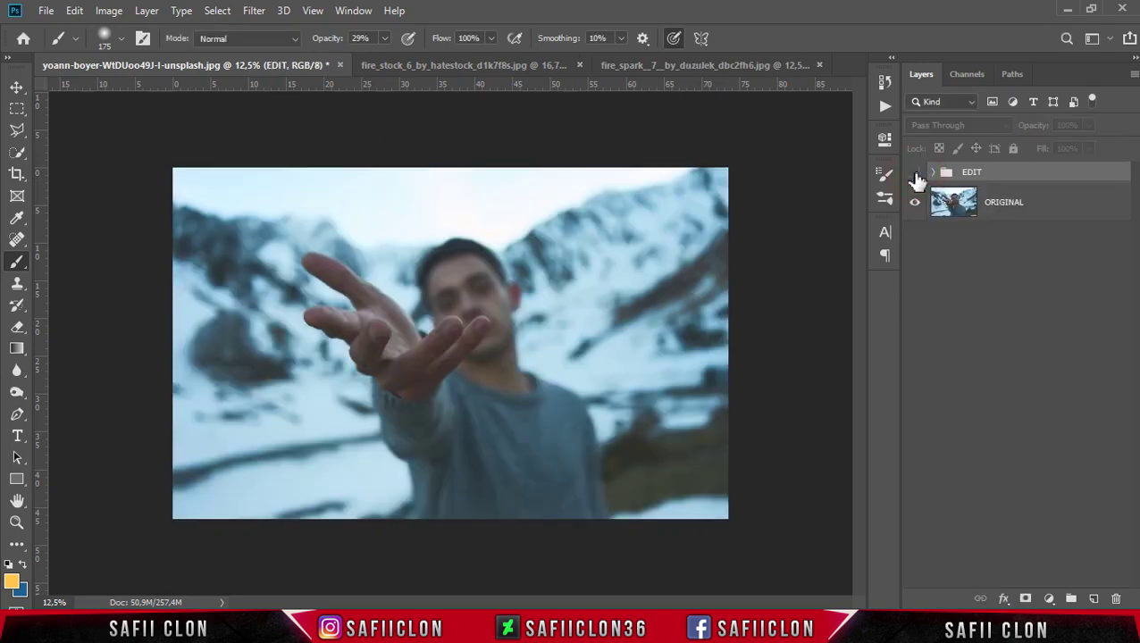
pyautogui.click(914, 173)
pyautogui.click(915, 174)
pyautogui.click(915, 173)
pyautogui.click(915, 174)
pyautogui.click(916, 175)
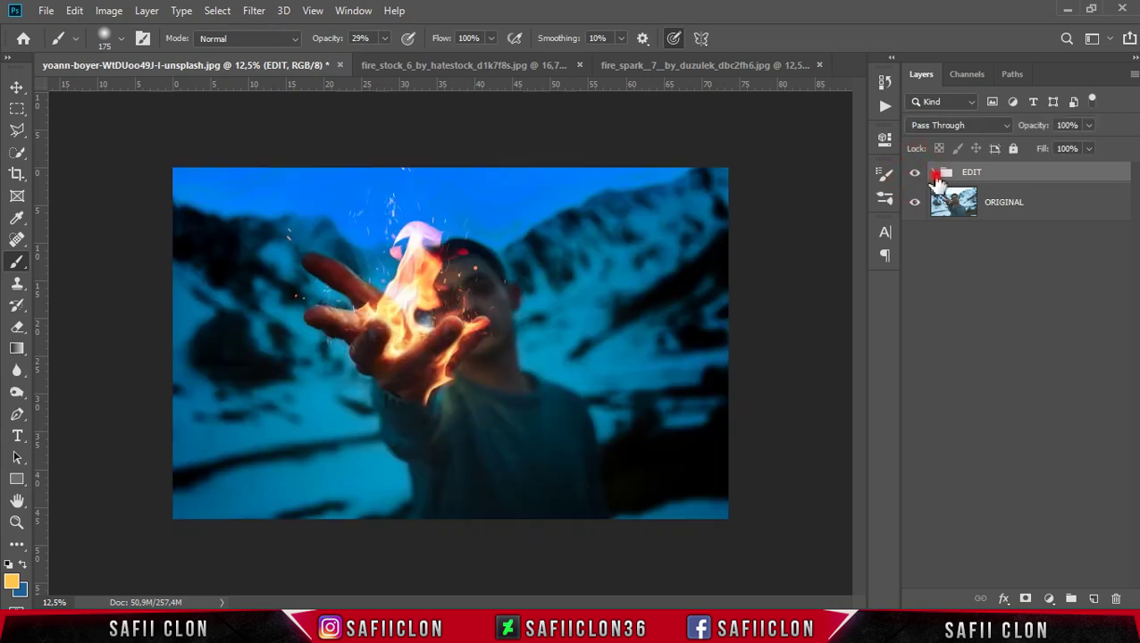
pyautogui.click(933, 171)
pyautogui.click(916, 203)
pyautogui.click(917, 203)
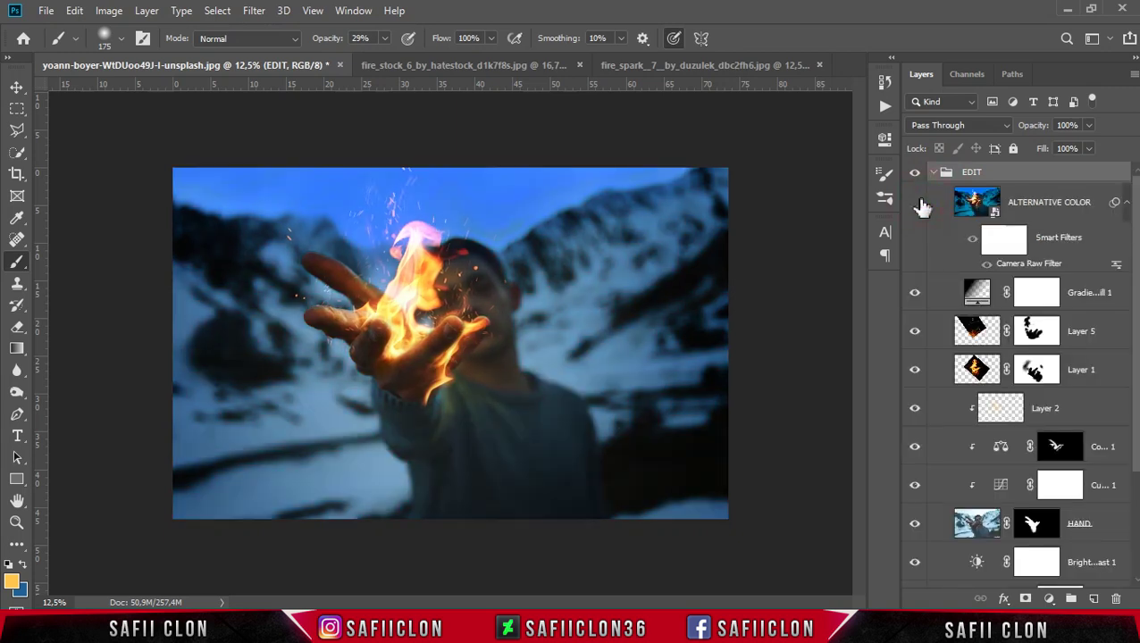
pyautogui.click(916, 204)
pyautogui.click(915, 204)
pyautogui.click(917, 202)
pyautogui.click(915, 173)
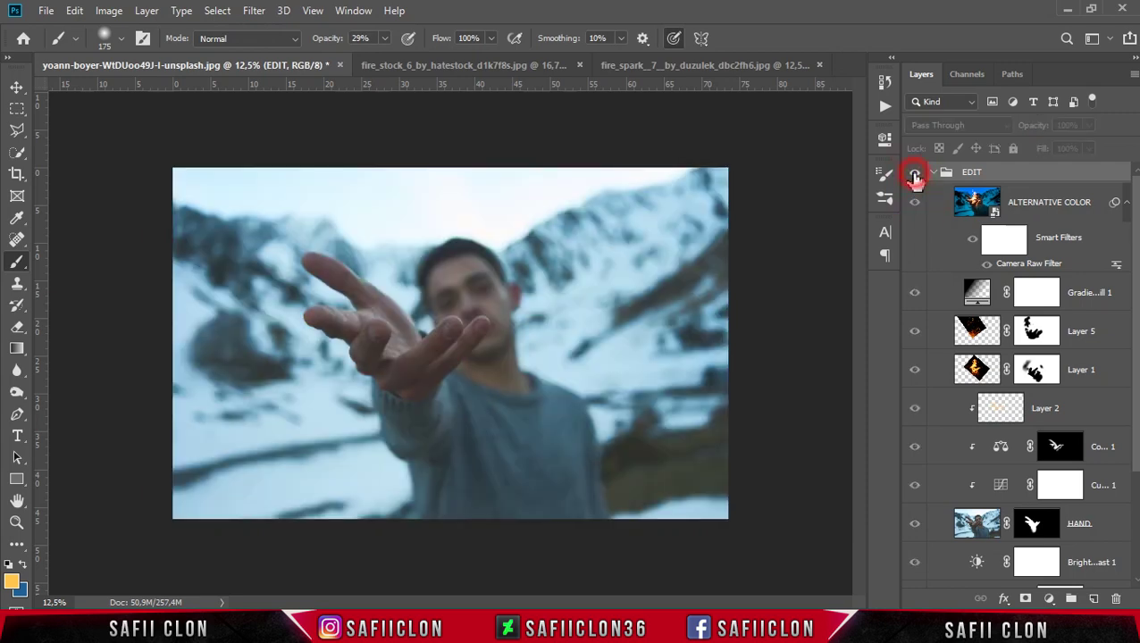
pyautogui.click(933, 172)
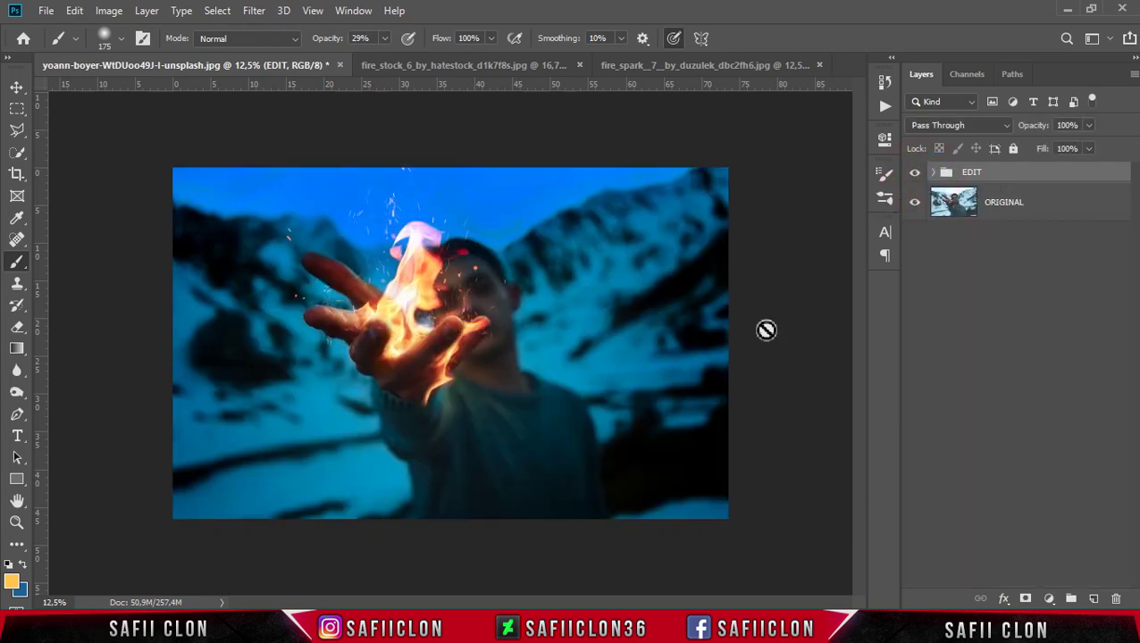
pyautogui.hotkey('ctrl', '+')
pyautogui.hotkey('ctrl', '+')
pyautogui.hotkey('ctrl', '-')
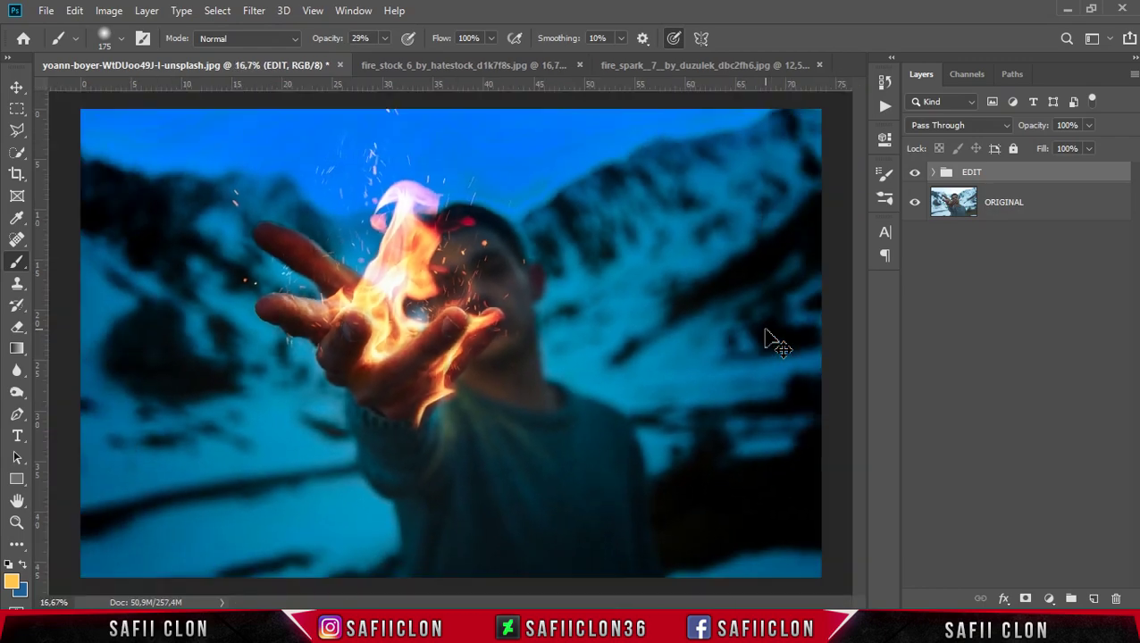
pyautogui.hotkey('ctrl', '-')
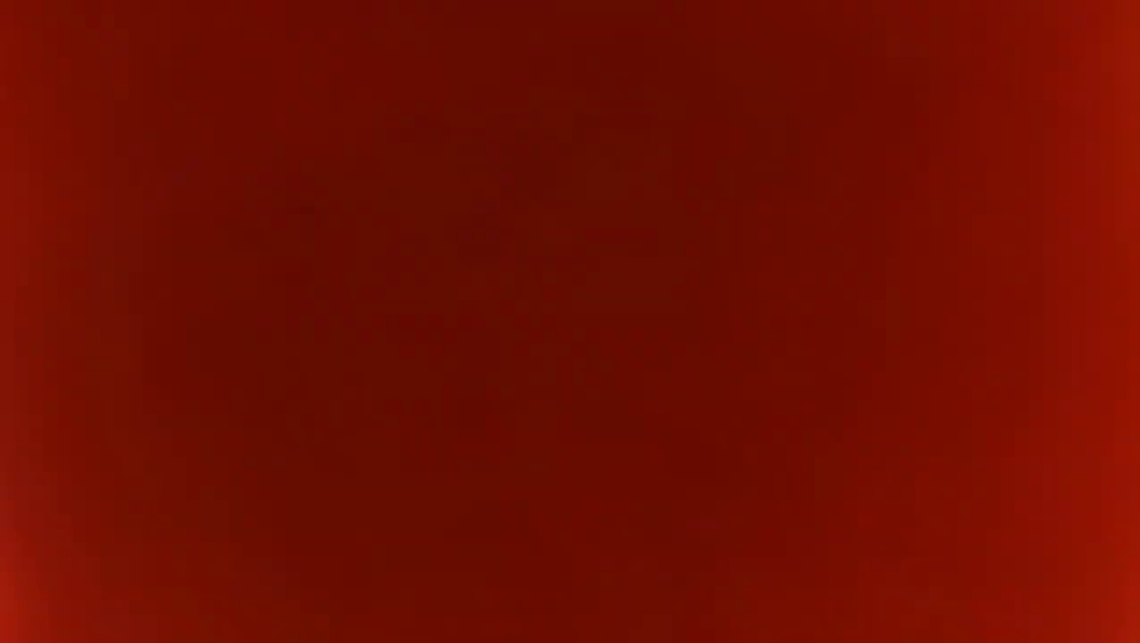